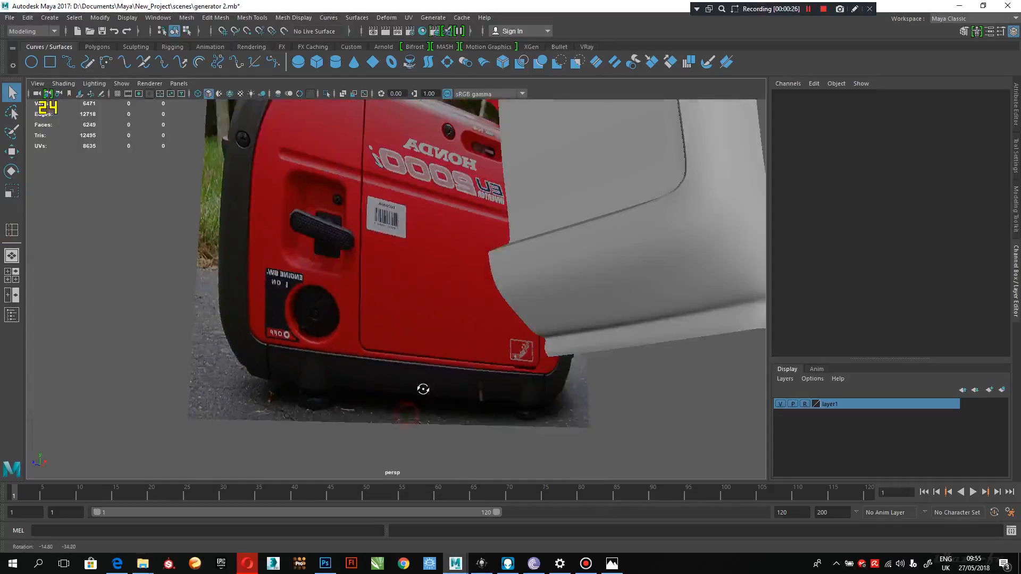
Step: Bevel the edge loop that runs along the casing's rounded frame beside the side panel, working on the unsmoothed mesh
{"action": "middle_click_drag", "start_coordinate": [461, 376], "coordinate": [462, 429], "text": "alt"}
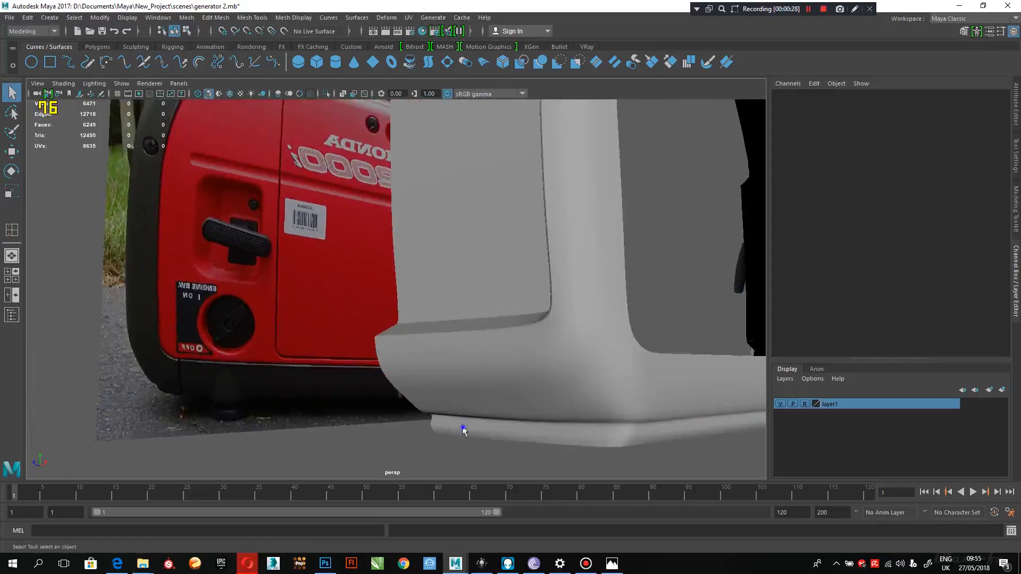
{"action": "right_click_drag", "start_coordinate": [462, 429], "coordinate": [443, 424], "text": "alt"}
{"action": "middle_click_drag", "start_coordinate": [442, 424], "coordinate": [447, 440], "text": "alt"}
{"action": "left_click", "coordinate": [583, 378]}
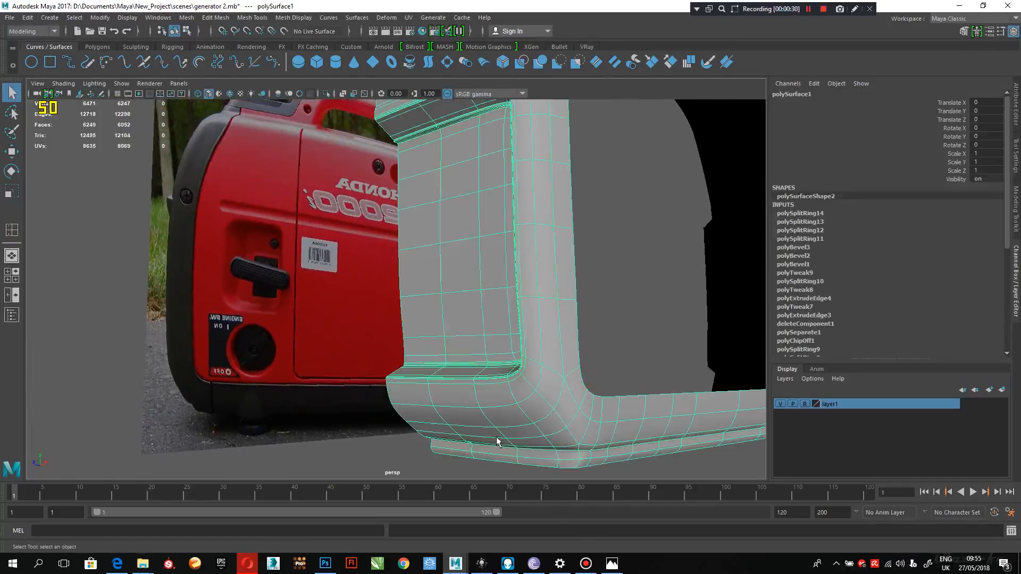
{"action": "key", "text": "1"}
{"action": "right_click_drag", "start_coordinate": [526, 323], "coordinate": [540, 226]}
{"action": "double_click", "coordinate": [542, 281]}
{"action": "middle_click_drag", "start_coordinate": [542, 281], "coordinate": [557, 425], "text": "alt"}
{"action": "left_click_drag", "start_coordinate": [557, 425], "coordinate": [457, 298], "text": "alt"}
{"action": "right_click_drag", "start_coordinate": [463, 284], "coordinate": [520, 301], "text": "alt"}
{"action": "right_click_drag", "start_coordinate": [542, 258], "coordinate": [596, 257], "text": "shift"}
Step: Set the frame bevel's fraction to 0.05 and its segments to 2
{"action": "middle_click_drag", "start_coordinate": [586, 252], "coordinate": [551, 269], "text": "alt"}
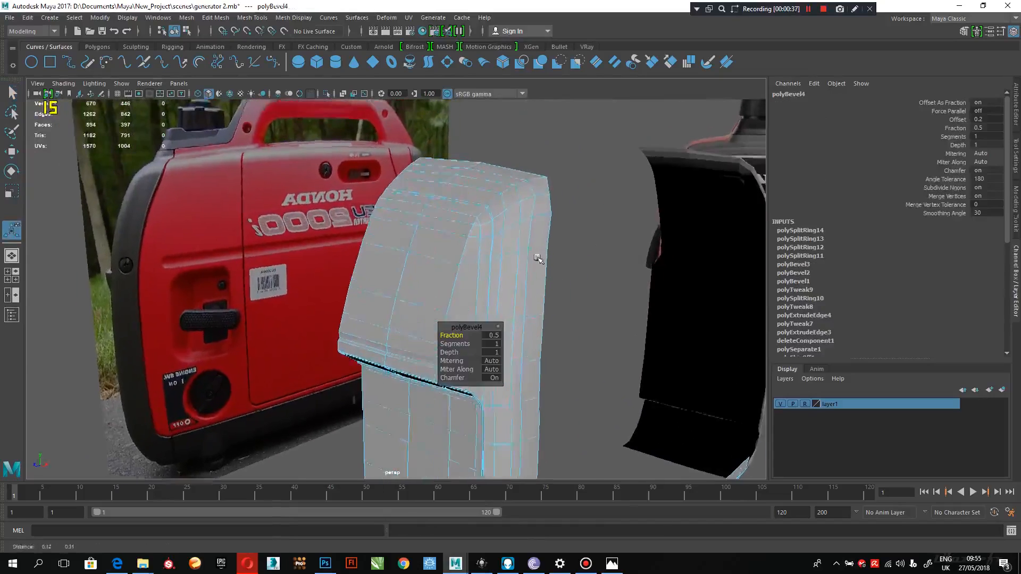
{"action": "right_click_drag", "start_coordinate": [500, 277], "coordinate": [536, 261], "text": "alt"}
{"action": "mouse_move", "coordinate": [451, 335]}
{"action": "left_mouse_down"}
{"action": "mouse_move", "coordinate": [441, 335]}
{"action": "mouse_move", "coordinate": [451, 335]}
{"action": "left_mouse_up"}
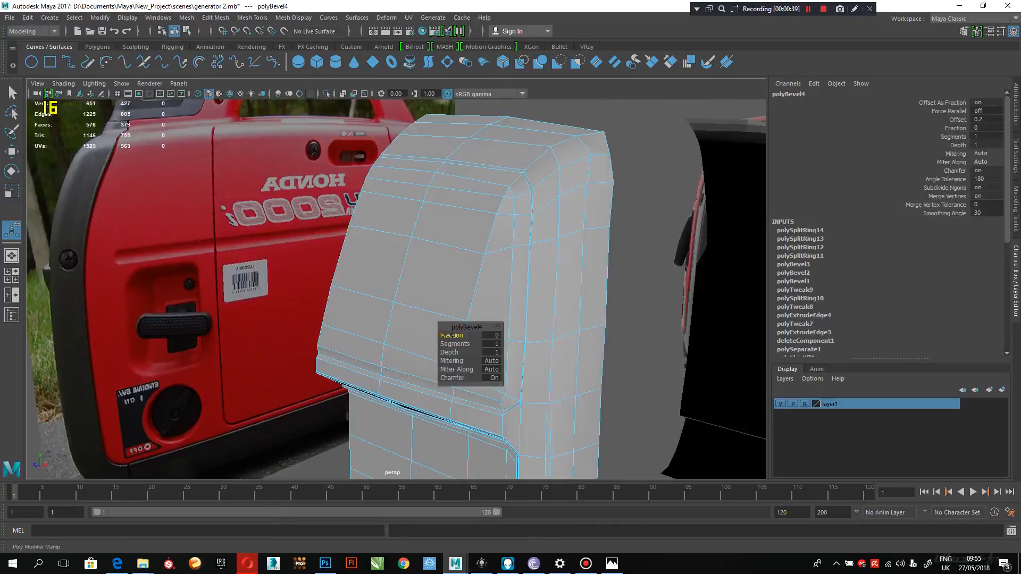
{"action": "middle_click_drag", "start_coordinate": [498, 290], "coordinate": [461, 311], "text": "alt"}
{"action": "right_click_drag", "start_coordinate": [479, 312], "coordinate": [568, 309], "text": "alt"}
{"action": "middle_click_drag", "start_coordinate": [513, 330], "coordinate": [466, 351], "text": "alt"}
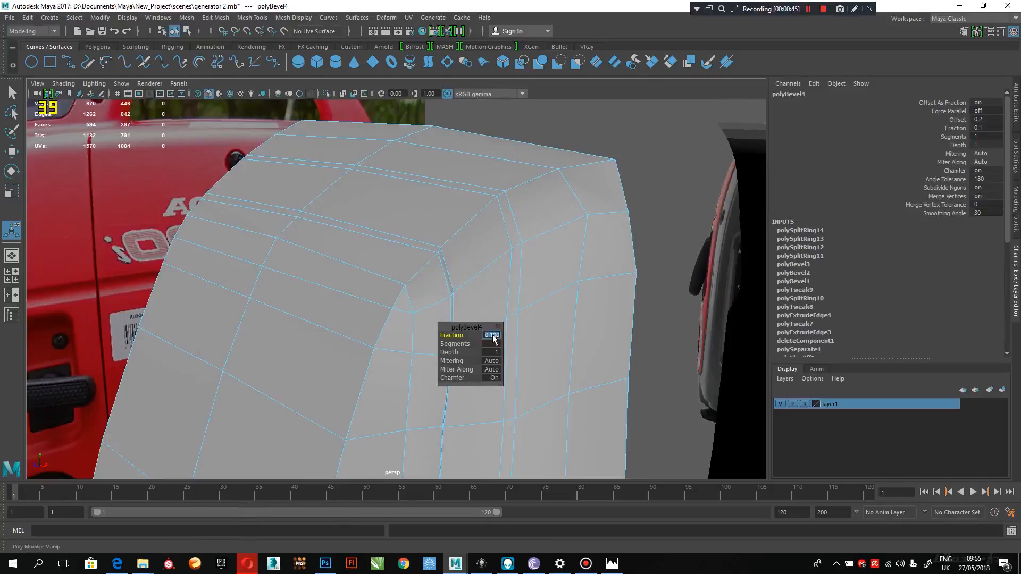
{"action": "key", "text": "Return"}
{"action": "left_click_drag", "start_coordinate": [451, 335], "coordinate": [490, 339]}
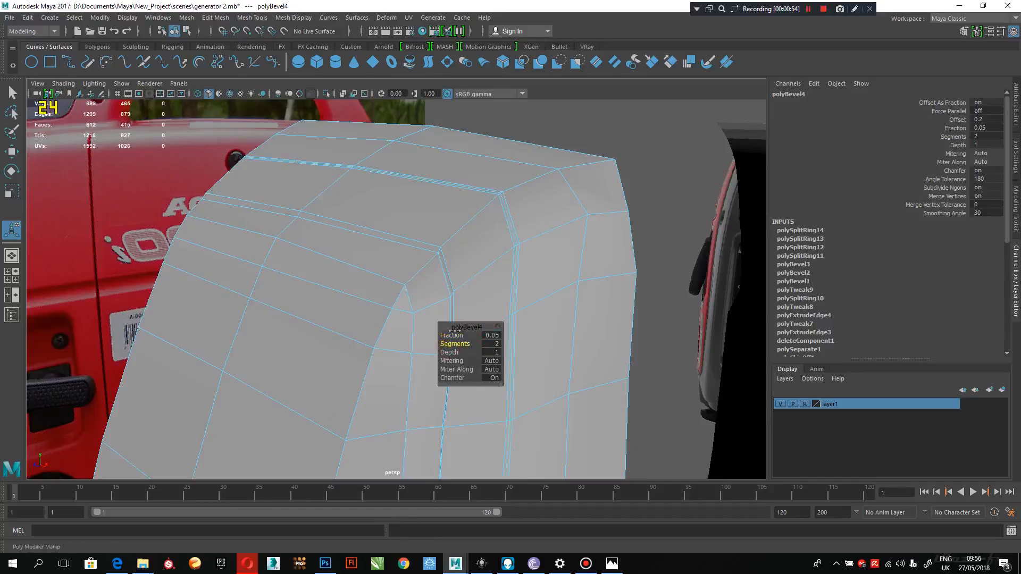
Step: Return to object mode and examine the beveled frame around the casing's upper corner in smooth preview
{"action": "right_click_drag", "start_coordinate": [486, 232], "coordinate": [532, 205]}
{"action": "left_click", "coordinate": [525, 208]}
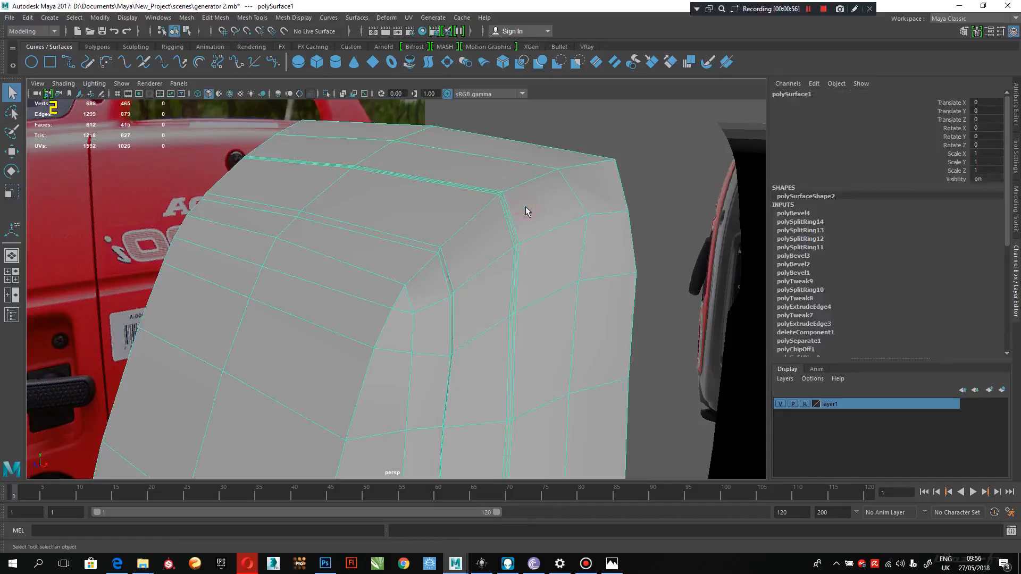
{"action": "key", "text": "3"}
{"action": "right_click_drag", "start_coordinate": [634, 266], "coordinate": [468, 189], "text": "alt"}
{"action": "left_click", "coordinate": [604, 198]}
{"action": "middle_click_drag", "start_coordinate": [554, 250], "coordinate": [609, 230], "text": "alt"}
{"action": "left_click_drag", "start_coordinate": [610, 230], "coordinate": [585, 393], "text": "alt"}
{"action": "left_click_drag", "start_coordinate": [516, 363], "coordinate": [456, 372], "text": "alt"}
{"action": "right_click_drag", "start_coordinate": [456, 372], "coordinate": [455, 307], "text": "alt"}
{"action": "left_click", "coordinate": [445, 330]}
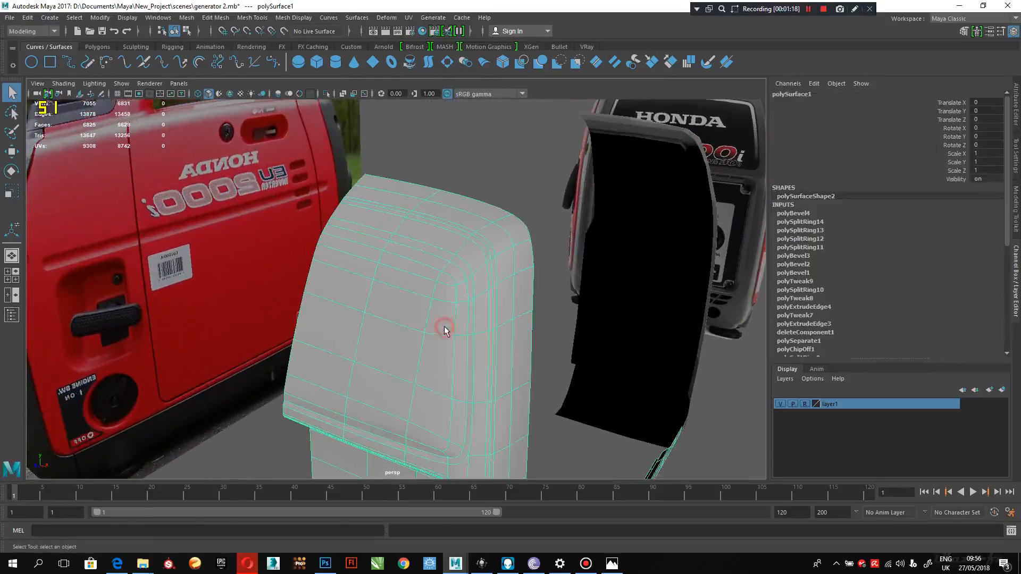
Step: Insert an edge loop through the middle of the narrow strip outlining the side panel on the unsmoothed casing
{"action": "key", "text": "1"}
{"action": "right_click_drag", "start_coordinate": [450, 252], "coordinate": [500, 372], "text": "alt"}
{"action": "left_click_drag", "start_coordinate": [500, 372], "coordinate": [478, 296], "text": "alt"}
{"action": "right_click_drag", "start_coordinate": [478, 296], "coordinate": [488, 360], "text": "alt"}
{"action": "left_click_drag", "start_coordinate": [477, 311], "coordinate": [468, 310], "text": "alt"}
{"action": "right_click_drag", "start_coordinate": [468, 246], "coordinate": [471, 217]}
{"action": "right_click_drag", "start_coordinate": [508, 292], "coordinate": [504, 374], "text": "shift"}
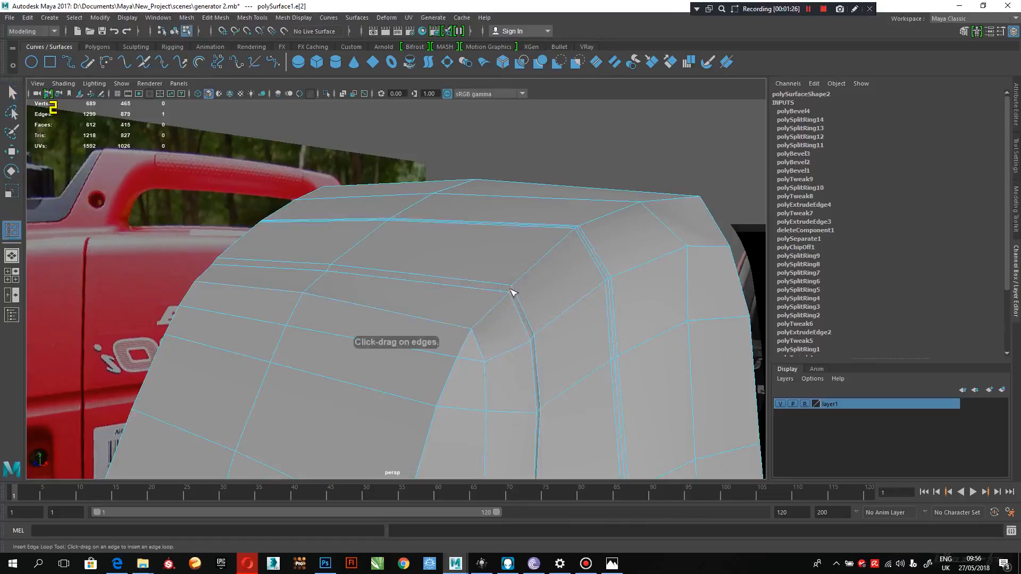
{"action": "right_click_drag", "start_coordinate": [497, 290], "coordinate": [560, 294], "text": "alt"}
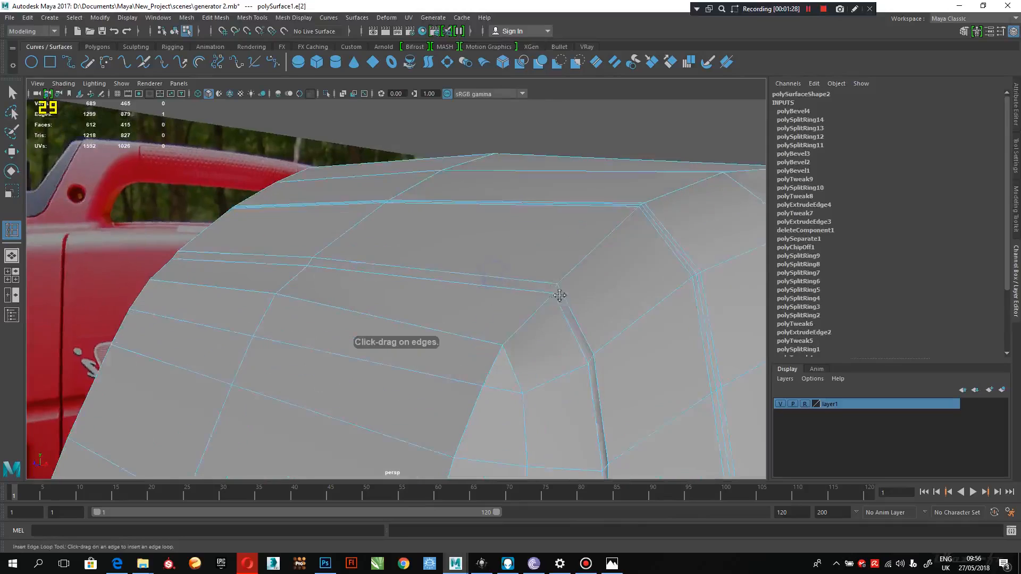
{"action": "left_click_drag", "start_coordinate": [560, 294], "coordinate": [510, 305], "text": "alt"}
{"action": "right_click_drag", "start_coordinate": [510, 305], "coordinate": [560, 325], "text": "alt"}
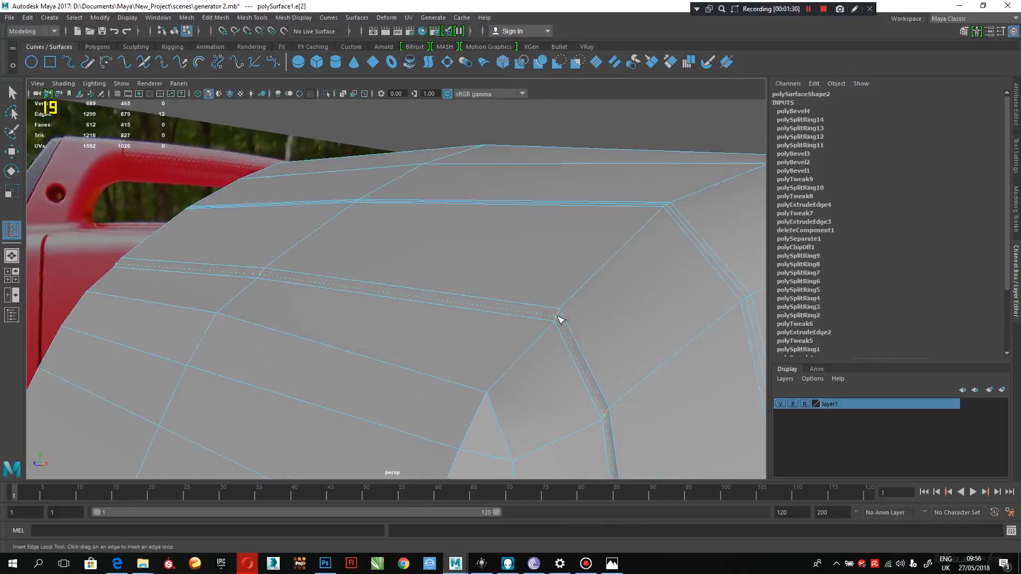
{"action": "left_click_drag", "start_coordinate": [558, 315], "coordinate": [414, 318]}
Step: Move the new edge loop inward along Z to form a shallow groove around the side panel
{"action": "key", "text": "q"}
{"action": "key", "text": "w"}
{"action": "left_click_drag", "start_coordinate": [347, 223], "coordinate": [347, 224]}
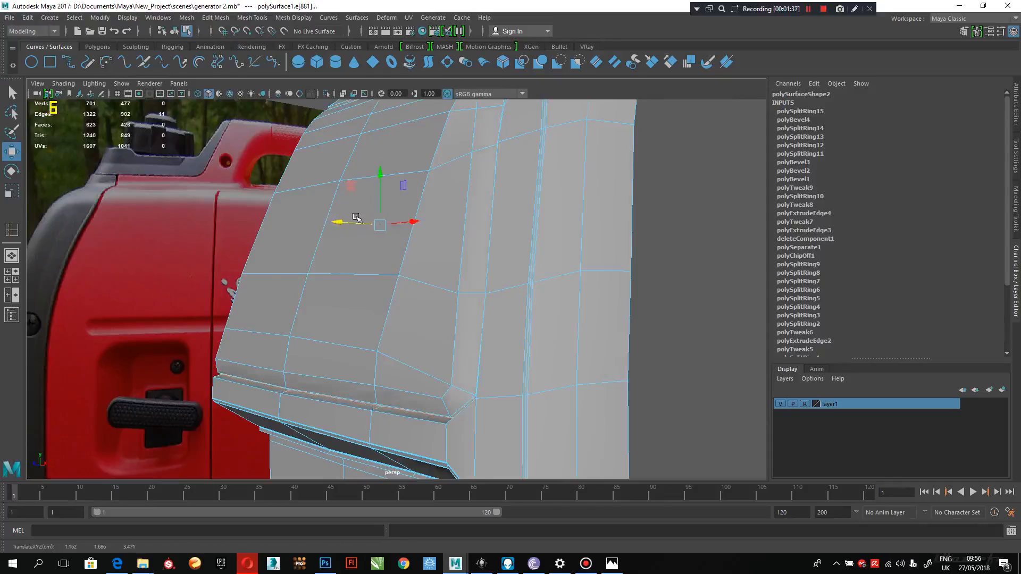
Step: Insert two supporting edge loops, one on each side of the groove's centre loop
{"action": "middle_click_drag", "start_coordinate": [355, 217], "coordinate": [387, 301], "text": "alt"}
{"action": "right_click_drag", "start_coordinate": [428, 278], "coordinate": [561, 412], "text": "alt"}
{"action": "left_click_drag", "start_coordinate": [540, 321], "coordinate": [526, 304], "text": "alt"}
{"action": "right_click_drag", "start_coordinate": [523, 297], "coordinate": [552, 392], "text": "alt"}
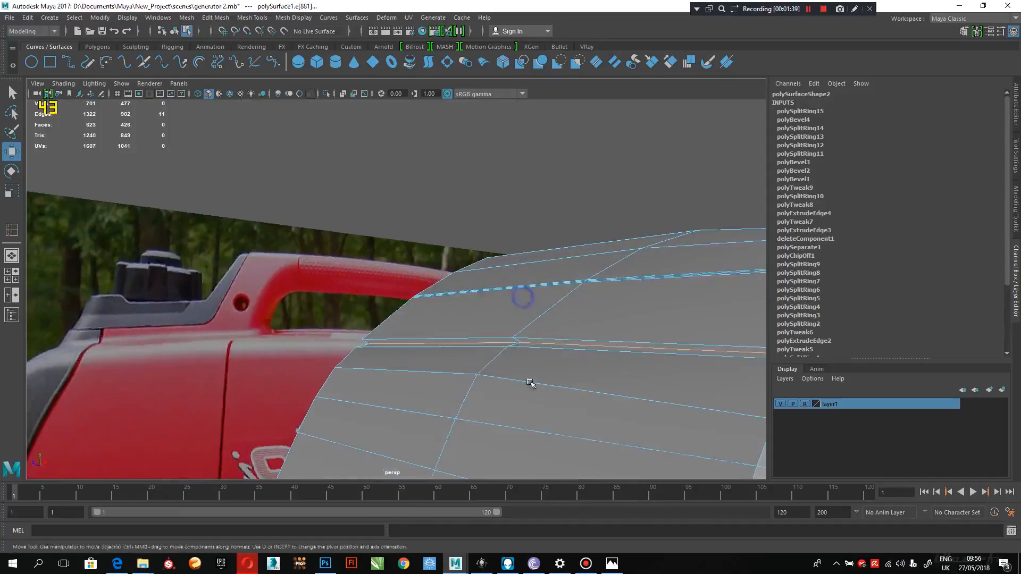
{"action": "right_click_drag", "start_coordinate": [506, 340], "coordinate": [500, 413], "text": "shift"}
{"action": "left_click_drag", "start_coordinate": [411, 286], "coordinate": [545, 373], "text": "alt"}
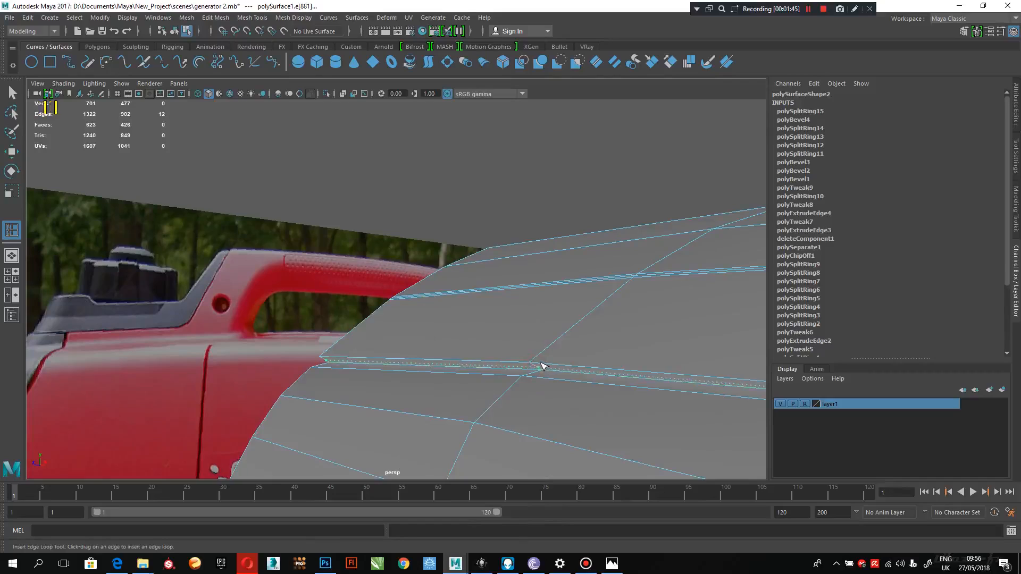
{"action": "left_click", "coordinate": [541, 365]}
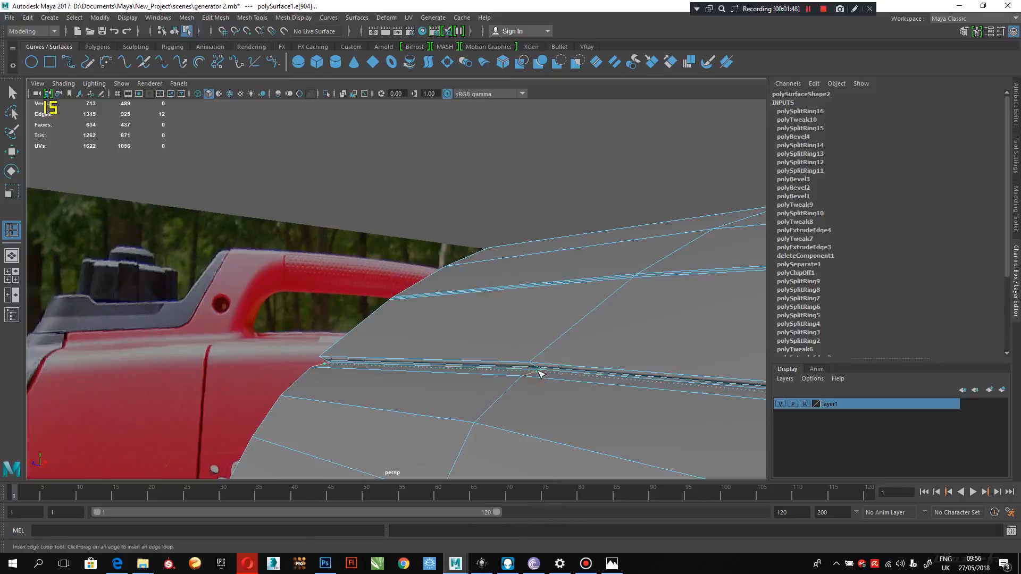
{"action": "left_click", "coordinate": [541, 374]}
{"action": "left_click_drag", "start_coordinate": [541, 374], "coordinate": [546, 367], "text": "alt"}
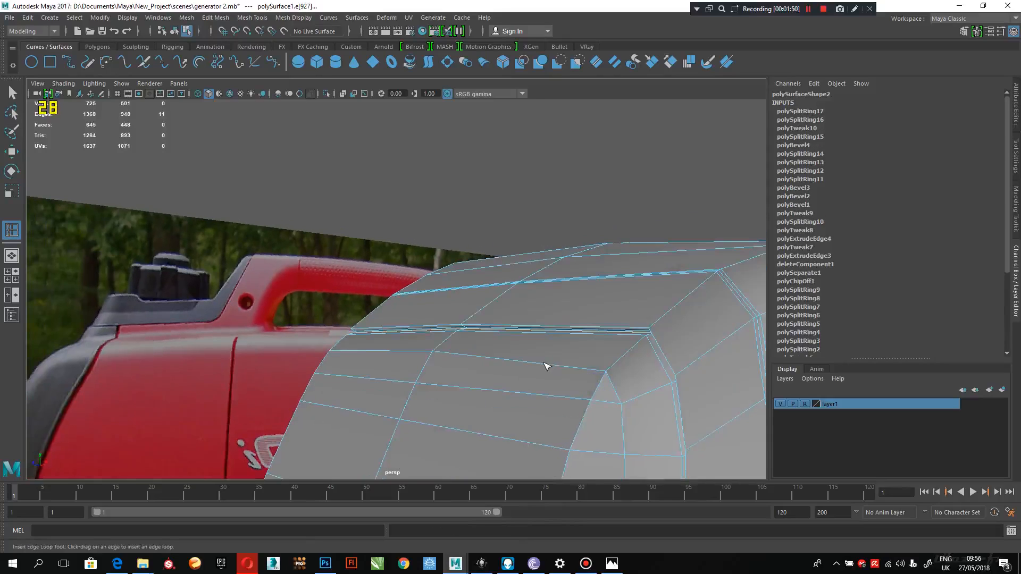
Step: Return to object mode and examine the panel groove in smooth preview from several angles
{"action": "key", "text": "3"}
{"action": "right_click_drag", "start_coordinate": [528, 246], "coordinate": [584, 231]}
{"action": "left_click", "coordinate": [595, 235]}
{"action": "left_click_drag", "start_coordinate": [595, 237], "coordinate": [530, 301], "text": "alt"}
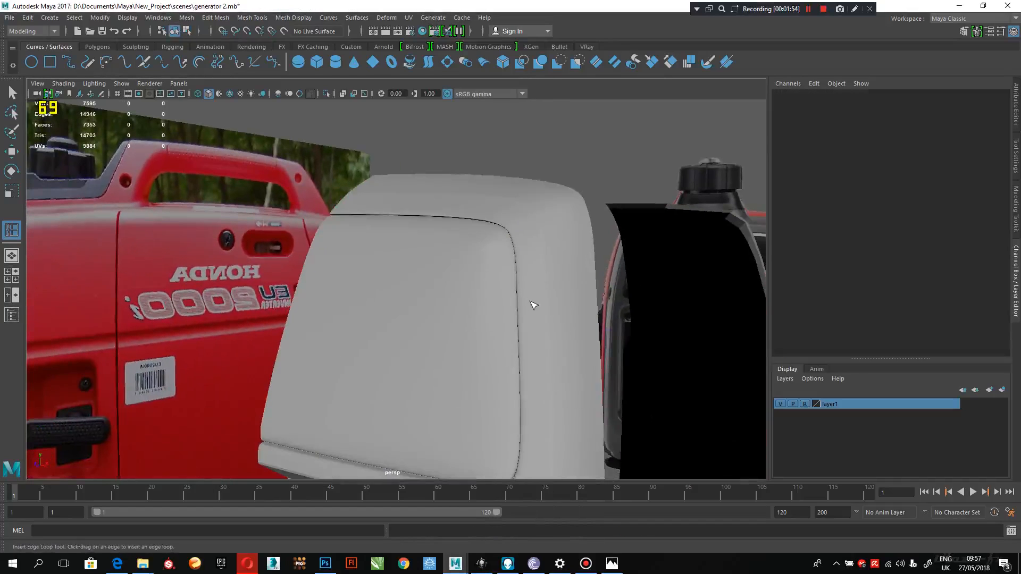
{"action": "key", "text": "q"}
{"action": "left_click_drag", "start_coordinate": [592, 189], "coordinate": [399, 367], "text": "alt"}
{"action": "middle_click_drag", "start_coordinate": [400, 367], "coordinate": [398, 451], "text": "alt"}
{"action": "right_click_drag", "start_coordinate": [387, 326], "coordinate": [498, 440], "text": "alt"}
{"action": "middle_click_drag", "start_coordinate": [449, 325], "coordinate": [467, 241], "text": "alt"}
{"action": "right_click_drag", "start_coordinate": [467, 241], "coordinate": [551, 340], "text": "alt"}
{"action": "left_click_drag", "start_coordinate": [490, 314], "coordinate": [445, 299], "text": "alt"}
{"action": "middle_click_drag", "start_coordinate": [446, 291], "coordinate": [483, 262], "text": "alt"}
{"action": "left_click_drag", "start_coordinate": [482, 262], "coordinate": [508, 253], "text": "alt"}
Step: Bevel the long corner edge of the side panel beside the groove and adjust the bevel's fraction
{"action": "left_click", "coordinate": [463, 275]}
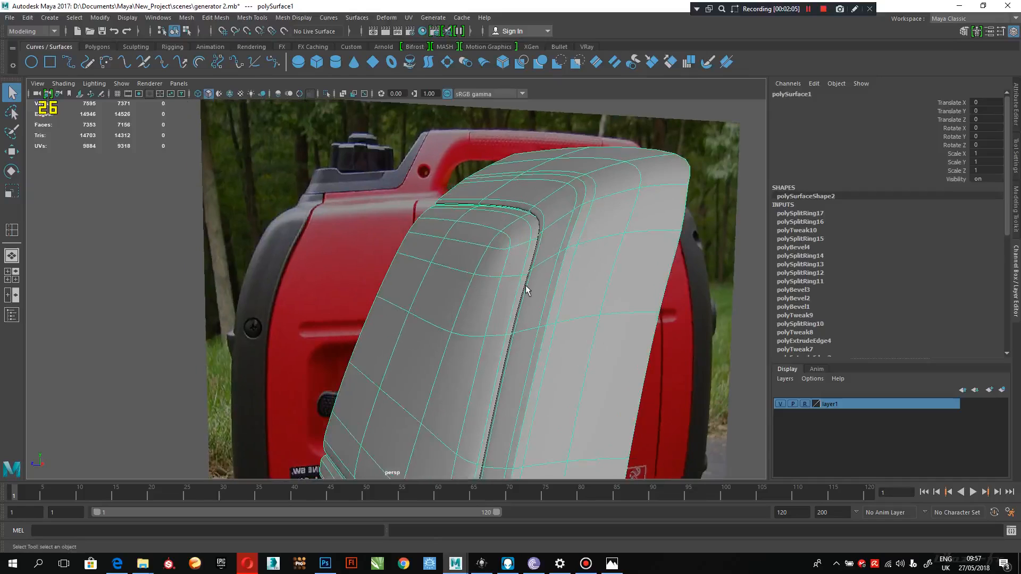
{"action": "key", "text": "1"}
{"action": "left_click_drag", "start_coordinate": [526, 287], "coordinate": [526, 186], "text": "alt"}
{"action": "right_click_drag", "start_coordinate": [526, 184], "coordinate": [537, 154]}
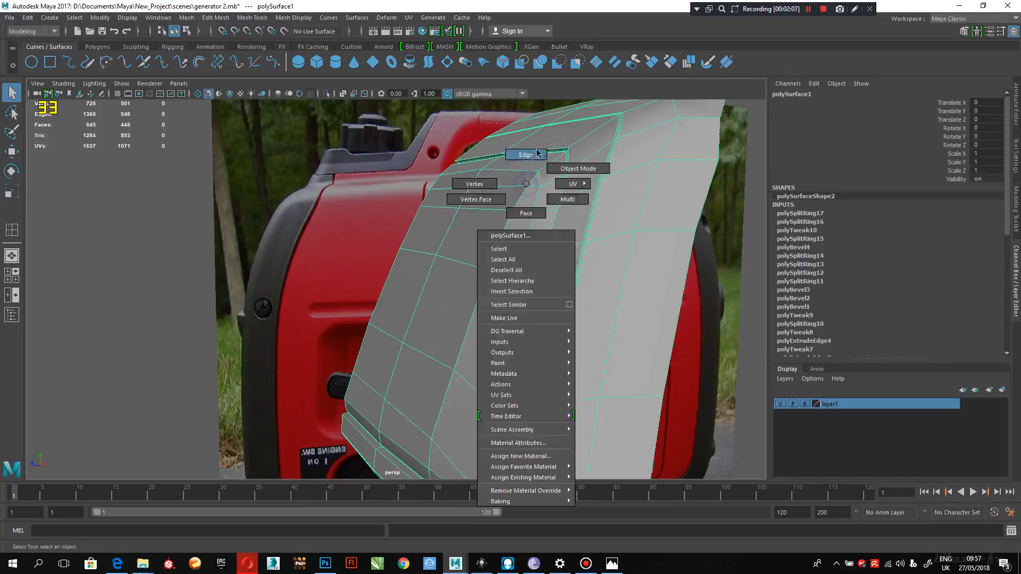
{"action": "left_click", "coordinate": [541, 201]}
{"action": "left_click_drag", "start_coordinate": [541, 201], "coordinate": [599, 266], "text": "alt"}
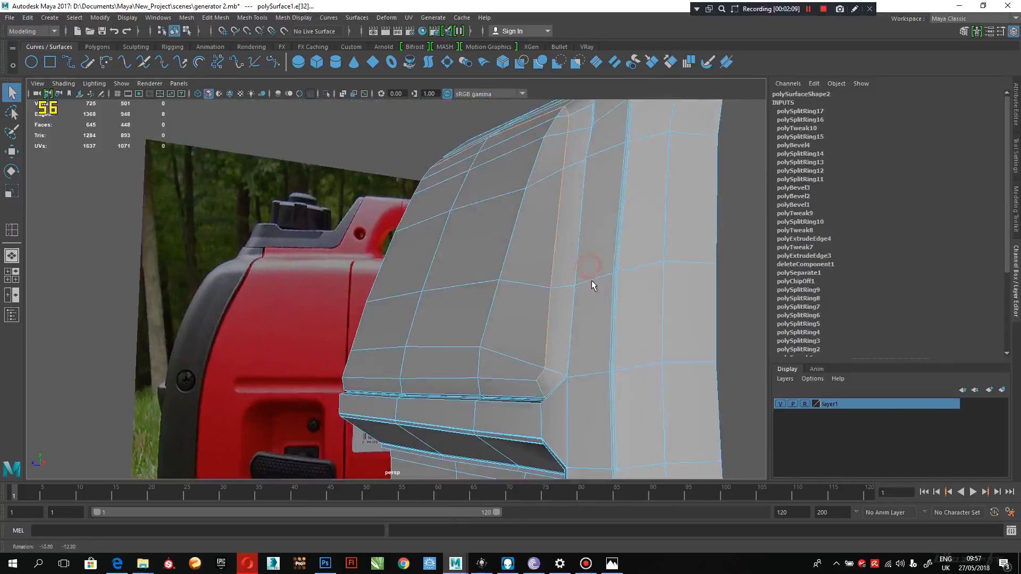
{"action": "left_click_drag", "start_coordinate": [528, 280], "coordinate": [548, 394], "text": "alt"}
{"action": "right_click_drag", "start_coordinate": [534, 366], "coordinate": [601, 327], "text": "shift"}
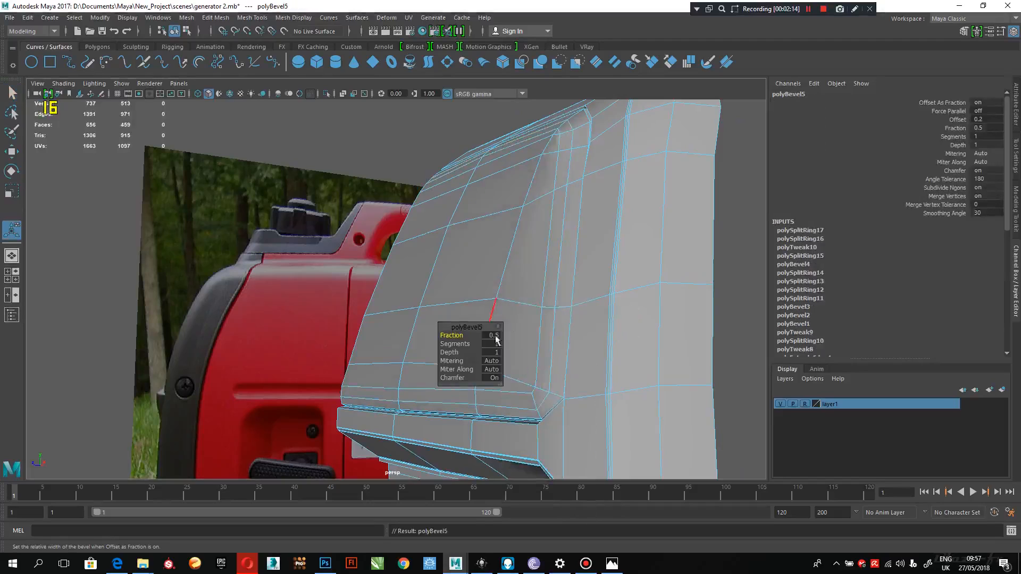
{"action": "left_click_drag", "start_coordinate": [451, 335], "coordinate": [452, 335]}
{"action": "left_click_drag", "start_coordinate": [492, 289], "coordinate": [461, 313], "text": "alt"}
{"action": "right_click_drag", "start_coordinate": [520, 213], "coordinate": [574, 199]}
Step: Examine the beveled side panel and its groove in smooth preview
{"action": "left_click_drag", "start_coordinate": [589, 227], "coordinate": [500, 267], "text": "alt"}
{"action": "key", "text": "3"}
{"action": "left_click", "coordinate": [659, 249]}
{"action": "right_click_drag", "start_coordinate": [558, 199], "coordinate": [605, 183]}
{"action": "left_click_drag", "start_coordinate": [584, 212], "coordinate": [511, 256], "text": "alt"}
{"action": "middle_click_drag", "start_coordinate": [511, 257], "coordinate": [496, 314], "text": "alt"}
{"action": "right_click_drag", "start_coordinate": [496, 314], "coordinate": [620, 374], "text": "alt"}
{"action": "left_click_drag", "start_coordinate": [471, 284], "coordinate": [500, 303], "text": "alt"}
{"action": "middle_click_drag", "start_coordinate": [500, 303], "coordinate": [508, 264], "text": "alt"}
{"action": "mouse_move", "coordinate": [503, 308]}
{"action": "left_mouse_down", "text": "alt"}
{"action": "mouse_move", "coordinate": [529, 312]}
{"action": "mouse_move", "coordinate": [495, 324]}
{"action": "left_mouse_up", "text": "alt"}
Step: Select the vertices at the side panel's edge in profile and move them slightly outward along Z
{"action": "left_click", "coordinate": [531, 299]}
{"action": "left_click_drag", "start_coordinate": [624, 314], "coordinate": [476, 321], "text": "alt"}
{"action": "right_click_drag", "start_coordinate": [404, 301], "coordinate": [405, 291]}
{"action": "left_click_drag", "start_coordinate": [398, 305], "coordinate": [398, 309]}
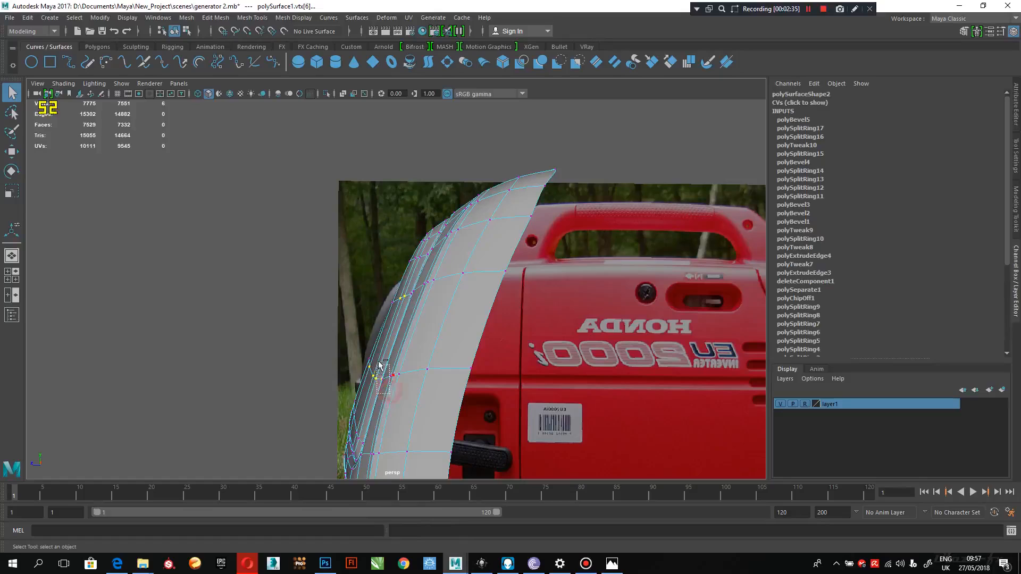
{"action": "key", "text": "w"}
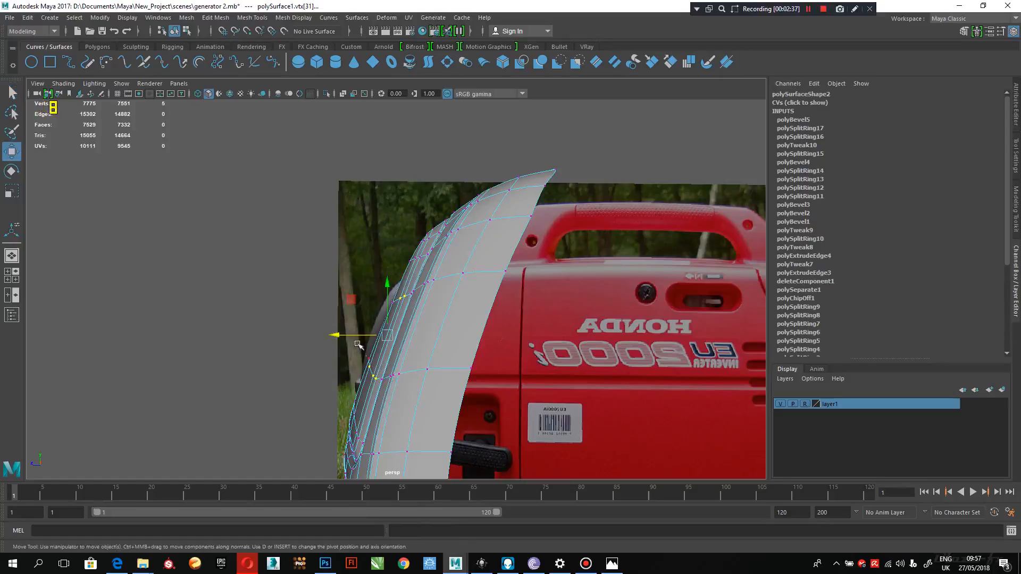
{"action": "left_click_drag", "start_coordinate": [357, 332], "coordinate": [357, 333]}
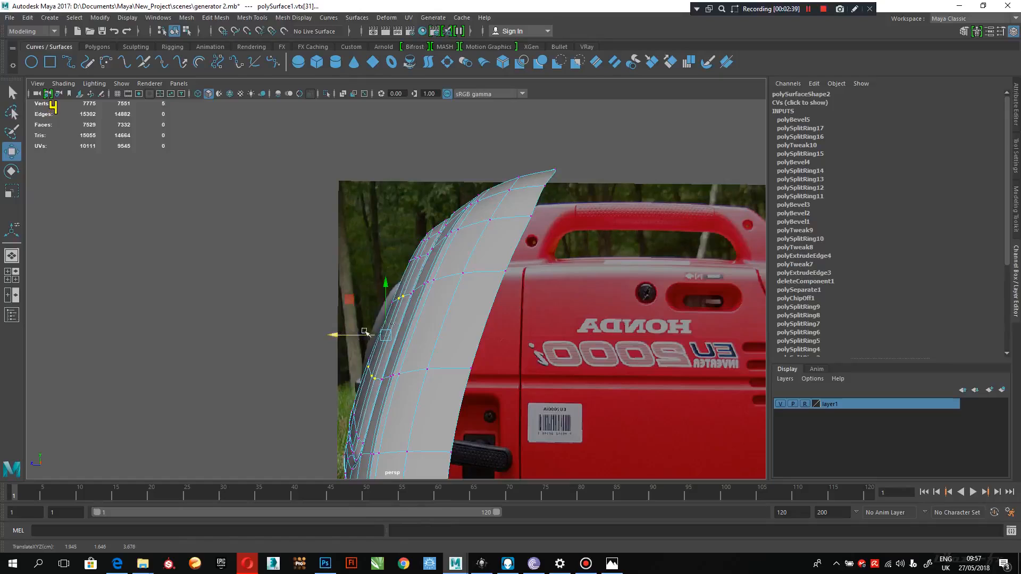
Step: Return to object mode and examine the adjusted panel edge near its upper corner
{"action": "left_click_drag", "start_coordinate": [414, 258], "coordinate": [458, 245], "text": "alt"}
{"action": "mouse_move", "coordinate": [458, 246]}
{"action": "right_mouse_down"}
{"action": "mouse_move", "coordinate": [509, 229]}
{"action": "mouse_move", "coordinate": [454, 242]}
{"action": "right_mouse_up"}
{"action": "left_click", "coordinate": [540, 141]}
{"action": "left_click_drag", "start_coordinate": [444, 250], "coordinate": [513, 263], "text": "alt"}
{"action": "right_click_drag", "start_coordinate": [467, 278], "coordinate": [588, 383], "text": "alt"}
{"action": "left_click_drag", "start_coordinate": [527, 343], "coordinate": [478, 306], "text": "alt"}
{"action": "left_click", "coordinate": [478, 306]}
{"action": "right_click_drag", "start_coordinate": [478, 306], "coordinate": [521, 339], "text": "alt"}
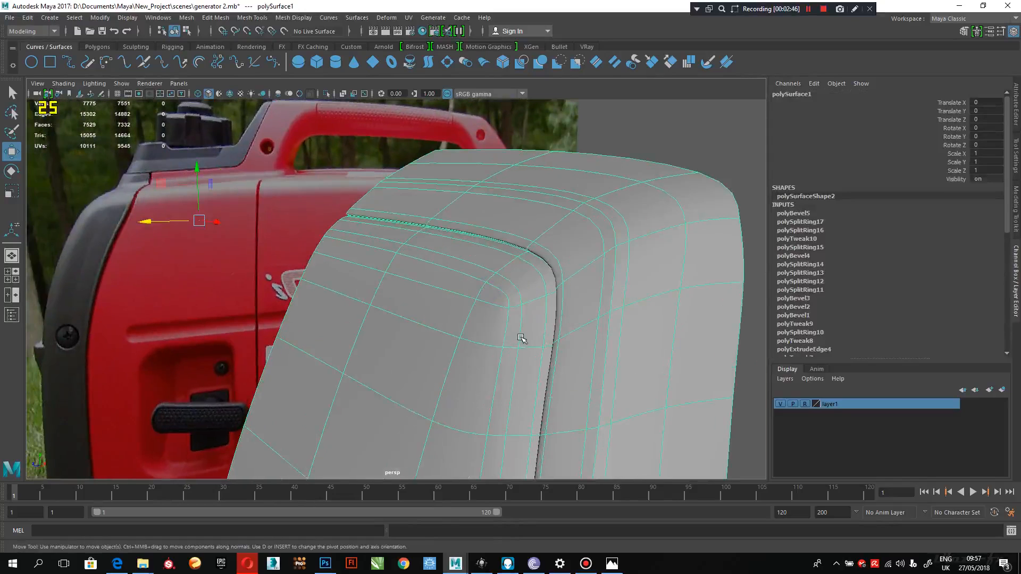
Step: Merge the surplus bevel vertices at the side panel's upper corner with Target Weld on the unsmoothed mesh
{"action": "key", "text": "1"}
{"action": "left_click_drag", "start_coordinate": [534, 300], "coordinate": [501, 312], "text": "alt"}
{"action": "right_click_drag", "start_coordinate": [502, 312], "coordinate": [533, 366], "text": "alt"}
{"action": "left_click_drag", "start_coordinate": [533, 367], "coordinate": [560, 335], "text": "alt"}
{"action": "right_click_drag", "start_coordinate": [538, 333], "coordinate": [528, 264], "text": "alt"}
{"action": "left_click_drag", "start_coordinate": [592, 282], "coordinate": [626, 293], "text": "alt"}
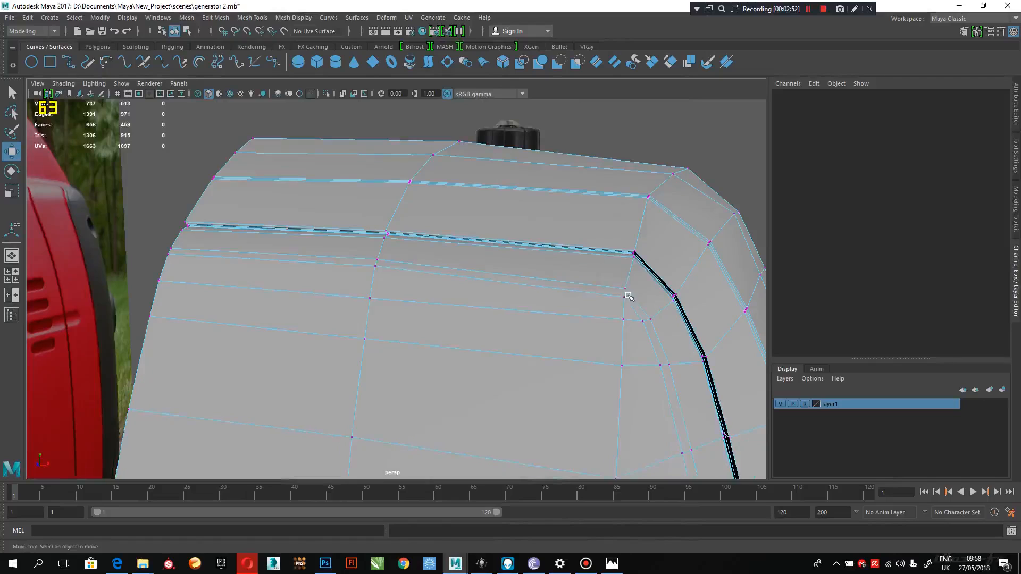
{"action": "middle_click_drag", "start_coordinate": [650, 328], "coordinate": [617, 324], "text": "alt"}
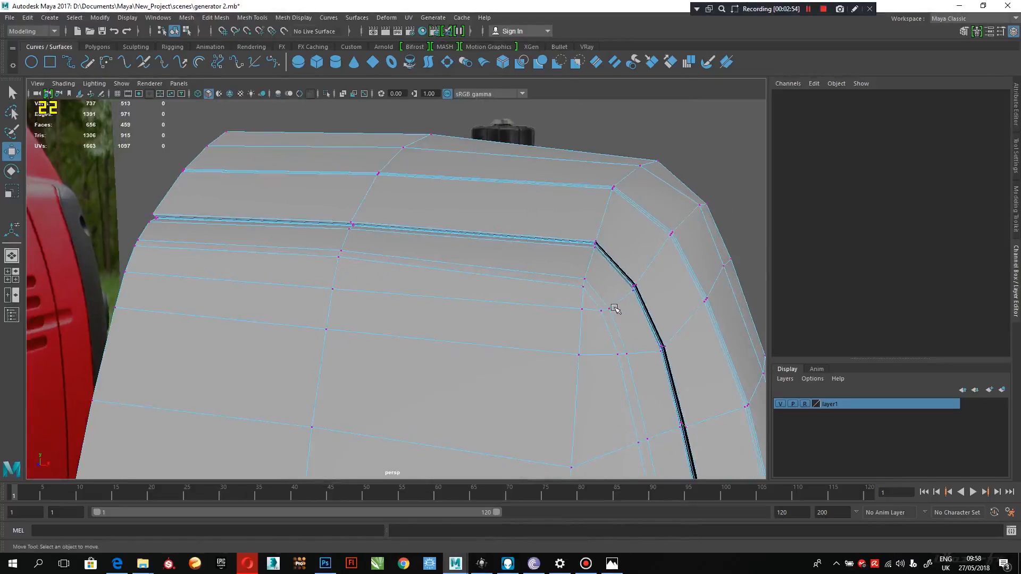
{"action": "left_click_drag", "start_coordinate": [607, 308], "coordinate": [575, 302], "text": "alt"}
{"action": "right_click_drag", "start_coordinate": [578, 301], "coordinate": [540, 245], "text": "alt"}
{"action": "left_click", "coordinate": [589, 313]}
{"action": "left_click", "coordinate": [585, 313]}
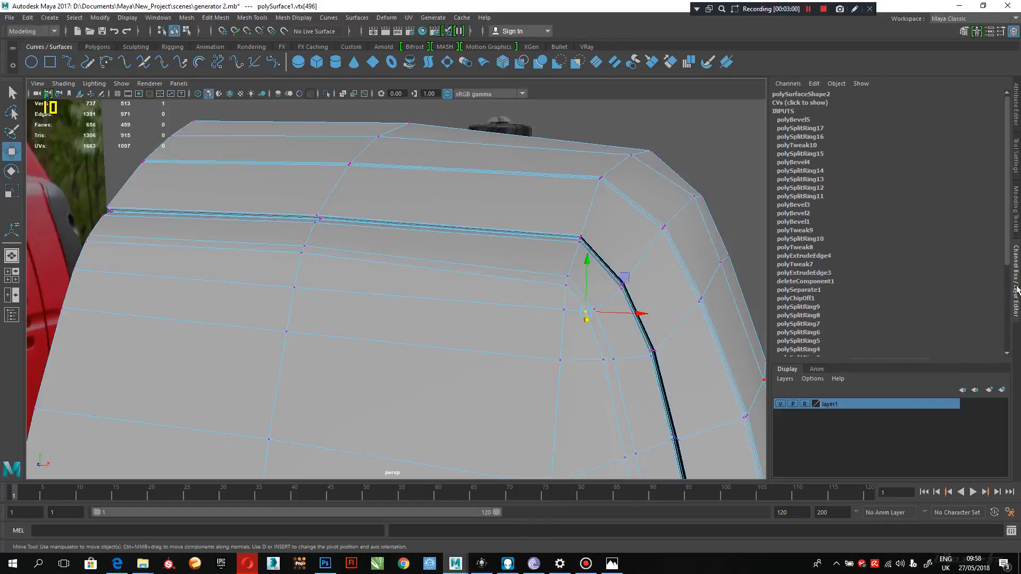
{"action": "left_click", "coordinate": [1016, 223]}
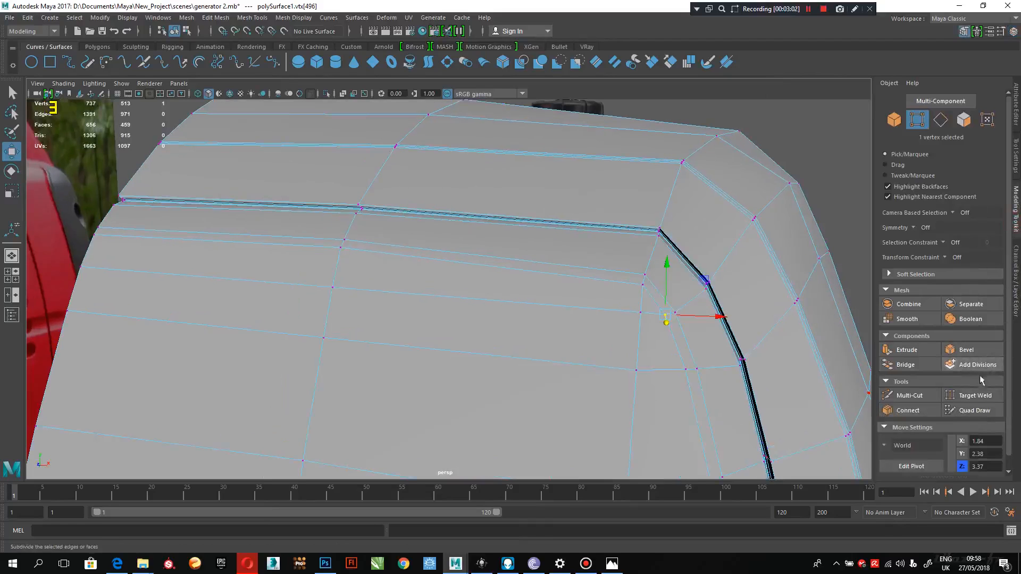
{"action": "left_click", "coordinate": [973, 395]}
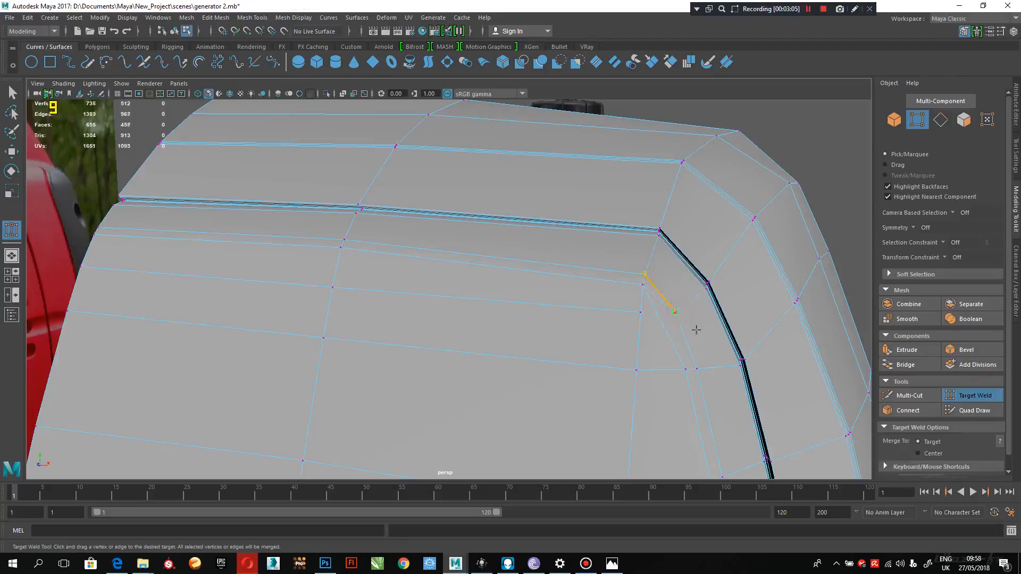
{"action": "left_click_drag", "start_coordinate": [695, 326], "coordinate": [611, 286], "text": "alt"}
Step: Examine the welded upper corner of the side panel in smooth preview in object mode
{"action": "key", "text": "3"}
{"action": "right_click_drag", "start_coordinate": [611, 286], "coordinate": [645, 274]}
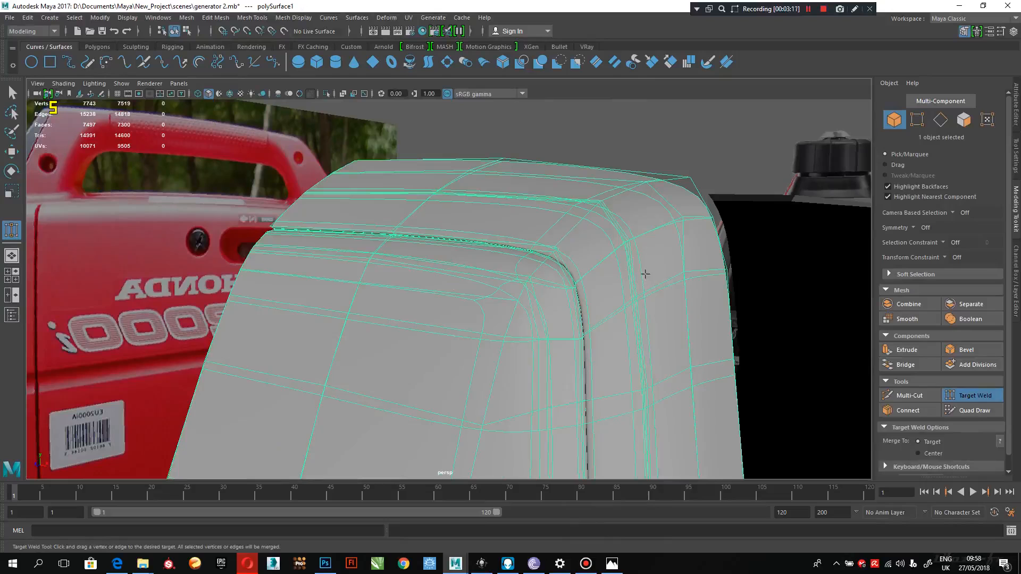
{"action": "key", "text": "q"}
{"action": "left_click", "coordinate": [687, 154]}
{"action": "left_click_drag", "start_coordinate": [684, 254], "coordinate": [599, 396], "text": "alt"}
{"action": "right_click_drag", "start_coordinate": [521, 321], "coordinate": [583, 345], "text": "alt"}
Step: Start a Multi-Cut on the unsmoothed casing from its outer edge across the upper corner's edge loops towards the panel groove
{"action": "left_click", "coordinate": [582, 346]}
{"action": "left_click_drag", "start_coordinate": [593, 348], "coordinate": [546, 288], "text": "alt"}
{"action": "key", "text": "1"}
{"action": "right_click_drag", "start_coordinate": [546, 288], "coordinate": [572, 325], "text": "alt"}
{"action": "left_click_drag", "start_coordinate": [573, 325], "coordinate": [531, 262], "text": "alt"}
{"action": "middle_click_drag", "start_coordinate": [531, 263], "coordinate": [488, 337], "text": "alt"}
{"action": "left_click_drag", "start_coordinate": [488, 337], "coordinate": [497, 311], "text": "alt"}
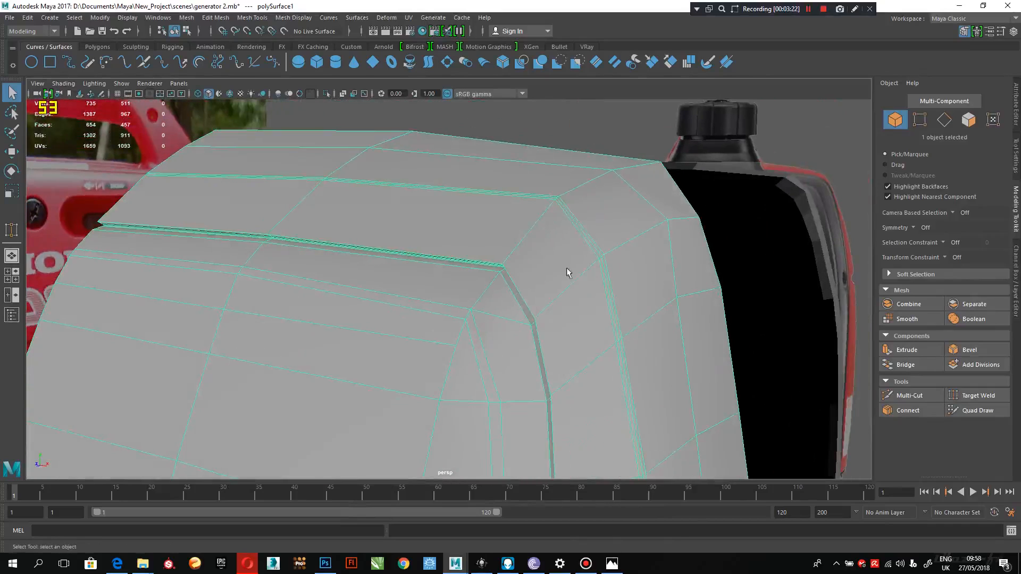
{"action": "right_click_drag", "start_coordinate": [575, 226], "coordinate": [587, 204], "text": "shift"}
{"action": "key", "text": "q"}
{"action": "left_click", "coordinate": [645, 189]}
{"action": "left_click", "coordinate": [676, 184]}
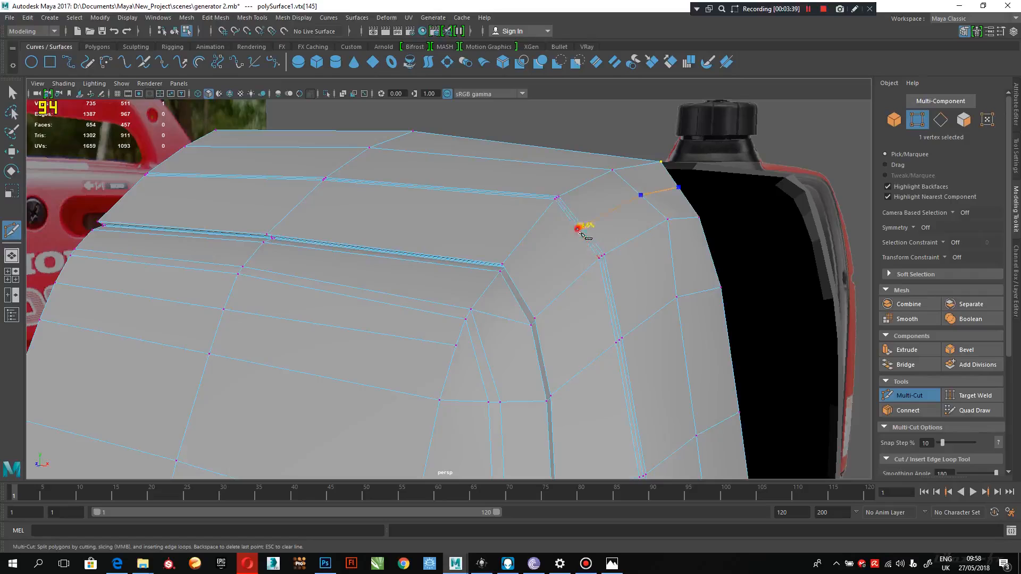
{"action": "right_click_drag", "start_coordinate": [583, 246], "coordinate": [641, 311], "text": "alt"}
{"action": "left_click_drag", "start_coordinate": [641, 310], "coordinate": [572, 305], "text": "alt"}
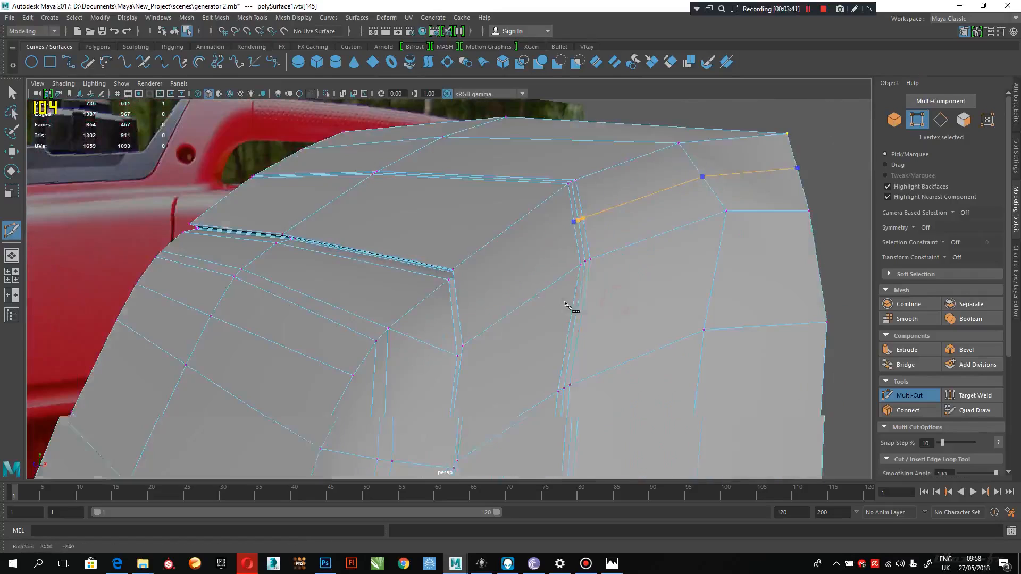
{"action": "right_click_drag", "start_coordinate": [538, 296], "coordinate": [564, 375], "text": "alt"}
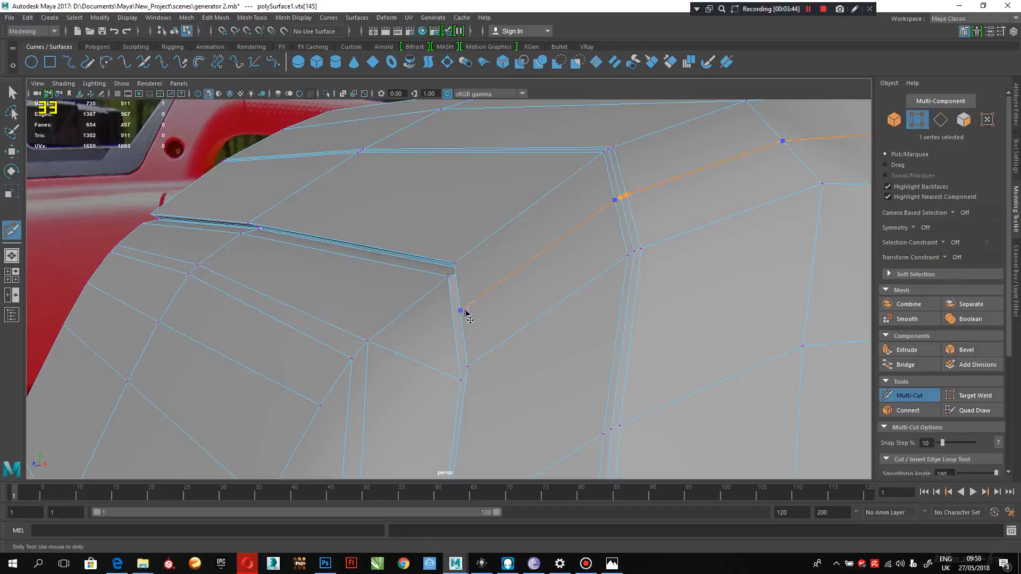
Step: Continue the cut across the walls of the panel groove and complete it
{"action": "right_click_drag", "start_coordinate": [535, 294], "coordinate": [601, 355], "text": "alt"}
{"action": "mouse_move", "coordinate": [596, 351]}
{"action": "left_mouse_down", "text": "alt"}
{"action": "mouse_move", "coordinate": [597, 330]}
{"action": "mouse_move", "coordinate": [610, 337]}
{"action": "left_mouse_up", "text": "alt"}
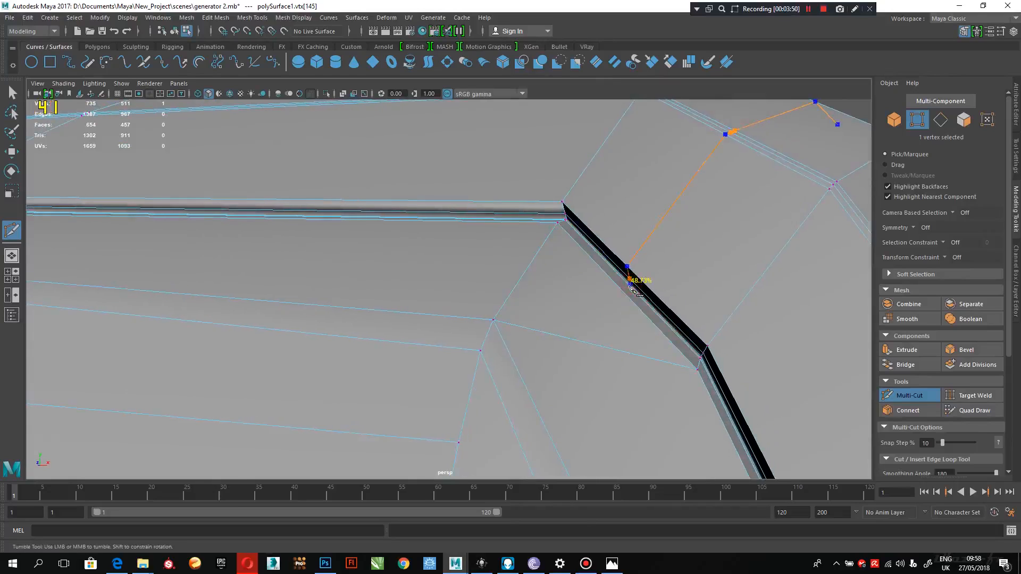
{"action": "left_click_drag", "start_coordinate": [631, 287], "coordinate": [615, 312], "text": "alt"}
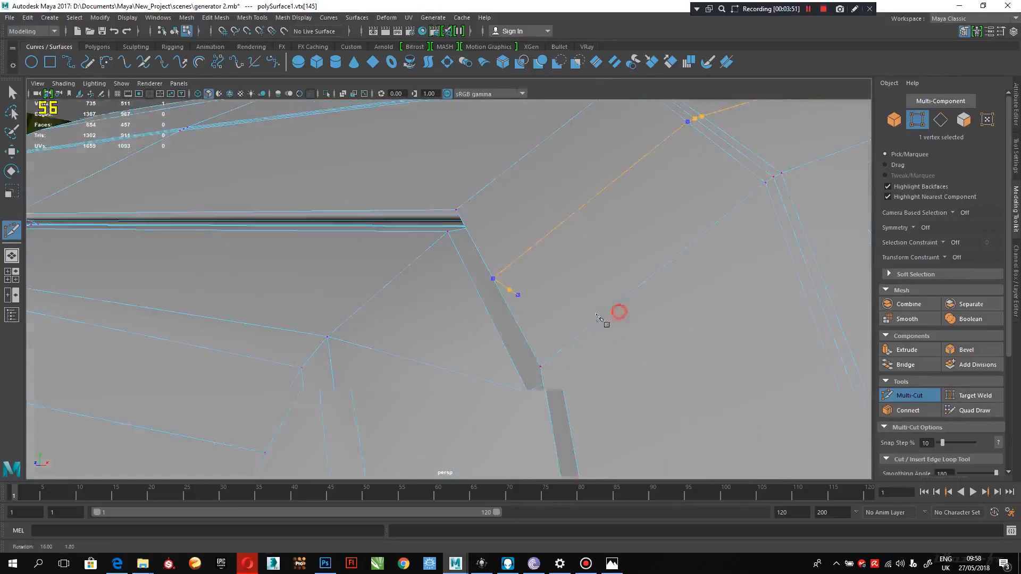
{"action": "left_click", "coordinate": [482, 300]}
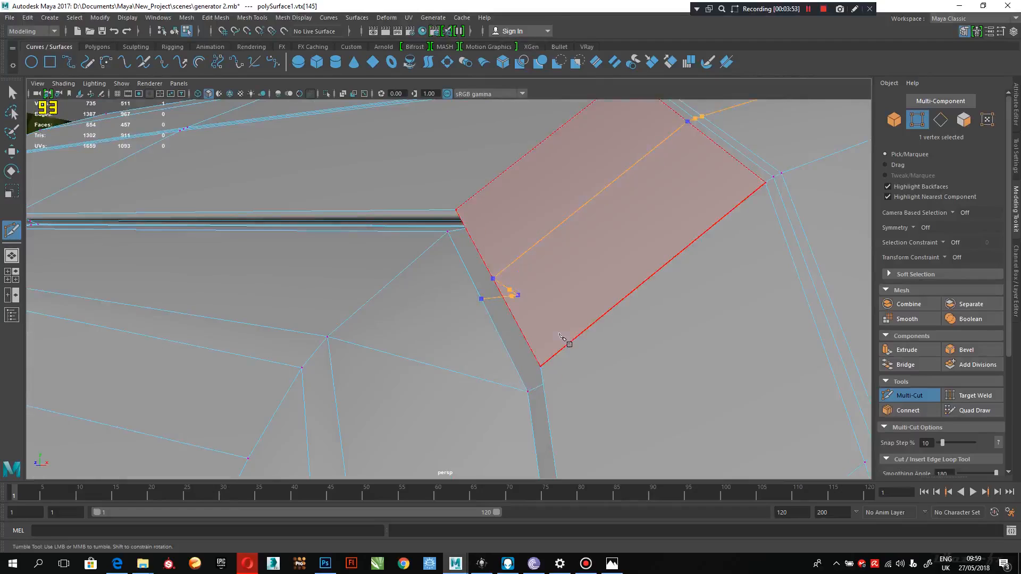
{"action": "key", "text": "Return"}
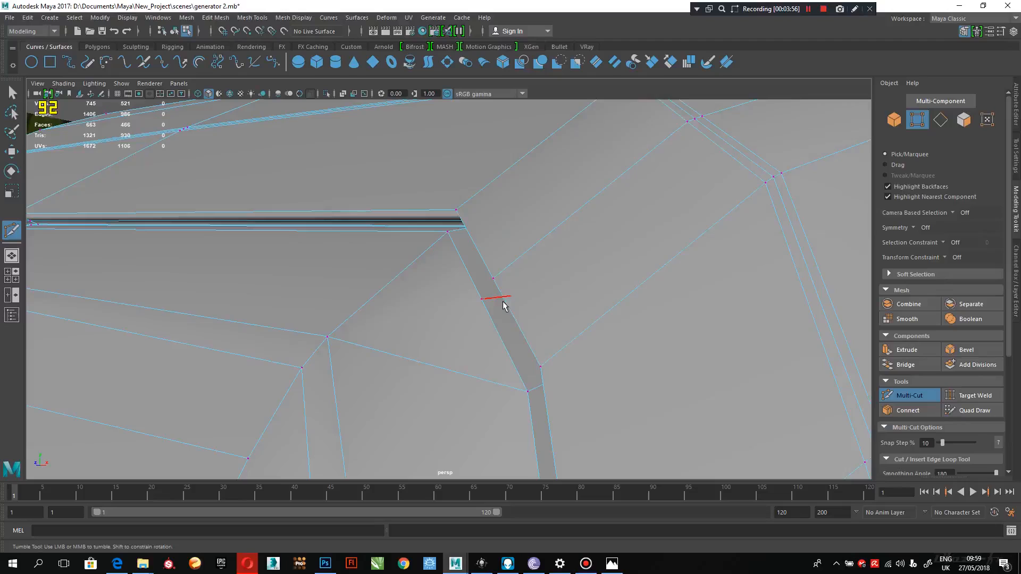
Step: Select the new cut's vertices at the casing's upper corner and move them slightly up along Y and along X
{"action": "key", "text": "q"}
{"action": "left_click_drag", "start_coordinate": [502, 303], "coordinate": [628, 257], "text": "alt"}
{"action": "left_click_drag", "start_coordinate": [643, 145], "coordinate": [622, 282]}
{"action": "key", "text": "w"}
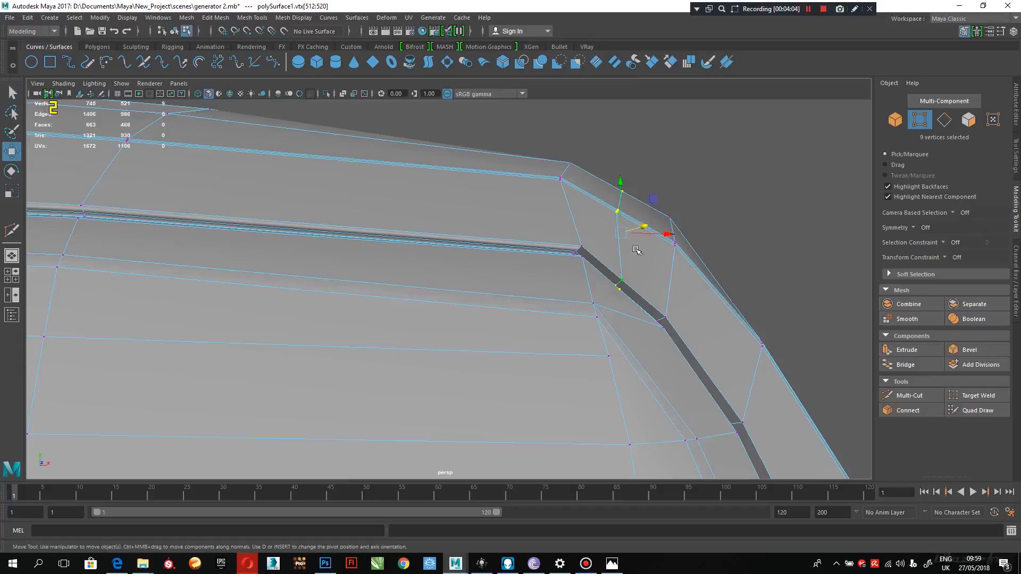
{"action": "left_click_drag", "start_coordinate": [620, 185], "coordinate": [621, 177]}
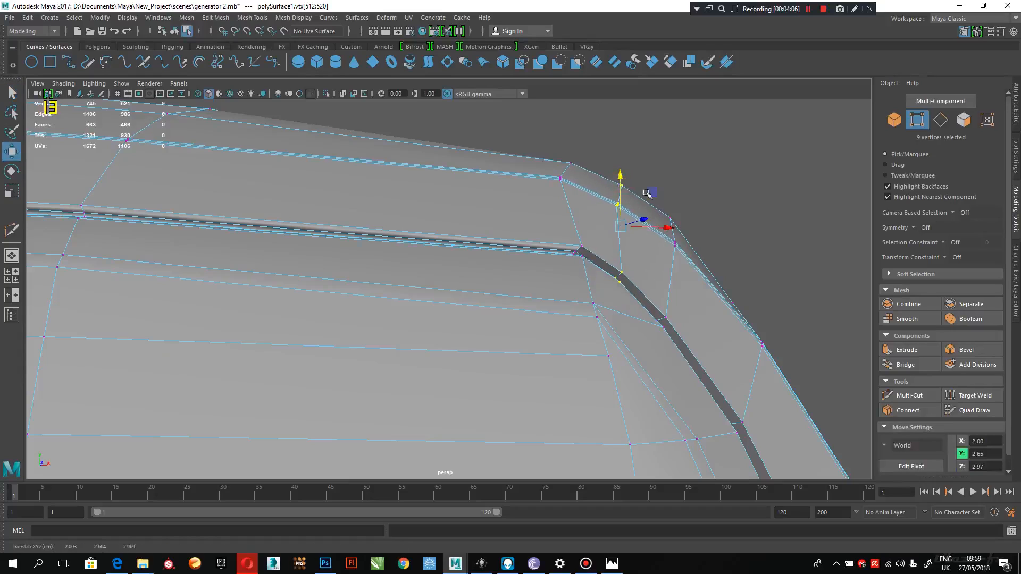
{"action": "left_click_drag", "start_coordinate": [663, 228], "coordinate": [425, 266]}
Step: Examine the adjusted upper corner of the casing in smooth preview in object mode
{"action": "left_click_drag", "start_coordinate": [378, 356], "coordinate": [409, 356], "text": "alt"}
{"action": "key", "text": "3"}
{"action": "right_click_drag", "start_coordinate": [479, 244], "coordinate": [536, 232]}
{"action": "left_click_drag", "start_coordinate": [719, 281], "coordinate": [602, 358], "text": "alt"}
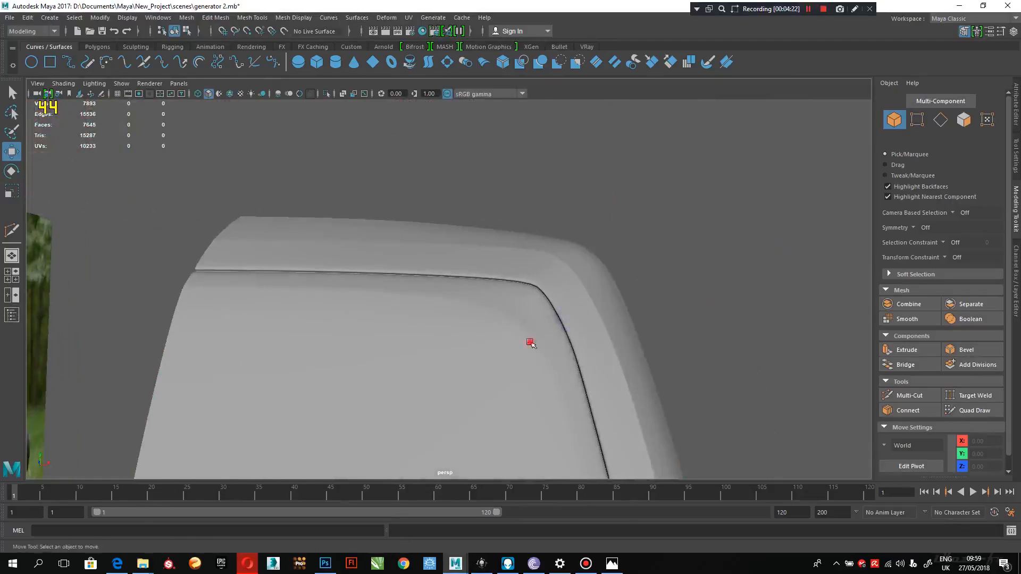
{"action": "left_click", "coordinate": [528, 340]}
{"action": "left_click_drag", "start_coordinate": [529, 340], "coordinate": [712, 301], "text": "alt"}
{"action": "left_click_drag", "start_coordinate": [615, 303], "coordinate": [580, 369], "text": "alt"}
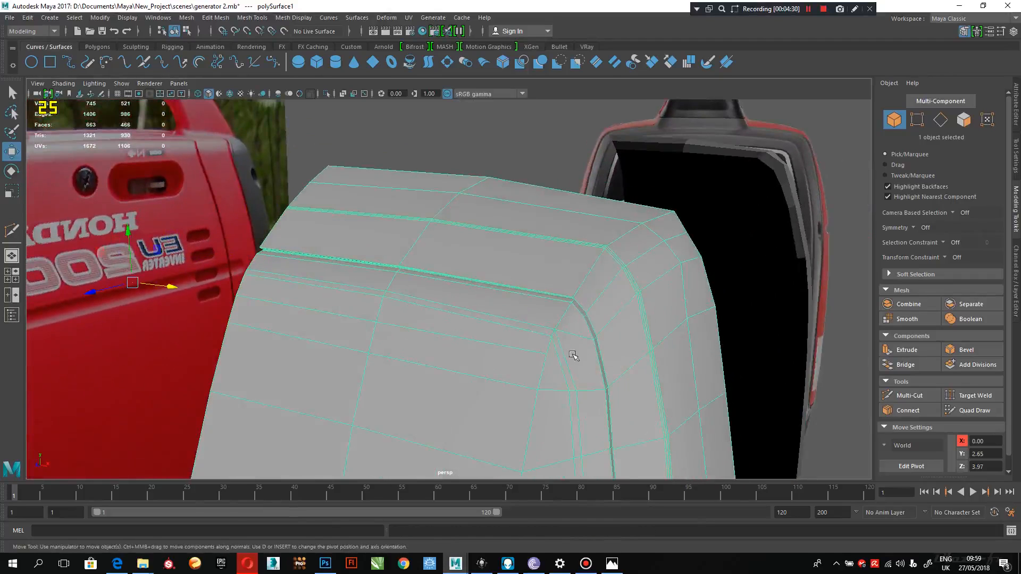
Step: Delete the edges connecting the inner panel's upper corner to the groove
{"action": "middle_click_drag", "start_coordinate": [573, 320], "coordinate": [555, 335], "text": "alt"}
{"action": "right_click_drag", "start_coordinate": [555, 337], "coordinate": [551, 217]}
{"action": "left_click", "coordinate": [539, 330]}
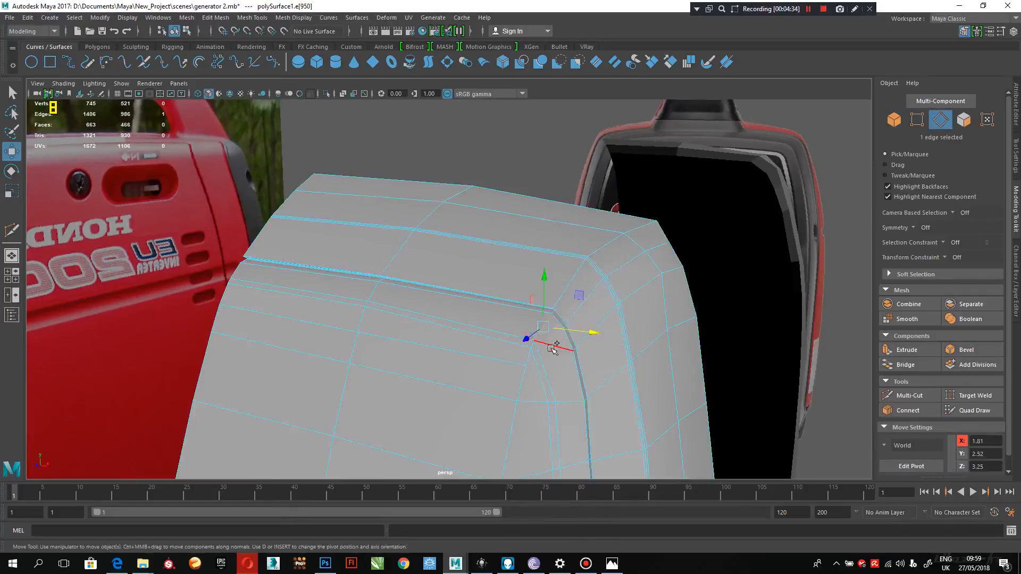
{"action": "key", "text": "Delete"}
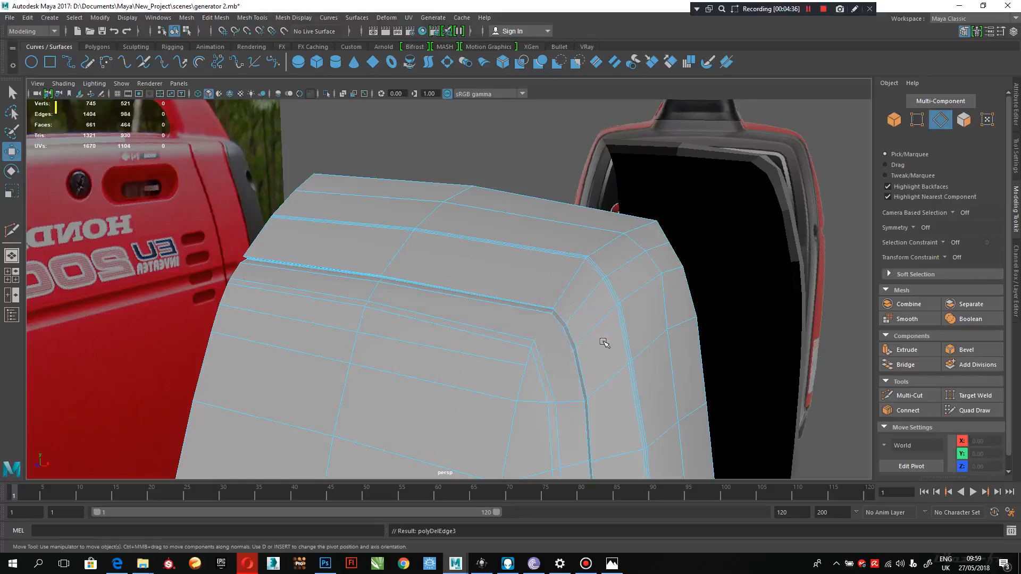
Step: Cut a new edge from the middle of the groove's bend to the inner panel's corner vertex
{"action": "scroll", "coordinate": [603, 345], "scroll_direction": "up", "scroll_amount": 3}
{"action": "right_click_drag", "start_coordinate": [602, 344], "coordinate": [531, 342], "text": "shift"}
{"action": "left_click", "coordinate": [604, 342]}
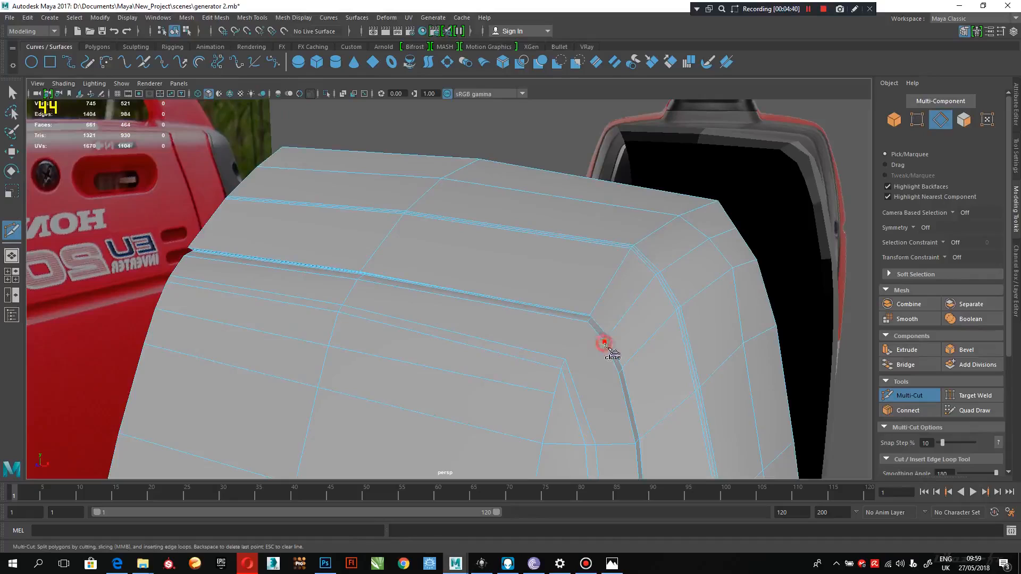
{"action": "left_click", "coordinate": [564, 359]}
{"action": "right_click", "coordinate": [626, 372]}
Step: Cut a second edge from the groove's side across the panel's corner loops to the existing inner vertex
{"action": "left_click_drag", "start_coordinate": [625, 396], "coordinate": [627, 388], "text": "alt"}
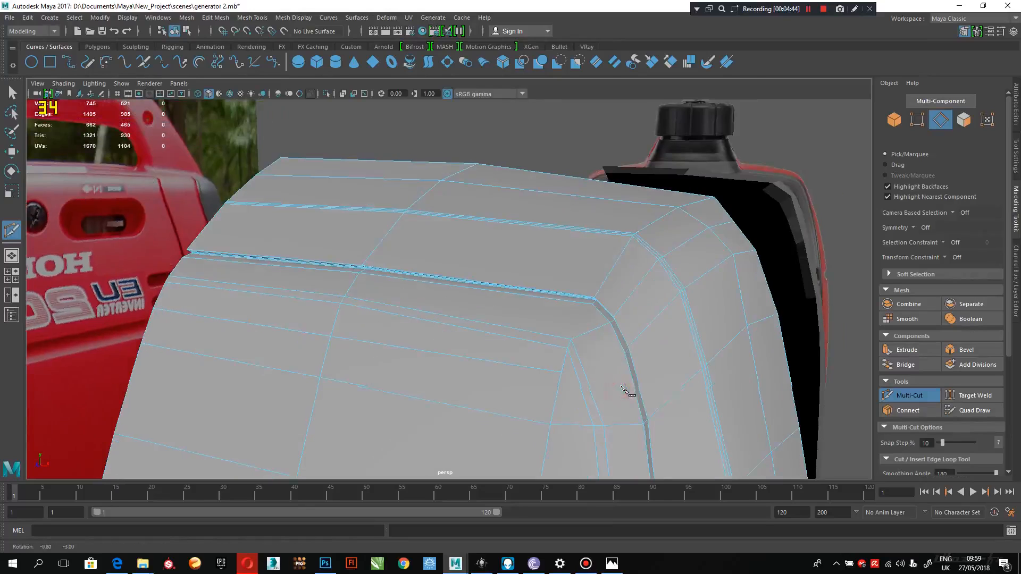
{"action": "left_click", "coordinate": [625, 354]}
{"action": "left_click", "coordinate": [584, 374]}
{"action": "left_click", "coordinate": [561, 373]}
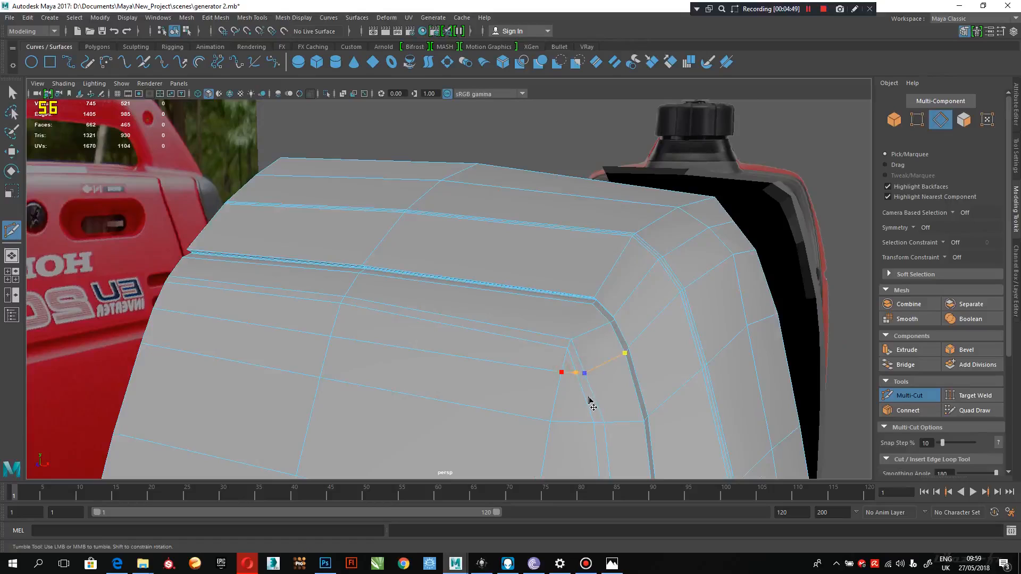
{"action": "right_click", "coordinate": [589, 400]}
Step: Cut an edge from the groove's upper corner across the panel's upper loops and down to a vertex on its vertical middle edge
{"action": "left_click_drag", "start_coordinate": [581, 404], "coordinate": [619, 346], "text": "alt"}
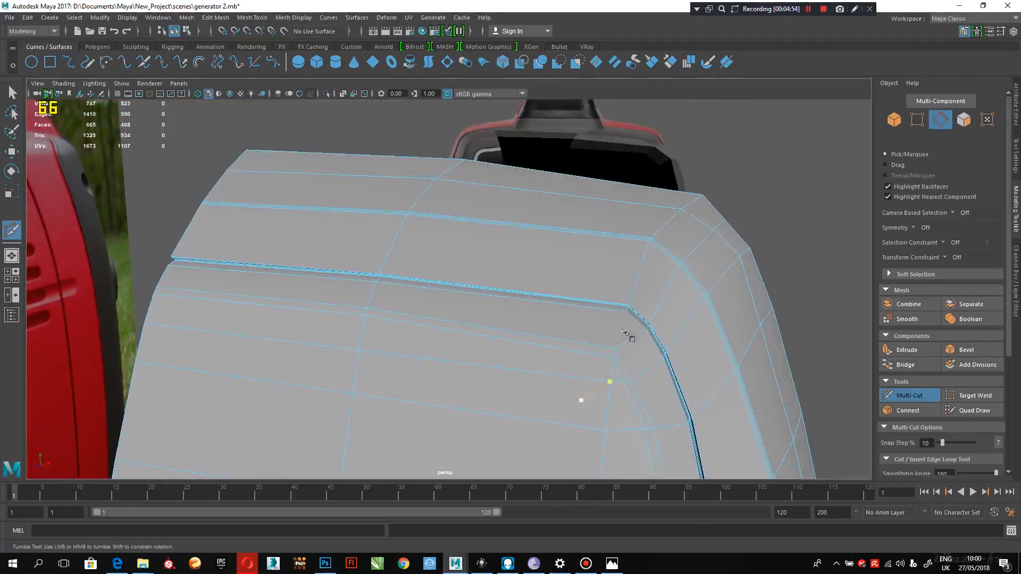
{"action": "left_click", "coordinate": [624, 318]}
{"action": "middle_click_drag", "start_coordinate": [585, 342], "coordinate": [593, 306], "text": "alt"}
{"action": "left_click", "coordinate": [505, 303]}
{"action": "left_click", "coordinate": [481, 374]}
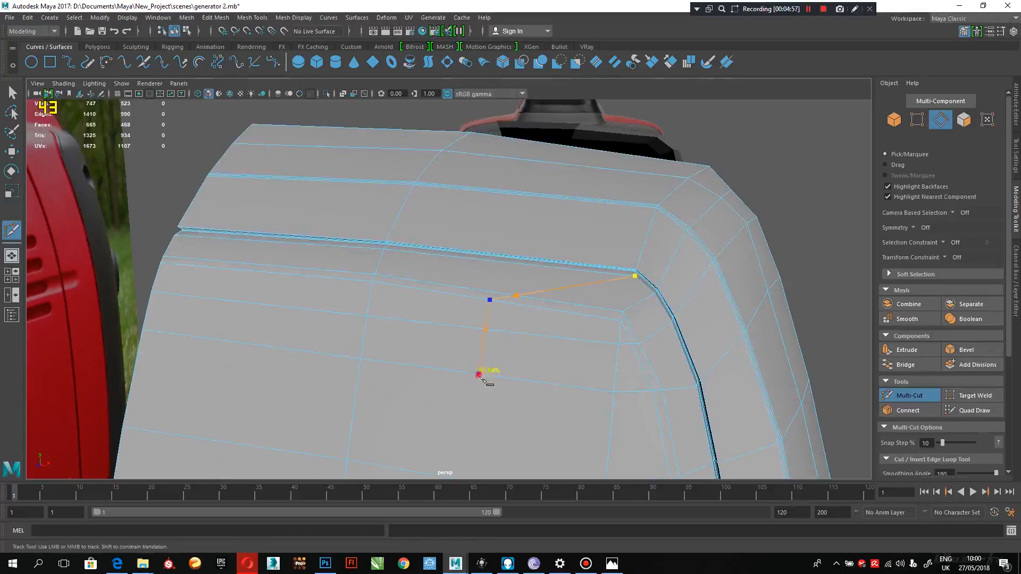
{"action": "left_click", "coordinate": [346, 459]}
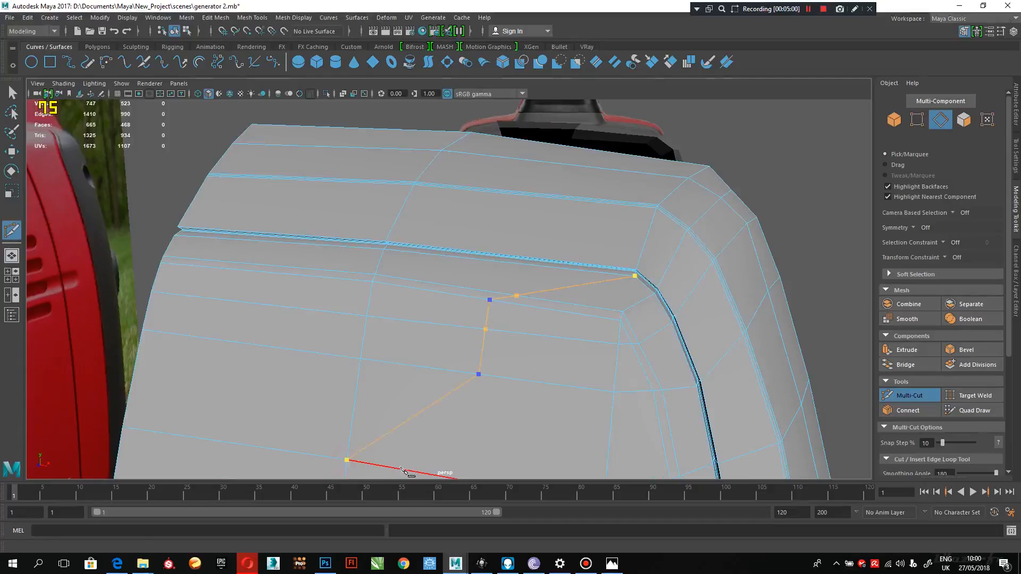
{"action": "key", "text": "Return"}
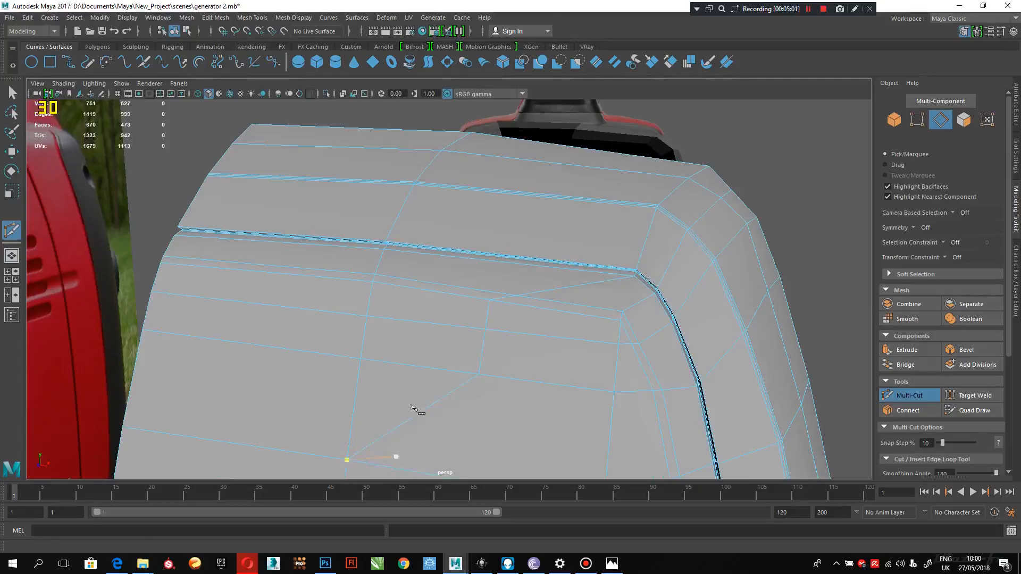
Step: Examine the recut panel corner in smooth preview in object mode, with the casing deselected
{"action": "key", "text": "3"}
{"action": "right_click_drag", "start_coordinate": [464, 248], "coordinate": [517, 231]}
{"action": "right_click_drag", "start_coordinate": [606, 311], "coordinate": [542, 282], "text": "alt"}
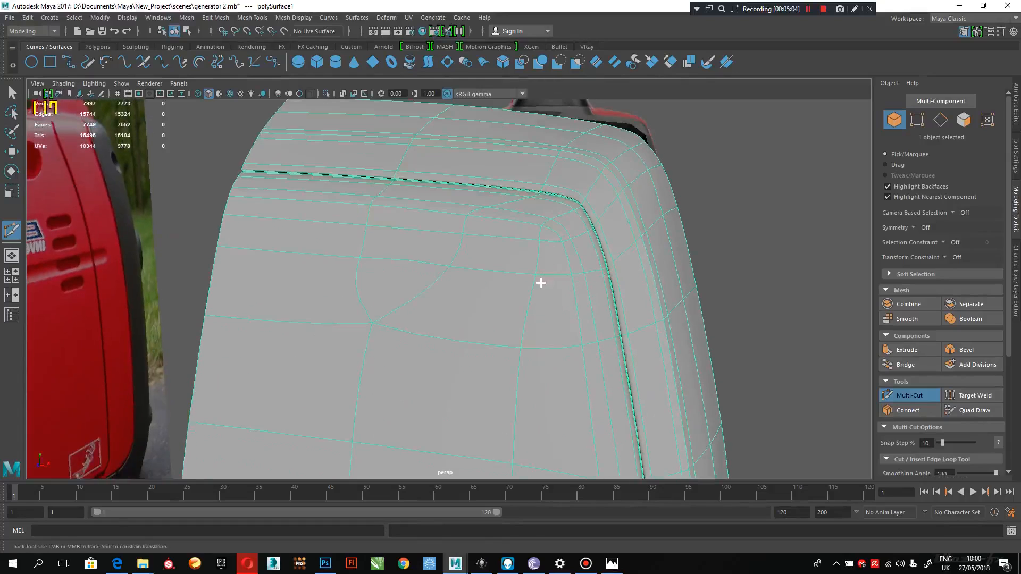
{"action": "key", "text": "q"}
{"action": "left_click", "coordinate": [705, 198]}
{"action": "right_click_drag", "start_coordinate": [741, 292], "coordinate": [652, 276], "text": "alt"}
{"action": "left_click_drag", "start_coordinate": [649, 276], "coordinate": [581, 267], "text": "alt"}
{"action": "right_click_drag", "start_coordinate": [622, 268], "coordinate": [493, 268], "text": "alt"}
Step: Undo the recent cuts on the panel corner and check the casing in object mode
{"action": "key", "text": "ctrl+z"}
{"action": "left_click", "coordinate": [496, 280]}
{"action": "left_click_drag", "start_coordinate": [627, 253], "coordinate": [427, 262]}
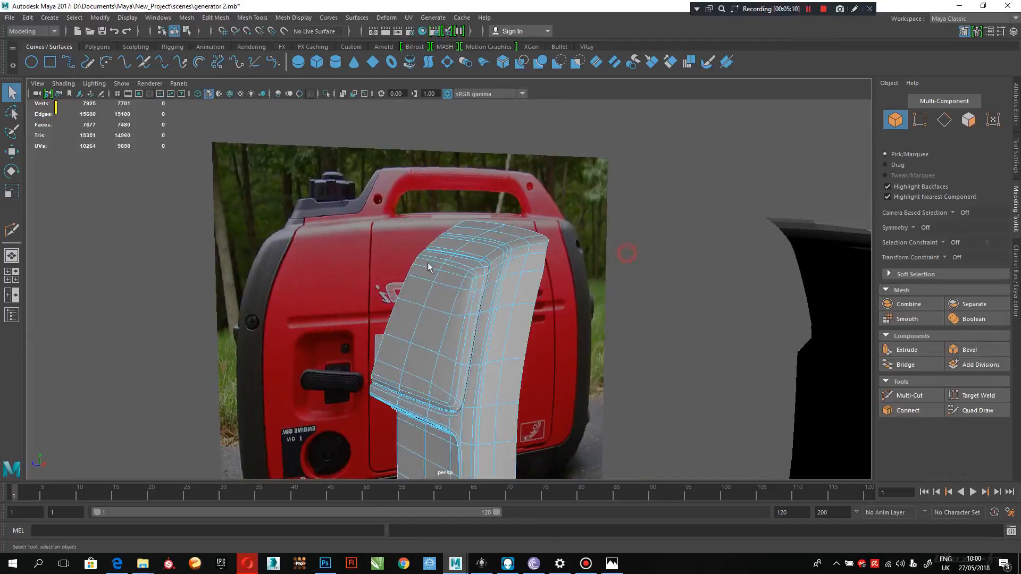
{"action": "right_click_drag", "start_coordinate": [484, 282], "coordinate": [598, 336], "text": "alt"}
{"action": "left_click_drag", "start_coordinate": [598, 337], "coordinate": [601, 340], "text": "alt"}
{"action": "key", "text": "ctrl+z"}
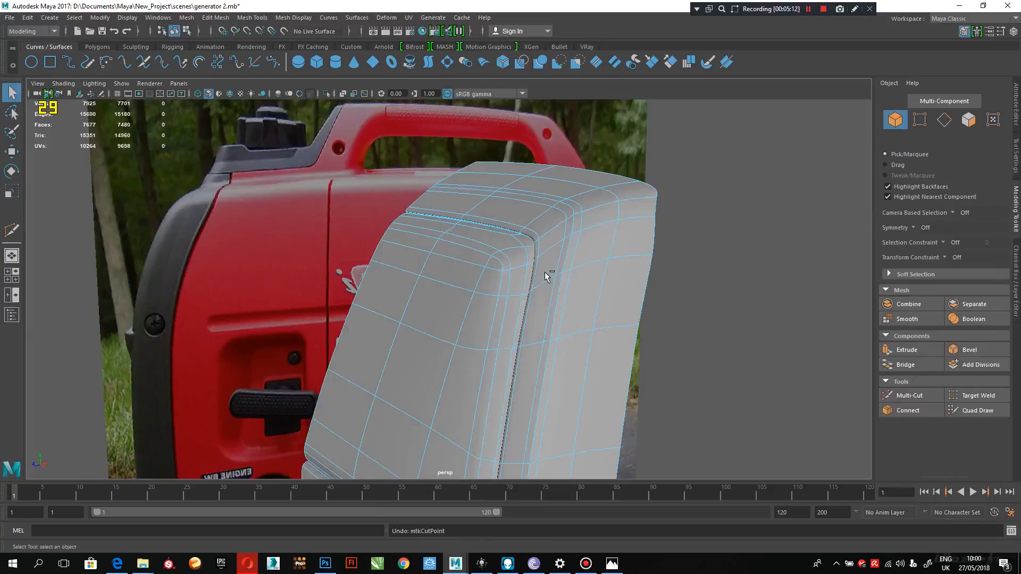
{"action": "key", "text": "ctrl+z"}
{"action": "key", "text": "ctrl+z"}
{"action": "key", "text": "ctrl+z"}
{"action": "key", "text": "ctrl+z"}
{"action": "key", "text": "ctrl+z"}
{"action": "key", "text": "ctrl+z"}
{"action": "key", "text": "ctrl+z"}
{"action": "key", "text": "ctrl+z"}
{"action": "key", "text": "ctrl+z"}
{"action": "right_click_drag", "start_coordinate": [563, 231], "coordinate": [644, 220]}
{"action": "left_click", "coordinate": [708, 221]}
{"action": "left_click_drag", "start_coordinate": [700, 271], "coordinate": [558, 273], "text": "alt"}
Step: Undo further back through the earlier edits to the casing's upper corner topology
{"action": "key", "text": "ctrl+z"}
{"action": "key", "text": "ctrl+z"}
{"action": "key", "text": "ctrl+z"}
{"action": "key", "text": "ctrl+z"}
{"action": "key", "text": "ctrl+z"}
{"action": "key", "text": "ctrl+z"}
{"action": "key", "text": "ctrl+z"}
{"action": "key", "text": "ctrl+z"}
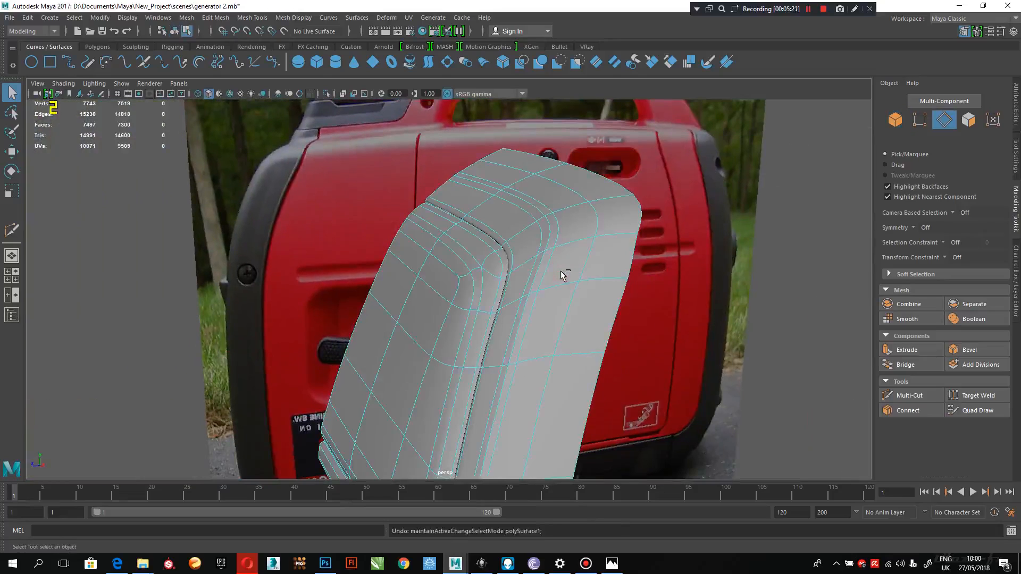
{"action": "key", "text": "ctrl+z"}
{"action": "key", "text": "ctrl+z"}
{"action": "key", "text": "ctrl+z"}
{"action": "key", "text": "ctrl+z"}
{"action": "key", "text": "ctrl+z"}
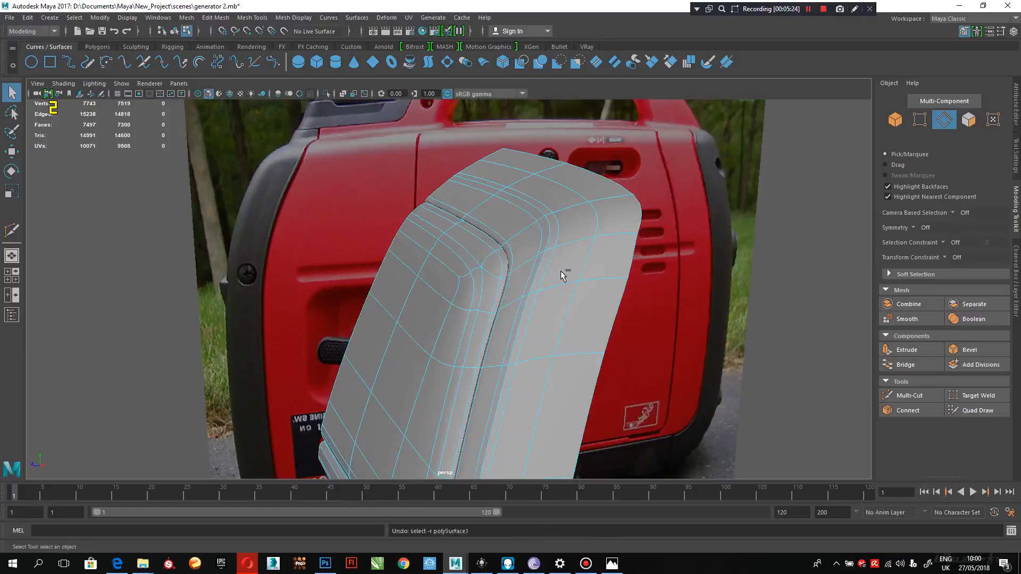
Step: Select the casing in object mode and display it without smooth preview
{"action": "right_click_drag", "start_coordinate": [574, 232], "coordinate": [615, 219]}
{"action": "left_click_drag", "start_coordinate": [696, 292], "coordinate": [610, 281], "text": "alt"}
{"action": "left_click", "coordinate": [610, 280]}
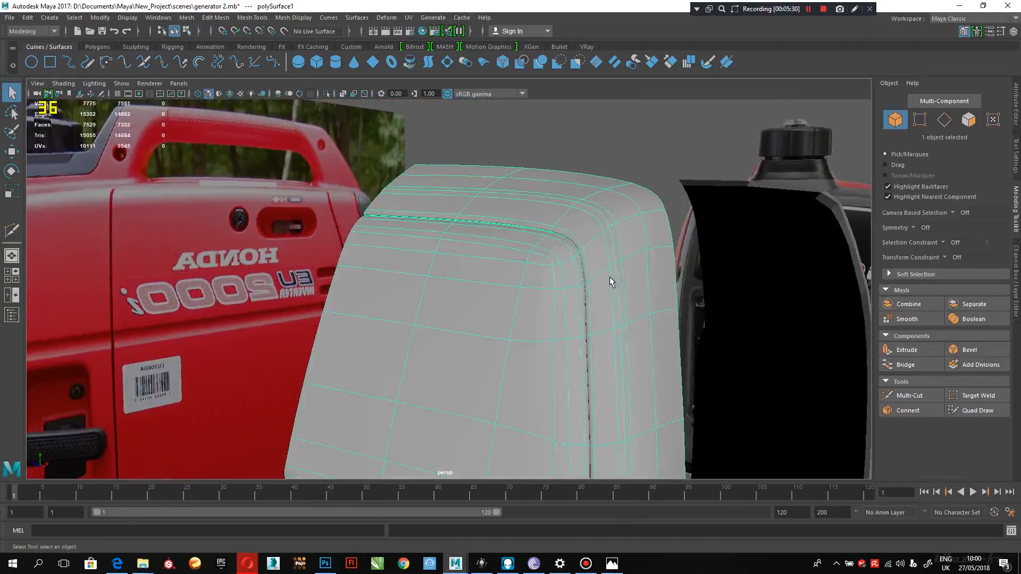
{"action": "key", "text": "1"}
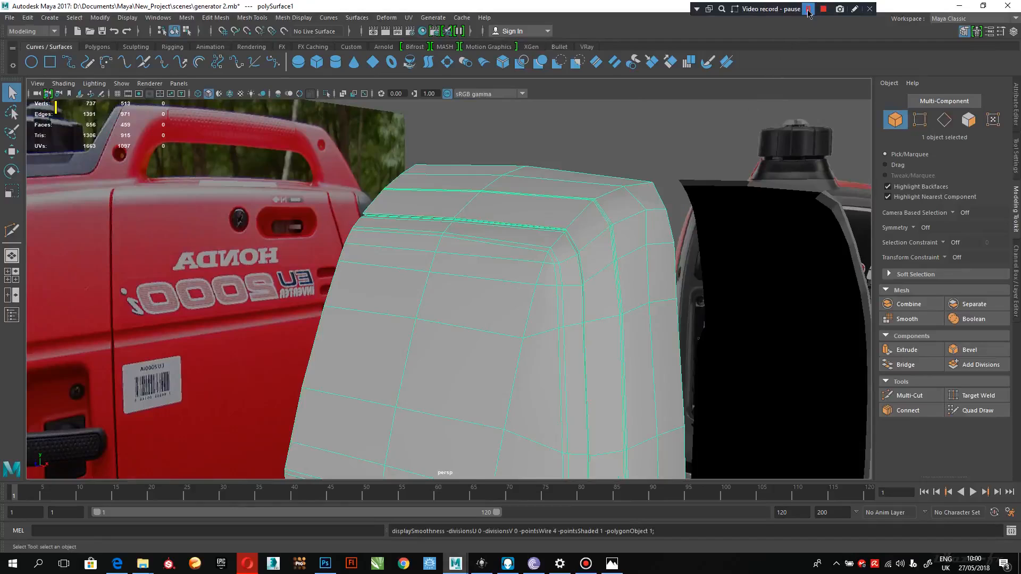
{"action": "left_click", "coordinate": [808, 10]}
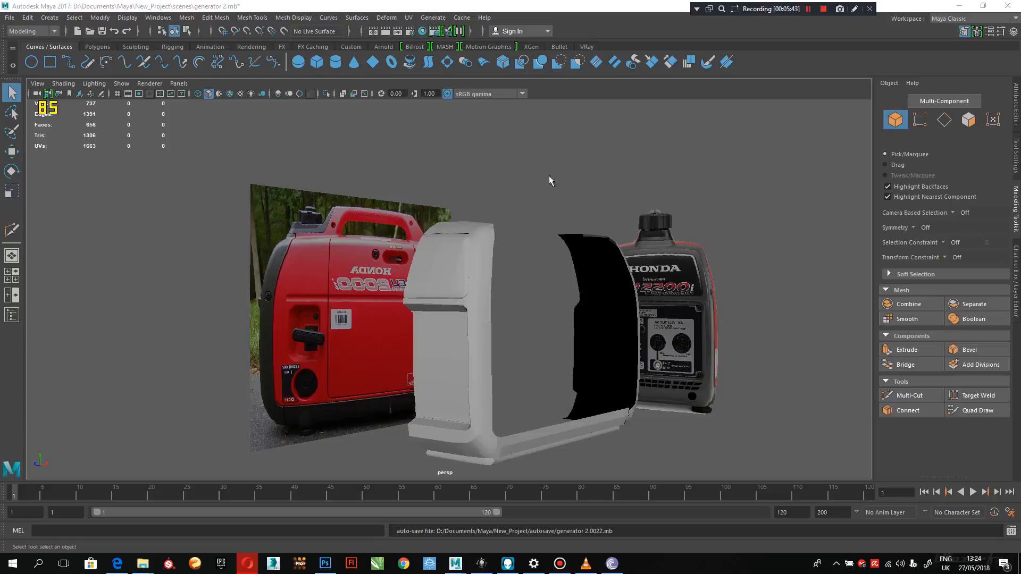
Step: Examine the casing's side and lower frame against the generator reference images, with the casing deselected at the end
{"action": "scroll", "coordinate": [463, 325], "scroll_direction": "up", "scroll_amount": 4}
{"action": "mouse_move", "coordinate": [462, 326]}
{"action": "left_mouse_down", "text": "alt"}
{"action": "mouse_move", "coordinate": [437, 221]}
{"action": "mouse_move", "coordinate": [533, 301]}
{"action": "mouse_move", "coordinate": [466, 319]}
{"action": "left_mouse_up", "text": "alt"}
{"action": "middle_click_drag", "start_coordinate": [467, 319], "coordinate": [460, 340], "text": "alt"}
{"action": "scroll", "coordinate": [459, 326], "scroll_direction": "down", "scroll_amount": 1}
{"action": "left_click_drag", "start_coordinate": [459, 324], "coordinate": [351, 303], "text": "alt"}
{"action": "scroll", "coordinate": [494, 325], "scroll_direction": "up", "scroll_amount": 3}
{"action": "left_click", "coordinate": [447, 357]}
{"action": "scroll", "coordinate": [536, 414], "scroll_direction": "down", "scroll_amount": 3}
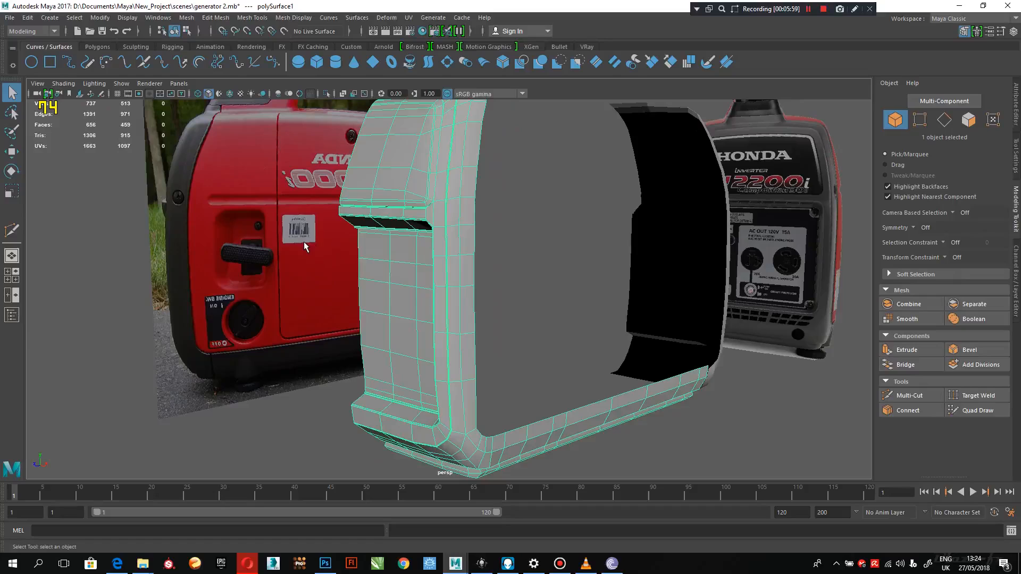
{"action": "left_click", "coordinate": [334, 233]}
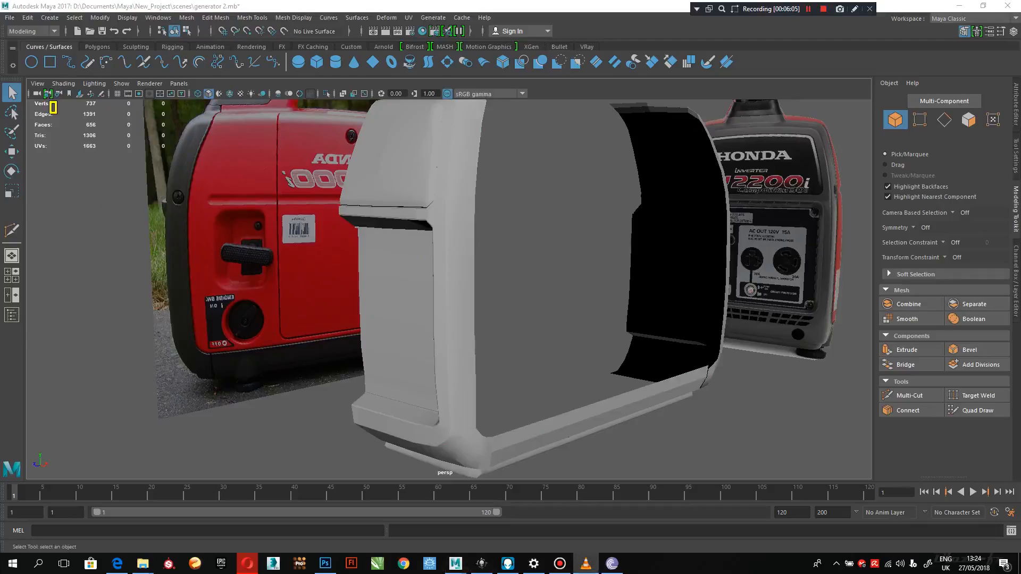
Step: Switch to VLC media player, study the generator reference photo in the maximized recording, and close the player
{"action": "left_click_drag", "start_coordinate": [0, 4], "coordinate": [340, 18]}
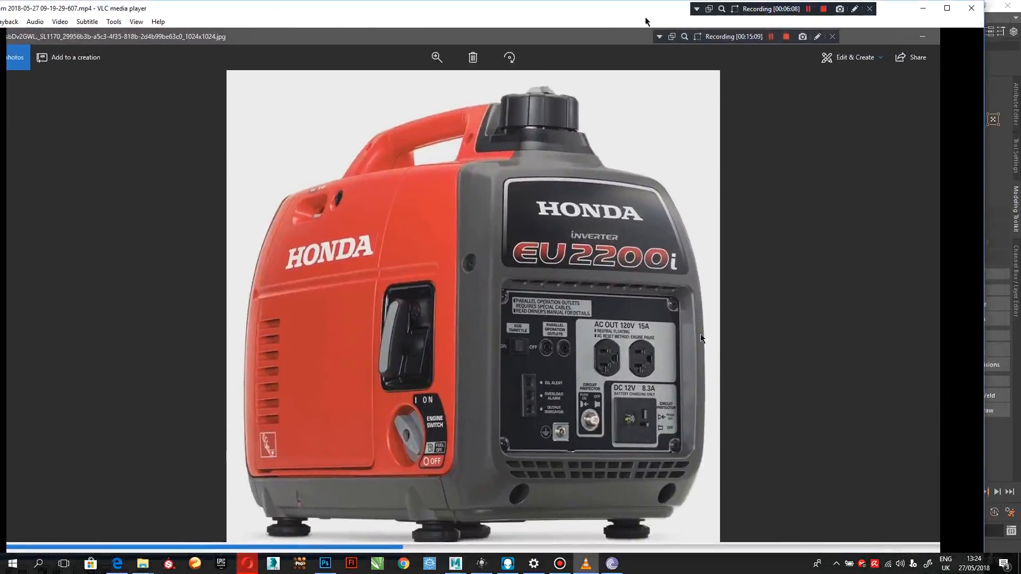
{"action": "left_click", "coordinate": [947, 8]}
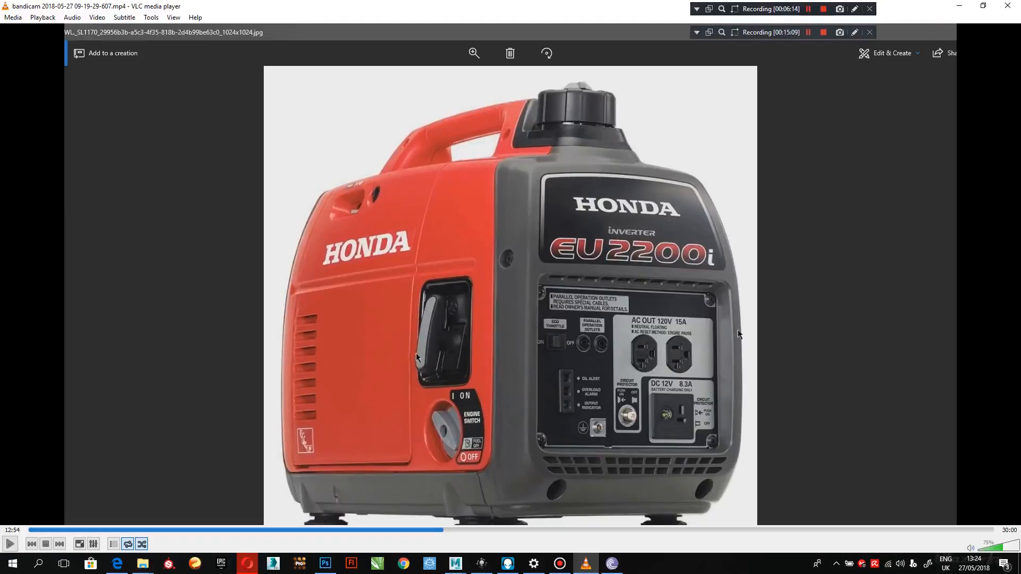
{"action": "left_click", "coordinate": [1007, 5]}
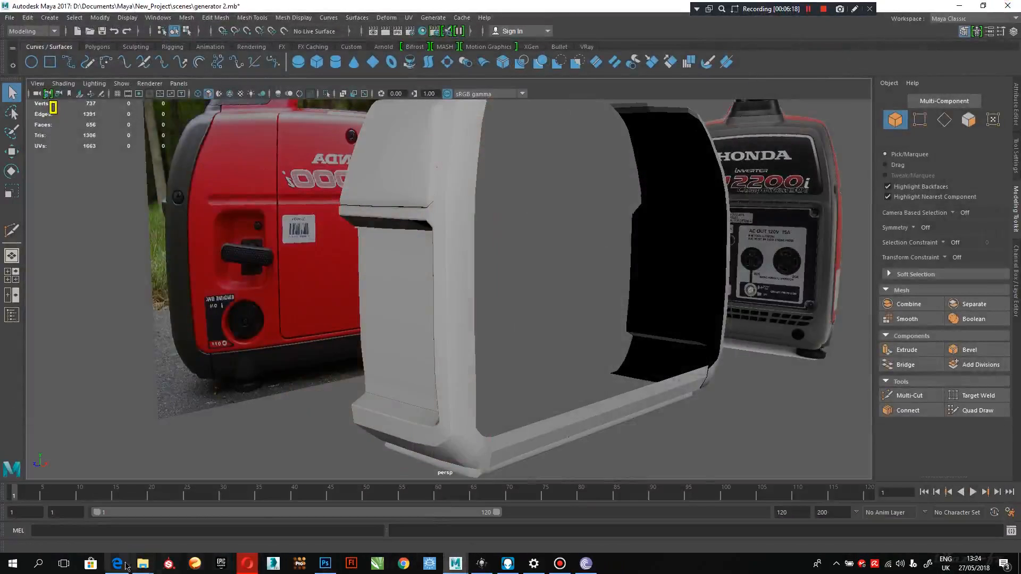
Step: Open EU2200ITA1_PE_IMGLG.jpg from the New folder inside the gen folder in a maximized Photos window and study the generator casing
{"action": "mouse_move", "coordinate": [142, 564]}
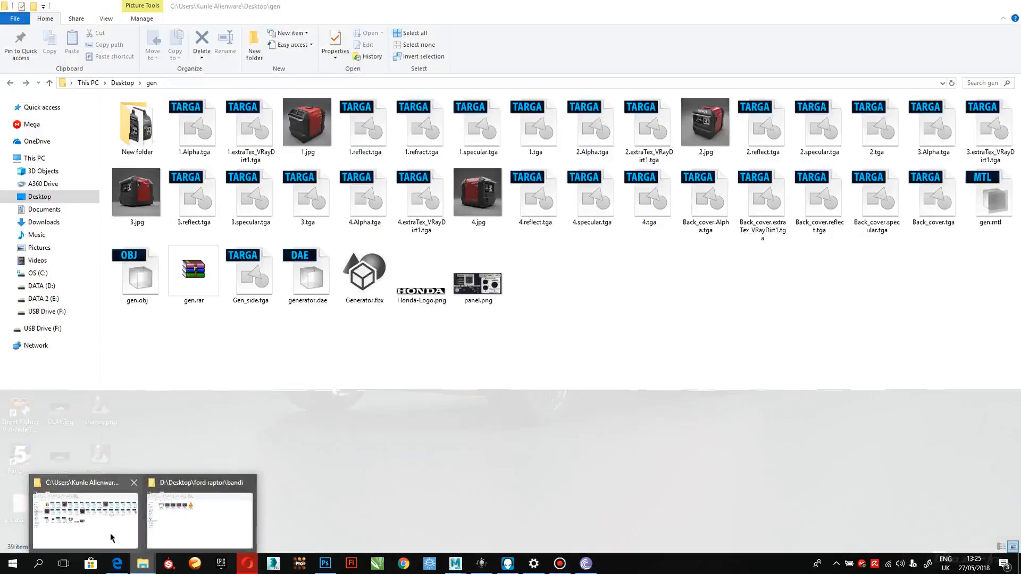
{"action": "left_click", "coordinate": [107, 531]}
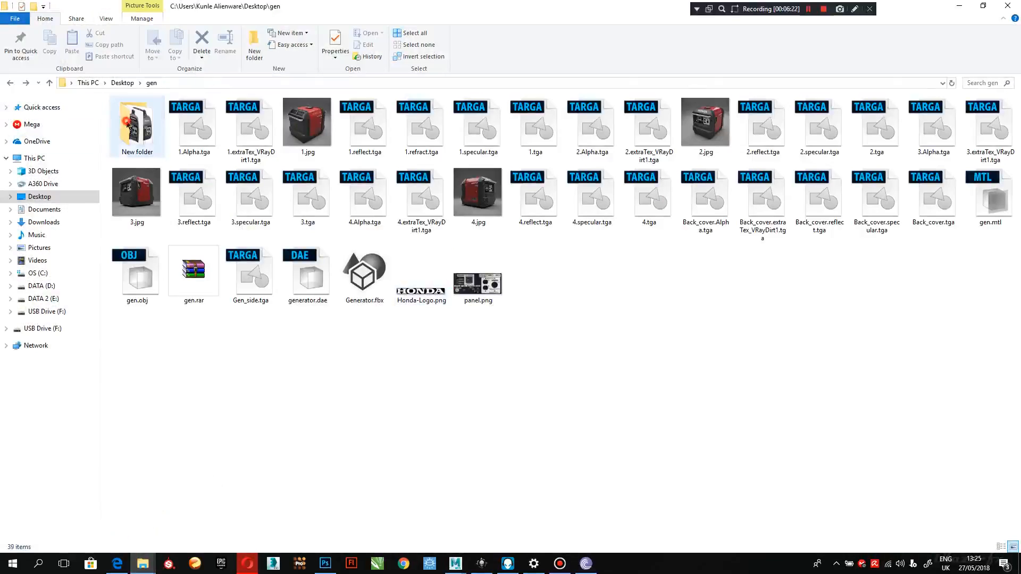
{"action": "double_click", "coordinate": [136, 125]}
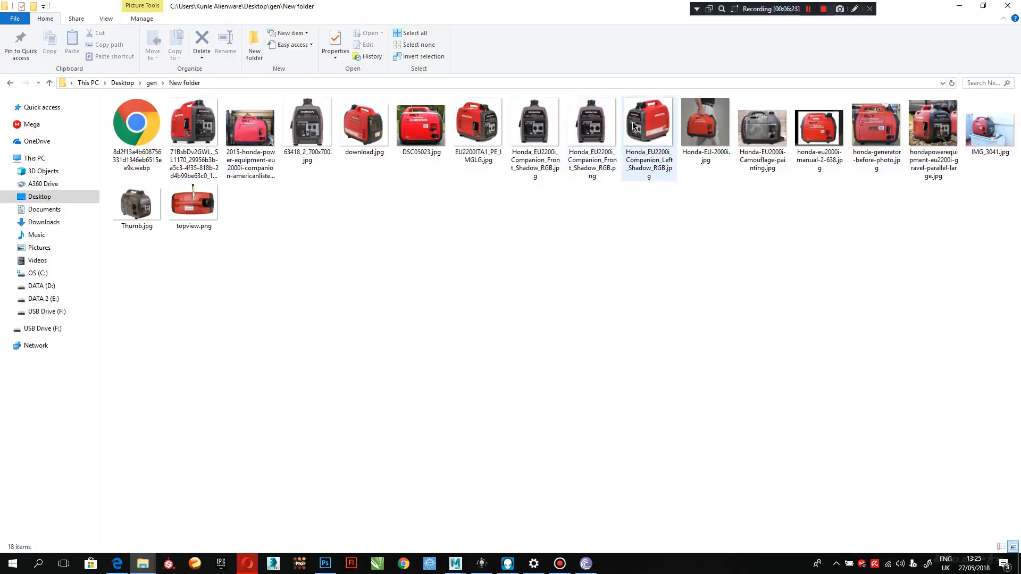
{"action": "left_click", "coordinate": [494, 126]}
{"action": "double_click", "coordinate": [495, 126]}
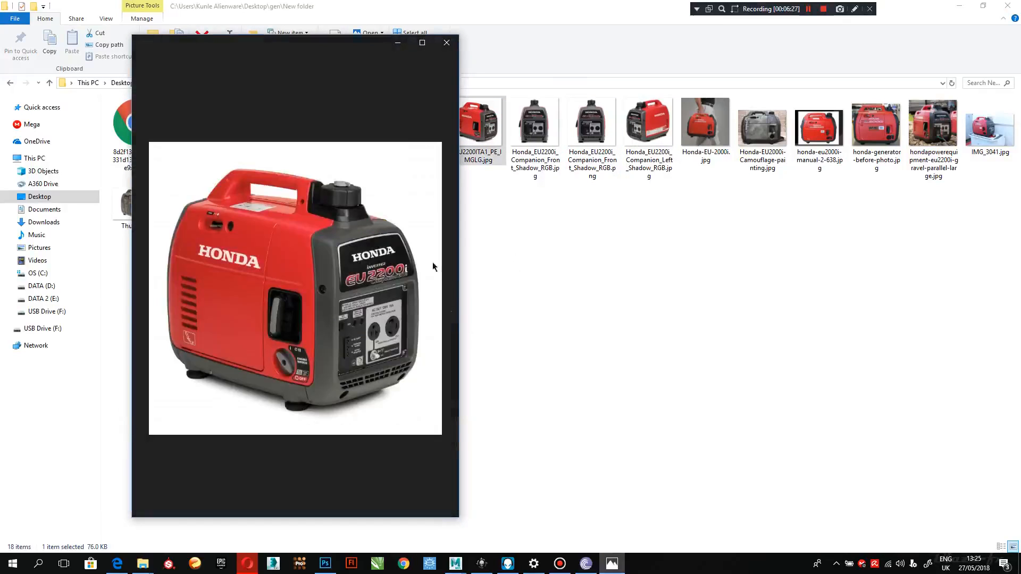
{"action": "left_click", "coordinate": [422, 43]}
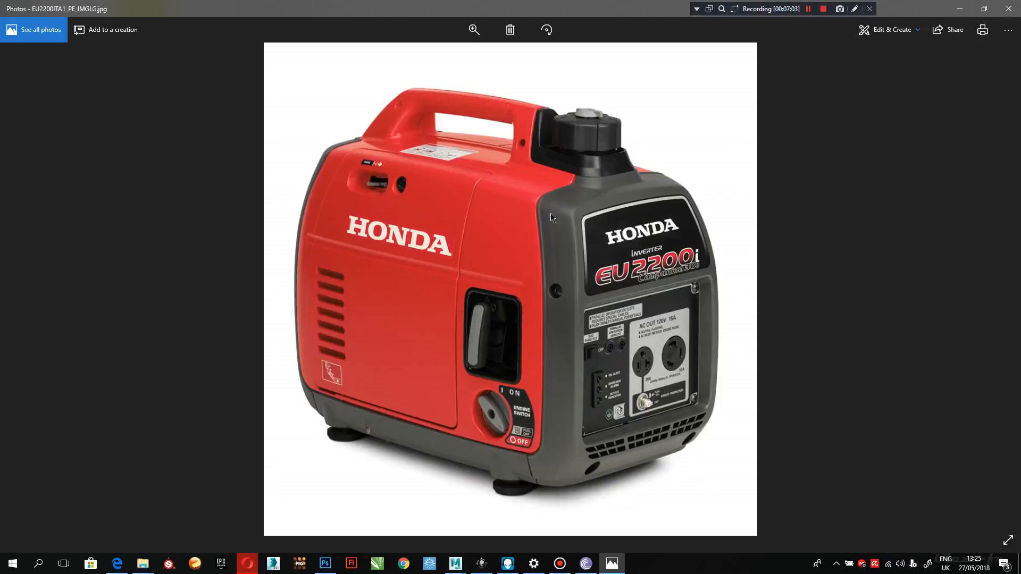
Step: Switch to Photoshop and add a short white brush stroke on Layer 1 beside the fuel cap base of the topology sketch
{"action": "left_click", "coordinate": [332, 557]}
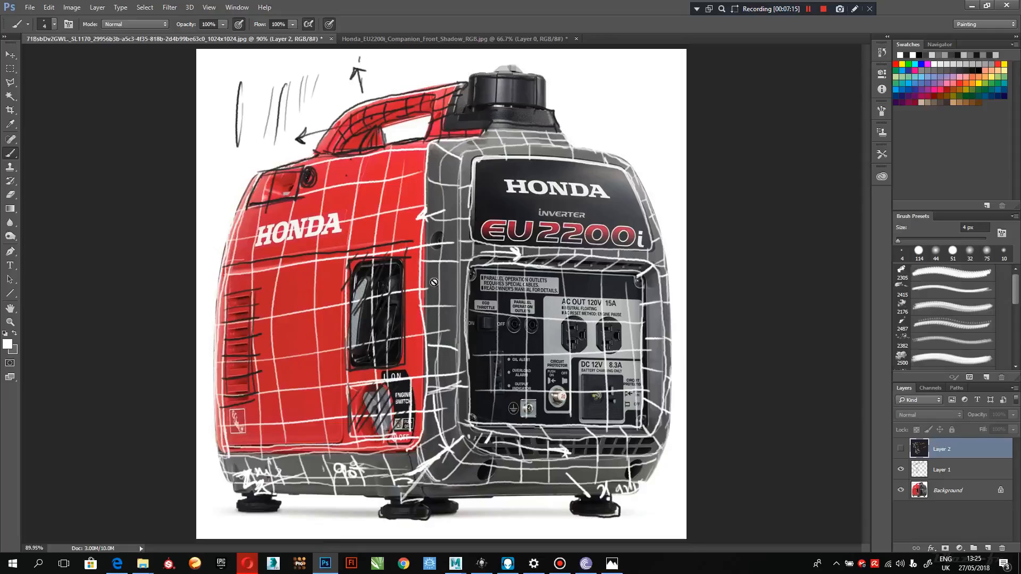
{"action": "left_click", "coordinate": [479, 139]}
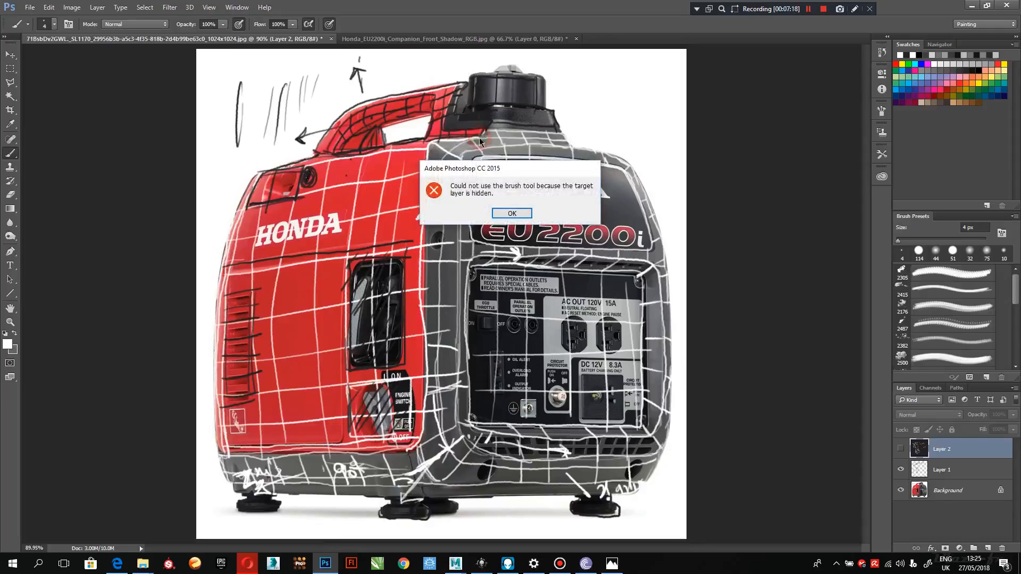
{"action": "left_click", "coordinate": [512, 213]}
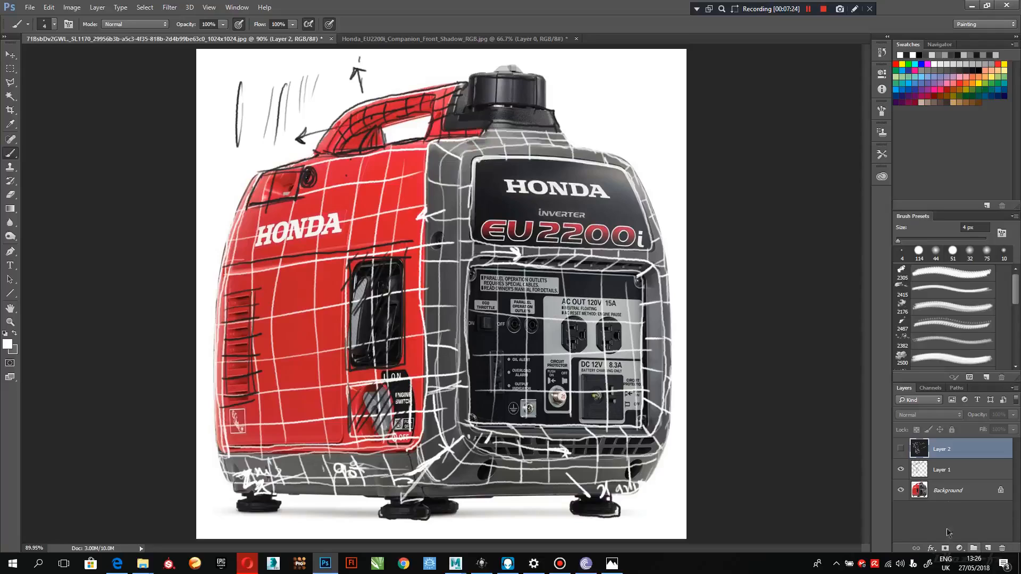
{"action": "left_click", "coordinate": [946, 492]}
{"action": "left_click", "coordinate": [936, 470]}
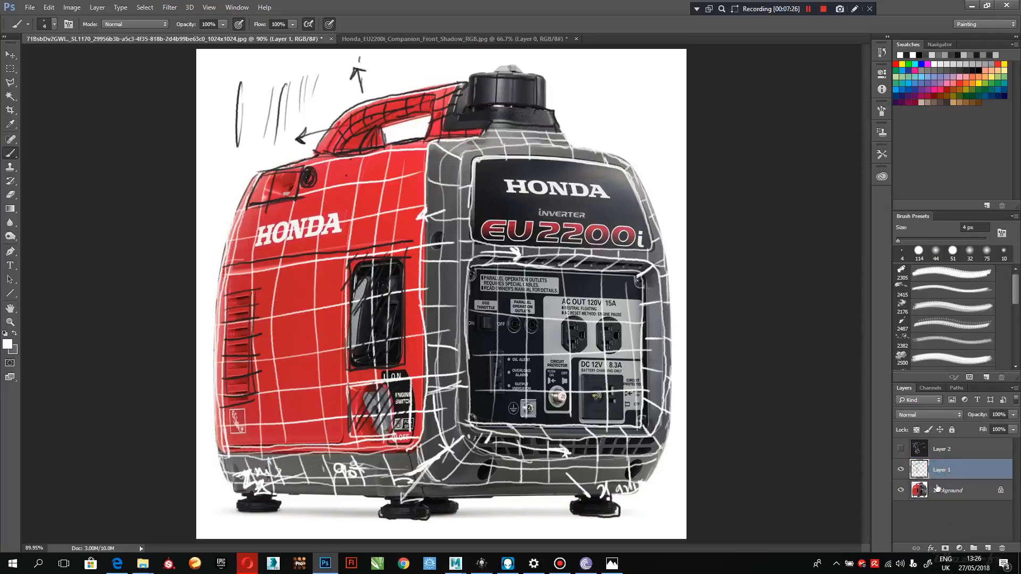
{"action": "left_click_drag", "start_coordinate": [468, 130], "coordinate": [487, 142]}
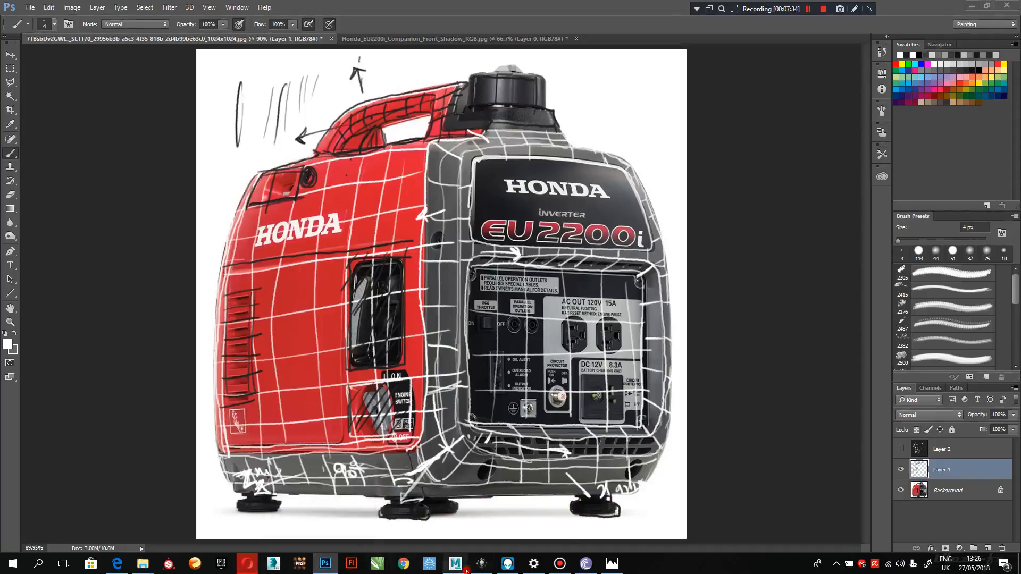
Step: Switch to the Photos reference image by way of Maya and examine the casing's upper corner and fuel cap base up close
{"action": "left_click", "coordinate": [473, 513]}
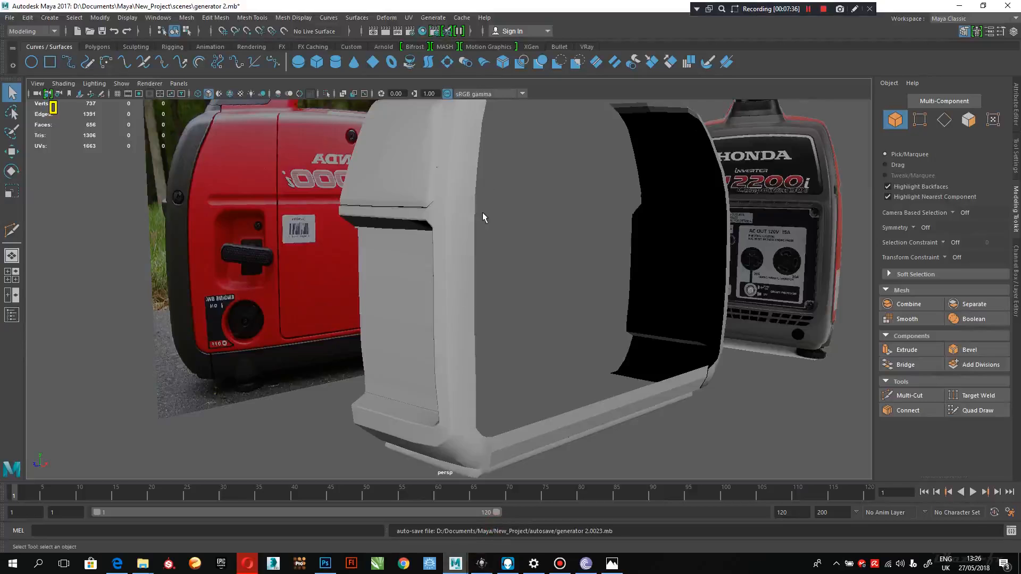
{"action": "left_click", "coordinate": [611, 563]}
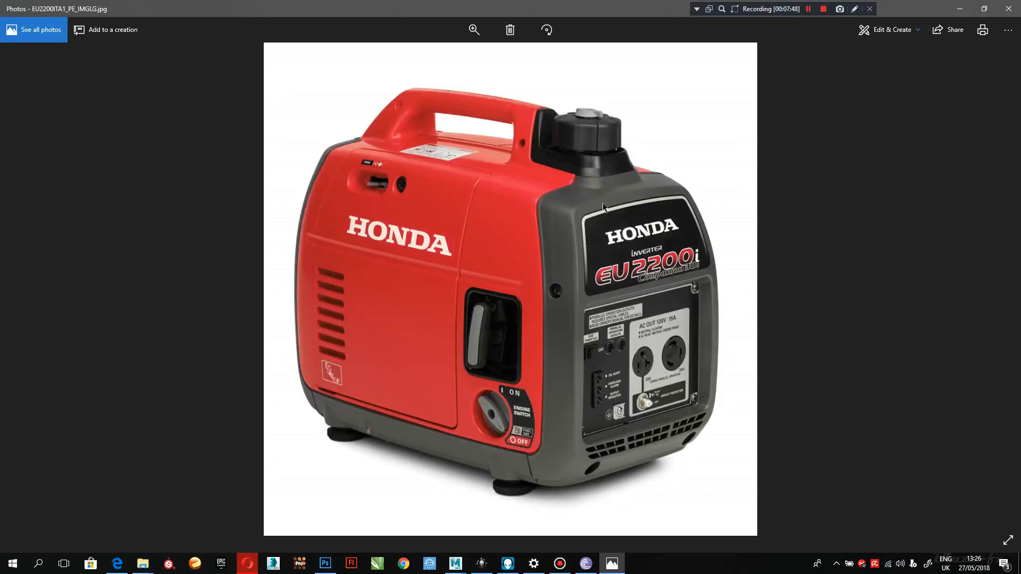
{"action": "scroll", "coordinate": [644, 195], "scroll_direction": "up", "scroll_amount": 3}
{"action": "left_click_drag", "start_coordinate": [645, 186], "coordinate": [629, 257]}
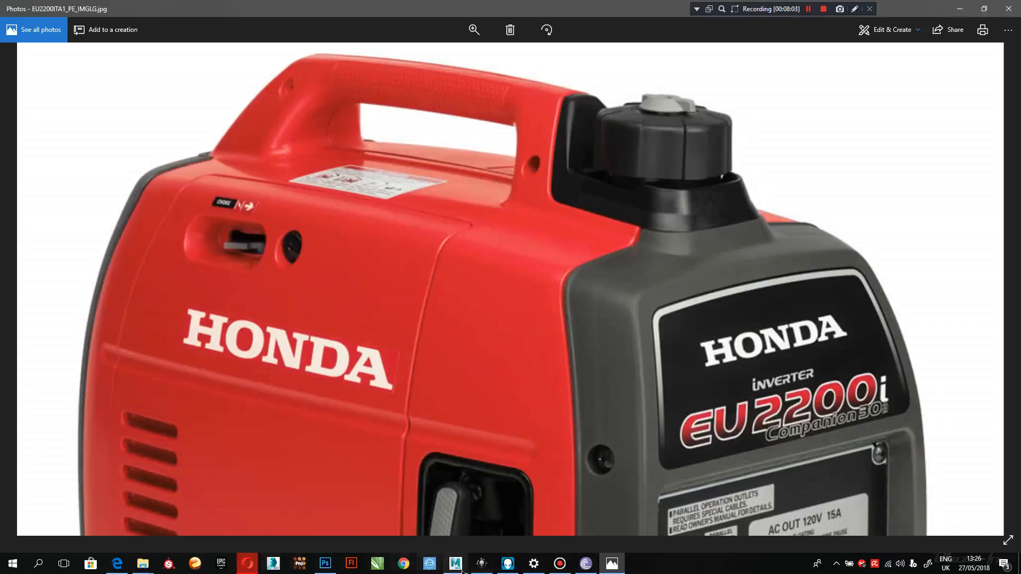
Step: Return to Maya and, in the side view, move the casing's lower corner vertices onto the curve of the reference photo
{"action": "mouse_move", "coordinate": [456, 563]}
{"action": "left_click", "coordinate": [505, 510]}
{"action": "left_click_drag", "start_coordinate": [421, 267], "coordinate": [424, 300], "text": "alt"}
{"action": "key", "text": "space"}
{"action": "key", "text": "space"}
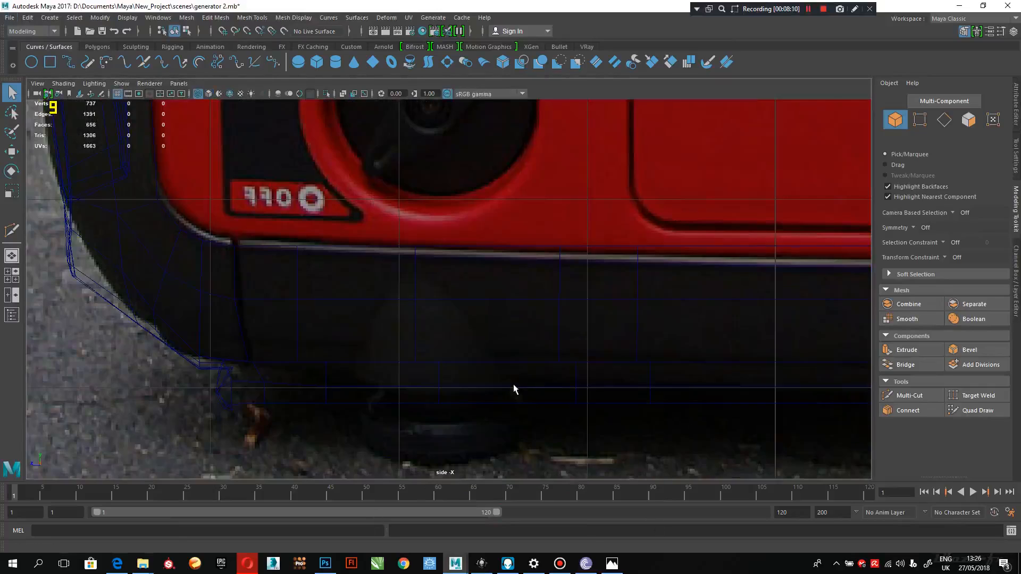
{"action": "scroll", "coordinate": [494, 373], "scroll_direction": "down", "scroll_amount": 3}
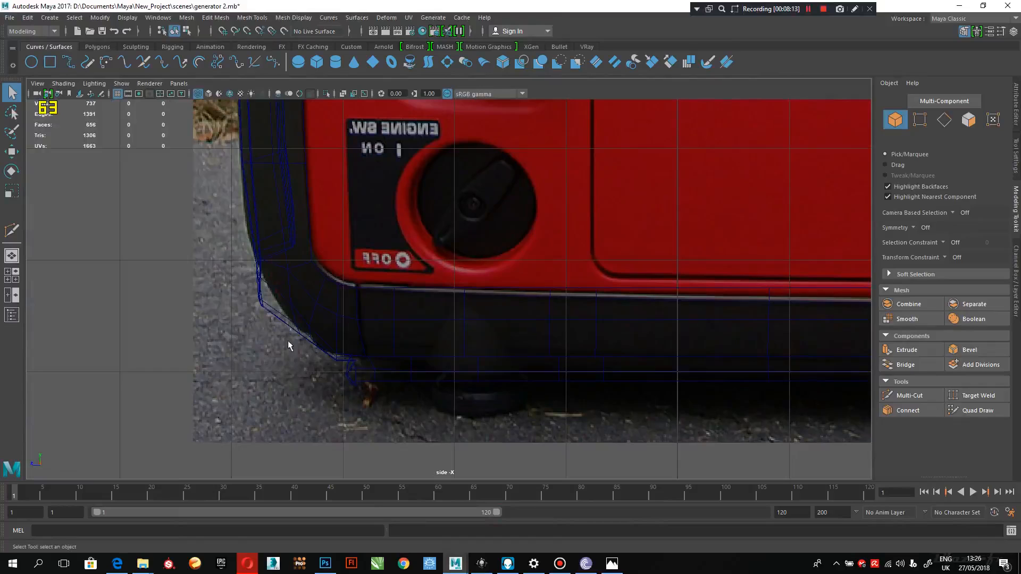
{"action": "left_click", "coordinate": [310, 333]}
{"action": "right_click_drag", "start_coordinate": [309, 255], "coordinate": [245, 261]}
{"action": "left_click_drag", "start_coordinate": [301, 363], "coordinate": [276, 305]}
{"action": "left_click_drag", "start_coordinate": [327, 372], "coordinate": [298, 335], "text": "shift"}
{"action": "key", "text": "w"}
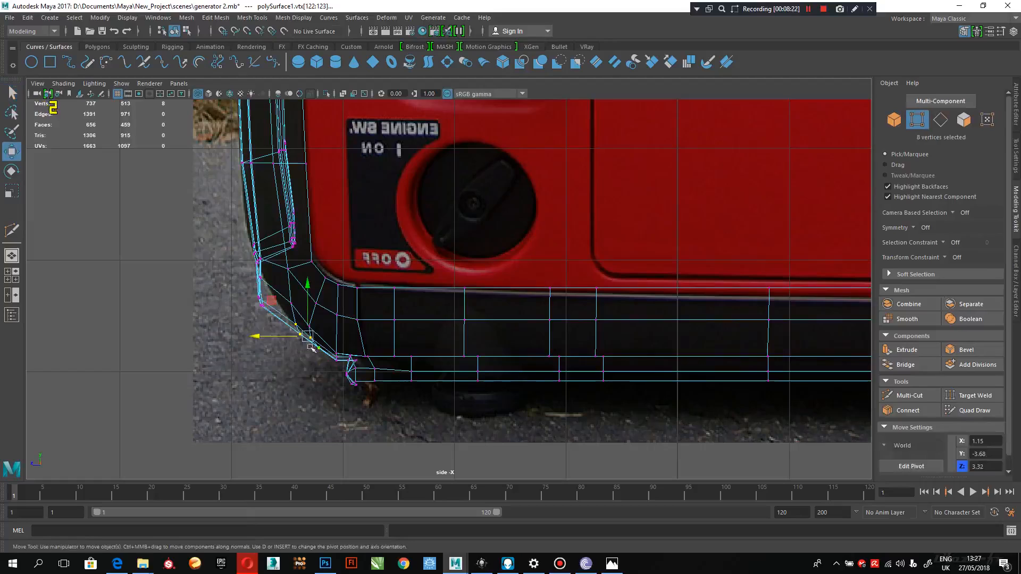
{"action": "left_click_drag", "start_coordinate": [311, 307], "coordinate": [304, 313]}
Step: Reposition the four outer vertices at the casing's lower corner and rotate them slightly to follow the rounded outline
{"action": "left_click_drag", "start_coordinate": [304, 368], "coordinate": [272, 337]}
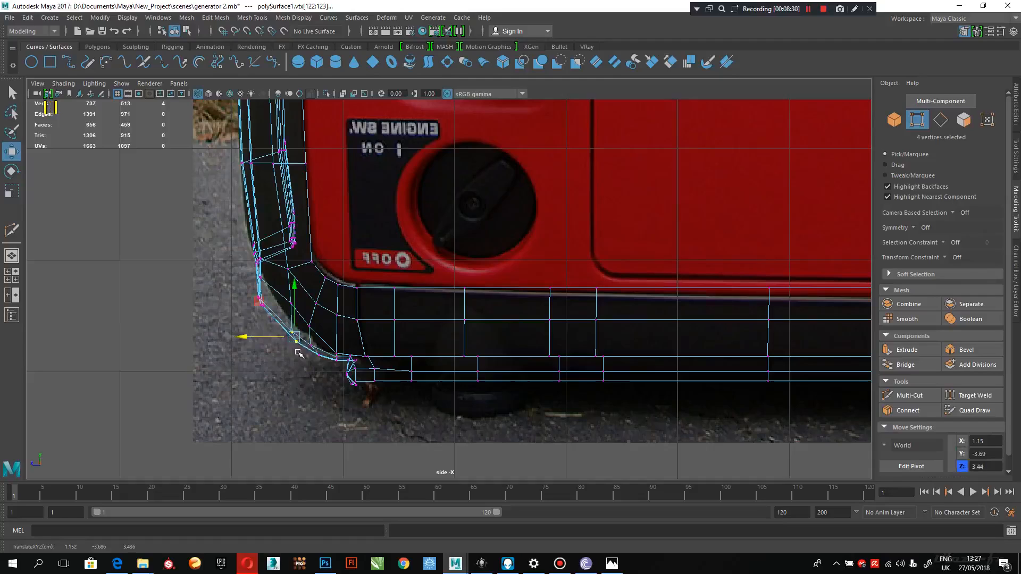
{"action": "key", "text": "e"}
{"action": "left_click_drag", "start_coordinate": [302, 290], "coordinate": [316, 291]}
{"action": "left_click", "coordinate": [237, 413]}
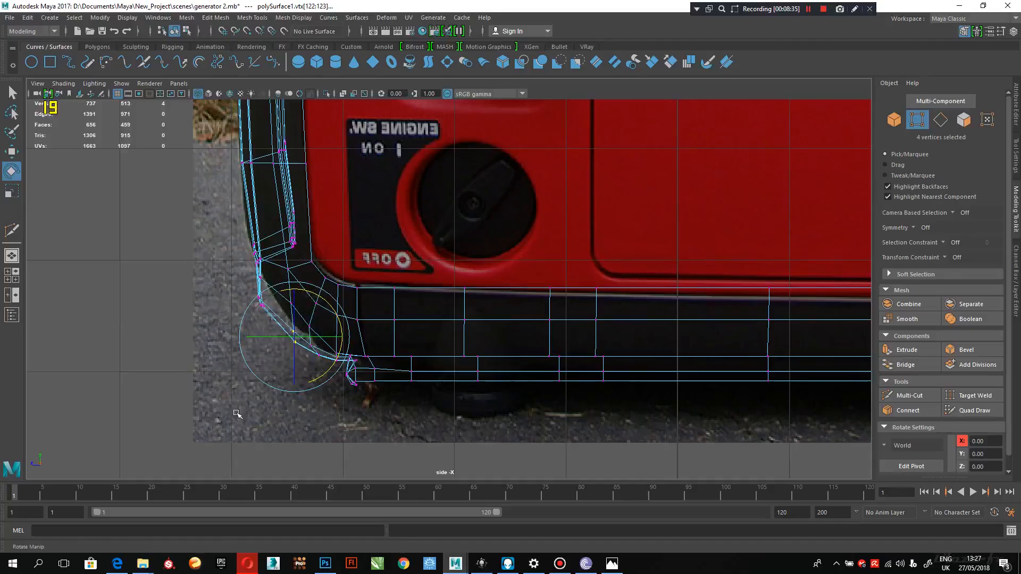
Step: Nudge individual vertices inside the casing's lower corner to even out the edge flow around the bend
{"action": "left_click", "coordinate": [295, 296]}
{"action": "key", "text": "w"}
{"action": "mouse_move", "coordinate": [295, 274]}
{"action": "left_mouse_down"}
{"action": "mouse_move", "coordinate": [308, 289]}
{"action": "mouse_move", "coordinate": [293, 286]}
{"action": "left_mouse_up"}
{"action": "left_click", "coordinate": [311, 324]}
{"action": "left_click", "coordinate": [290, 313]}
{"action": "middle_click_drag", "start_coordinate": [386, 363], "coordinate": [382, 405], "text": "alt"}
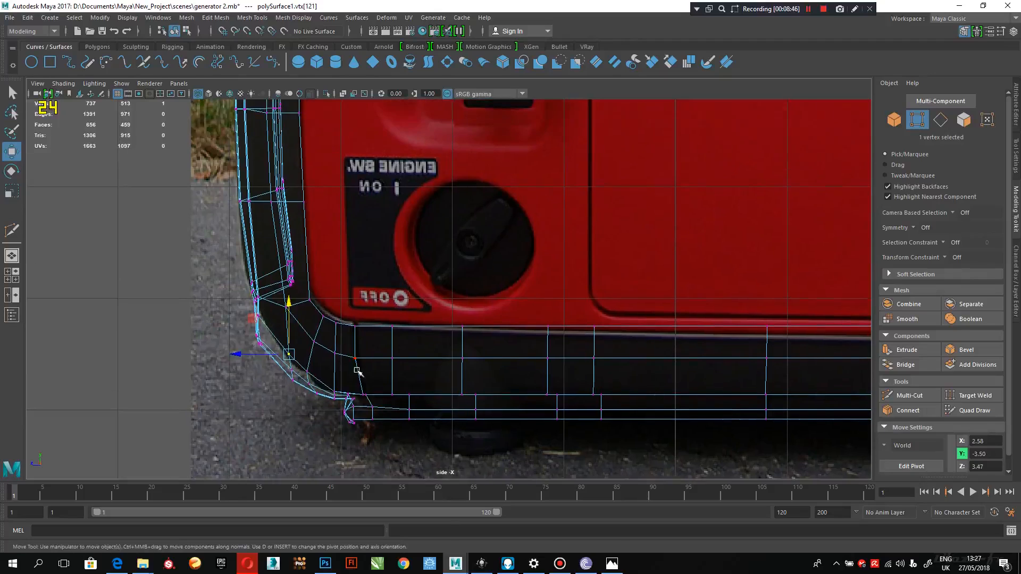
{"action": "left_click", "coordinate": [355, 364]}
{"action": "left_click_drag", "start_coordinate": [328, 357], "coordinate": [331, 357]}
Step: Adjust the casing's upper corner vertices to the side reference and lower the two topmost ones to Y 3.03
{"action": "middle_click_drag", "start_coordinate": [335, 412], "coordinate": [326, 474], "text": "alt"}
{"action": "right_click_drag", "start_coordinate": [362, 456], "coordinate": [343, 424], "text": "alt"}
{"action": "middle_click_drag", "start_coordinate": [367, 374], "coordinate": [367, 444], "text": "alt"}
{"action": "middle_click_drag", "start_coordinate": [373, 397], "coordinate": [329, 413], "text": "alt"}
{"action": "key", "text": "4"}
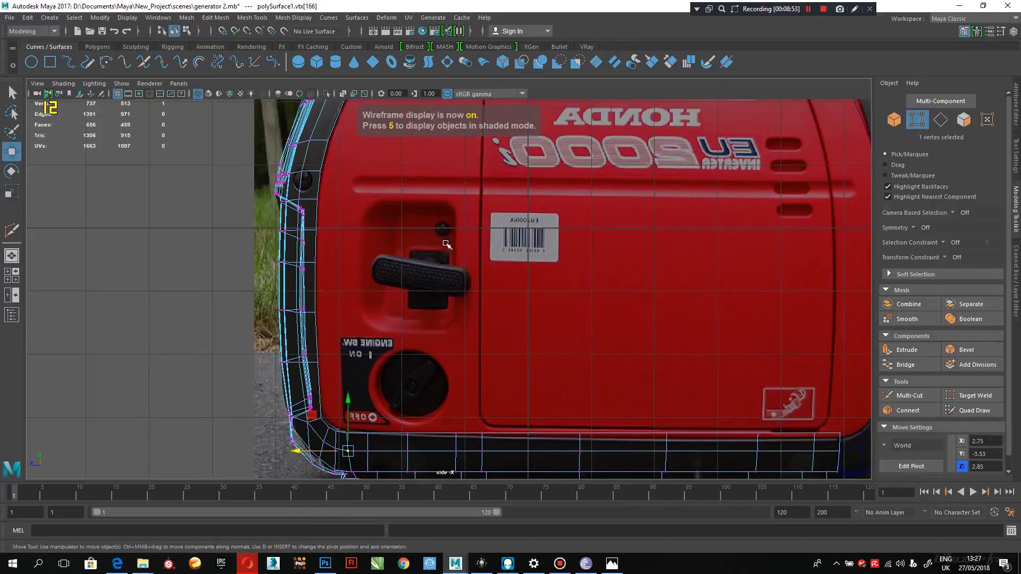
{"action": "middle_click_drag", "start_coordinate": [446, 187], "coordinate": [414, 317], "text": "alt"}
{"action": "right_click_drag", "start_coordinate": [410, 221], "coordinate": [391, 239], "text": "alt"}
{"action": "middle_click_drag", "start_coordinate": [368, 227], "coordinate": [414, 289], "text": "alt"}
{"action": "right_click_drag", "start_coordinate": [343, 183], "coordinate": [421, 239], "text": "alt"}
{"action": "middle_click_drag", "start_coordinate": [421, 238], "coordinate": [429, 276], "text": "alt"}
{"action": "right_click_drag", "start_coordinate": [430, 278], "coordinate": [519, 358], "text": "alt"}
{"action": "middle_click_drag", "start_coordinate": [520, 357], "coordinate": [501, 271], "text": "alt"}
{"action": "right_click_drag", "start_coordinate": [501, 270], "coordinate": [449, 402], "text": "alt"}
{"action": "left_click", "coordinate": [400, 409]}
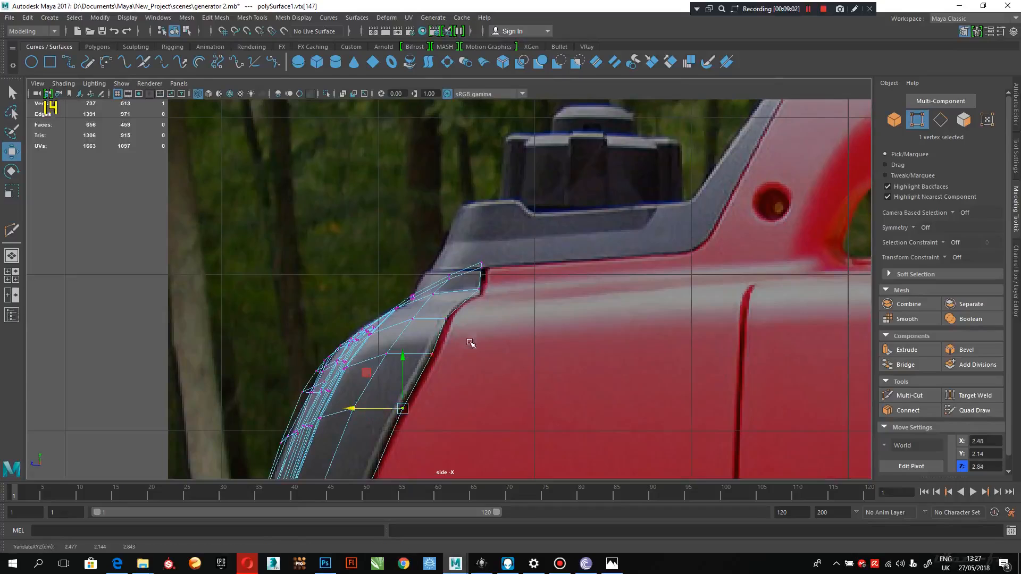
{"action": "left_click", "coordinate": [444, 319]}
{"action": "left_click_drag", "start_coordinate": [426, 321], "coordinate": [468, 280]}
{"action": "left_click", "coordinate": [478, 295]}
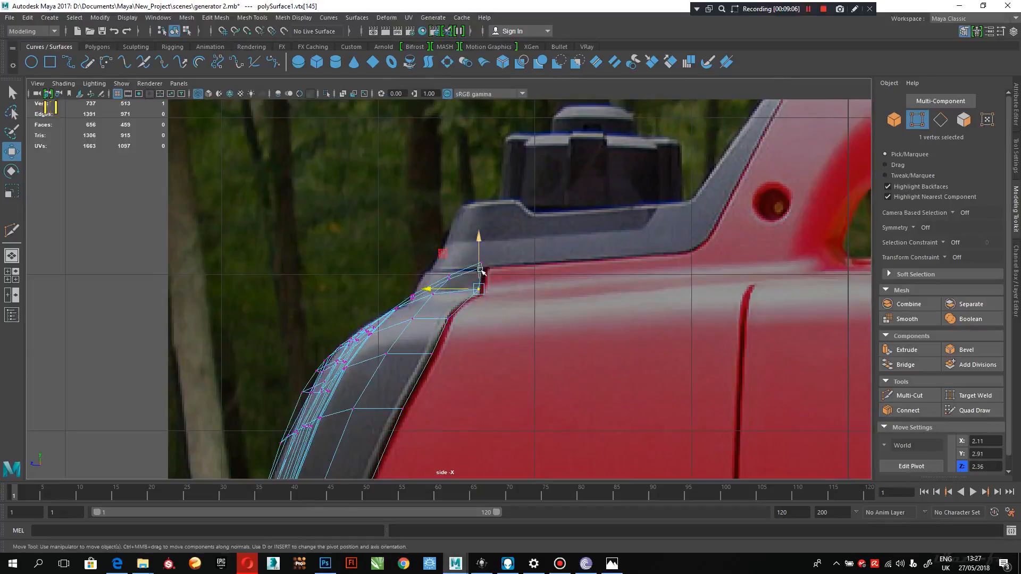
{"action": "left_click_drag", "start_coordinate": [481, 279], "coordinate": [471, 256]}
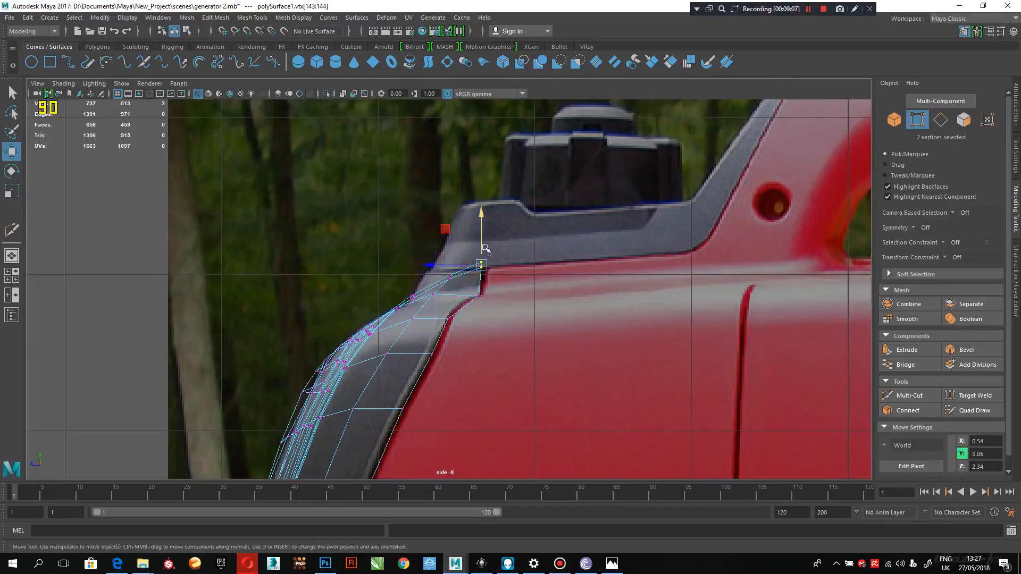
{"action": "left_click_drag", "start_coordinate": [482, 216], "coordinate": [482, 218]}
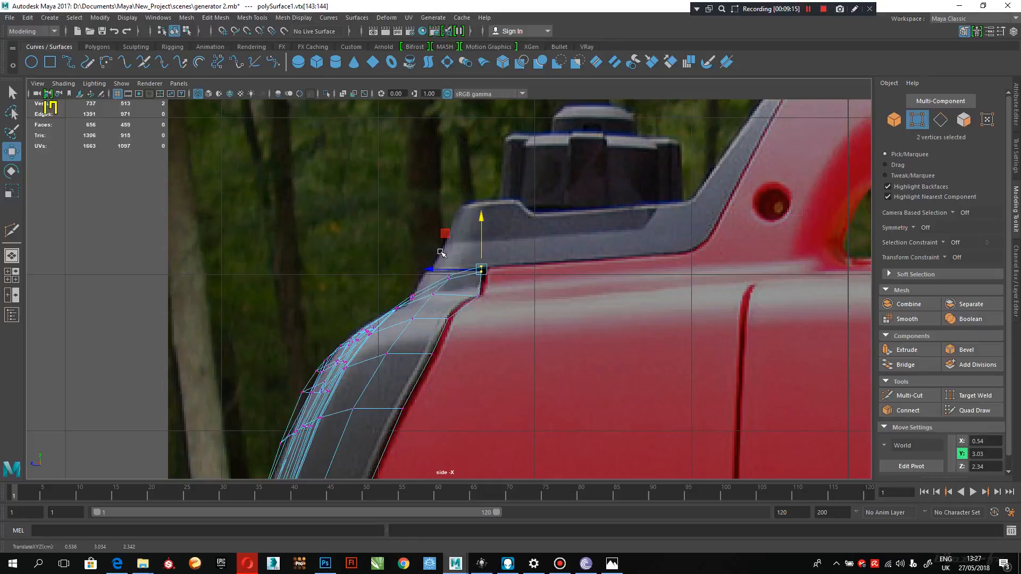
Step: Select the casing's top center face beneath the fuel cap in the front view and inspect it in perspective
{"action": "key", "text": "space"}
{"action": "key", "text": "space"}
{"action": "middle_click_drag", "start_coordinate": [379, 207], "coordinate": [374, 332], "text": "alt"}
{"action": "middle_click_drag", "start_coordinate": [368, 274], "coordinate": [394, 290], "text": "alt"}
{"action": "scroll", "coordinate": [464, 321], "scroll_direction": "up", "scroll_amount": 3}
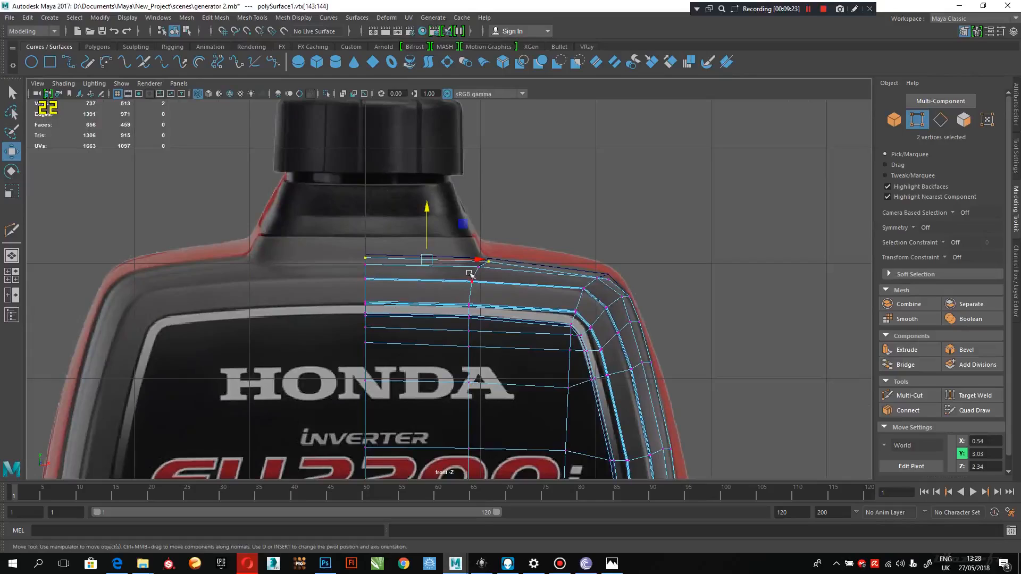
{"action": "right_click_drag", "start_coordinate": [475, 273], "coordinate": [475, 291]}
{"action": "left_click", "coordinate": [452, 262]}
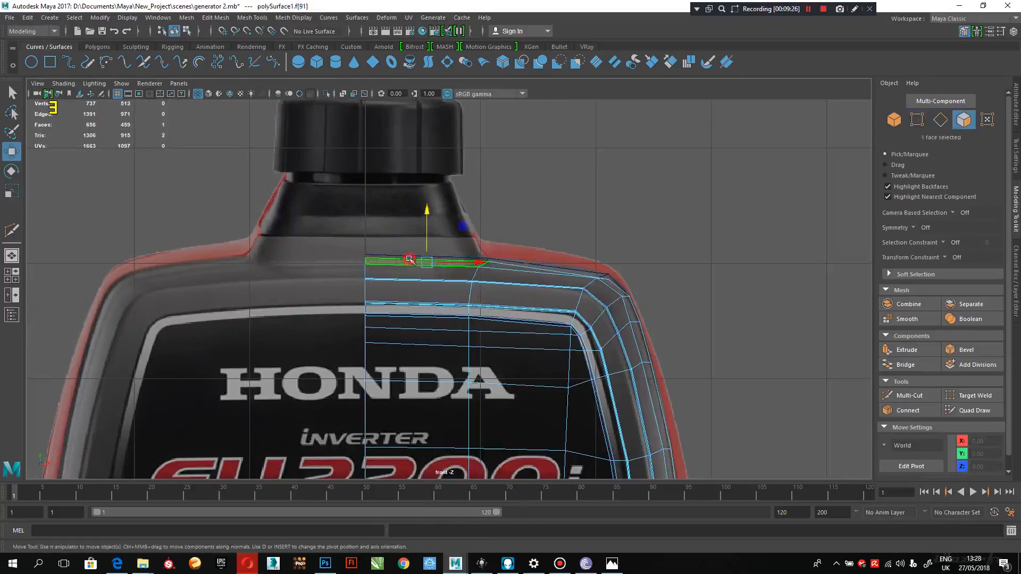
{"action": "key", "text": "space"}
{"action": "key", "text": "space"}
{"action": "left_click_drag", "start_coordinate": [440, 262], "coordinate": [477, 266], "text": "alt"}
Step: Switch to the Photos reference image, study how the casing rises into the fuel cap base, and minimize the photo
{"action": "left_click", "coordinate": [587, 564]}
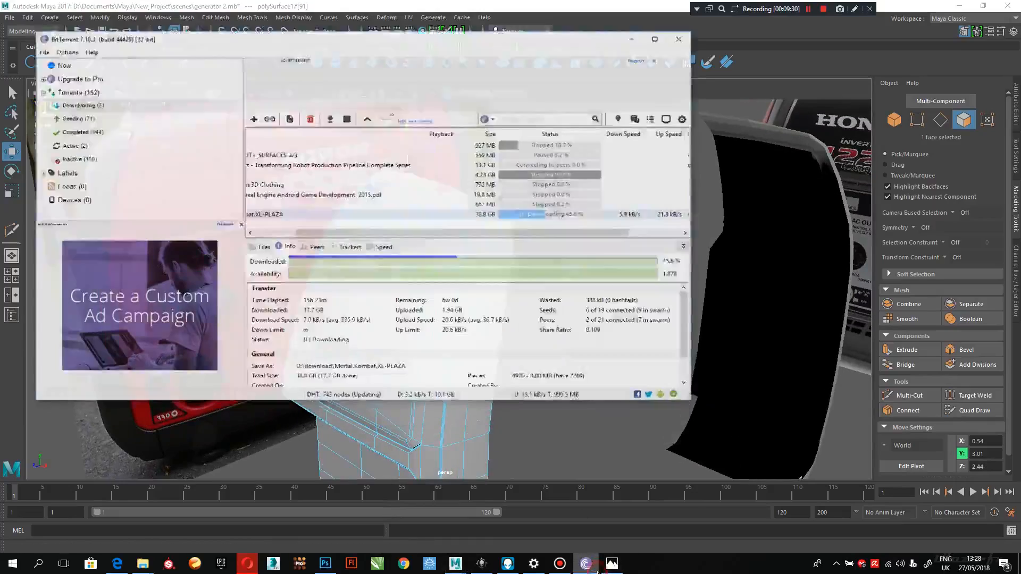
{"action": "left_click", "coordinate": [598, 569]}
{"action": "left_click", "coordinate": [612, 567]}
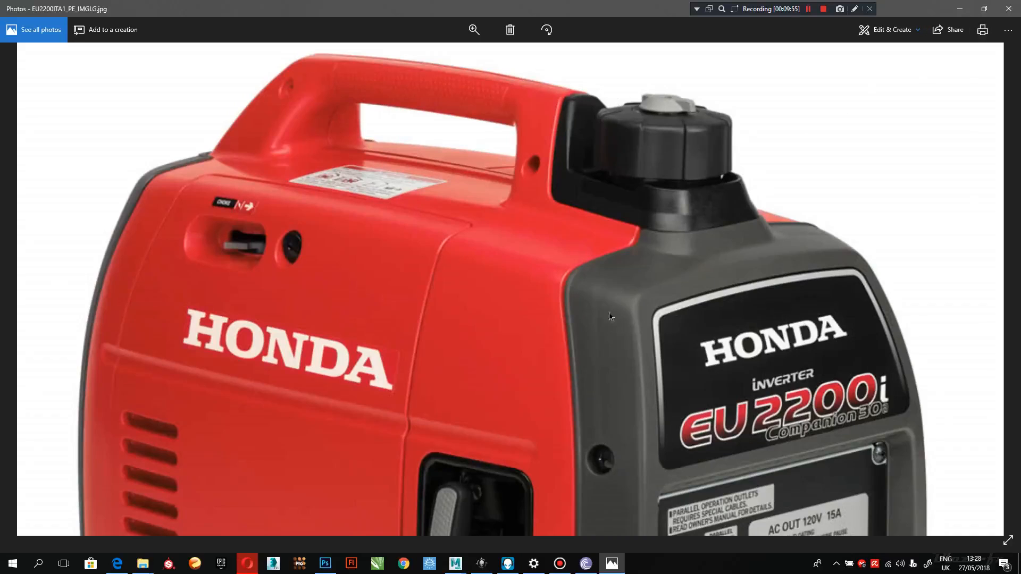
{"action": "left_click", "coordinate": [960, 8]}
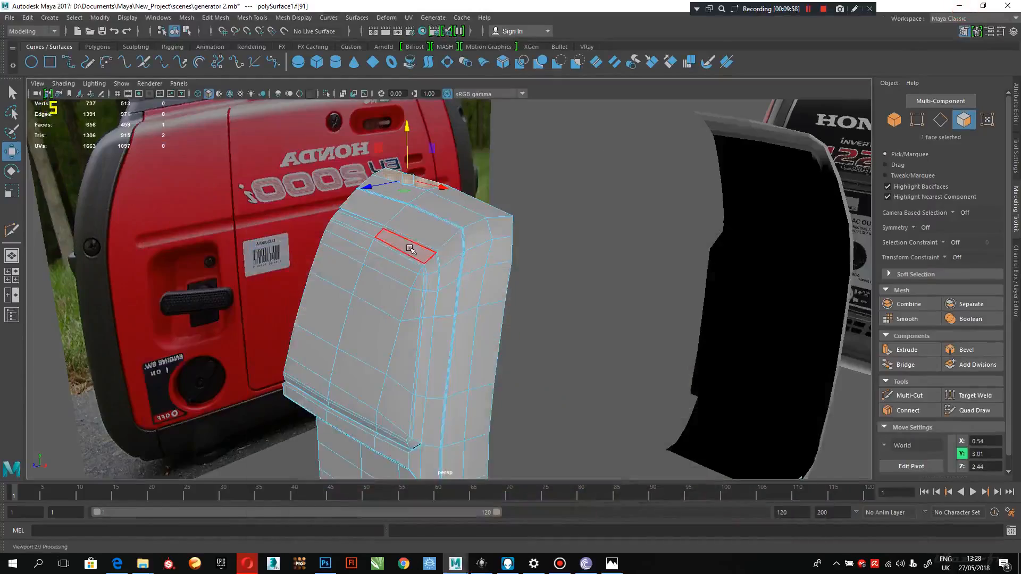
Step: Extrude the casing's top center face in the front view and raise it to Y 3.65, near the fuel cap's base
{"action": "left_click_drag", "start_coordinate": [459, 355], "coordinate": [436, 353], "text": "alt"}
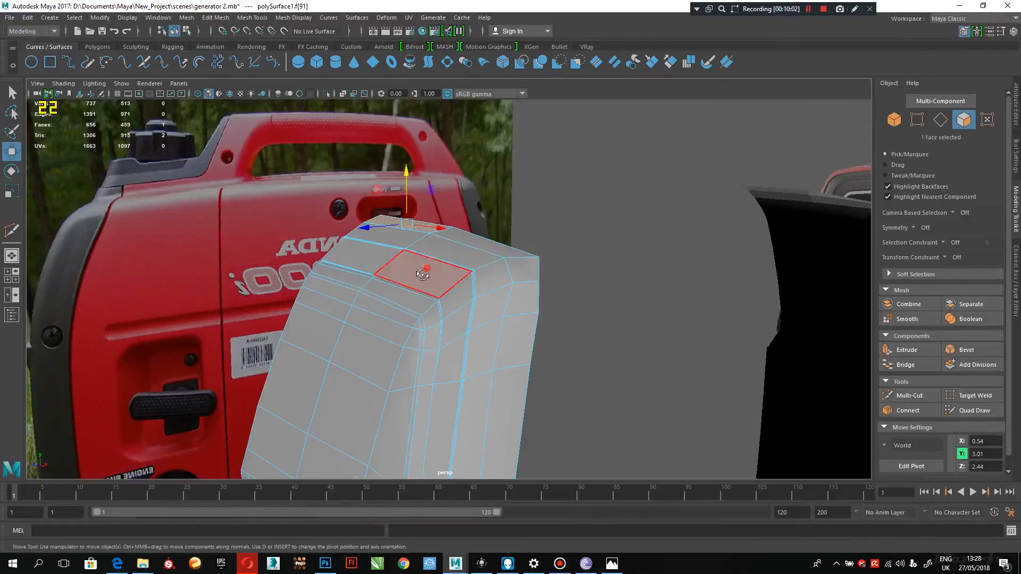
{"action": "left_click_drag", "start_coordinate": [428, 270], "coordinate": [435, 363], "text": "alt"}
{"action": "right_click_drag", "start_coordinate": [436, 364], "coordinate": [450, 365], "text": "alt"}
{"action": "left_click_drag", "start_coordinate": [451, 356], "coordinate": [463, 319], "text": "alt"}
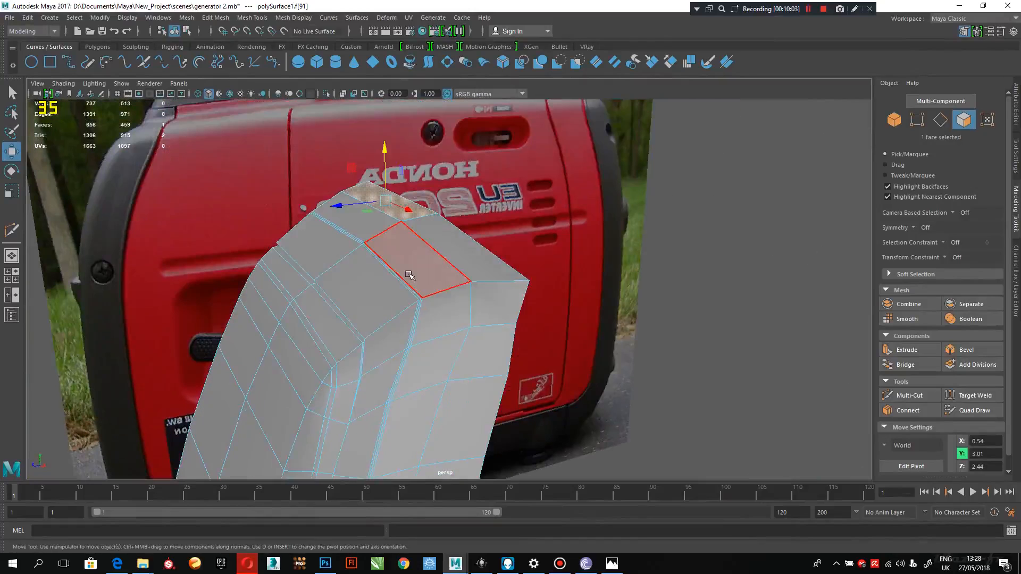
{"action": "key", "text": "space"}
{"action": "key", "text": "space"}
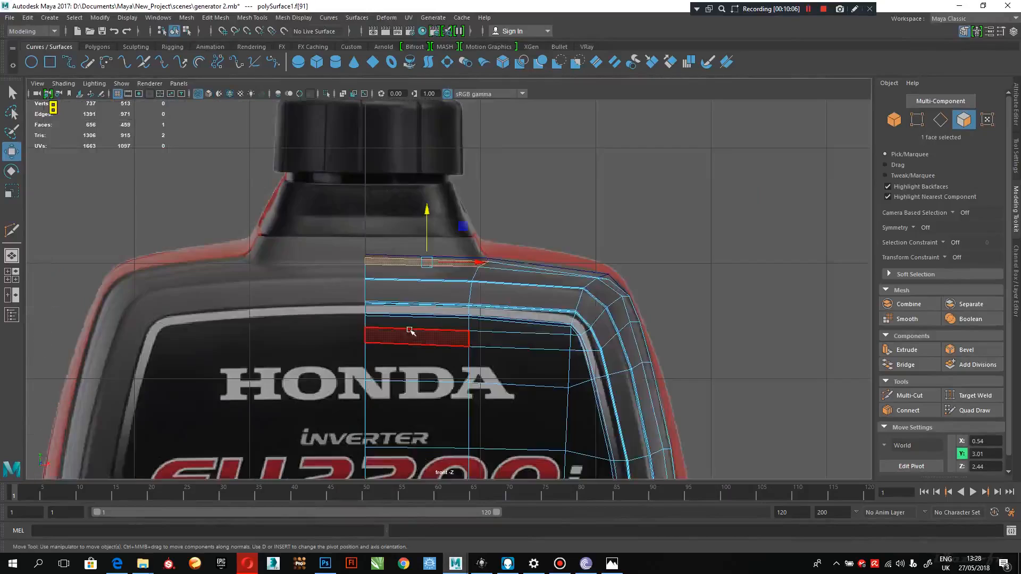
{"action": "middle_click_drag", "start_coordinate": [387, 305], "coordinate": [427, 378], "text": "alt"}
{"action": "right_click_drag", "start_coordinate": [427, 379], "coordinate": [449, 330], "text": "alt"}
{"action": "key", "text": "w"}
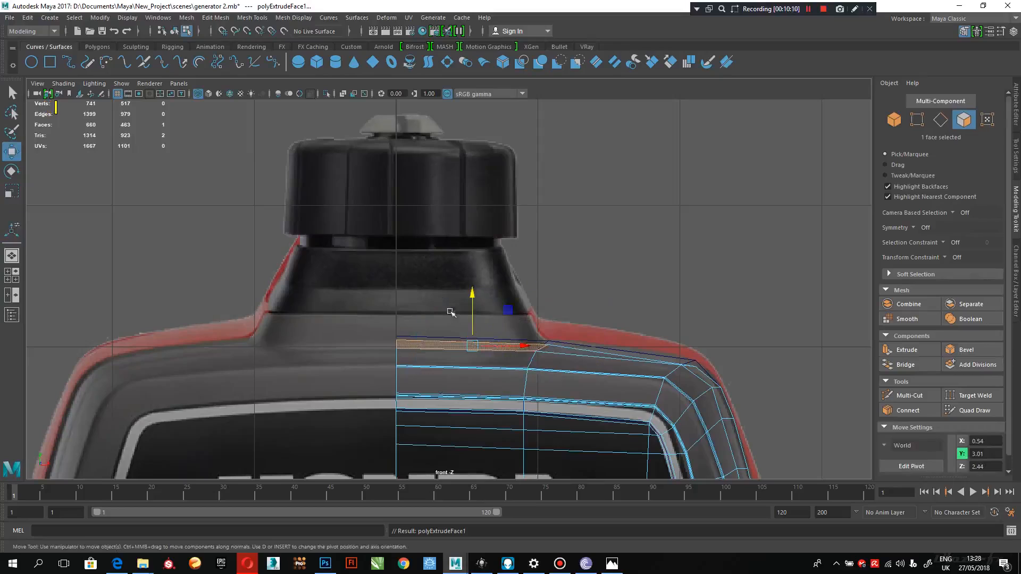
{"action": "left_click_drag", "start_coordinate": [473, 301], "coordinate": [440, 212]}
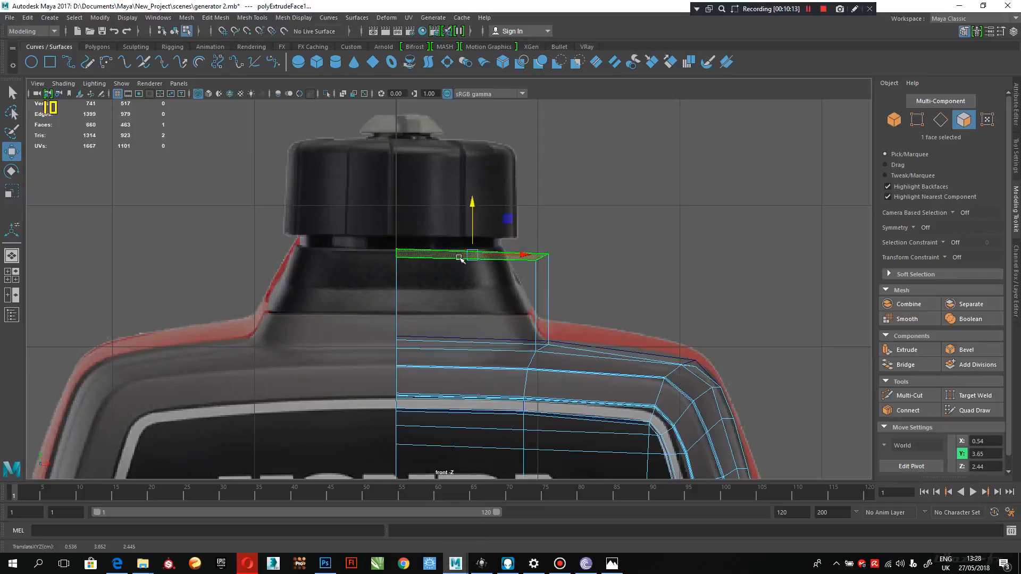
Step: Flatten the extruded top face vertically and raise it to Y 3.68 to meet the underside of the fuel cap
{"action": "key", "text": "r"}
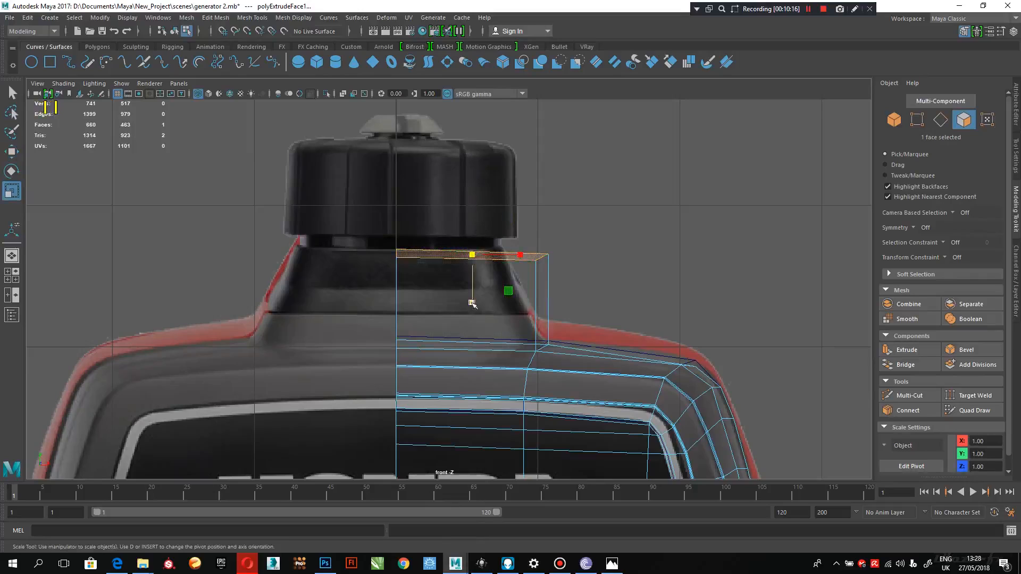
{"action": "key", "text": "w"}
{"action": "mouse_move", "coordinate": [471, 234]}
{"action": "left_mouse_down"}
{"action": "mouse_move", "coordinate": [472, 210]}
{"action": "mouse_move", "coordinate": [470, 225]}
{"action": "left_mouse_up"}
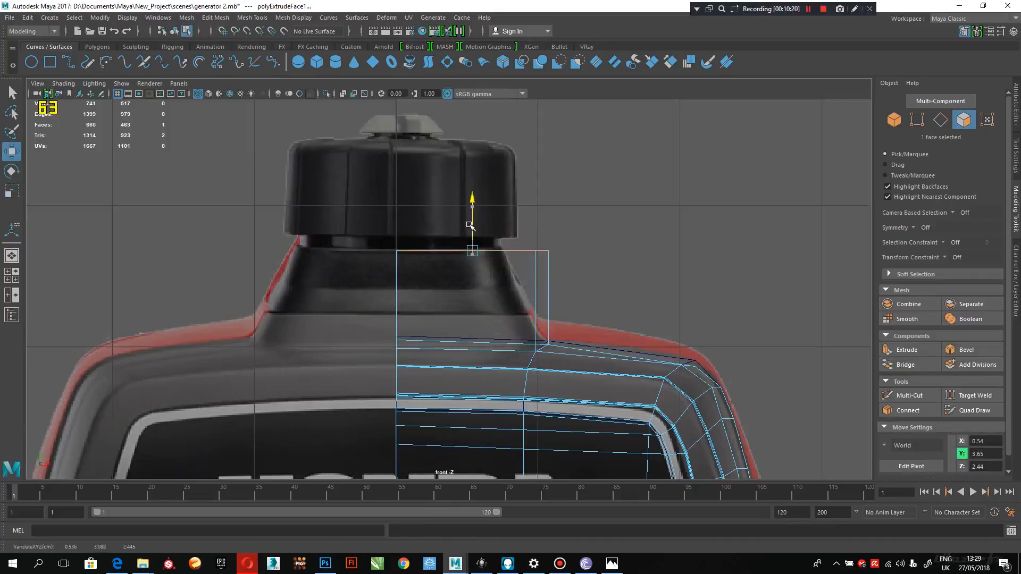
Step: Pull the neck's two outer top vertices in to X 0.70 and fit the casing's corner and neck-base vertices to the outline, the latter at Y 3.04
{"action": "right_click_drag", "start_coordinate": [542, 247], "coordinate": [484, 251]}
{"action": "left_click_drag", "start_coordinate": [564, 250], "coordinate": [519, 257]}
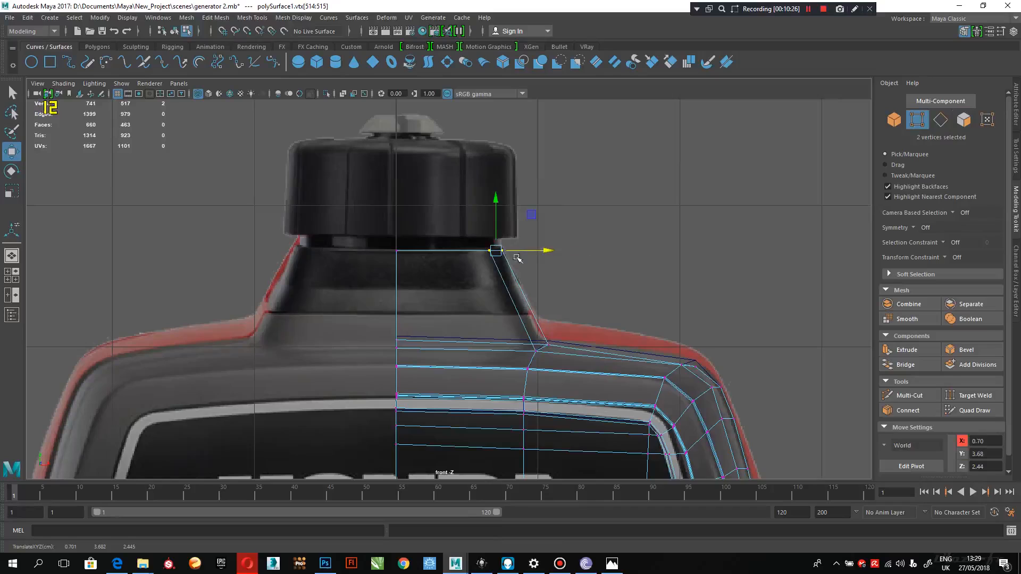
{"action": "middle_click_drag", "start_coordinate": [598, 339], "coordinate": [486, 279], "text": "alt"}
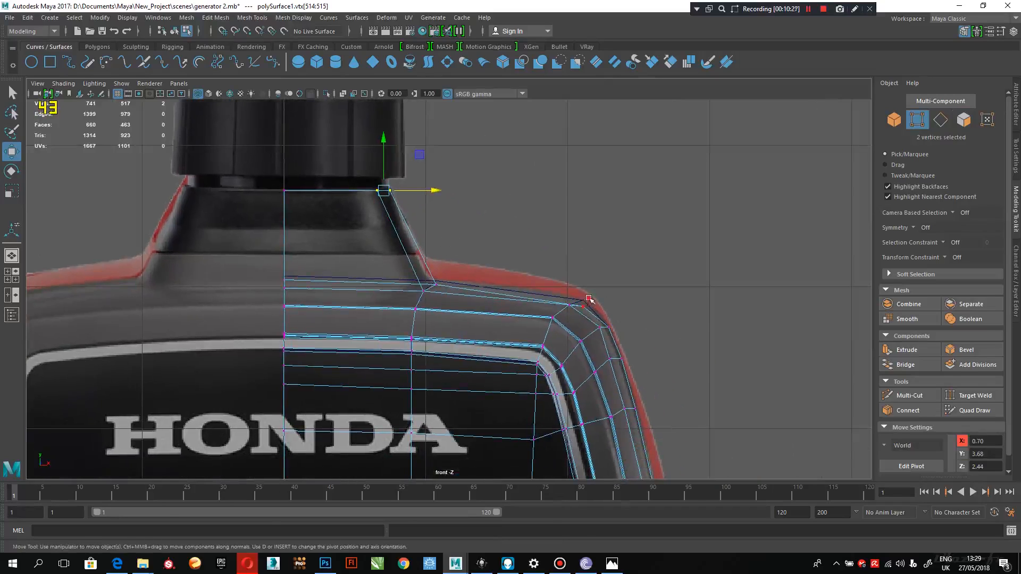
{"action": "left_click", "coordinate": [581, 311]}
{"action": "left_click_drag", "start_coordinate": [582, 291], "coordinate": [584, 282]}
{"action": "left_click_drag", "start_coordinate": [457, 274], "coordinate": [435, 264]}
Step: Move the neck's four top vertices back to Z 2.14 in the side view so the extrusion slants toward the fuel cap
{"action": "middle_click_drag", "start_coordinate": [294, 262], "coordinate": [444, 313], "text": "alt"}
{"action": "key", "text": "space"}
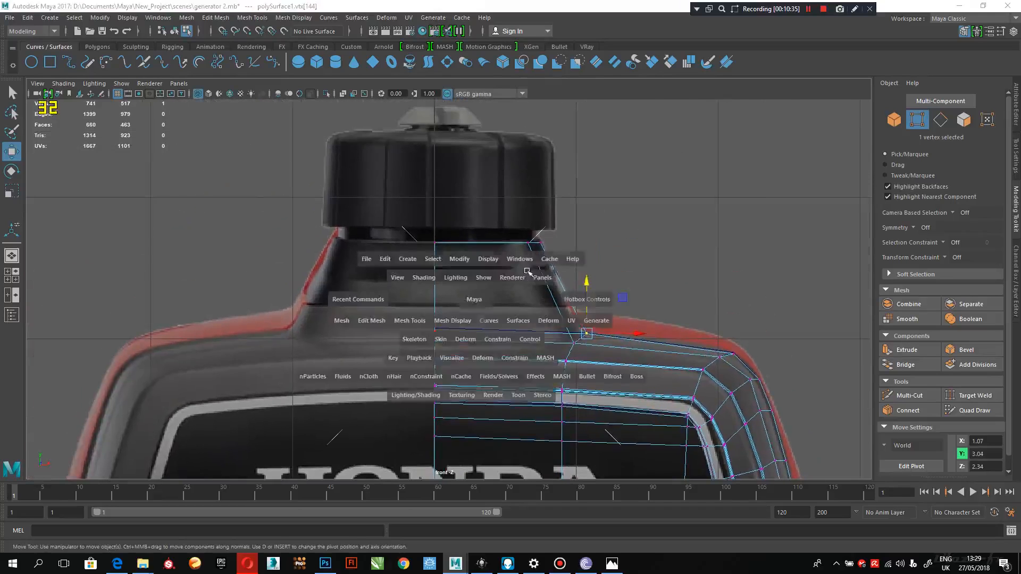
{"action": "key", "text": "space"}
{"action": "left_click_drag", "start_coordinate": [517, 303], "coordinate": [434, 234], "text": "alt"}
{"action": "left_click_drag", "start_coordinate": [460, 272], "coordinate": [422, 287], "text": "alt"}
{"action": "key", "text": "space"}
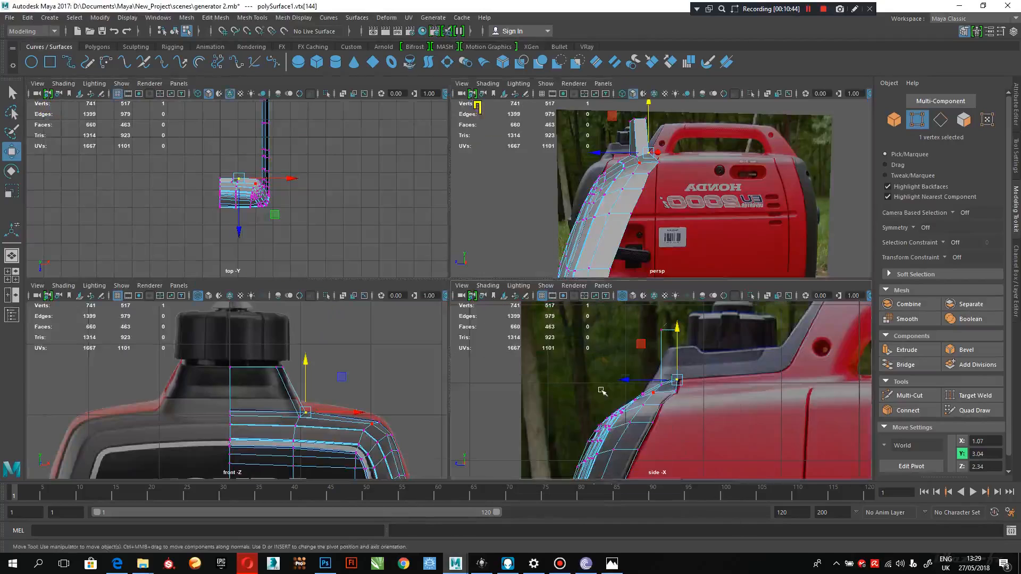
{"action": "key", "text": "space"}
{"action": "scroll", "coordinate": [565, 366], "scroll_direction": "up", "scroll_amount": 2}
{"action": "left_click_drag", "start_coordinate": [526, 142], "coordinate": [354, 202]}
{"action": "left_click_drag", "start_coordinate": [426, 166], "coordinate": [470, 184]}
{"action": "right_click_drag", "start_coordinate": [498, 330], "coordinate": [376, 294], "text": "alt"}
{"action": "mouse_move", "coordinate": [438, 322]}
{"action": "middle_mouse_down", "text": "alt"}
{"action": "mouse_move", "coordinate": [412, 178]}
{"action": "mouse_move", "coordinate": [437, 304]}
{"action": "middle_mouse_up", "text": "alt"}
{"action": "right_click_drag", "start_coordinate": [377, 282], "coordinate": [458, 262], "text": "alt"}
{"action": "middle_click_drag", "start_coordinate": [458, 262], "coordinate": [474, 330], "text": "alt"}
{"action": "right_click_drag", "start_coordinate": [479, 330], "coordinate": [611, 348], "text": "alt"}
{"action": "middle_click_drag", "start_coordinate": [502, 274], "coordinate": [464, 358], "text": "alt"}
{"action": "right_click_drag", "start_coordinate": [464, 357], "coordinate": [524, 350], "text": "alt"}
{"action": "left_click_drag", "start_coordinate": [399, 273], "coordinate": [409, 273]}
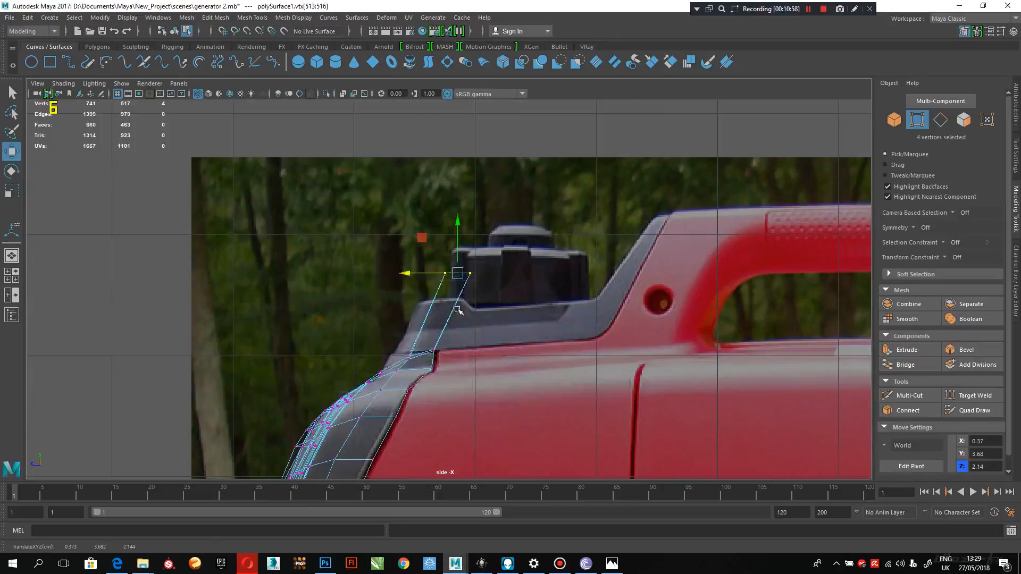
Step: Insert a horizontal edge loop around the neck about halfway up in the front view and flatten it vertically
{"action": "key", "text": "space"}
{"action": "key", "text": "space"}
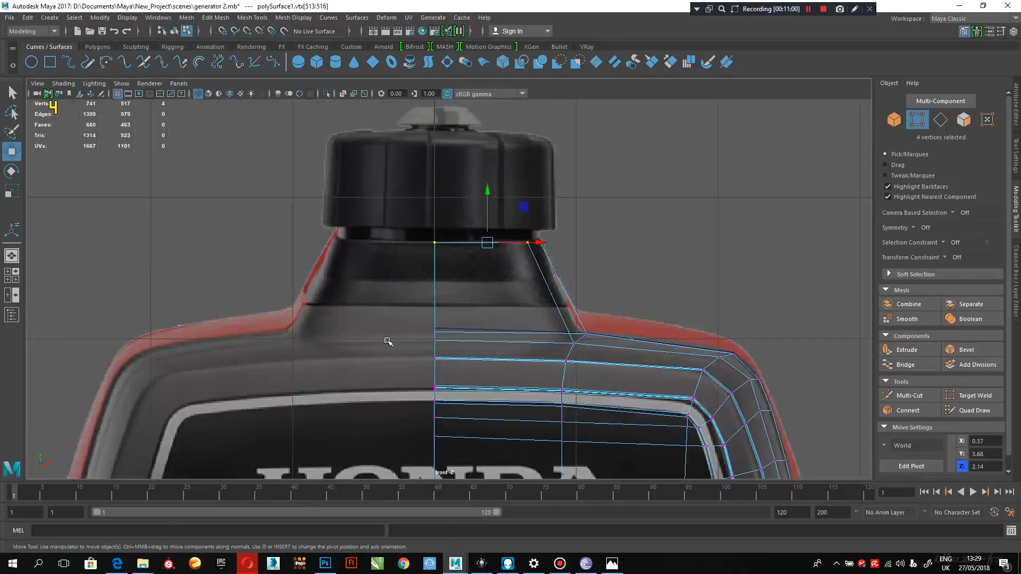
{"action": "key", "text": "space"}
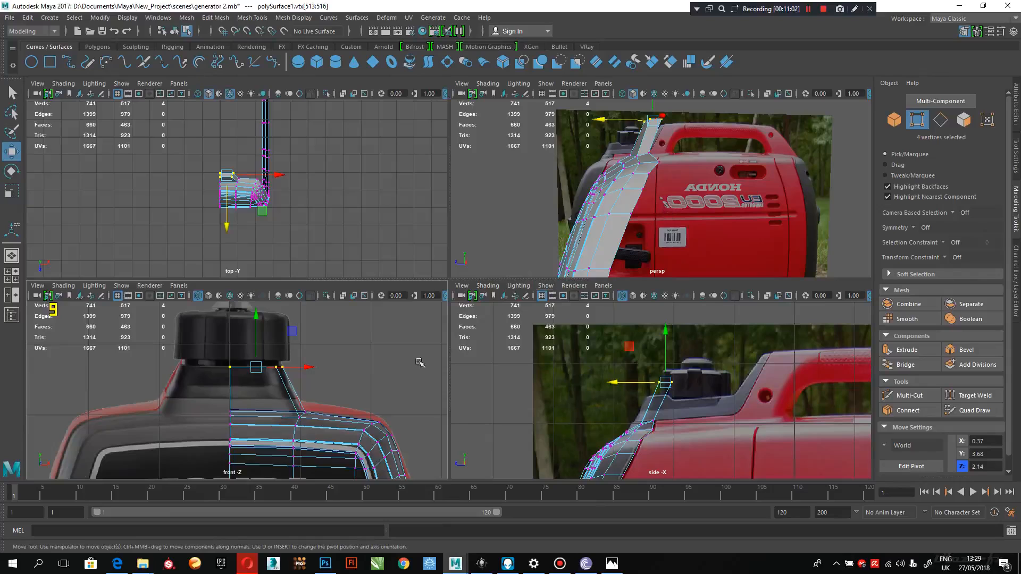
{"action": "key", "text": "space"}
{"action": "scroll", "coordinate": [429, 287], "scroll_direction": "up", "scroll_amount": 3}
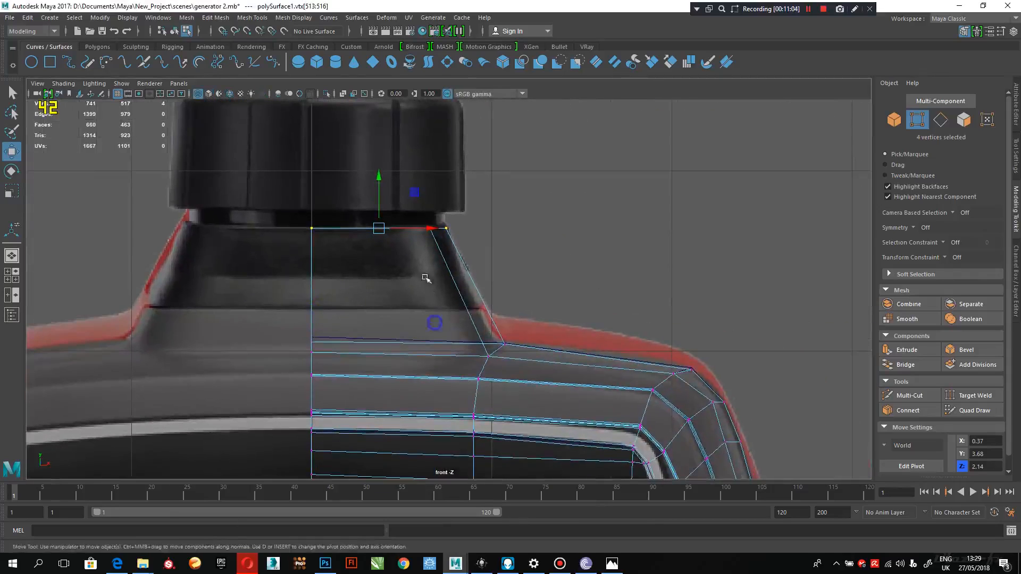
{"action": "scroll", "coordinate": [444, 284], "scroll_direction": "up", "scroll_amount": 1}
{"action": "right_click_drag", "start_coordinate": [449, 263], "coordinate": [445, 335]}
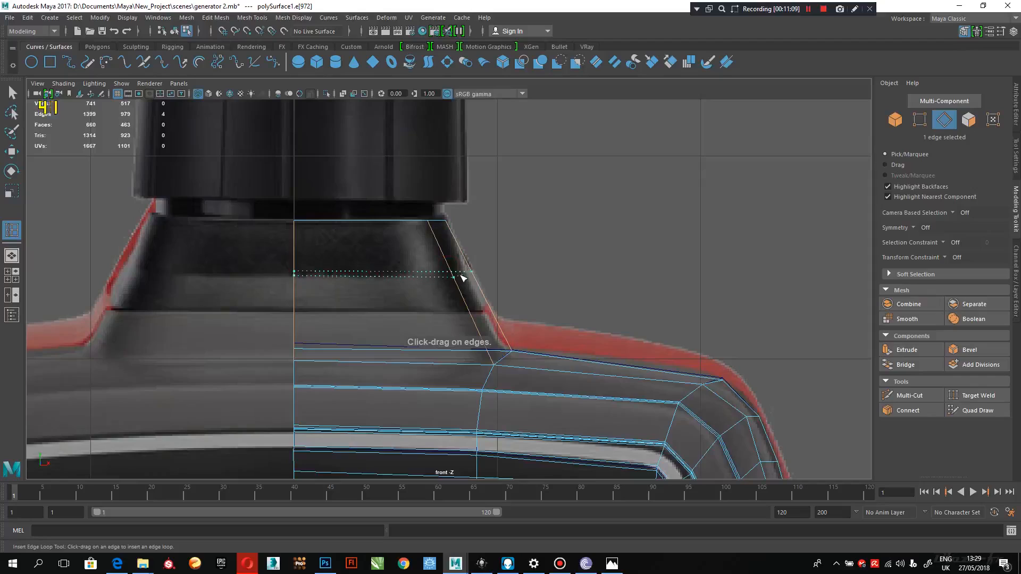
{"action": "left_click", "coordinate": [462, 278]}
{"action": "key", "text": "r"}
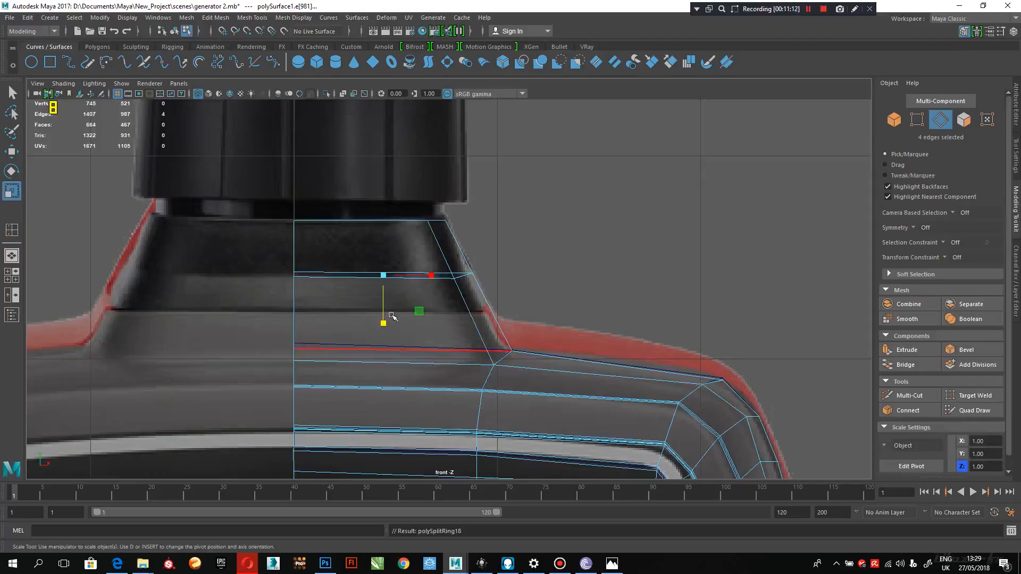
{"action": "left_click_drag", "start_coordinate": [383, 324], "coordinate": [375, 222]}
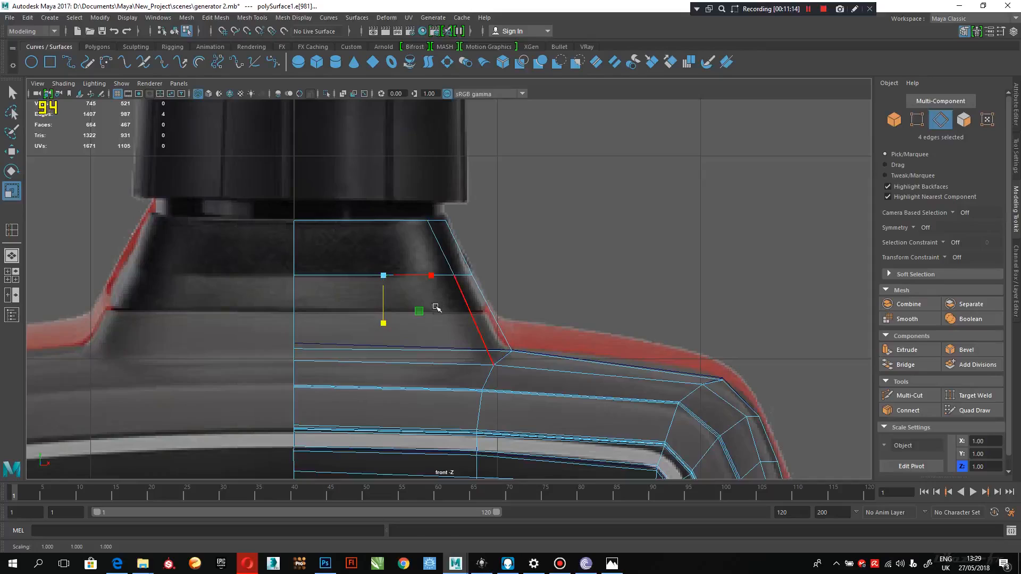
Step: Insert a vertical edge loop down the casing between the neck's base and the upper corner
{"action": "key", "text": "q"}
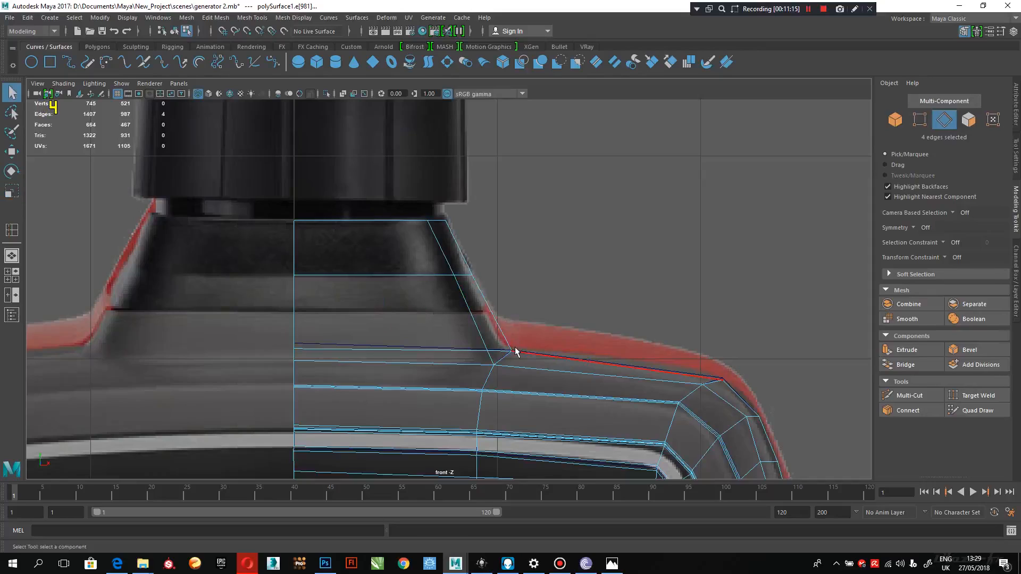
{"action": "right_click_drag", "start_coordinate": [515, 246], "coordinate": [476, 248]}
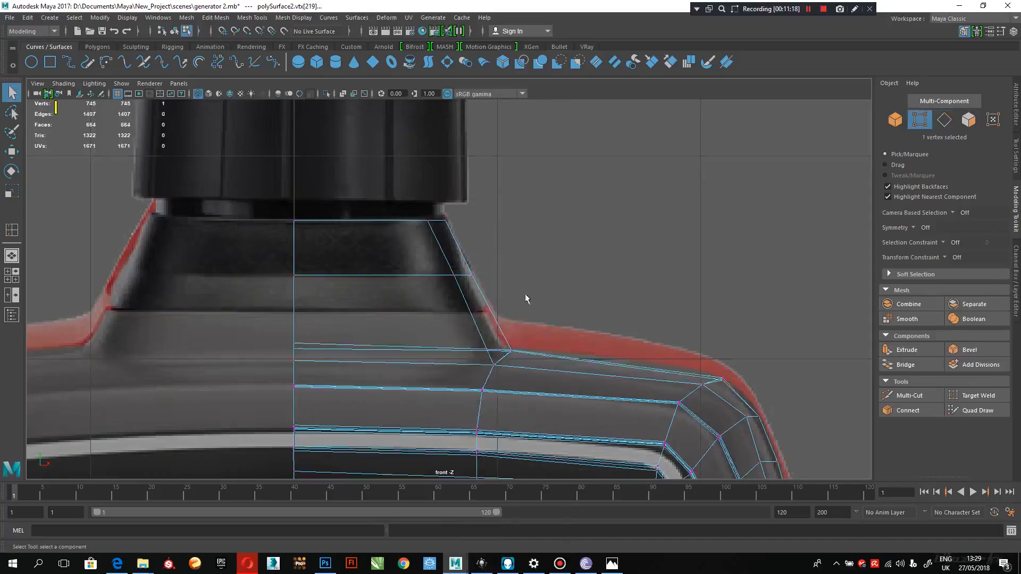
{"action": "middle_click_drag", "start_coordinate": [527, 298], "coordinate": [549, 160], "text": "alt"}
{"action": "middle_click_drag", "start_coordinate": [581, 280], "coordinate": [554, 283], "text": "alt"}
{"action": "right_click_drag", "start_coordinate": [572, 238], "coordinate": [572, 213]}
{"action": "left_click", "coordinate": [608, 246]}
{"action": "right_click_drag", "start_coordinate": [607, 246], "coordinate": [587, 322], "text": "shift"}
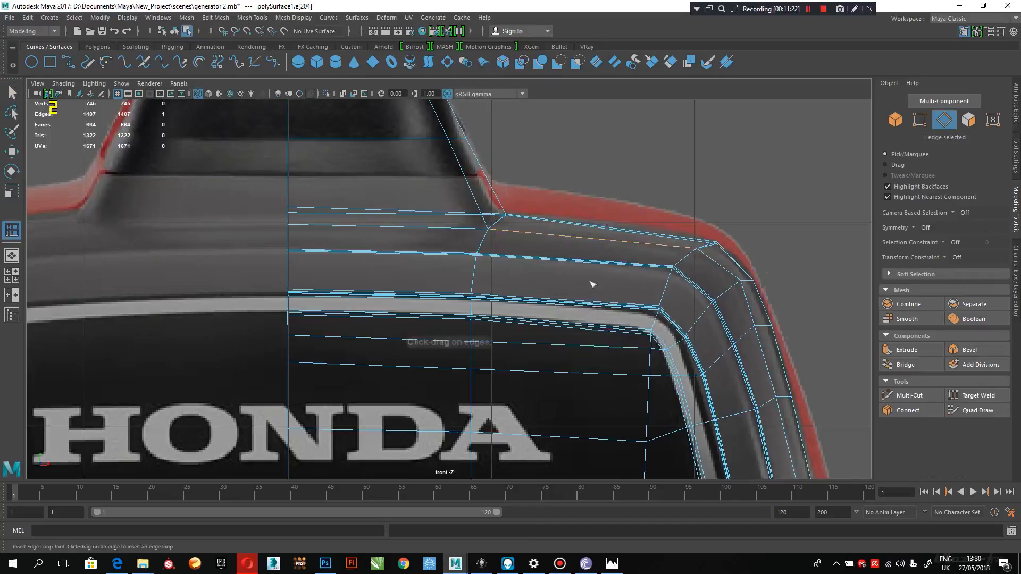
{"action": "left_click_drag", "start_coordinate": [591, 263], "coordinate": [578, 257]}
{"action": "scroll", "coordinate": [578, 258], "scroll_direction": "down", "scroll_amount": 8}
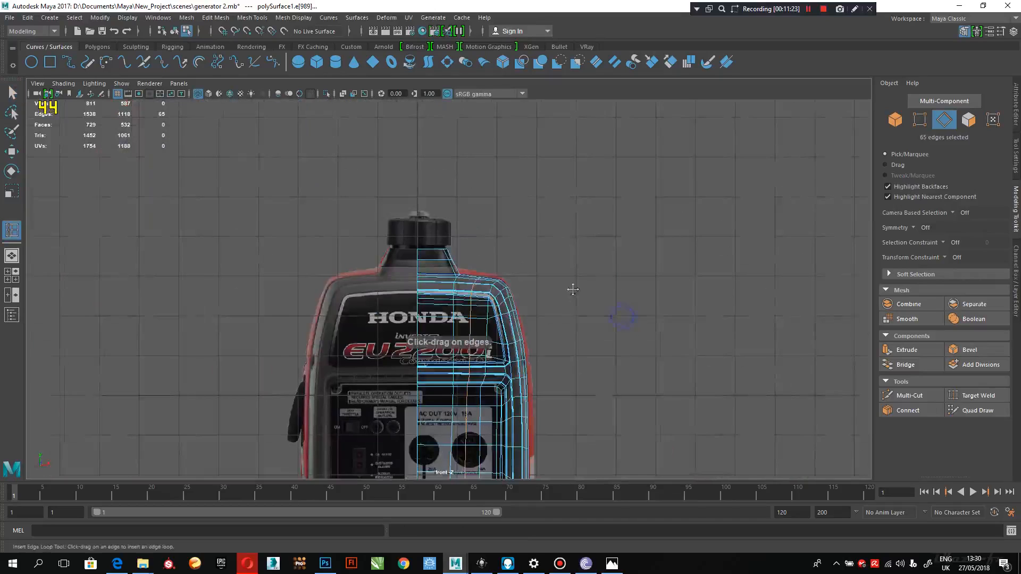
{"action": "scroll", "coordinate": [553, 369], "scroll_direction": "up", "scroll_amount": 2}
Step: Insert another vertical edge loop through the neck near the casing's center line and straighten it along X
{"action": "middle_click_drag", "start_coordinate": [520, 289], "coordinate": [526, 206], "text": "alt"}
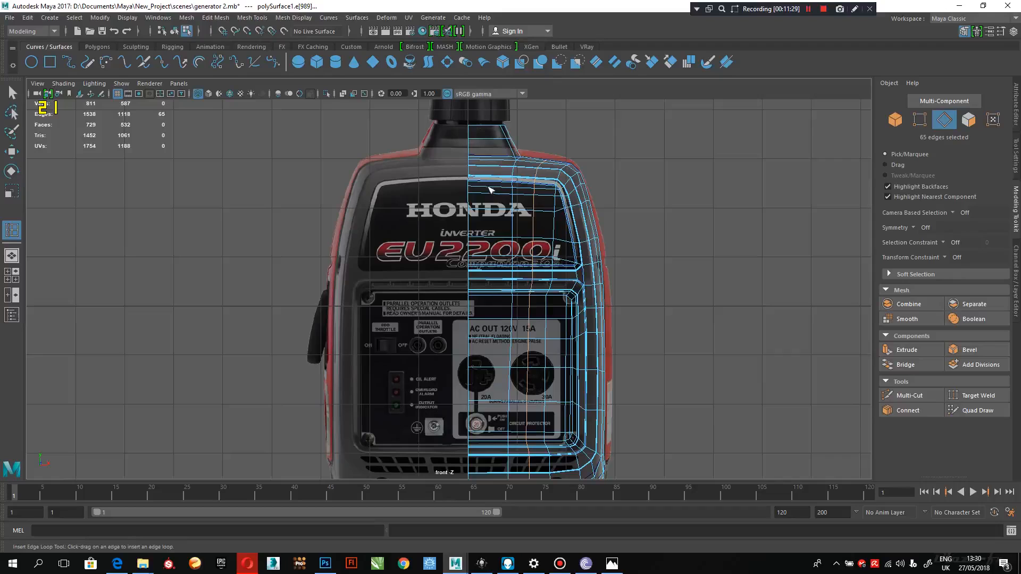
{"action": "left_click_drag", "start_coordinate": [489, 180], "coordinate": [488, 176]}
{"action": "middle_click_drag", "start_coordinate": [488, 176], "coordinate": [475, 224], "text": "alt"}
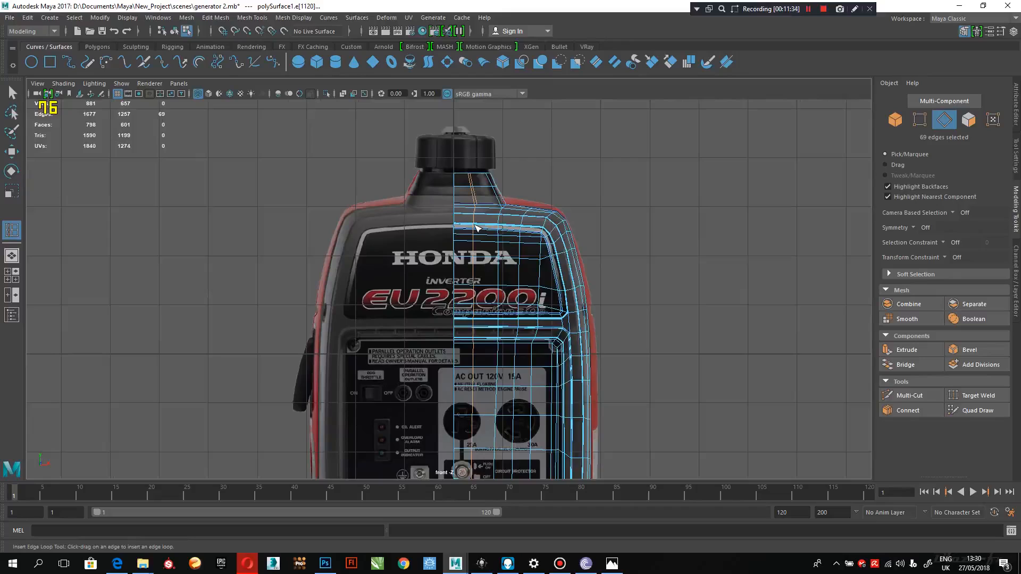
{"action": "key", "text": "r"}
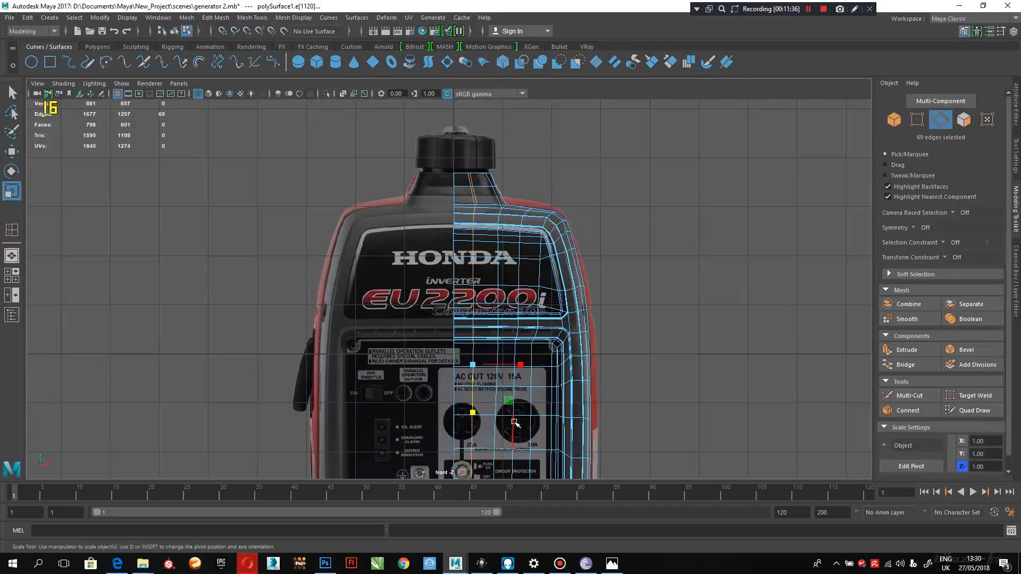
{"action": "left_click_drag", "start_coordinate": [520, 365], "coordinate": [383, 348]}
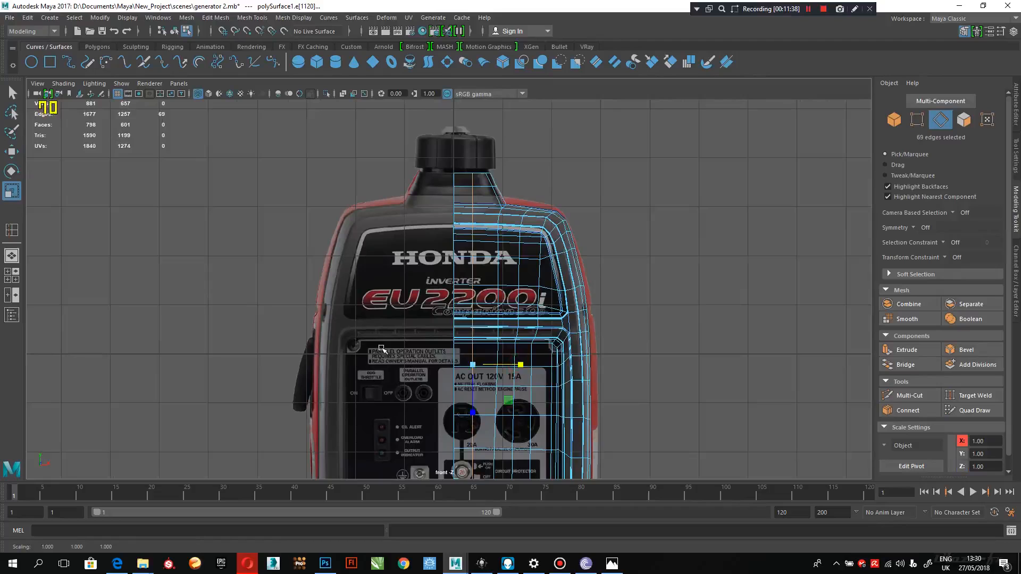
Step: Raise the new loop's vertex on the casing's top outline and fit the upper corner vertices to the front reference
{"action": "middle_click_drag", "start_coordinate": [481, 200], "coordinate": [436, 292], "text": "alt"}
{"action": "scroll", "coordinate": [435, 293], "scroll_direction": "up", "scroll_amount": 6}
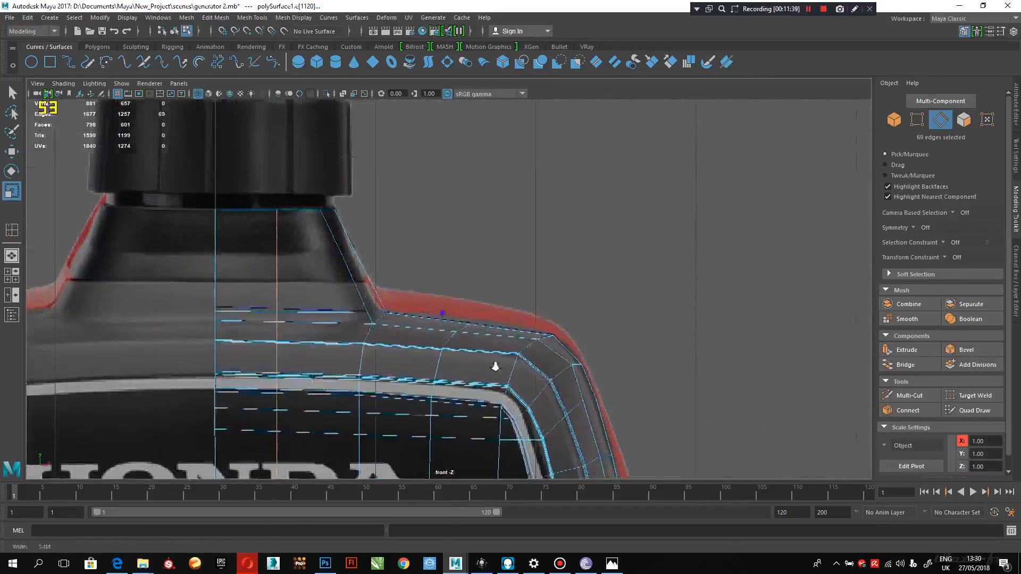
{"action": "right_click_drag", "start_coordinate": [492, 337], "coordinate": [444, 245]}
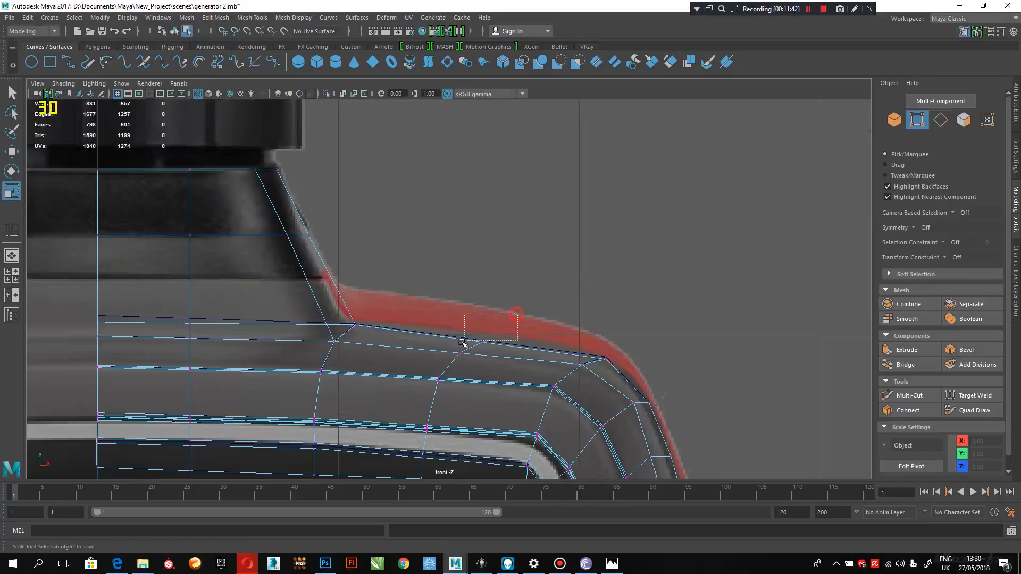
{"action": "left_click", "coordinate": [483, 344]}
{"action": "key", "text": "w"}
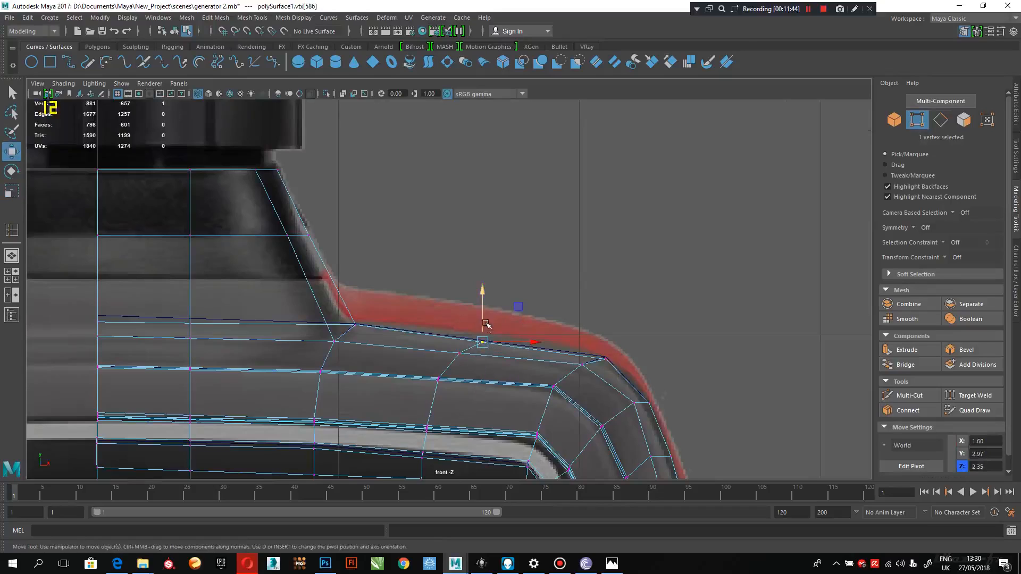
{"action": "left_click_drag", "start_coordinate": [484, 318], "coordinate": [482, 309]}
{"action": "left_click", "coordinate": [611, 352]}
{"action": "left_click_drag", "start_coordinate": [672, 399], "coordinate": [645, 420]}
{"action": "left_click", "coordinate": [648, 383]}
{"action": "middle_click_drag", "start_coordinate": [649, 383], "coordinate": [701, 373], "text": "alt"}
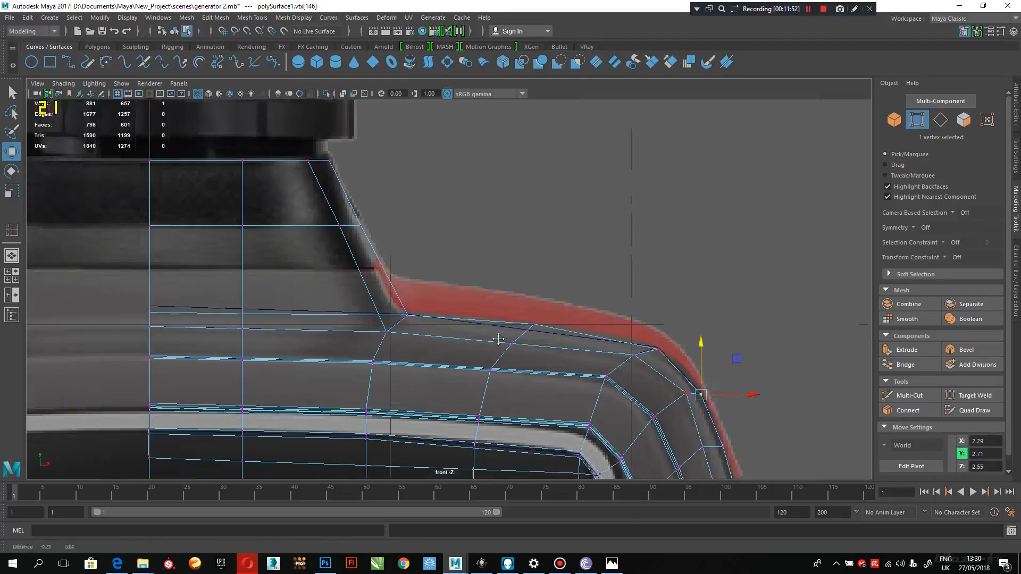
Step: Raise the new loop's inner vertex just below the top outline to Y 2.94
{"action": "left_click", "coordinate": [509, 345]}
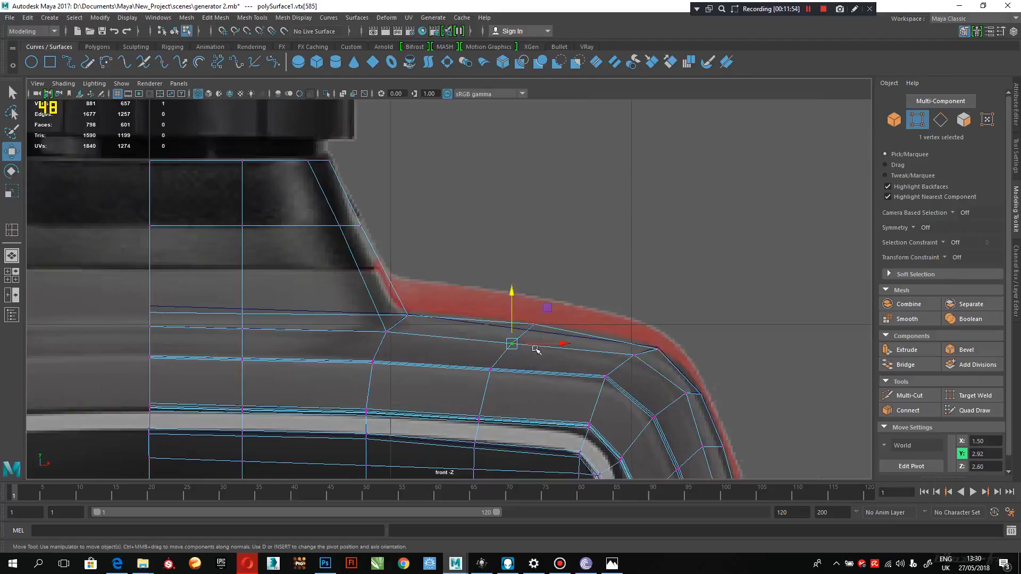
{"action": "left_click_drag", "start_coordinate": [513, 327], "coordinate": [508, 315]}
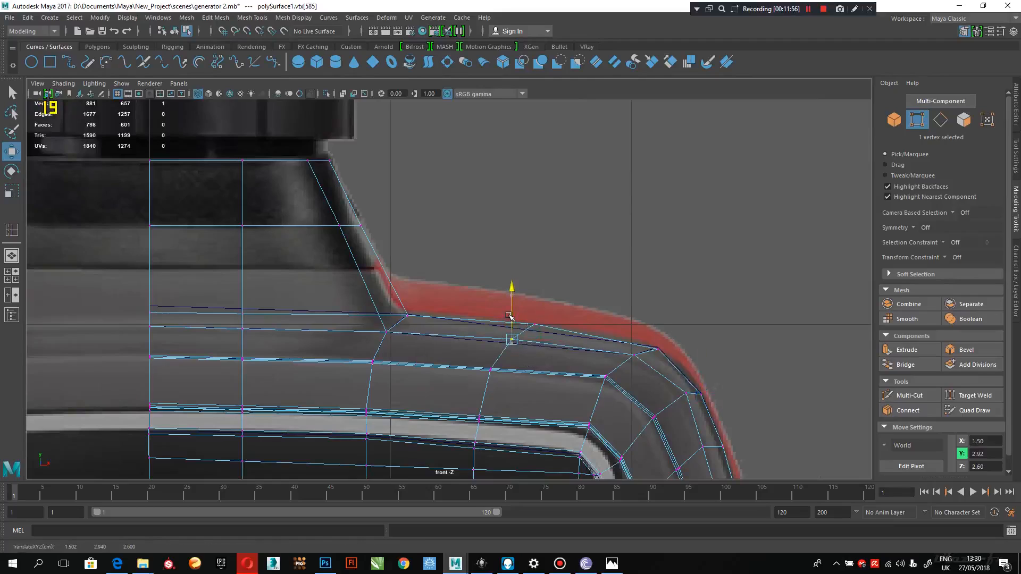
{"action": "middle_click_drag", "start_coordinate": [294, 320], "coordinate": [334, 374], "text": "alt"}
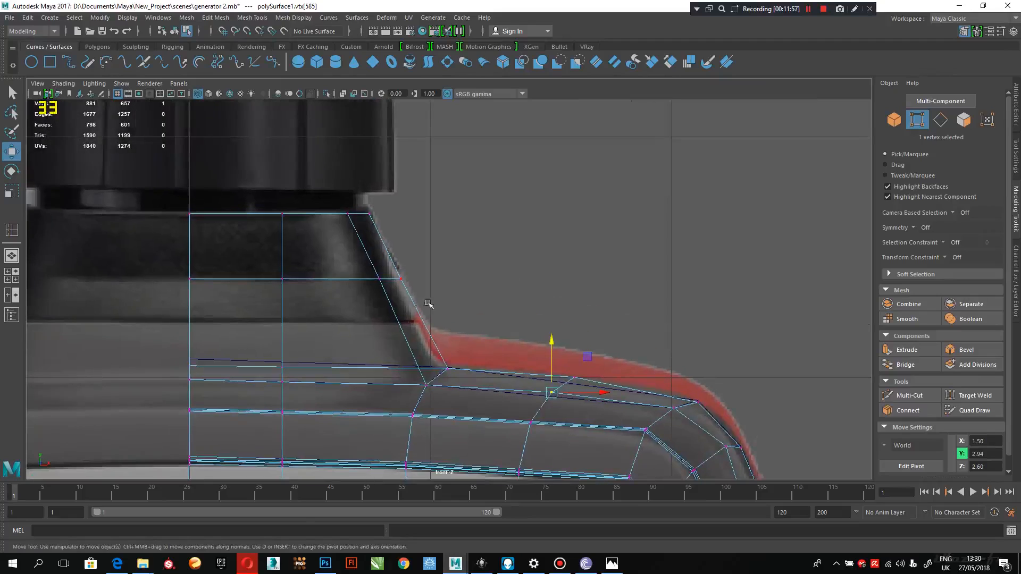
Step: Insert a horizontal edge loop across the neck at the dark seam line in the front reference and flatten it vertically
{"action": "left_click_drag", "start_coordinate": [422, 331], "coordinate": [417, 316]}
{"action": "right_click_drag", "start_coordinate": [376, 276], "coordinate": [368, 218]}
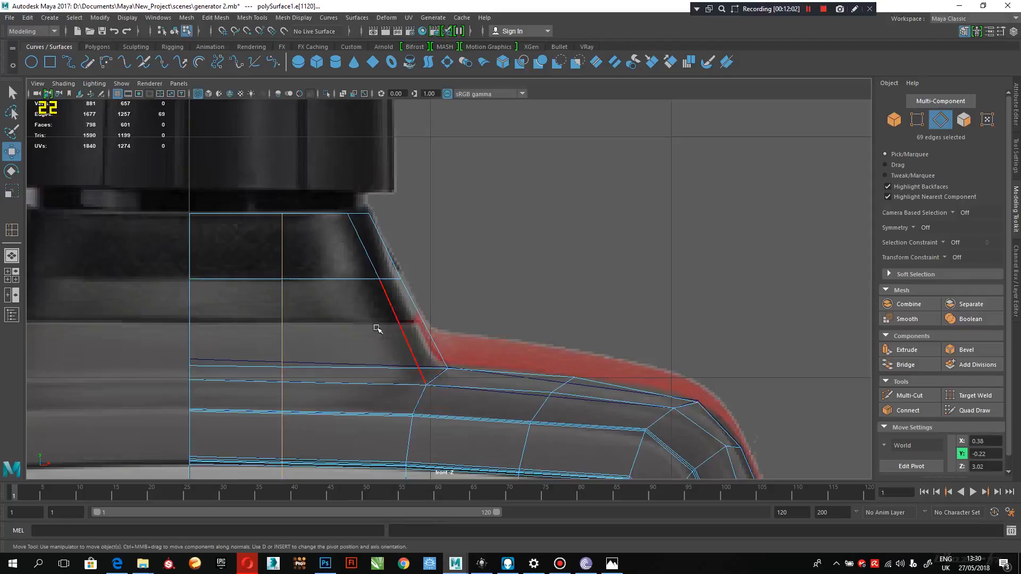
{"action": "middle_click_drag", "start_coordinate": [356, 308], "coordinate": [536, 304], "text": "alt"}
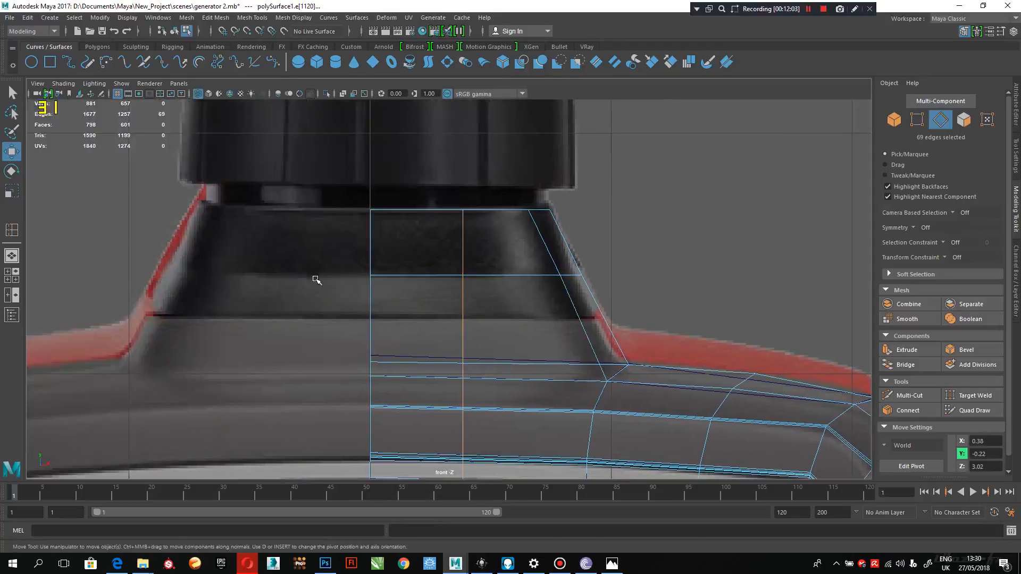
{"action": "left_click", "coordinate": [580, 319]}
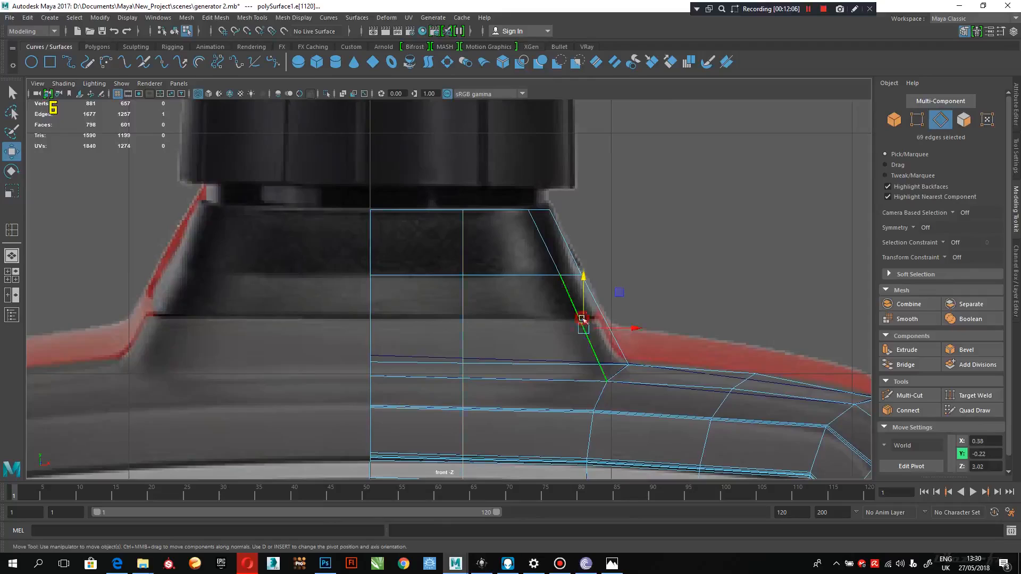
{"action": "right_click", "coordinate": [583, 320], "text": "shift"}
{"action": "left_click", "coordinate": [579, 392]}
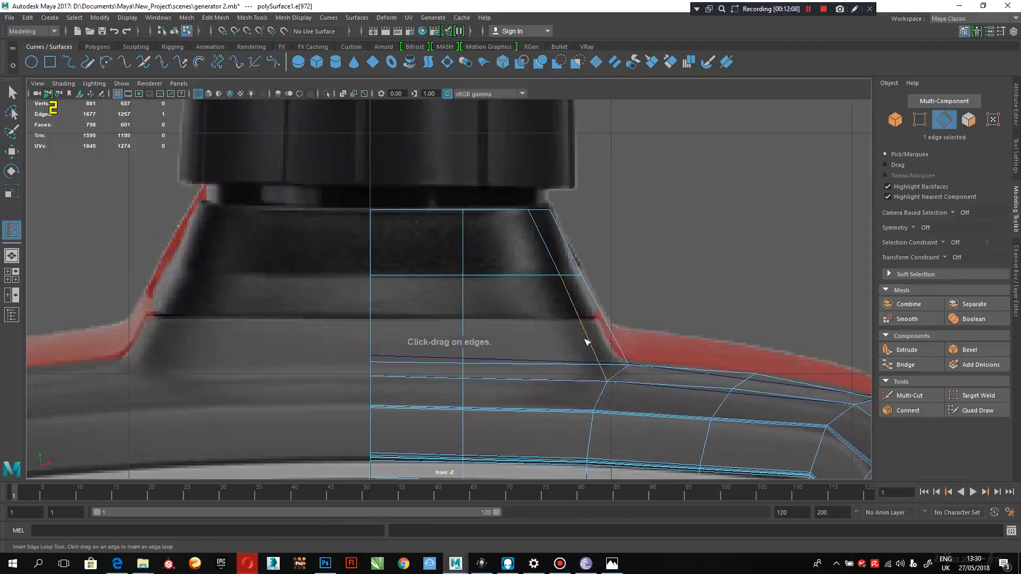
{"action": "left_click", "coordinate": [585, 322]}
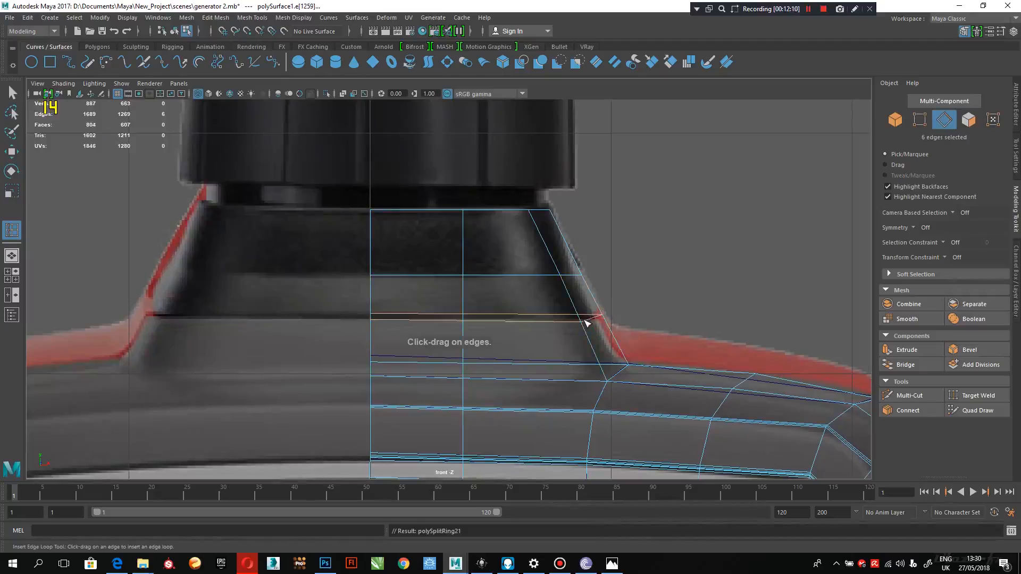
{"action": "key", "text": "r"}
{"action": "left_click", "coordinate": [486, 366]}
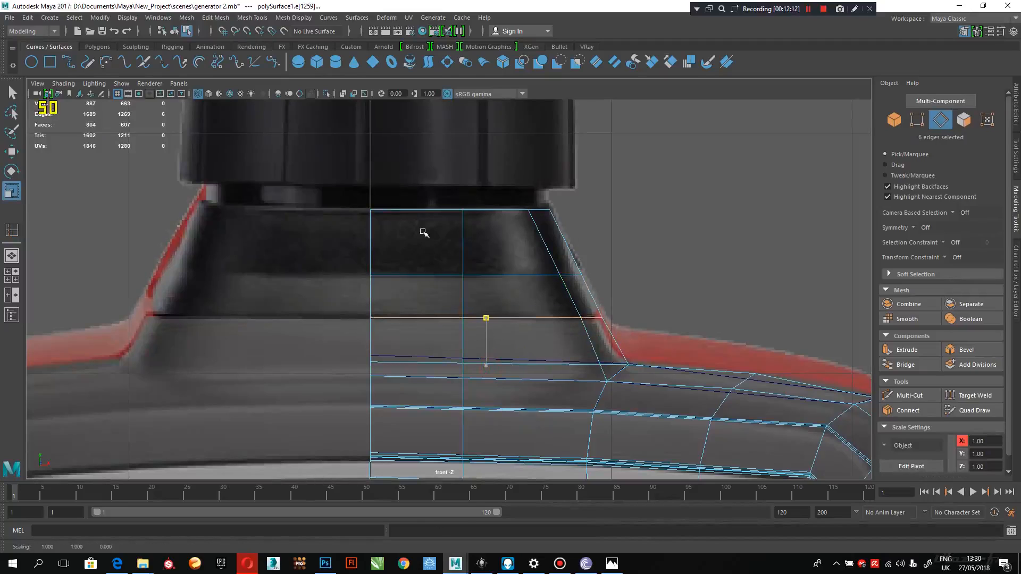
Step: Switch to the Photos app and examine the neck below the fuel cap in the generator reference photo
{"action": "scroll", "coordinate": [426, 237], "scroll_direction": "down", "scroll_amount": 8}
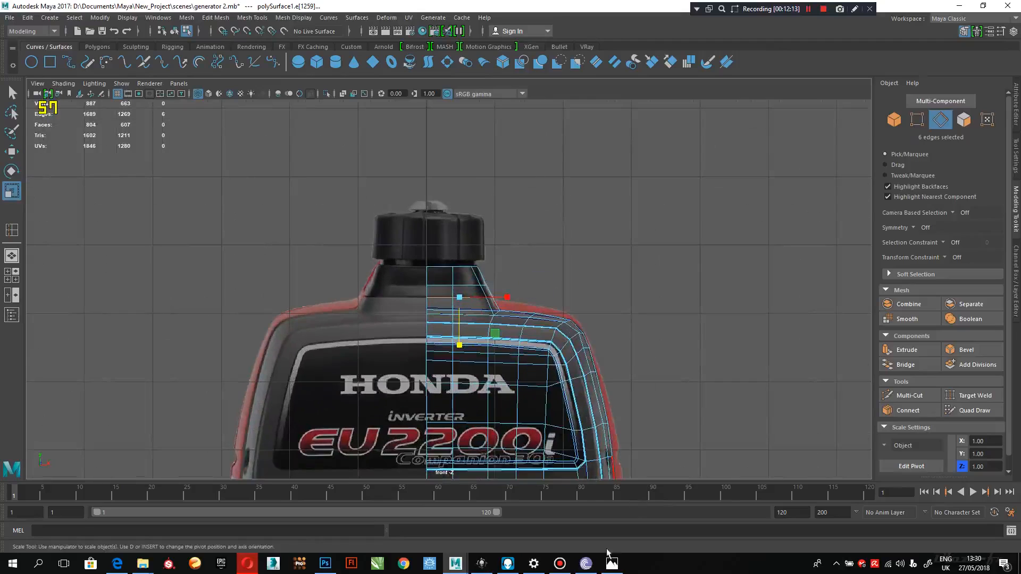
{"action": "left_click", "coordinate": [611, 564]}
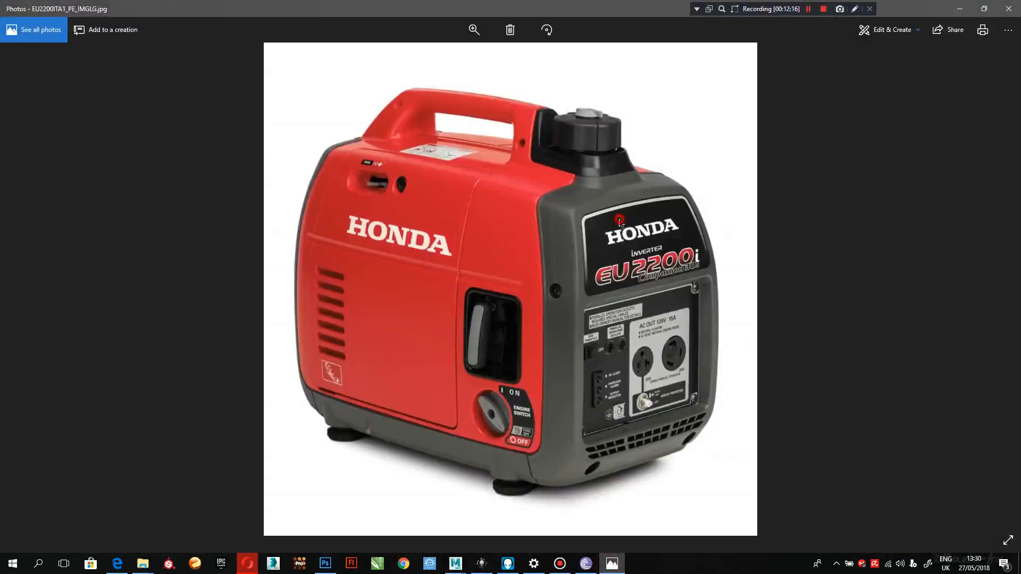
{"action": "scroll", "coordinate": [604, 151], "scroll_direction": "up", "scroll_amount": 3}
{"action": "left_click_drag", "start_coordinate": [604, 151], "coordinate": [662, 286]}
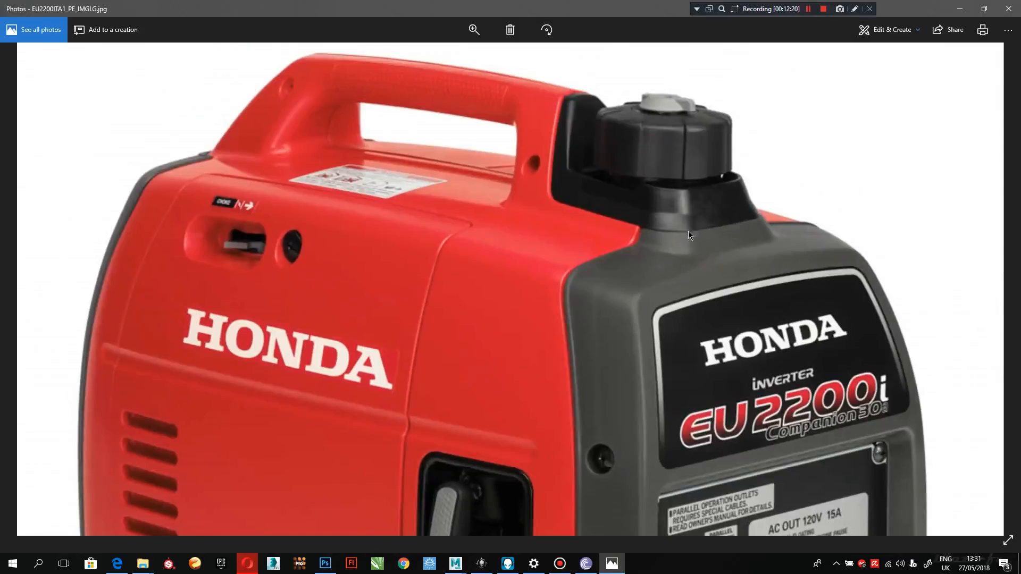
{"action": "left_click", "coordinate": [960, 8]}
Step: Examine the neck's base and its new edge loop in perspective and against the side reference image
{"action": "key", "text": "space"}
{"action": "key", "text": "space"}
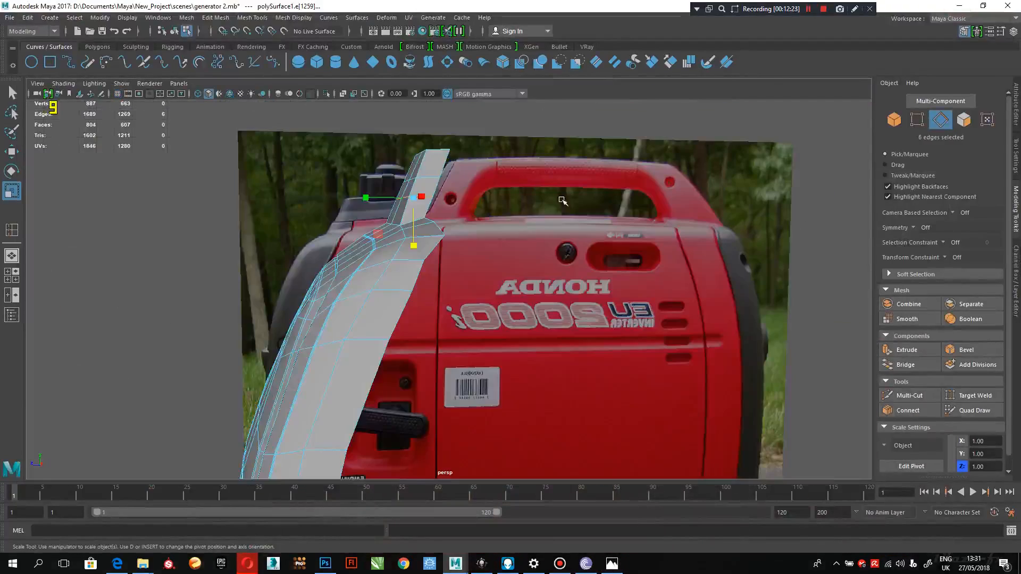
{"action": "scroll", "coordinate": [522, 234], "scroll_direction": "up", "scroll_amount": 4}
{"action": "left_click_drag", "start_coordinate": [522, 235], "coordinate": [496, 329], "text": "alt"}
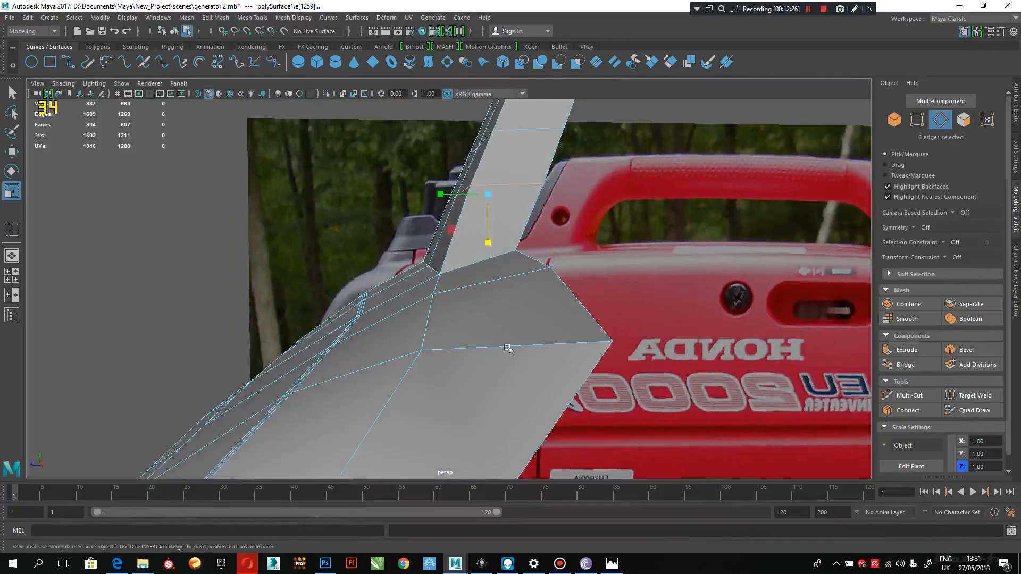
{"action": "right_click_drag", "start_coordinate": [496, 330], "coordinate": [411, 277], "text": "alt"}
{"action": "key", "text": "space"}
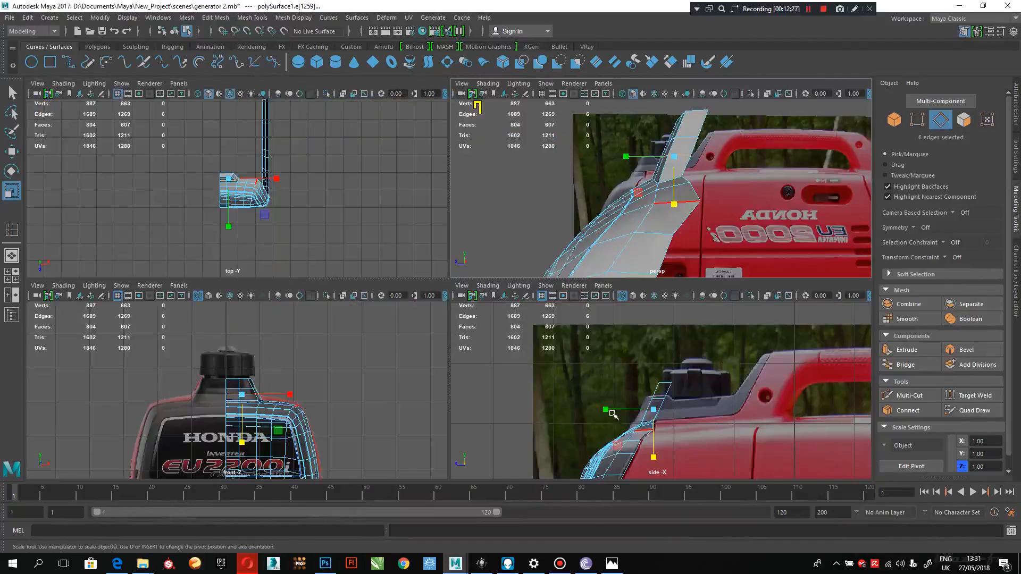
{"action": "key", "text": "space"}
{"action": "scroll", "coordinate": [476, 319], "scroll_direction": "up", "scroll_amount": 4}
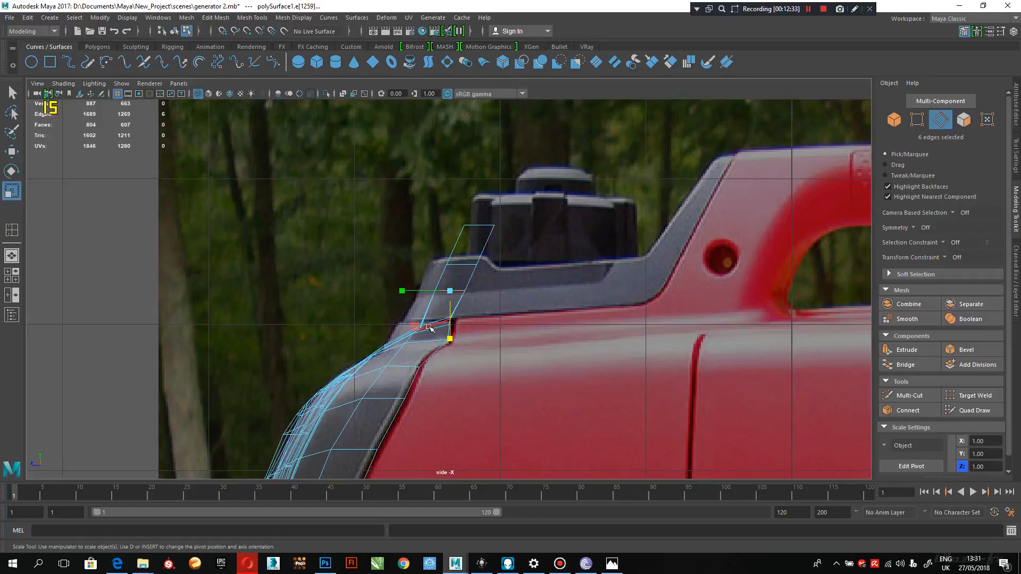
{"action": "key", "text": "space"}
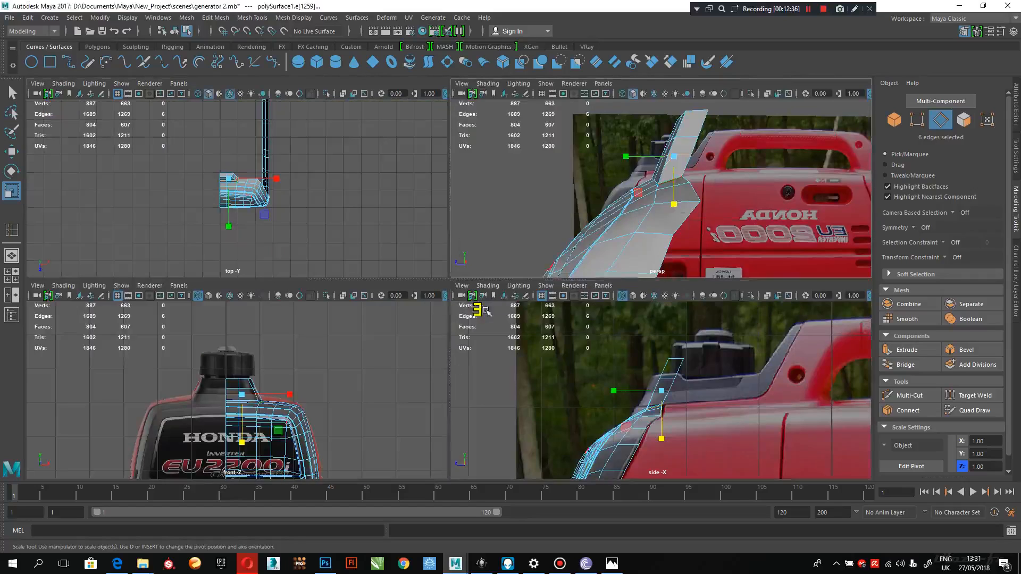
{"action": "key", "text": "space"}
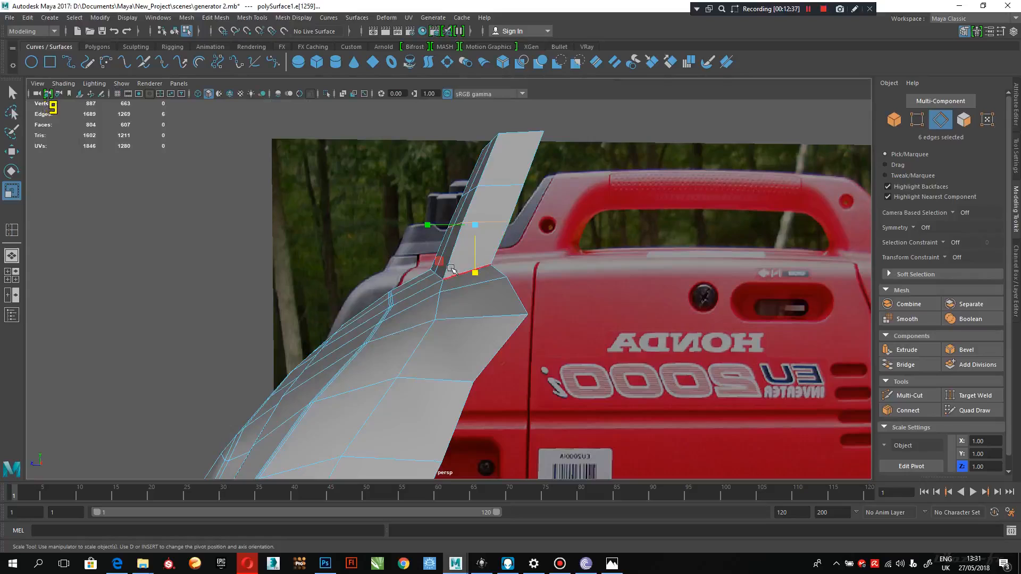
{"action": "key", "text": "space"}
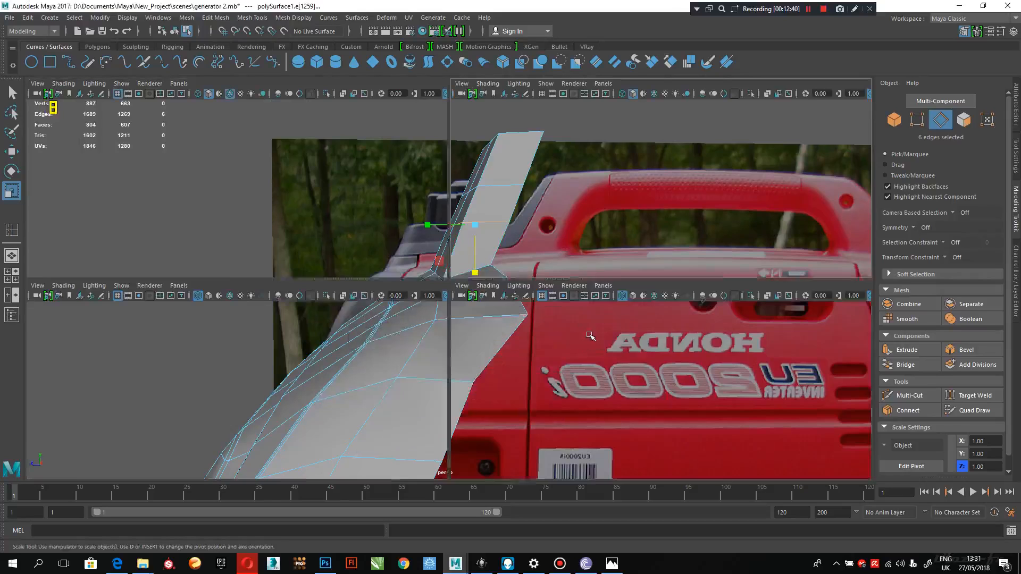
{"action": "key", "text": "space"}
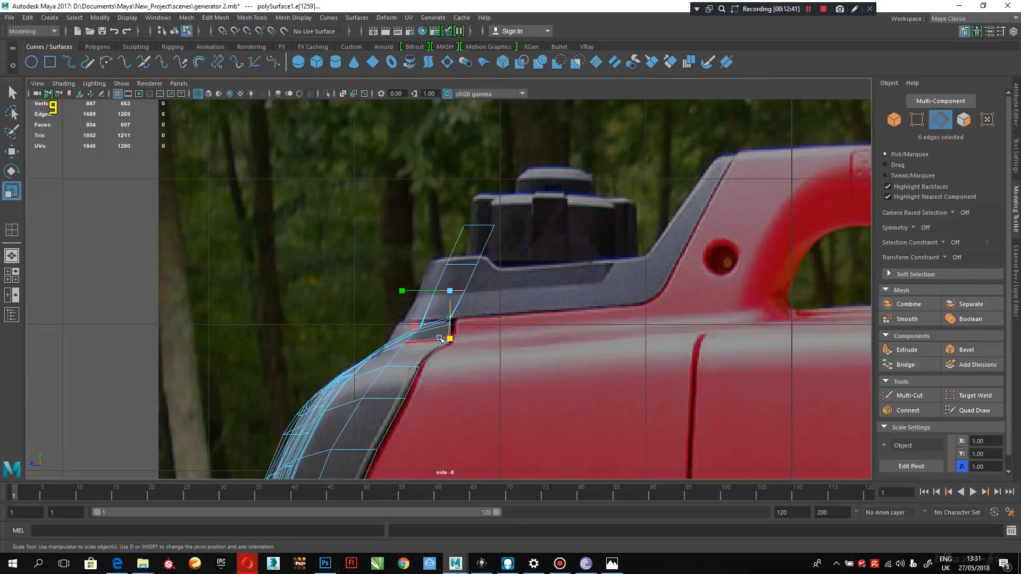
{"action": "key", "text": "space"}
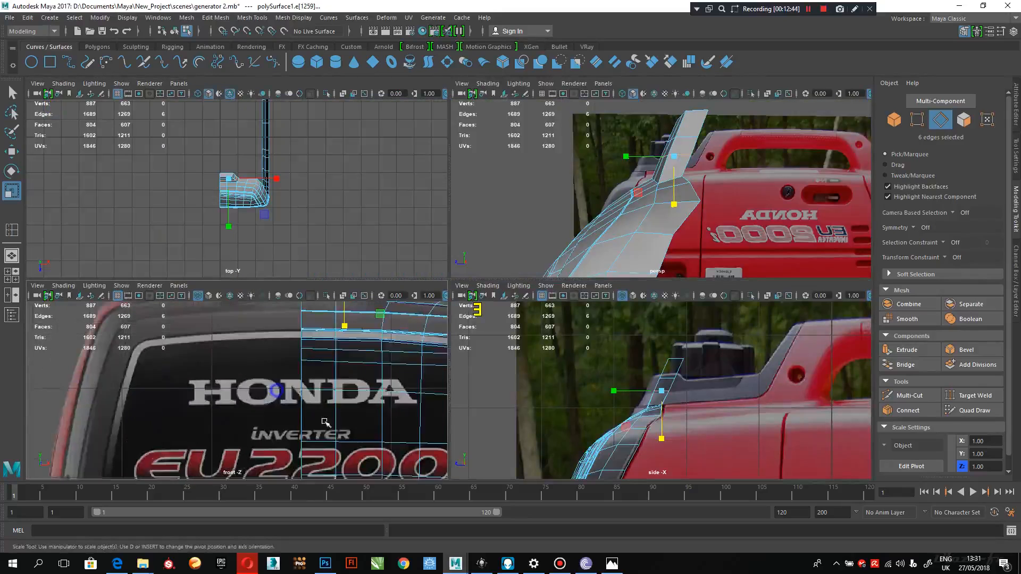
Step: Try rotating the three edges at the neck's base about -23.84 degrees around X in the side view
{"action": "middle_click_drag", "start_coordinate": [276, 390], "coordinate": [213, 459], "text": "alt"}
{"action": "left_click_drag", "start_coordinate": [651, 196], "coordinate": [644, 179], "text": "alt"}
{"action": "left_click", "coordinate": [678, 189]}
{"action": "left_click", "coordinate": [675, 189]}
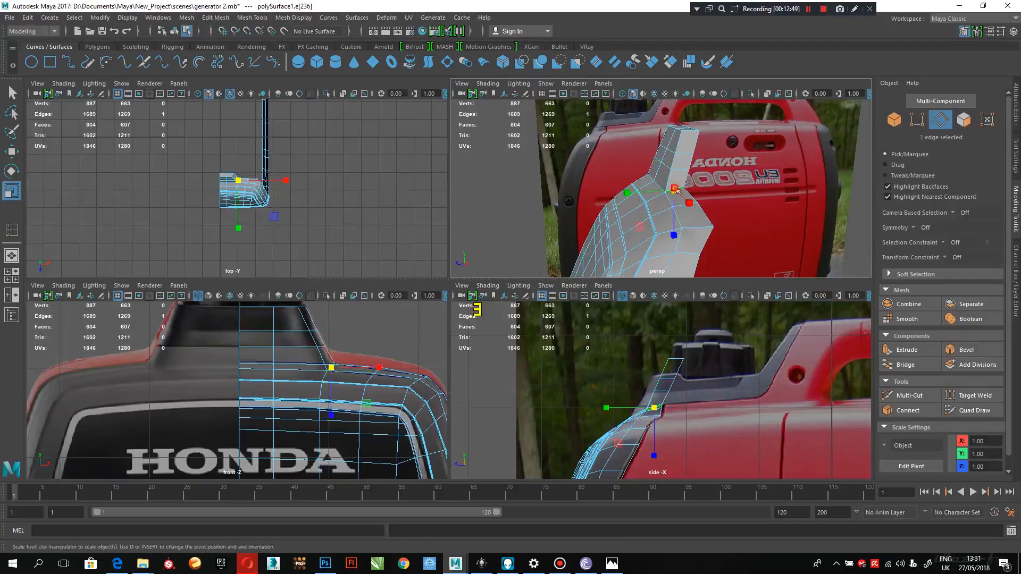
{"action": "left_click_drag", "start_coordinate": [658, 189], "coordinate": [648, 219], "text": "alt"}
{"action": "left_click", "coordinate": [664, 190], "text": "shift"}
{"action": "left_click", "coordinate": [652, 182], "text": "shift"}
{"action": "key", "text": "space"}
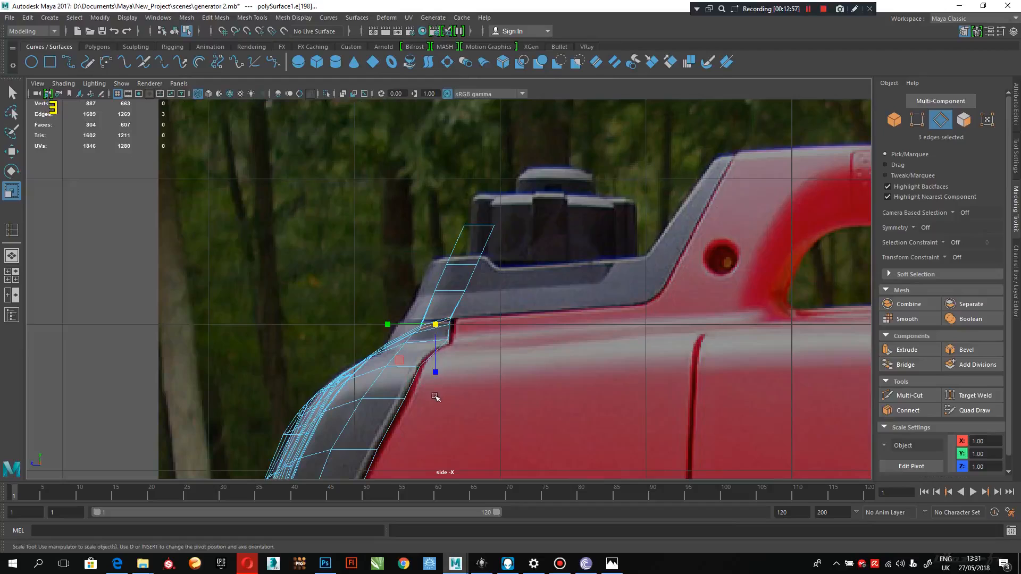
{"action": "key", "text": "e"}
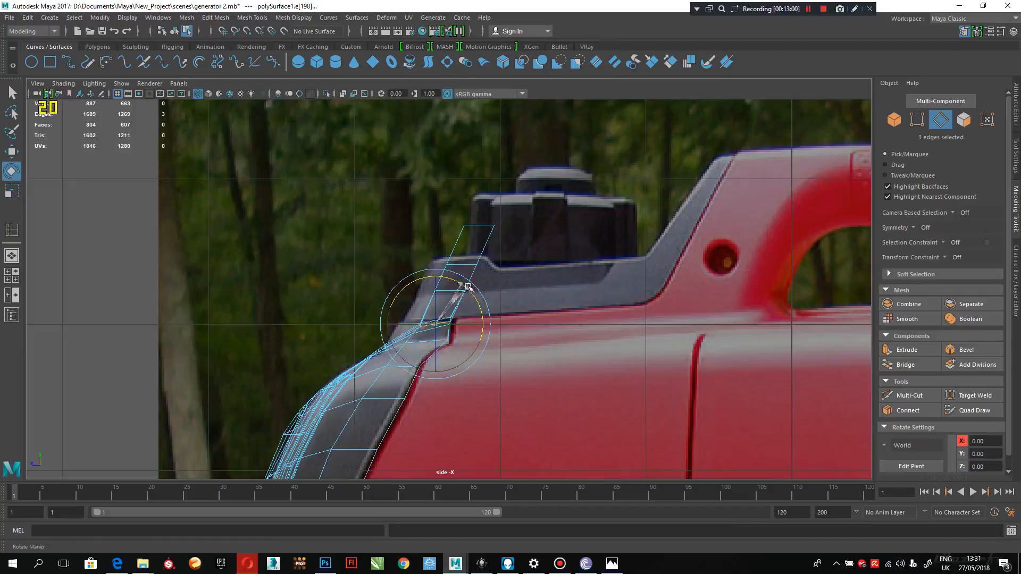
{"action": "left_click_drag", "start_coordinate": [475, 290], "coordinate": [484, 293]}
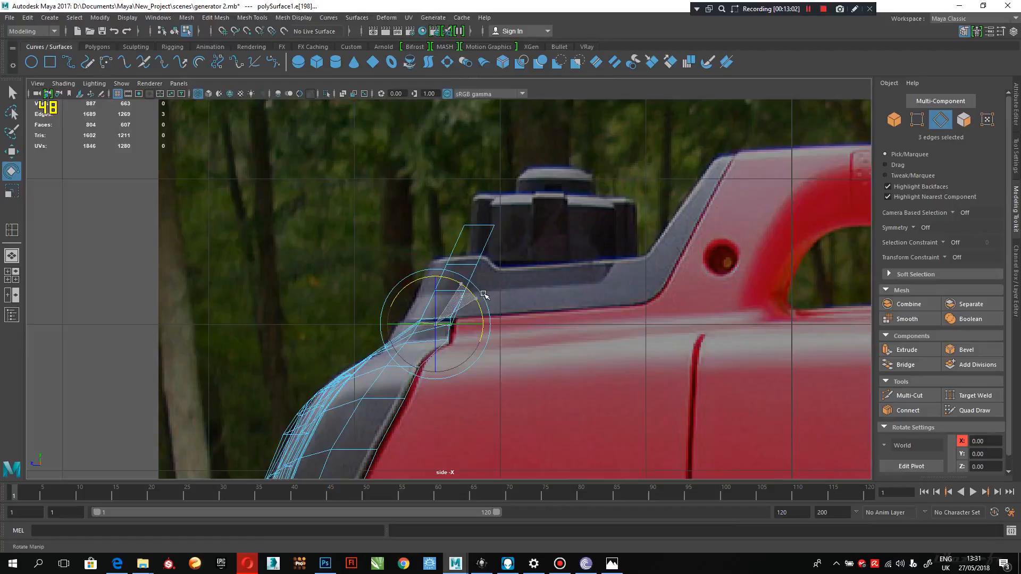
{"action": "left_click_drag", "start_coordinate": [477, 296], "coordinate": [497, 283]}
Step: Check the rotated neck base edges in the perspective and front views and undo the rotation
{"action": "key", "text": "space"}
{"action": "key", "text": "space"}
{"action": "left_click_drag", "start_coordinate": [564, 266], "coordinate": [593, 268], "text": "alt"}
{"action": "key", "text": "space"}
{"action": "key", "text": "space"}
{"action": "key", "text": "space"}
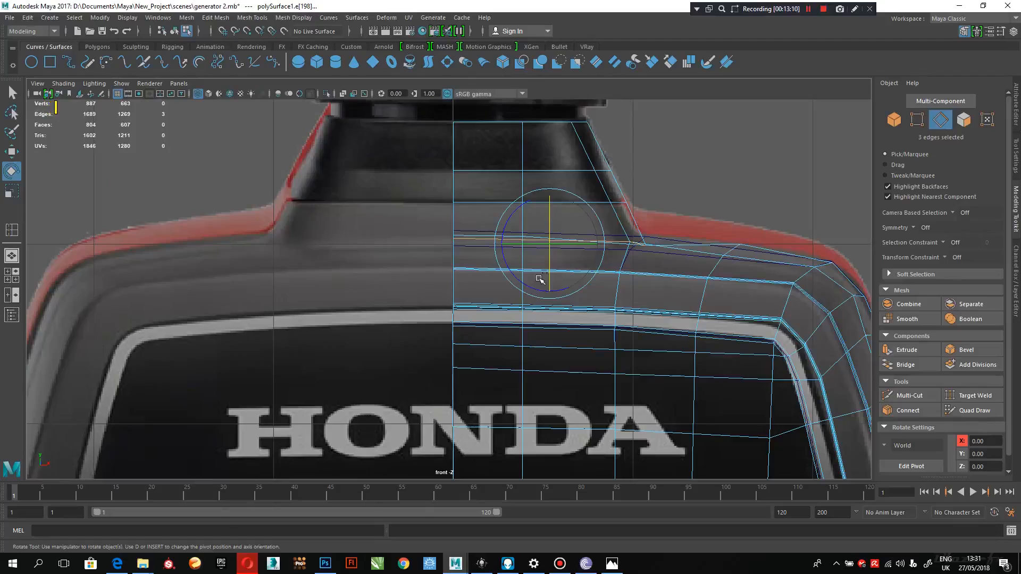
{"action": "key", "text": "ctrl+z"}
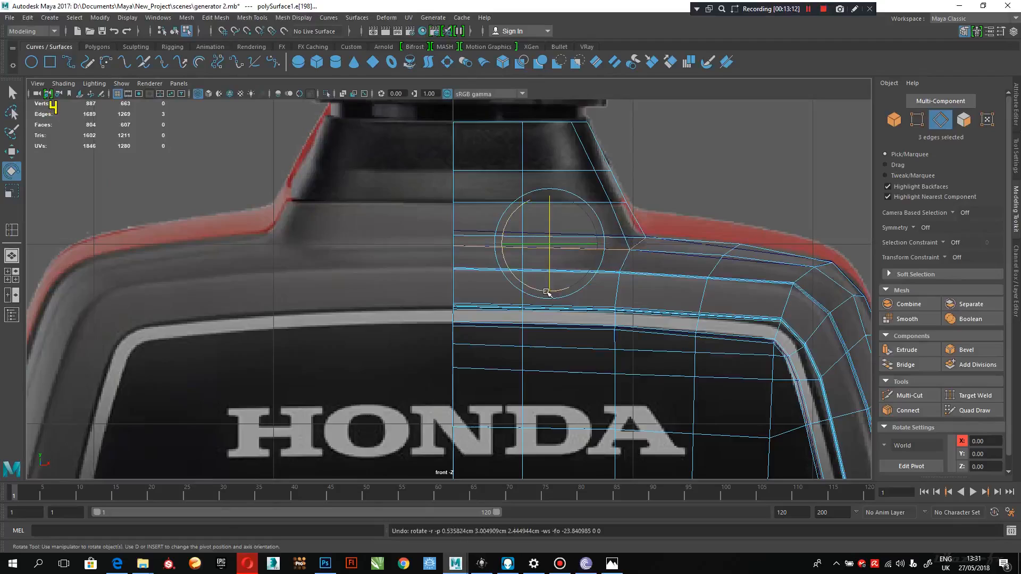
Step: Try flattening the three neck base edges vertically by scaling them, and undo it
{"action": "key", "text": "r"}
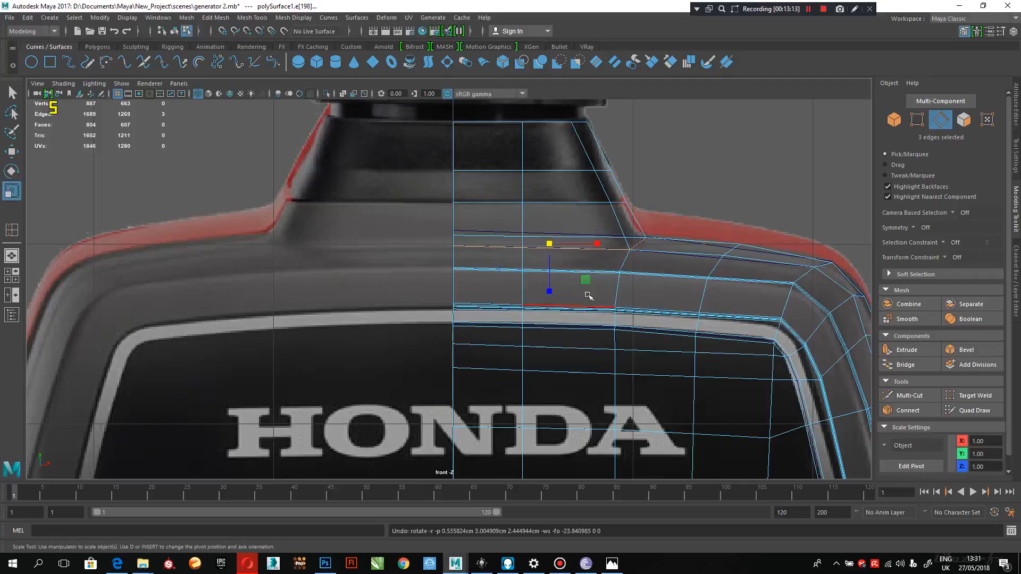
{"action": "left_click_drag", "start_coordinate": [550, 290], "coordinate": [553, 247]}
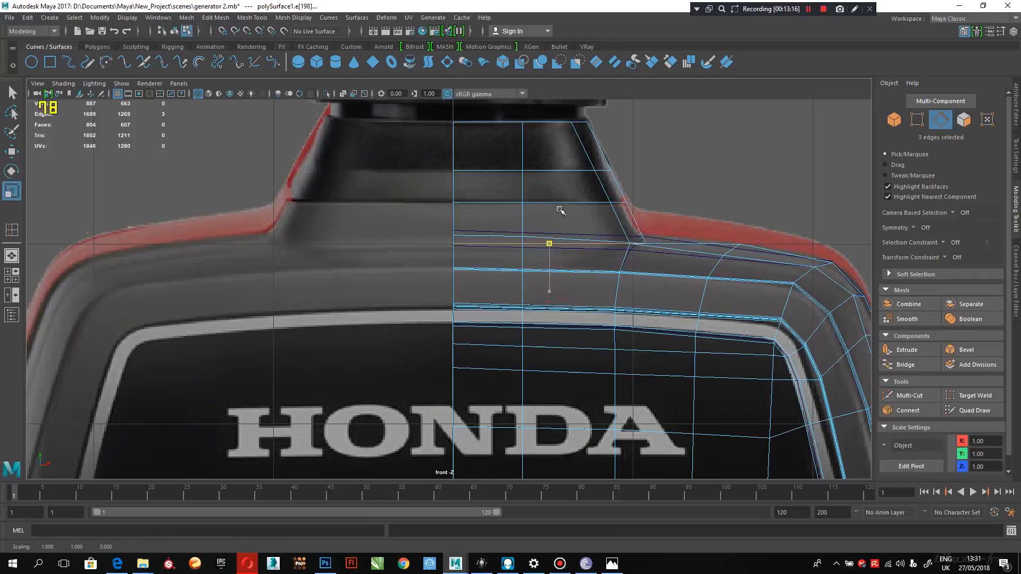
{"action": "key", "text": "ctrl+z"}
Step: Delete the six faces on the rear side of the raised neck
{"action": "key", "text": "space"}
{"action": "key", "text": "space"}
{"action": "left_click_drag", "start_coordinate": [627, 230], "coordinate": [455, 242], "text": "alt"}
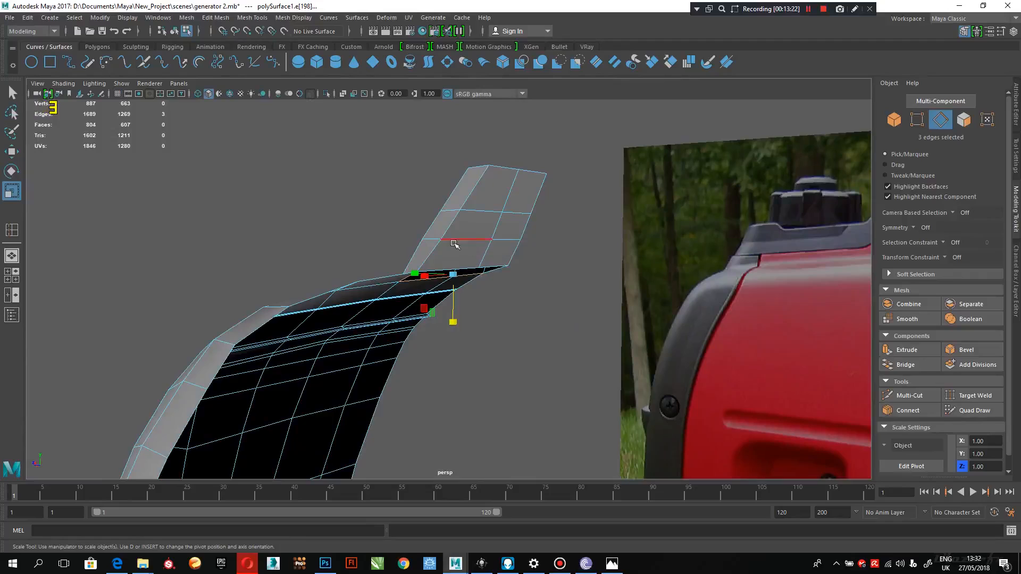
{"action": "key", "text": "q"}
{"action": "right_click_drag", "start_coordinate": [497, 189], "coordinate": [497, 216]}
{"action": "left_click", "coordinate": [495, 194]}
{"action": "left_click", "coordinate": [526, 197], "text": "shift"}
{"action": "left_click", "coordinate": [516, 226], "text": "shift"}
{"action": "left_click", "coordinate": [471, 227], "text": "shift"}
{"action": "left_click", "coordinate": [456, 254], "text": "shift"}
{"action": "left_click", "coordinate": [495, 255], "text": "shift"}
{"action": "left_click_drag", "start_coordinate": [551, 271], "coordinate": [516, 282], "text": "alt"}
{"action": "key", "text": "Delete"}
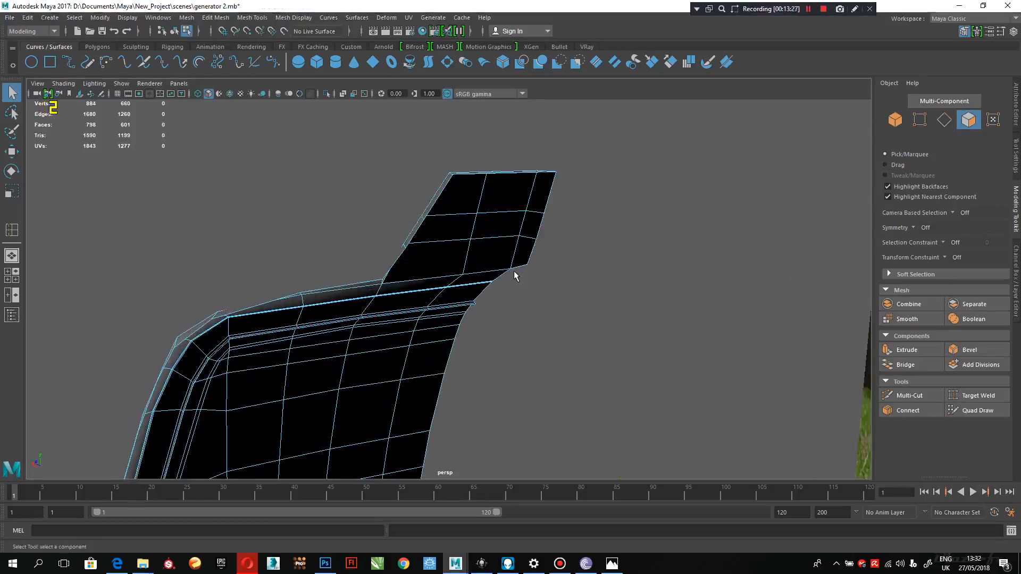
Step: Delete the three faces on the neck's inner side along the center line
{"action": "left_click_drag", "start_coordinate": [451, 311], "coordinate": [355, 301], "text": "alt"}
{"action": "left_click", "coordinate": [404, 212]}
{"action": "left_click", "coordinate": [423, 246], "text": "shift"}
{"action": "left_click", "coordinate": [426, 267], "text": "shift"}
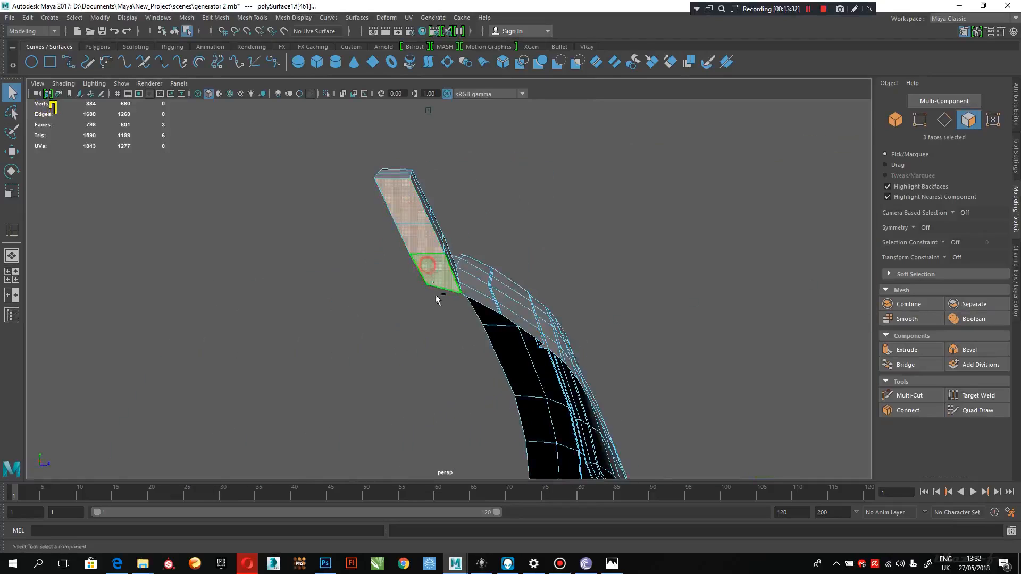
{"action": "left_click_drag", "start_coordinate": [444, 328], "coordinate": [356, 323], "text": "alt"}
{"action": "key", "text": "Delete"}
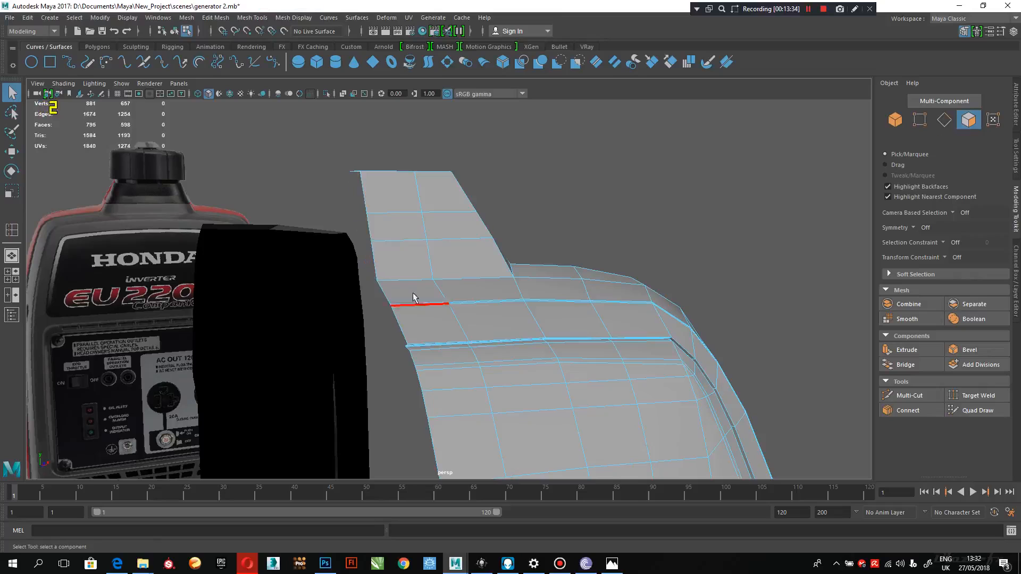
Step: Select the vertices along the casing's center line, including the neck, and align them to the center axis along X
{"action": "left_click_drag", "start_coordinate": [375, 265], "coordinate": [372, 221], "text": "alt"}
{"action": "key", "text": "space"}
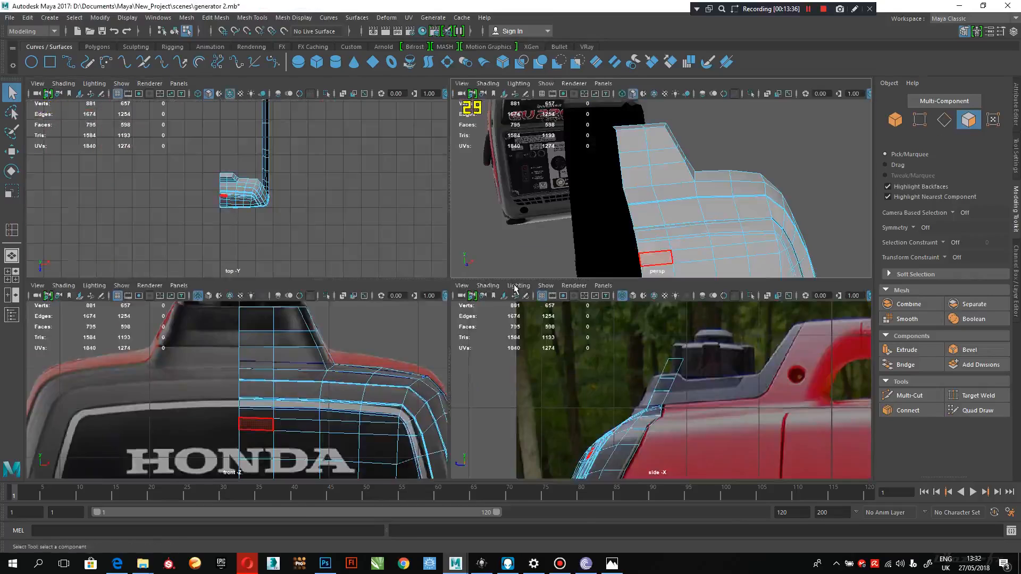
{"action": "scroll", "coordinate": [352, 379], "scroll_direction": "up", "scroll_amount": 2}
{"action": "key", "text": "space"}
{"action": "middle_click_drag", "start_coordinate": [352, 379], "coordinate": [360, 463], "text": "alt"}
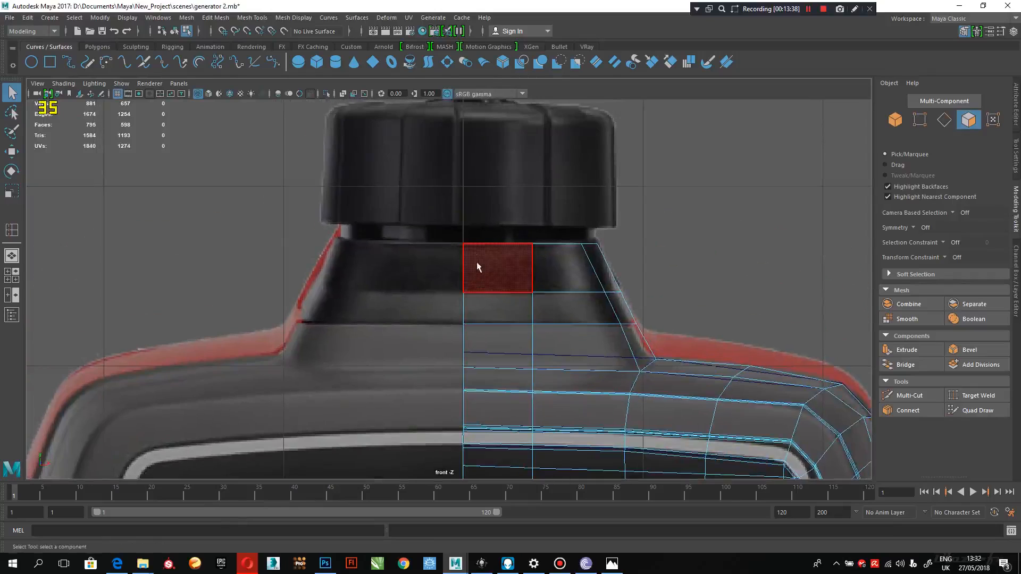
{"action": "right_click_drag", "start_coordinate": [476, 254], "coordinate": [417, 246]}
{"action": "left_click_drag", "start_coordinate": [513, 190], "coordinate": [397, 461]}
{"action": "middle_click_drag", "start_coordinate": [437, 407], "coordinate": [431, 344], "text": "alt"}
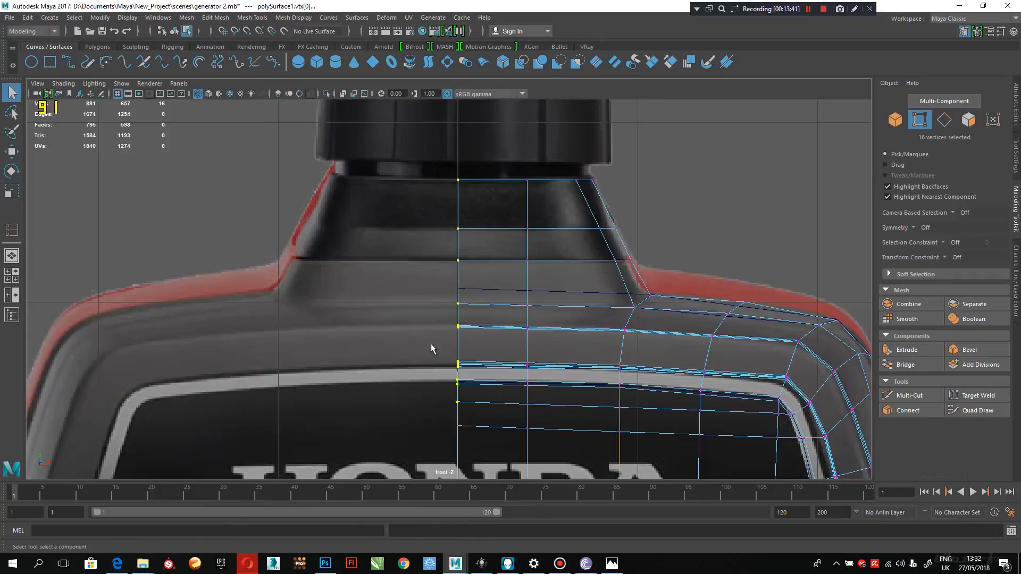
{"action": "key", "text": "w"}
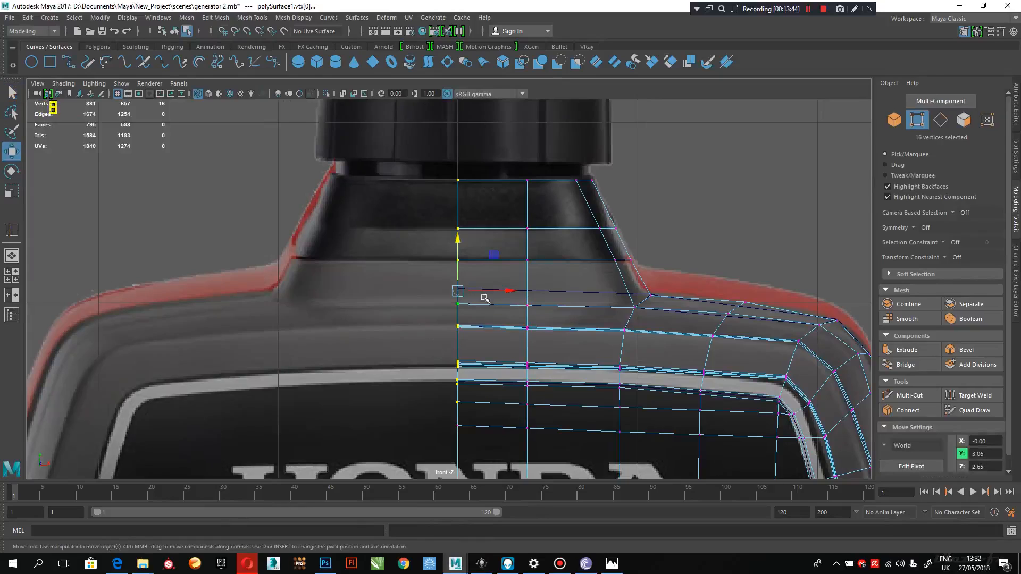
{"action": "left_click_drag", "start_coordinate": [508, 293], "coordinate": [482, 292]}
Step: Select the three edges along the raised neck's base and examine them in the perspective view
{"action": "middle_click_drag", "start_coordinate": [570, 245], "coordinate": [468, 264], "text": "alt"}
{"action": "right_click_drag", "start_coordinate": [529, 284], "coordinate": [509, 224]}
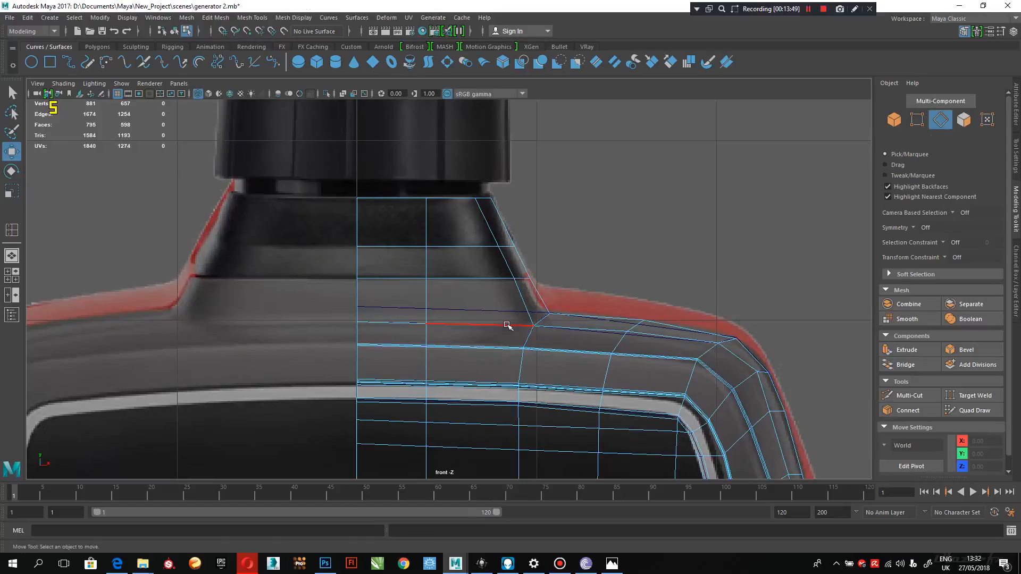
{"action": "double_click", "coordinate": [507, 324]}
{"action": "left_click", "coordinate": [541, 320], "text": "shift"}
{"action": "key", "text": "space"}
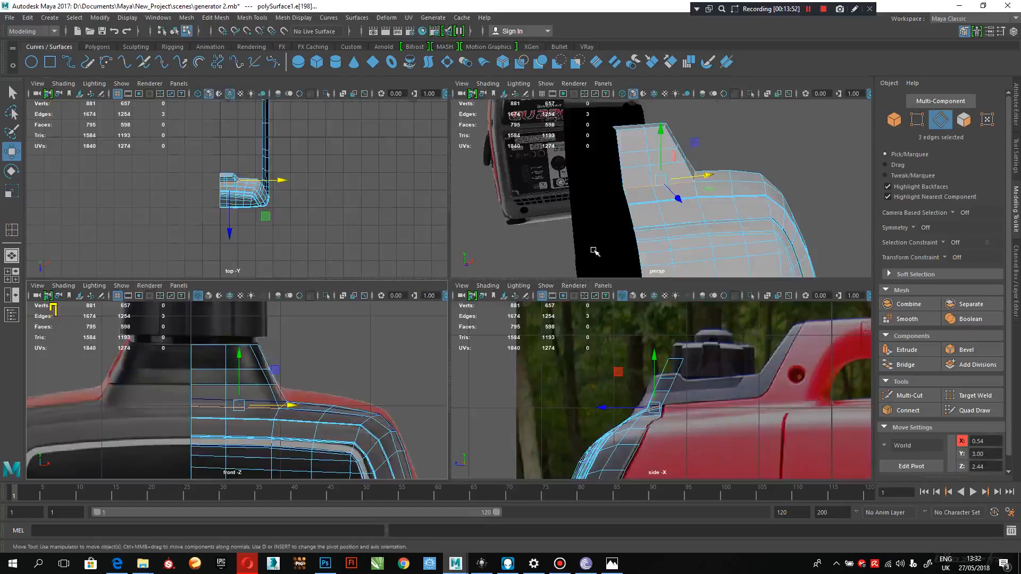
{"action": "key", "text": "space"}
{"action": "left_click_drag", "start_coordinate": [610, 234], "coordinate": [489, 243], "text": "alt"}
{"action": "middle_click_drag", "start_coordinate": [489, 244], "coordinate": [580, 223], "text": "alt"}
{"action": "left_click_drag", "start_coordinate": [580, 223], "coordinate": [564, 233], "text": "alt"}
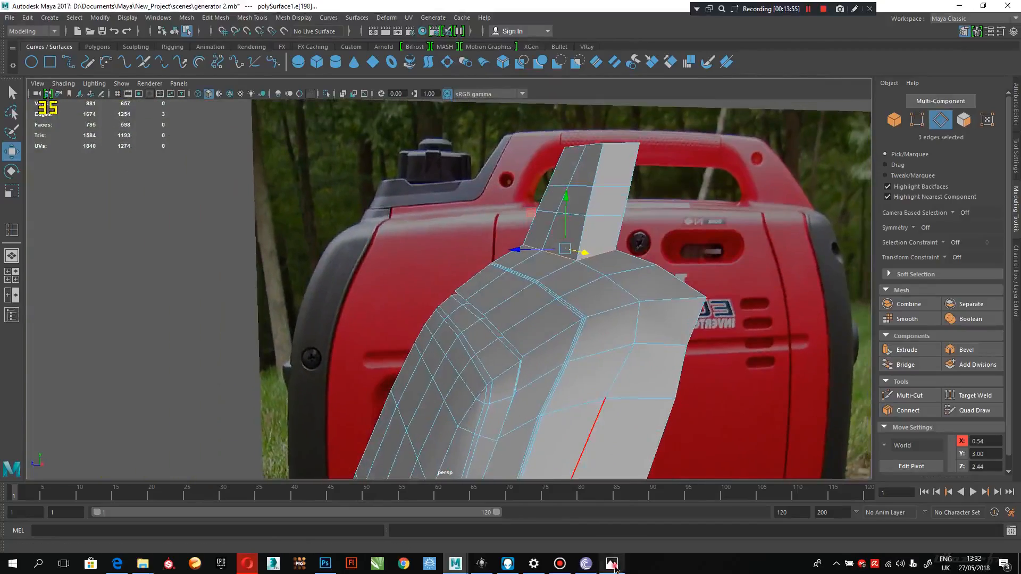
Step: Switch to the reference photo in Photos to examine the neck under the fuel cap, and return to Maya
{"action": "left_click", "coordinate": [613, 565]}
{"action": "scroll", "coordinate": [622, 180], "scroll_direction": "up", "scroll_amount": 3}
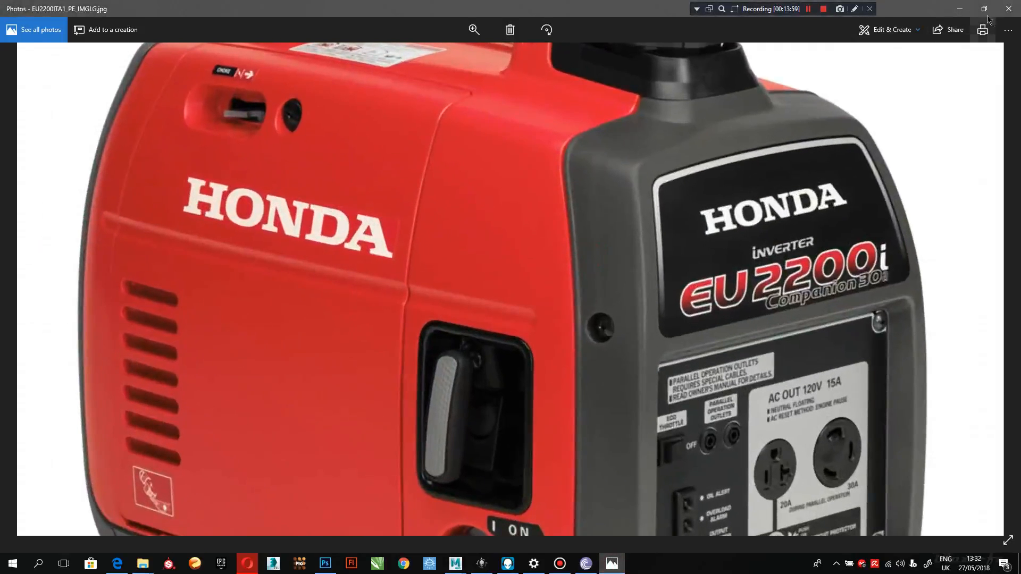
{"action": "left_click", "coordinate": [954, 9]}
{"action": "mouse_move", "coordinate": [425, 280]}
{"action": "left_mouse_down", "text": "alt"}
{"action": "mouse_move", "coordinate": [455, 292]}
{"action": "mouse_move", "coordinate": [432, 285]}
{"action": "left_mouse_up", "text": "alt"}
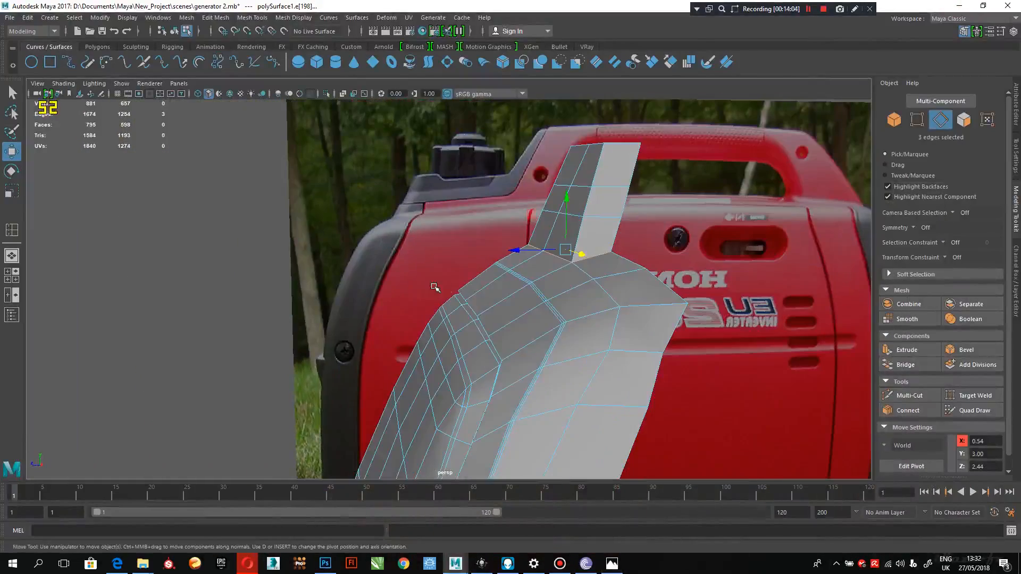
Step: Preview the end casing smoothed, inspect the neck and front panel in object mode, and restore the unsmoothed display
{"action": "key", "text": "3"}
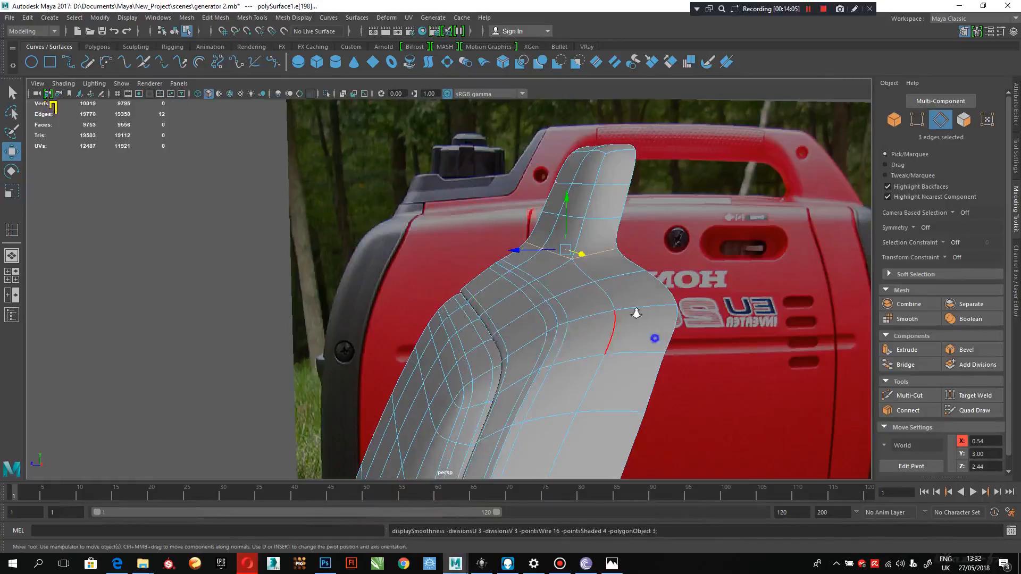
{"action": "right_click_drag", "start_coordinate": [653, 339], "coordinate": [564, 242], "text": "alt"}
{"action": "right_click_drag", "start_coordinate": [553, 197], "coordinate": [588, 175]}
{"action": "left_click", "coordinate": [200, 260]}
{"action": "left_click_drag", "start_coordinate": [314, 308], "coordinate": [451, 216], "text": "alt"}
{"action": "left_click_drag", "start_coordinate": [532, 263], "coordinate": [373, 246], "text": "alt"}
{"action": "right_click_drag", "start_coordinate": [417, 289], "coordinate": [553, 371], "text": "alt"}
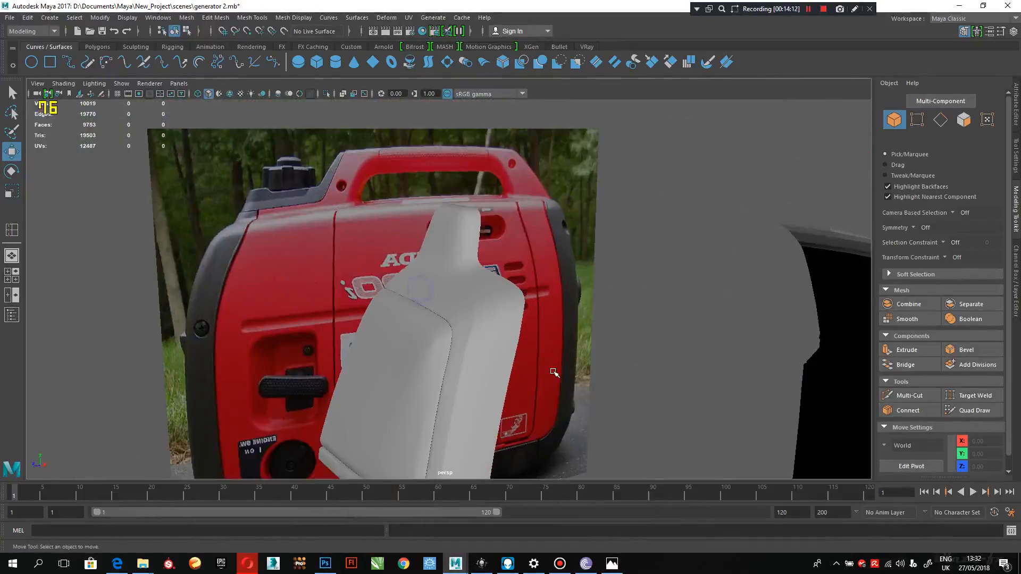
{"action": "left_click_drag", "start_coordinate": [506, 355], "coordinate": [547, 298], "text": "alt"}
{"action": "right_click_drag", "start_coordinate": [478, 242], "coordinate": [544, 320], "text": "alt"}
{"action": "mouse_move", "coordinate": [517, 303]}
{"action": "left_mouse_down", "text": "alt"}
{"action": "mouse_move", "coordinate": [517, 228]}
{"action": "mouse_move", "coordinate": [502, 296]}
{"action": "left_mouse_up", "text": "alt"}
{"action": "right_click_drag", "start_coordinate": [501, 298], "coordinate": [476, 272], "text": "alt"}
{"action": "left_click", "coordinate": [477, 273]}
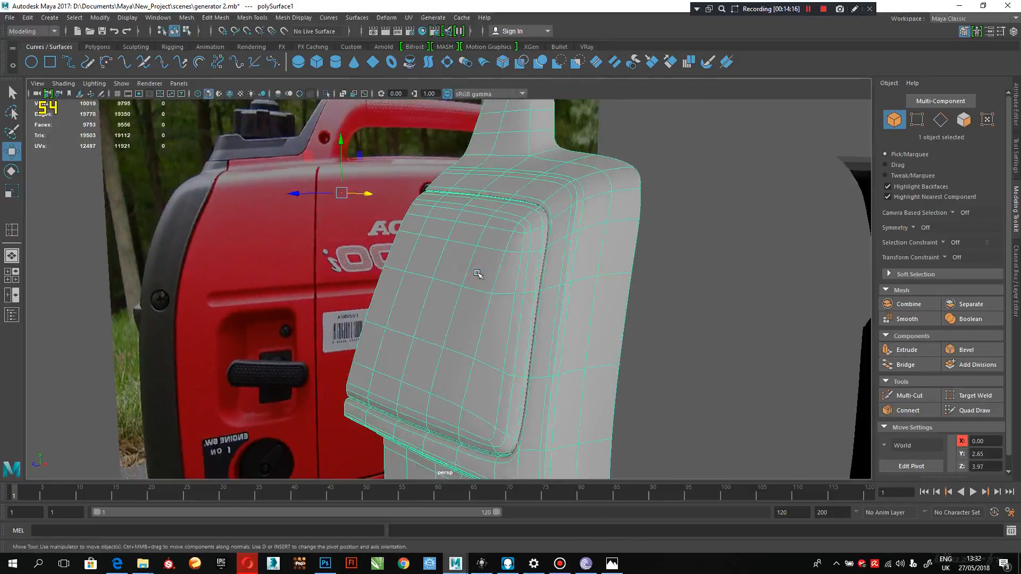
{"action": "key", "text": "1"}
Step: Adjust the two side vertices on the neck's lower loop and the outer base corner vertex along X to match the front reference
{"action": "left_click_drag", "start_coordinate": [535, 276], "coordinate": [440, 277], "text": "alt"}
{"action": "right_click_drag", "start_coordinate": [441, 276], "coordinate": [492, 345], "text": "alt"}
{"action": "left_click", "coordinate": [631, 264]}
{"action": "right_click_drag", "start_coordinate": [485, 251], "coordinate": [511, 313], "text": "alt"}
{"action": "left_click", "coordinate": [509, 308]}
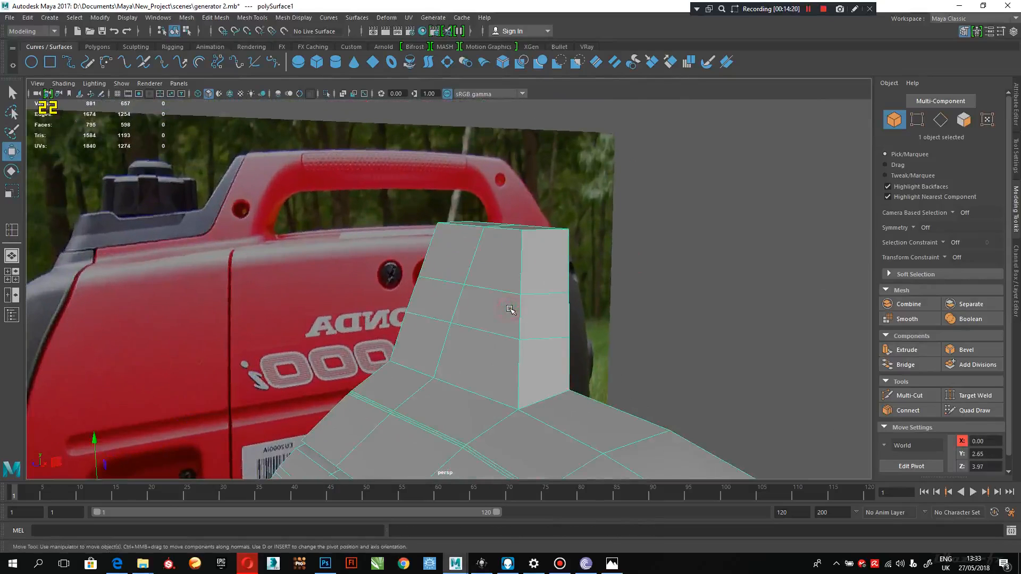
{"action": "key", "text": "space"}
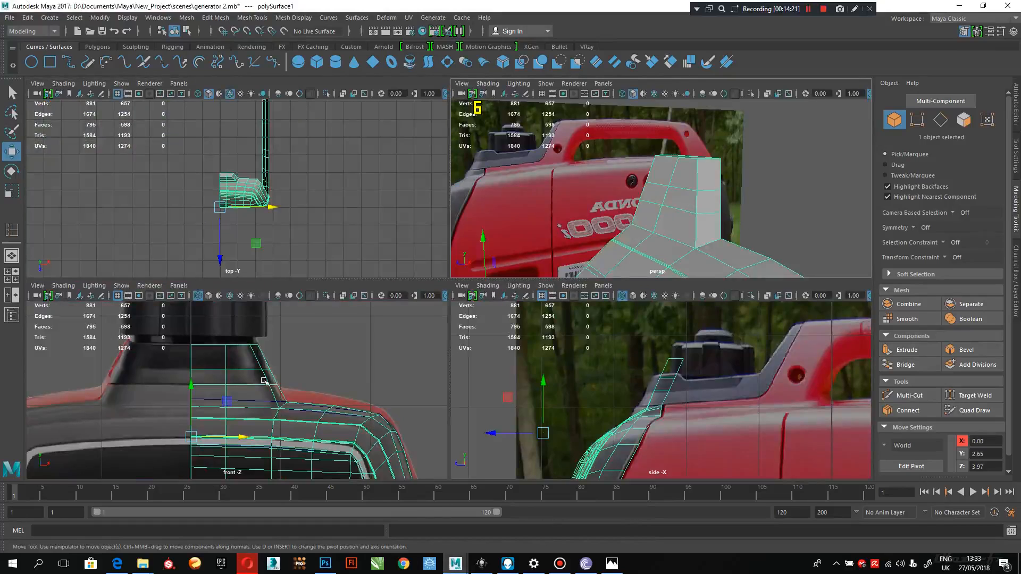
{"action": "key", "text": "space"}
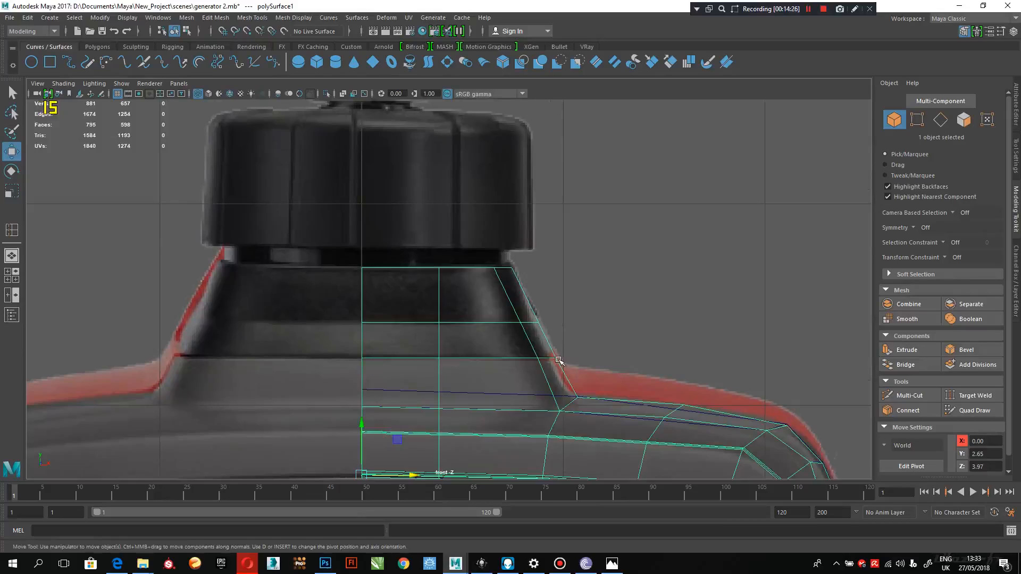
{"action": "right_click_drag", "start_coordinate": [556, 366], "coordinate": [502, 251]}
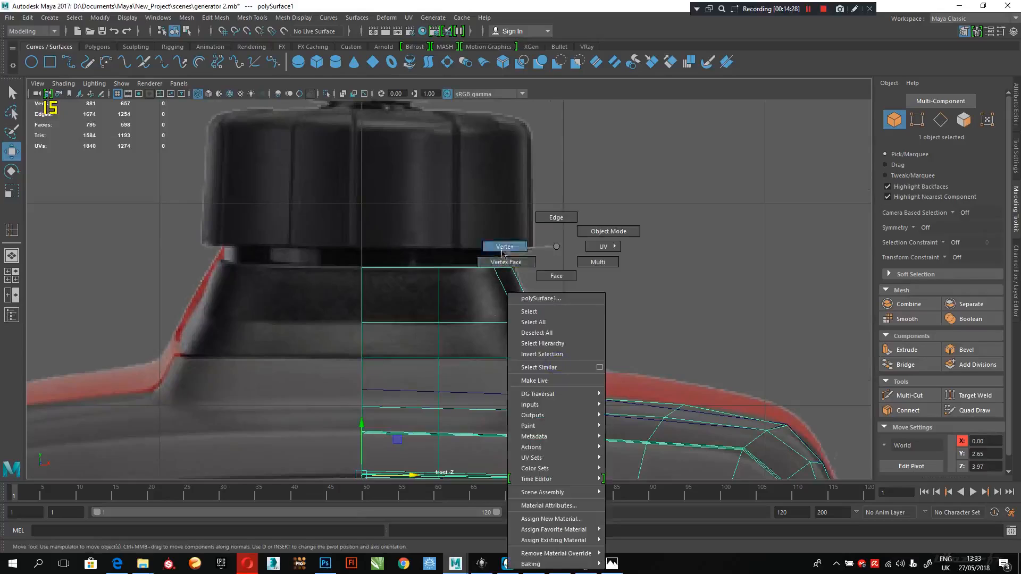
{"action": "left_click_drag", "start_coordinate": [601, 341], "coordinate": [495, 376]}
{"action": "left_click_drag", "start_coordinate": [570, 358], "coordinate": [568, 358]}
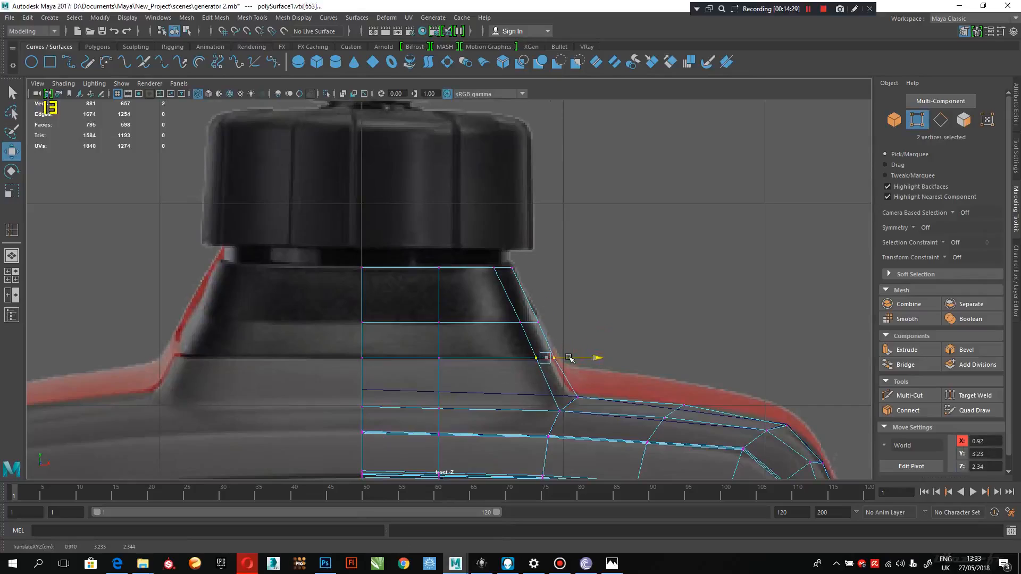
{"action": "left_click", "coordinate": [598, 396]}
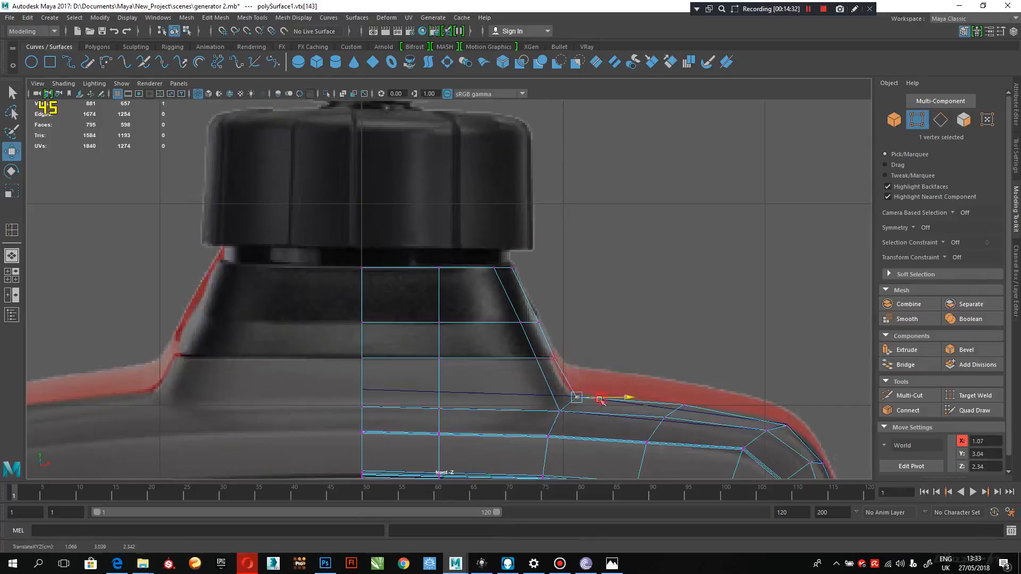
{"action": "left_click_drag", "start_coordinate": [601, 398], "coordinate": [602, 399]}
Step: Compare the neck's base and the casing's overall outline with the side and front reference images
{"action": "key", "text": "space"}
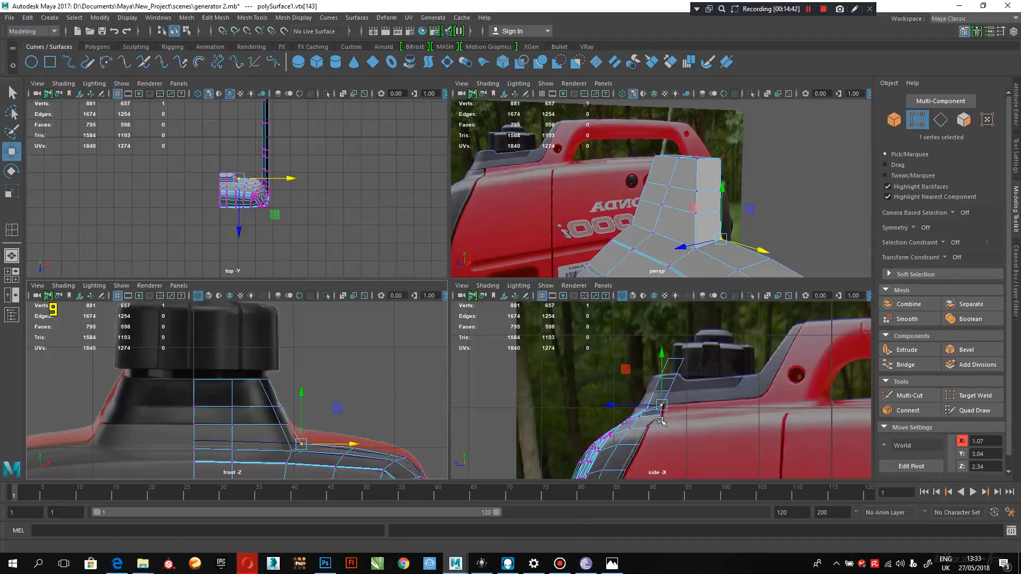
{"action": "scroll", "coordinate": [675, 423], "scroll_direction": "up", "scroll_amount": 4}
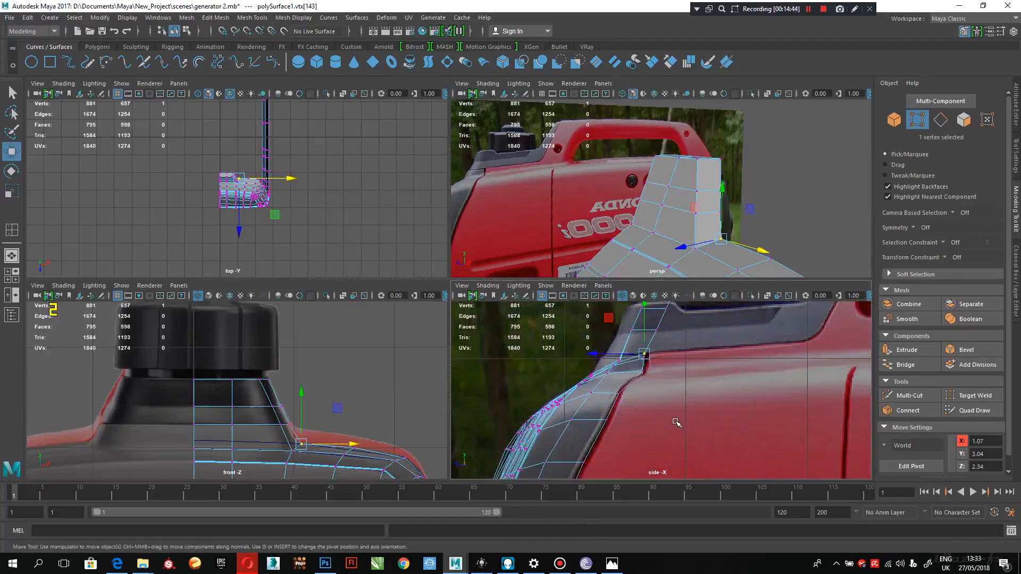
{"action": "middle_click_drag", "start_coordinate": [230, 404], "coordinate": [235, 368], "text": "alt"}
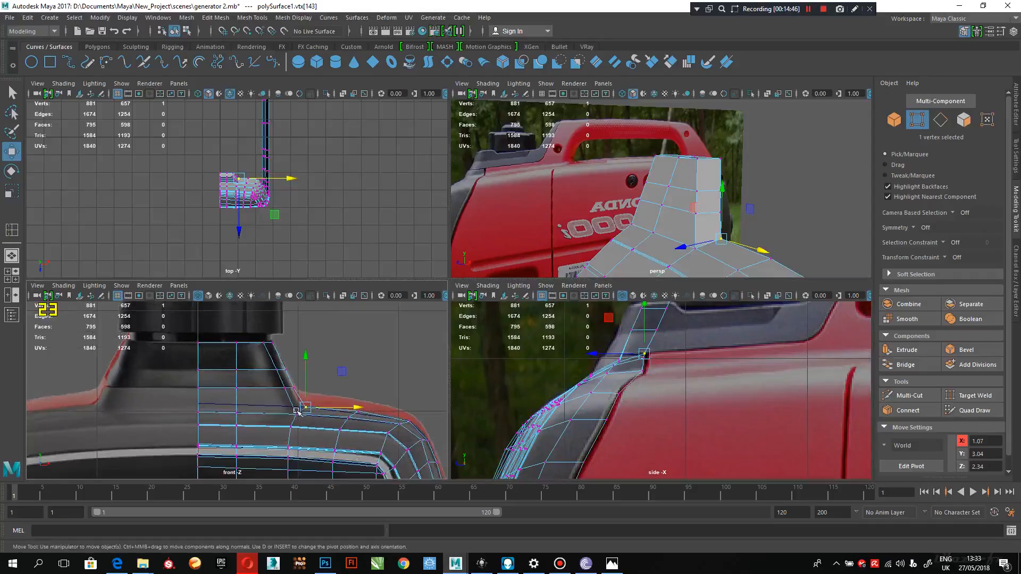
{"action": "key", "text": "space"}
{"action": "scroll", "coordinate": [539, 323], "scroll_direction": "down", "scroll_amount": 8}
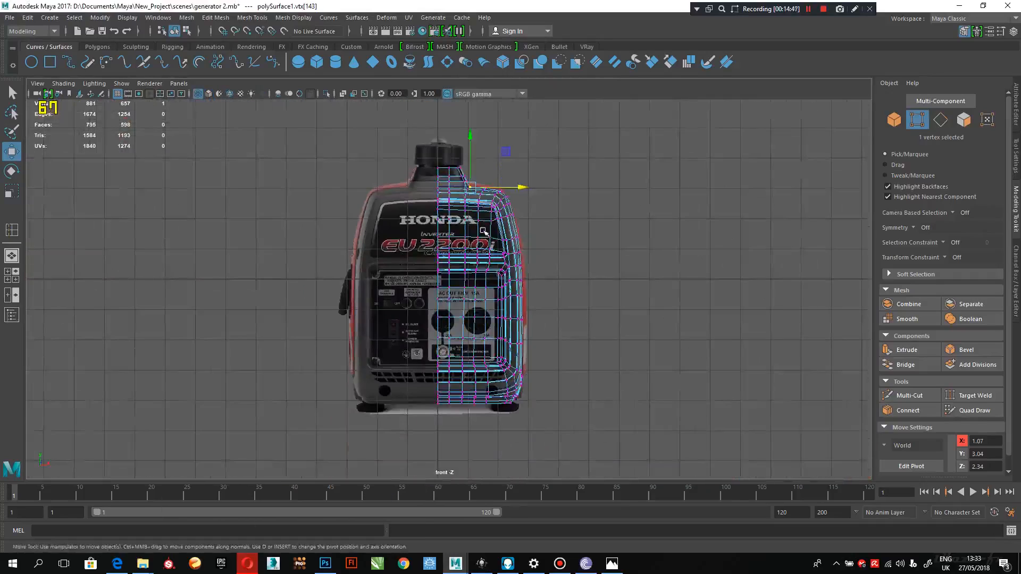
{"action": "middle_click_drag", "start_coordinate": [472, 184], "coordinate": [446, 145], "text": "alt"}
{"action": "scroll", "coordinate": [491, 312], "scroll_direction": "up", "scroll_amount": 3}
{"action": "middle_click_drag", "start_coordinate": [450, 315], "coordinate": [518, 324], "text": "alt"}
{"action": "middle_click_drag", "start_coordinate": [446, 262], "coordinate": [372, 362], "text": "alt"}
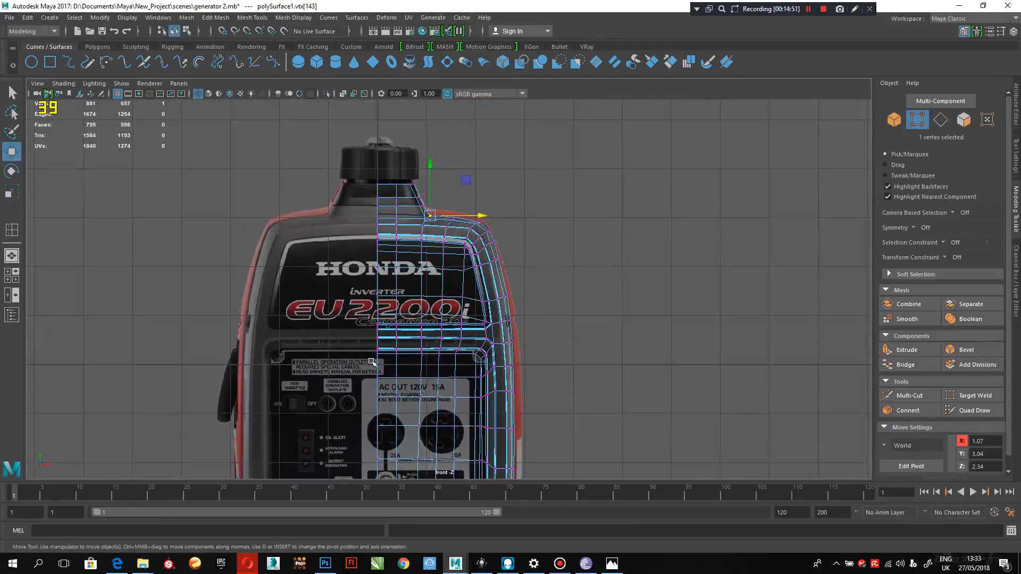
Step: Fine-tune the height of the casing's top edge vertex between the neck and the rounded corner in the front view
{"action": "right_click_drag", "start_coordinate": [428, 208], "coordinate": [685, 441], "text": "alt"}
{"action": "middle_click_drag", "start_coordinate": [405, 264], "coordinate": [420, 351], "text": "alt"}
{"action": "right_click_drag", "start_coordinate": [445, 224], "coordinate": [606, 366], "text": "alt"}
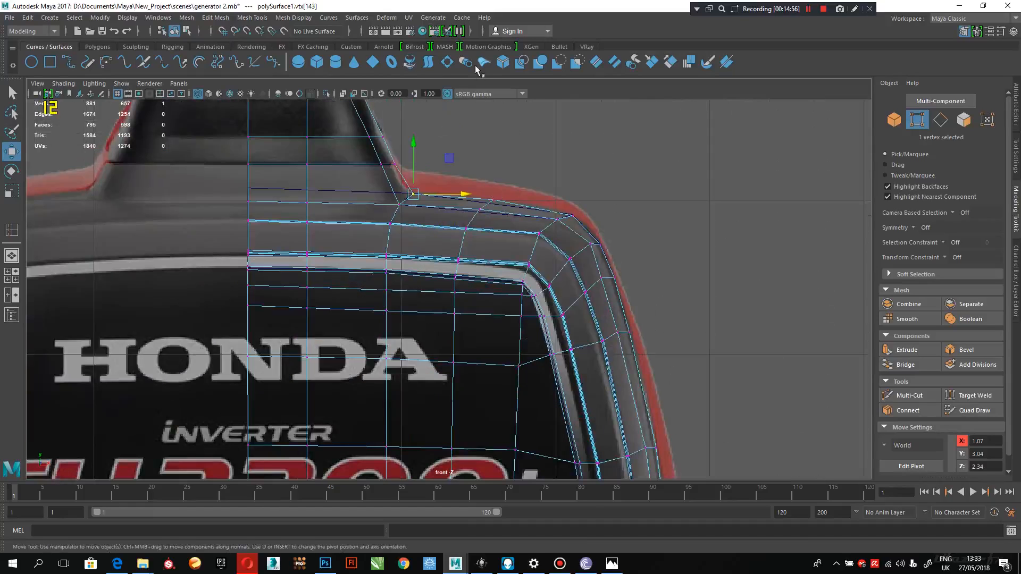
{"action": "scroll", "coordinate": [485, 198], "scroll_direction": "up", "scroll_amount": 3}
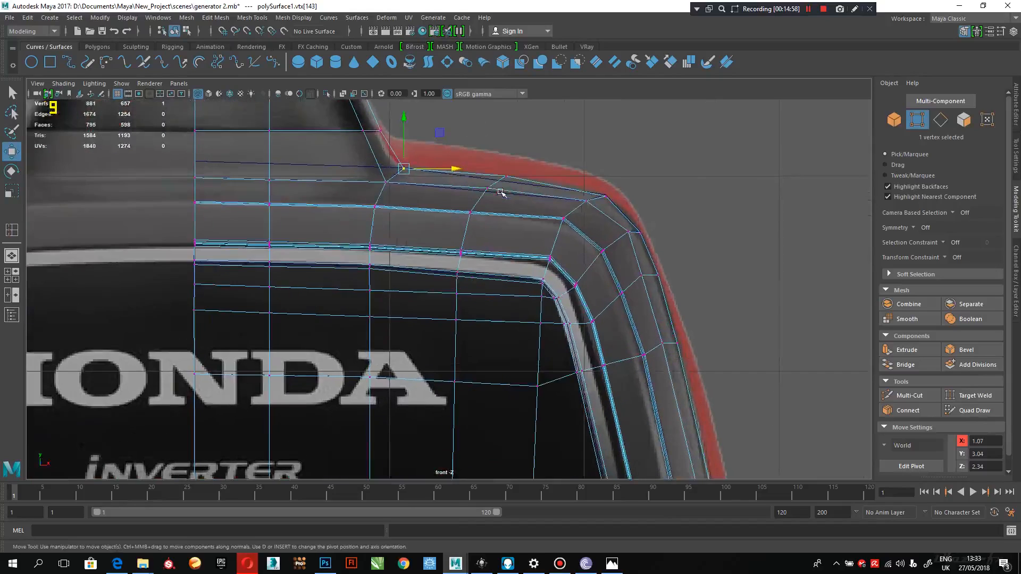
{"action": "middle_click_drag", "start_coordinate": [533, 183], "coordinate": [562, 256], "text": "alt"}
{"action": "left_click", "coordinate": [534, 249]}
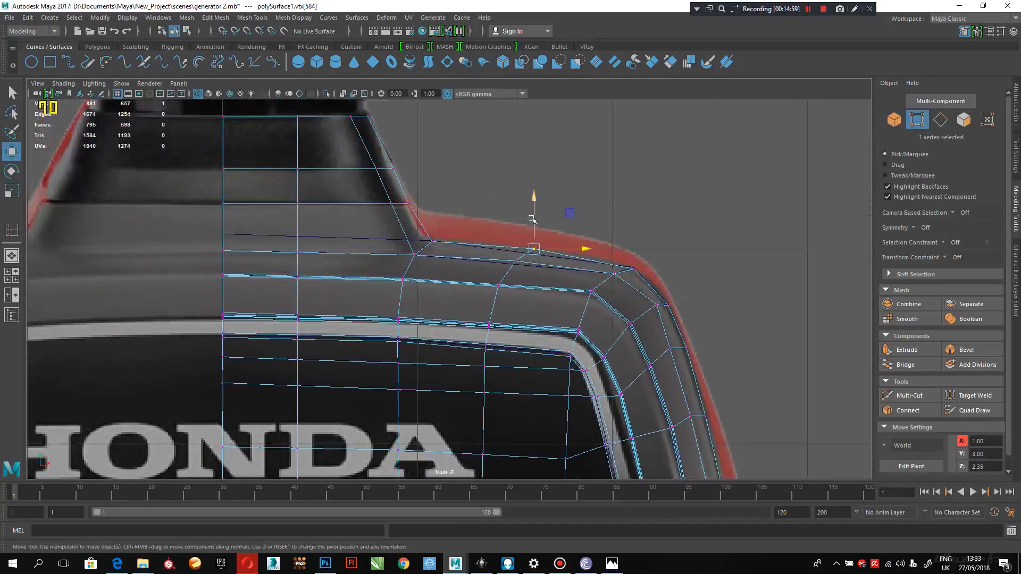
{"action": "left_click_drag", "start_coordinate": [534, 197], "coordinate": [534, 197]}
Step: Adjust the vertices around the casing's rounded upper corner to smooth its outline in the front view, and clear the selection
{"action": "left_click", "coordinate": [668, 304]}
{"action": "left_click", "coordinate": [659, 305]}
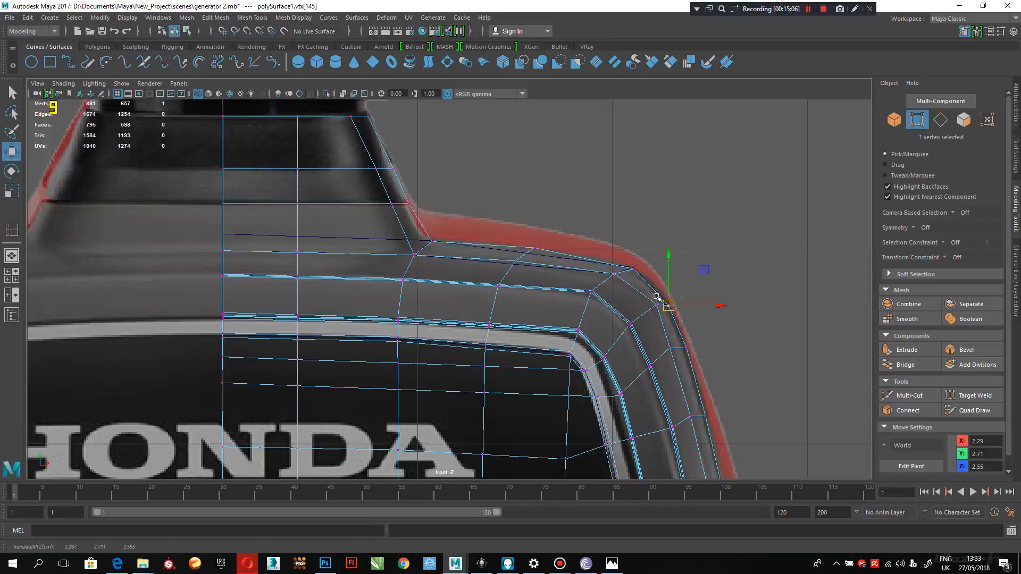
{"action": "left_click", "coordinate": [643, 305]}
{"action": "left_click_drag", "start_coordinate": [660, 288], "coordinate": [659, 285]}
{"action": "middle_click_drag", "start_coordinate": [703, 394], "coordinate": [667, 270], "text": "alt"}
{"action": "left_click", "coordinate": [625, 227]}
{"action": "left_click_drag", "start_coordinate": [659, 227], "coordinate": [661, 227]}
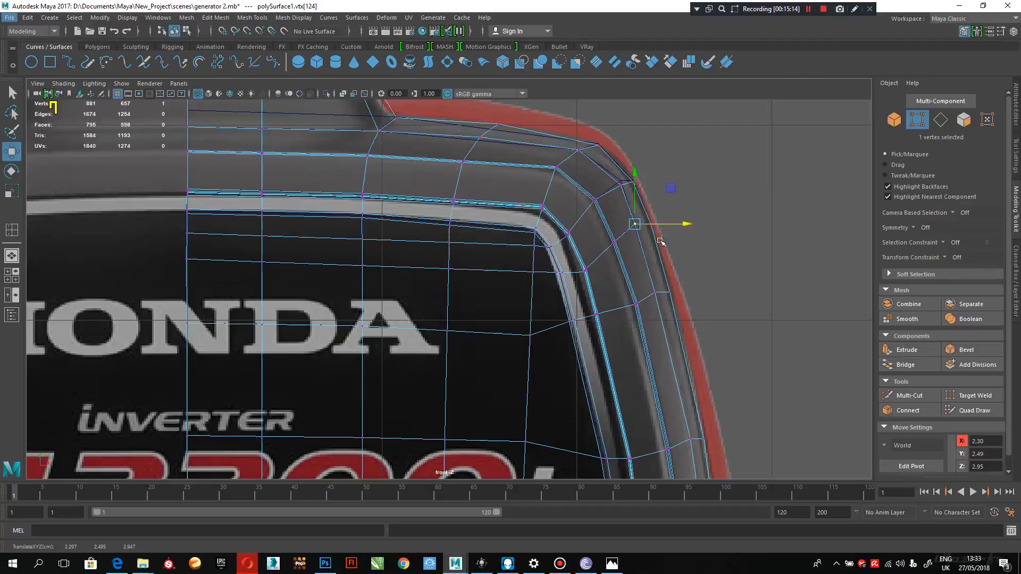
{"action": "left_click", "coordinate": [771, 268]}
Step: Inspect the casing's side strip and bottom frame in the perspective view
{"action": "key", "text": "space"}
{"action": "key", "text": "space"}
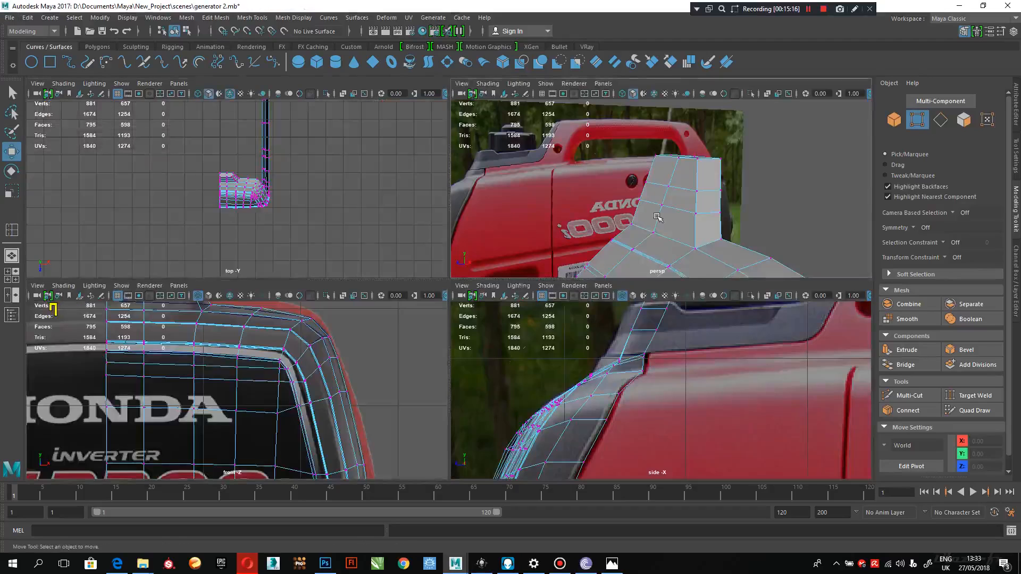
{"action": "left_click_drag", "start_coordinate": [697, 351], "coordinate": [294, 265], "text": "alt"}
{"action": "right_click_drag", "start_coordinate": [294, 264], "coordinate": [343, 276], "text": "alt"}
{"action": "left_click_drag", "start_coordinate": [344, 277], "coordinate": [381, 268], "text": "alt"}
{"action": "left_click_drag", "start_coordinate": [554, 326], "coordinate": [525, 303], "text": "alt"}
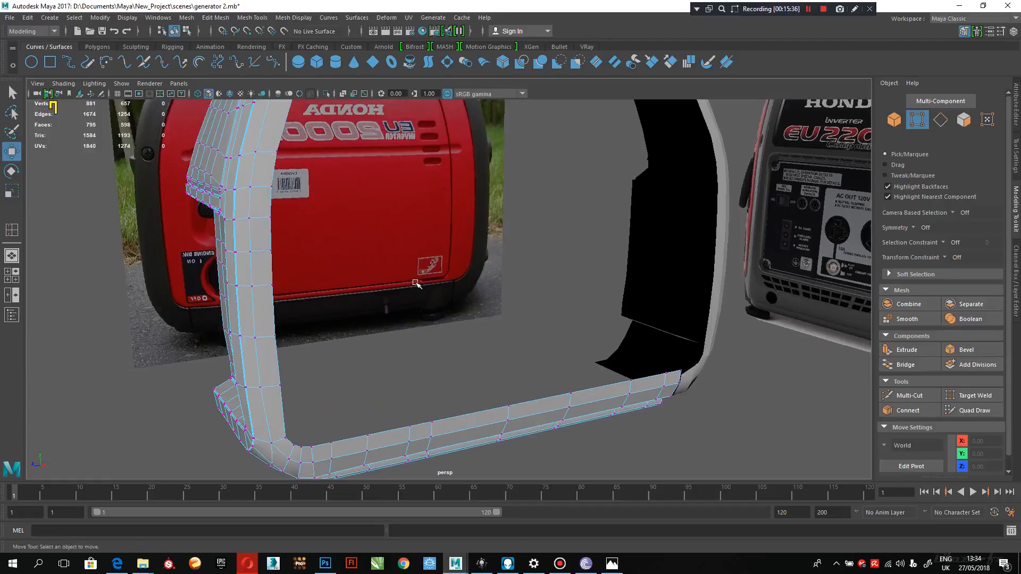
Step: Compare the casing's profile with the side reference image, from the fuel cap area down to the bottom frame
{"action": "key", "text": "space"}
{"action": "key", "text": "space"}
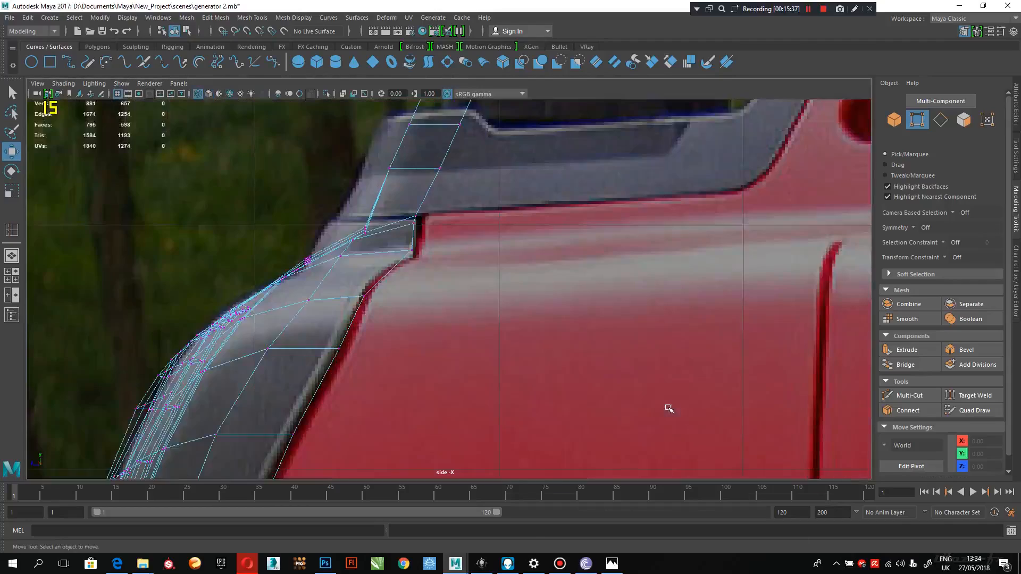
{"action": "right_click_drag", "start_coordinate": [668, 410], "coordinate": [579, 344], "text": "alt"}
{"action": "middle_click_drag", "start_coordinate": [565, 314], "coordinate": [581, 358], "text": "alt"}
{"action": "right_click_drag", "start_coordinate": [581, 358], "coordinate": [661, 348], "text": "alt"}
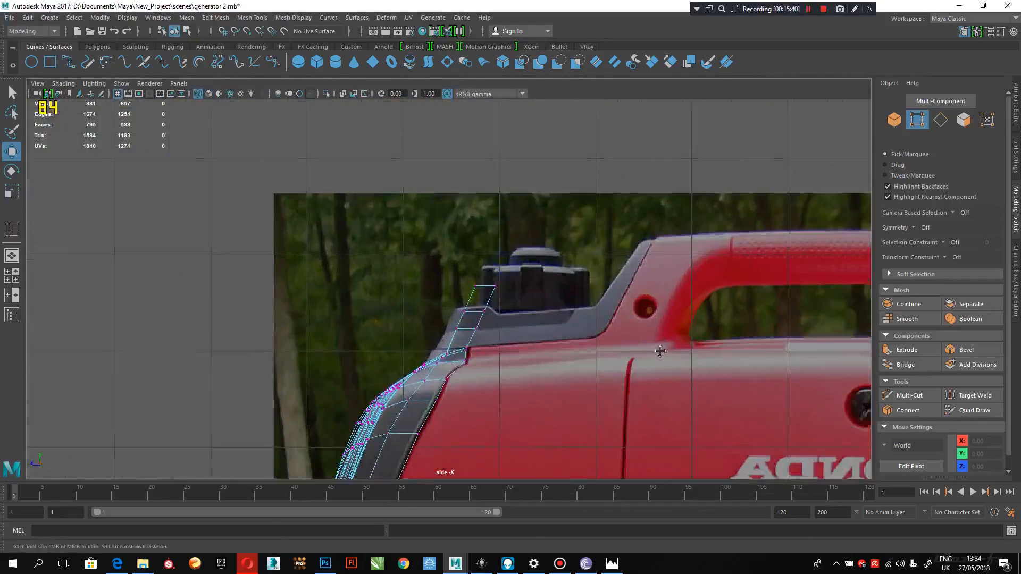
{"action": "middle_click_drag", "start_coordinate": [524, 287], "coordinate": [467, 255], "text": "alt"}
{"action": "right_click_drag", "start_coordinate": [467, 255], "coordinate": [570, 351], "text": "alt"}
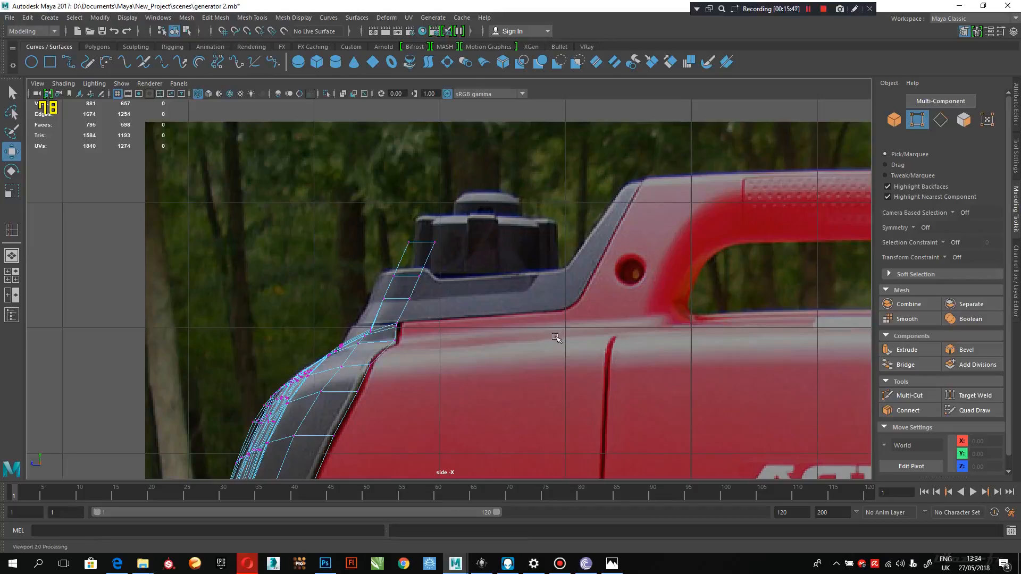
{"action": "right_click_drag", "start_coordinate": [661, 383], "coordinate": [547, 306], "text": "alt"}
{"action": "mouse_move", "coordinate": [546, 306]}
{"action": "middle_mouse_down", "text": "alt"}
{"action": "mouse_move", "coordinate": [540, 240]}
{"action": "mouse_move", "coordinate": [508, 191]}
{"action": "middle_mouse_up", "text": "alt"}
{"action": "mouse_move", "coordinate": [533, 273]}
{"action": "middle_mouse_down", "text": "alt"}
{"action": "mouse_move", "coordinate": [526, 288]}
{"action": "mouse_move", "coordinate": [551, 218]}
{"action": "middle_mouse_up", "text": "alt"}
{"action": "right_click_drag", "start_coordinate": [551, 218], "coordinate": [521, 315], "text": "alt"}
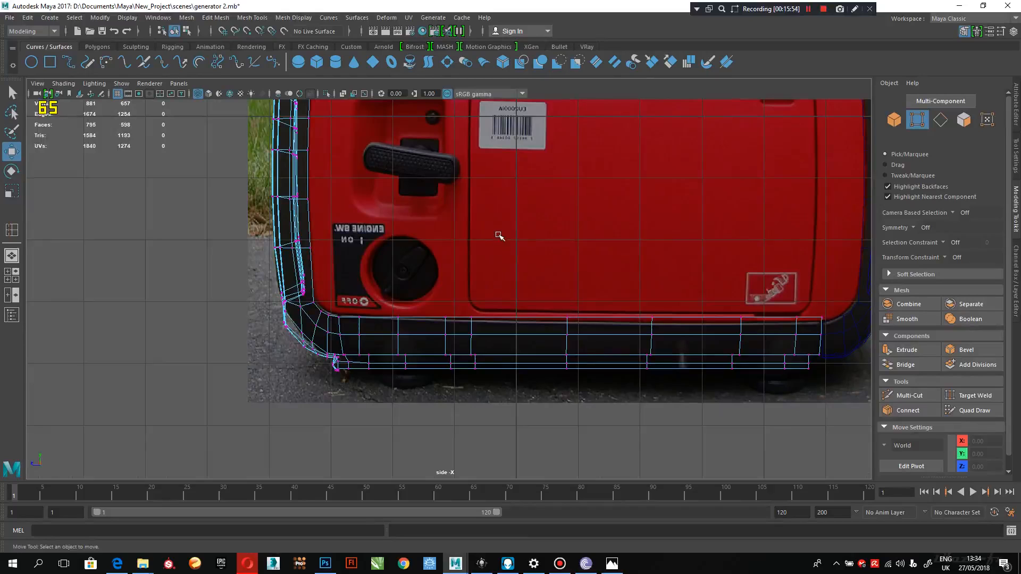
{"action": "middle_click_drag", "start_coordinate": [495, 222], "coordinate": [455, 353], "text": "alt"}
{"action": "middle_click_drag", "start_coordinate": [454, 269], "coordinate": [510, 347], "text": "alt"}
{"action": "middle_click_drag", "start_coordinate": [489, 301], "coordinate": [500, 377], "text": "alt"}
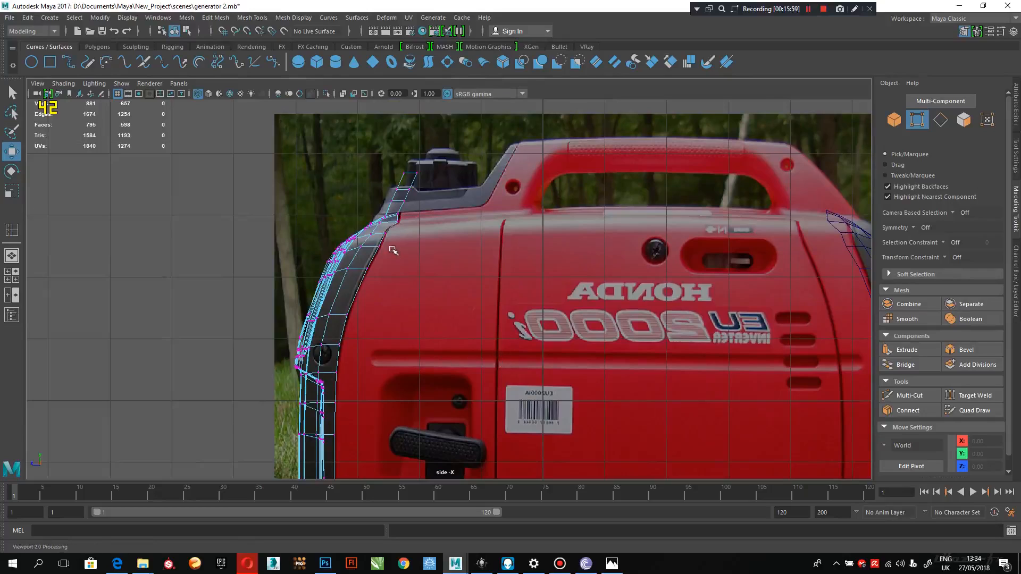
Step: Examine the neck and the grey trim around the fuel cap against the side and front reference images
{"action": "scroll", "coordinate": [394, 251], "scroll_direction": "up", "scroll_amount": 1}
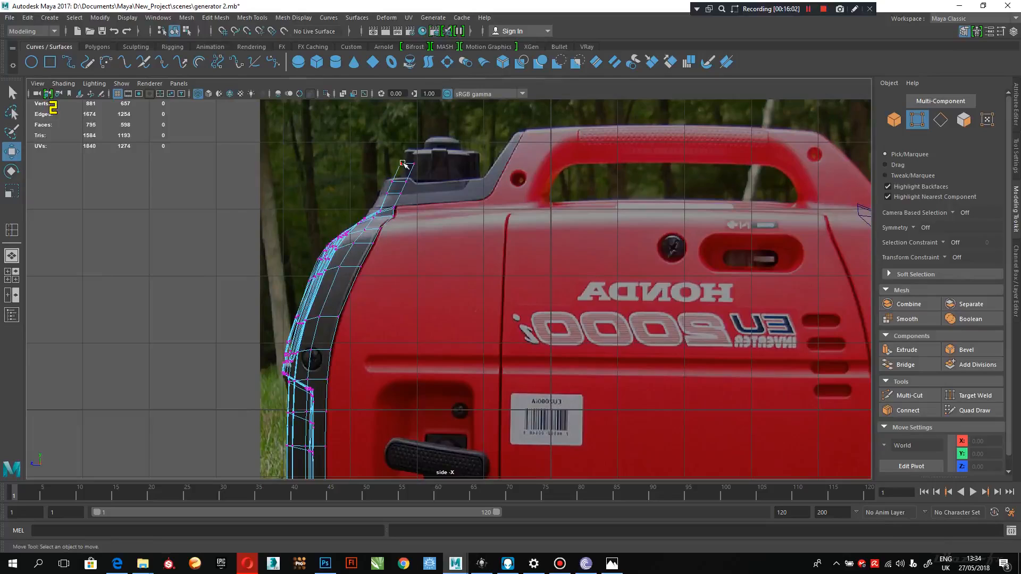
{"action": "middle_click_drag", "start_coordinate": [435, 196], "coordinate": [346, 334], "text": "alt"}
{"action": "right_click_drag", "start_coordinate": [346, 334], "coordinate": [383, 371], "text": "alt"}
{"action": "middle_click_drag", "start_coordinate": [382, 371], "coordinate": [527, 298], "text": "alt"}
{"action": "right_click_drag", "start_coordinate": [526, 298], "coordinate": [488, 262], "text": "alt"}
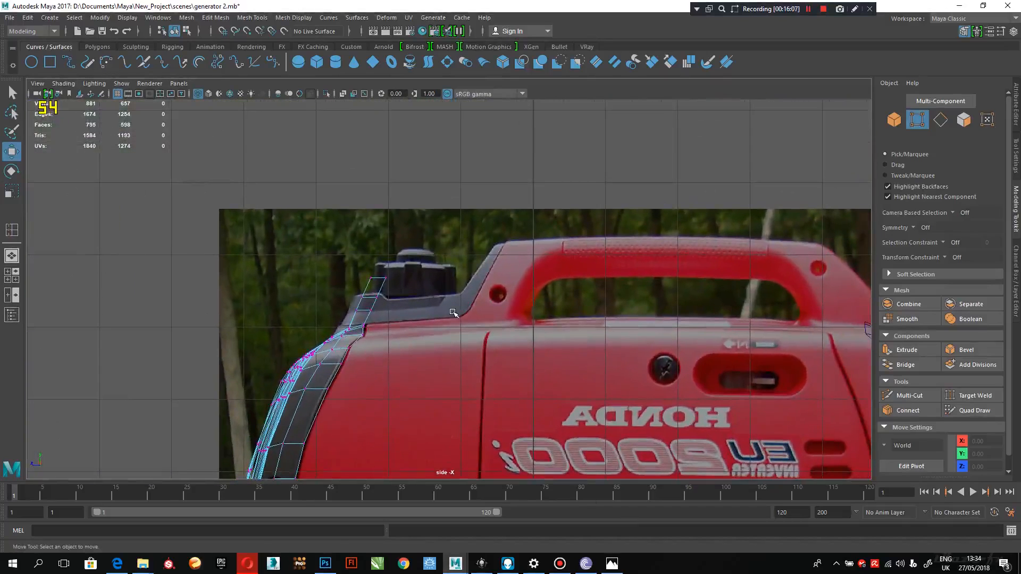
{"action": "key", "text": "space"}
{"action": "key", "text": "space"}
{"action": "scroll", "coordinate": [495, 396], "scroll_direction": "down", "scroll_amount": 5}
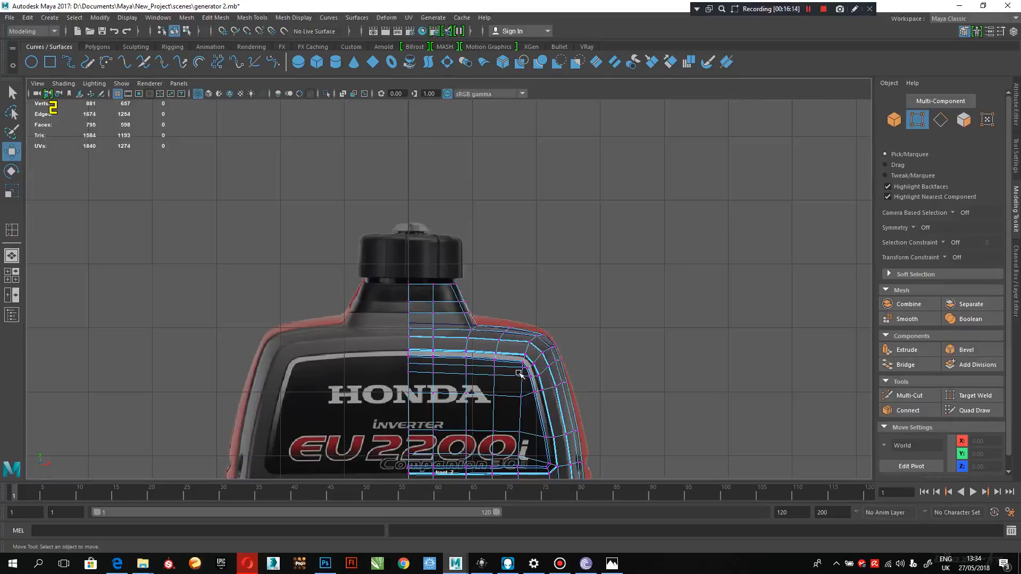
{"action": "key", "text": "space"}
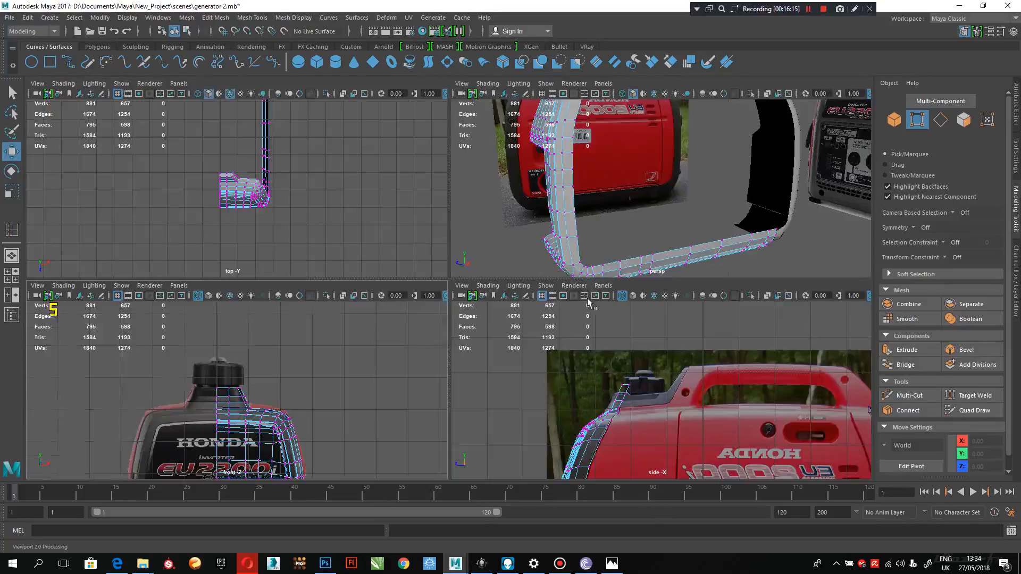
Step: Adjust a vertex on the side strip's inner edge just below the upper corner to follow the side reference image
{"action": "key", "text": "space"}
{"action": "left_click_drag", "start_coordinate": [583, 332], "coordinate": [537, 388], "text": "alt"}
{"action": "key", "text": "space"}
{"action": "key", "text": "space"}
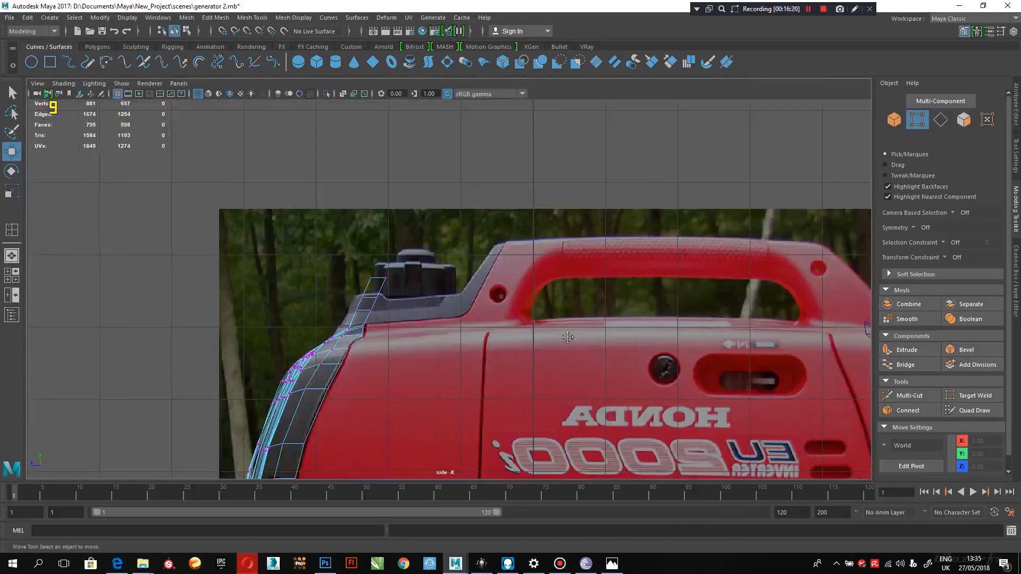
{"action": "scroll", "coordinate": [569, 340], "scroll_direction": "up", "scroll_amount": 5}
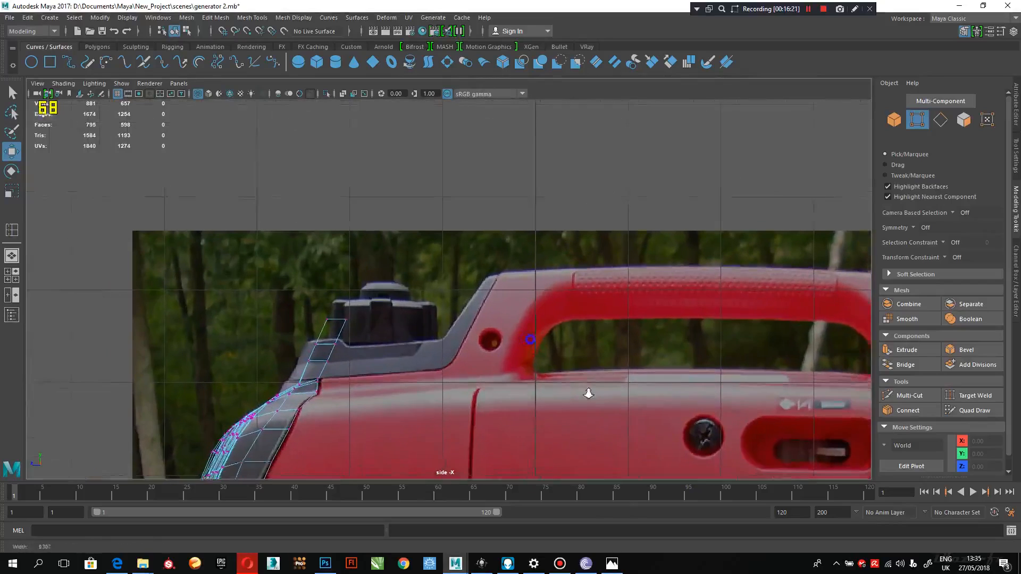
{"action": "scroll", "coordinate": [565, 358], "scroll_direction": "up", "scroll_amount": 2}
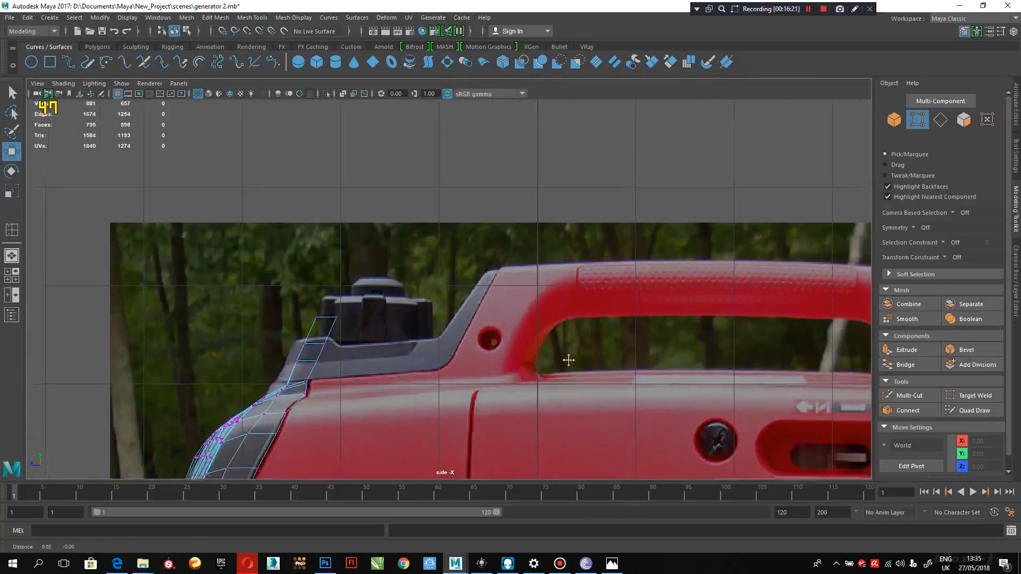
{"action": "middle_click_drag", "start_coordinate": [558, 340], "coordinate": [526, 242], "text": "alt"}
{"action": "middle_click_drag", "start_coordinate": [533, 368], "coordinate": [549, 315], "text": "alt"}
{"action": "middle_click_drag", "start_coordinate": [462, 387], "coordinate": [481, 333], "text": "alt"}
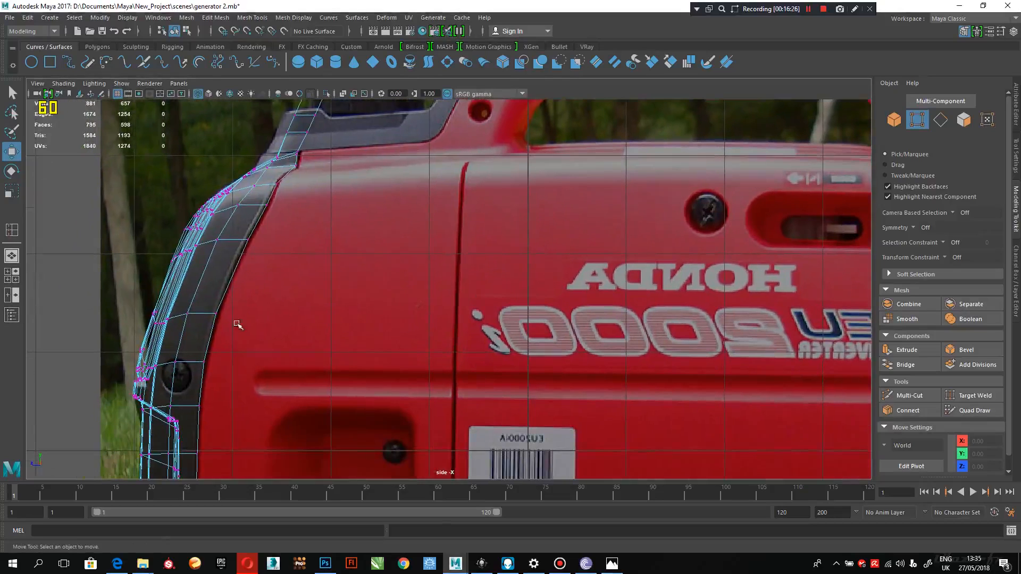
{"action": "left_click_drag", "start_coordinate": [264, 237], "coordinate": [222, 243]}
{"action": "left_click_drag", "start_coordinate": [296, 186], "coordinate": [248, 207]}
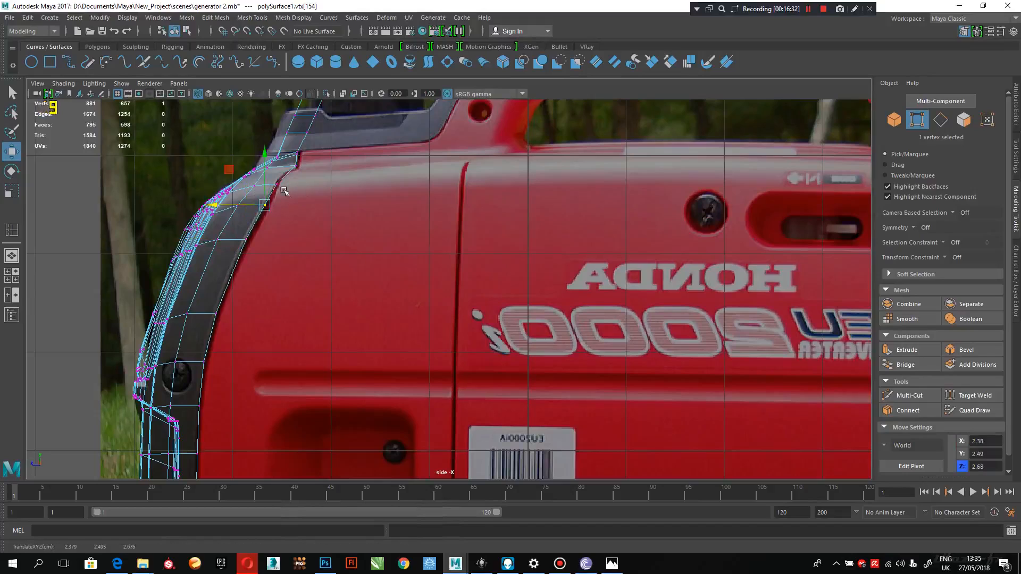
Step: Compare the casing's profile with the side reference image from the upper corner down to the bottom frame
{"action": "middle_click_drag", "start_coordinate": [326, 191], "coordinate": [335, 179], "text": "alt"}
{"action": "mouse_move", "coordinate": [269, 225]}
{"action": "middle_mouse_down", "text": "alt"}
{"action": "mouse_move", "coordinate": [276, 203]}
{"action": "mouse_move", "coordinate": [267, 193]}
{"action": "middle_mouse_up", "text": "alt"}
{"action": "middle_click_drag", "start_coordinate": [342, 271], "coordinate": [269, 241], "text": "alt"}
{"action": "middle_click_drag", "start_coordinate": [426, 367], "coordinate": [356, 318], "text": "alt"}
{"action": "right_click_drag", "start_coordinate": [452, 356], "coordinate": [382, 329], "text": "alt"}
{"action": "middle_click_drag", "start_coordinate": [418, 311], "coordinate": [414, 229], "text": "alt"}
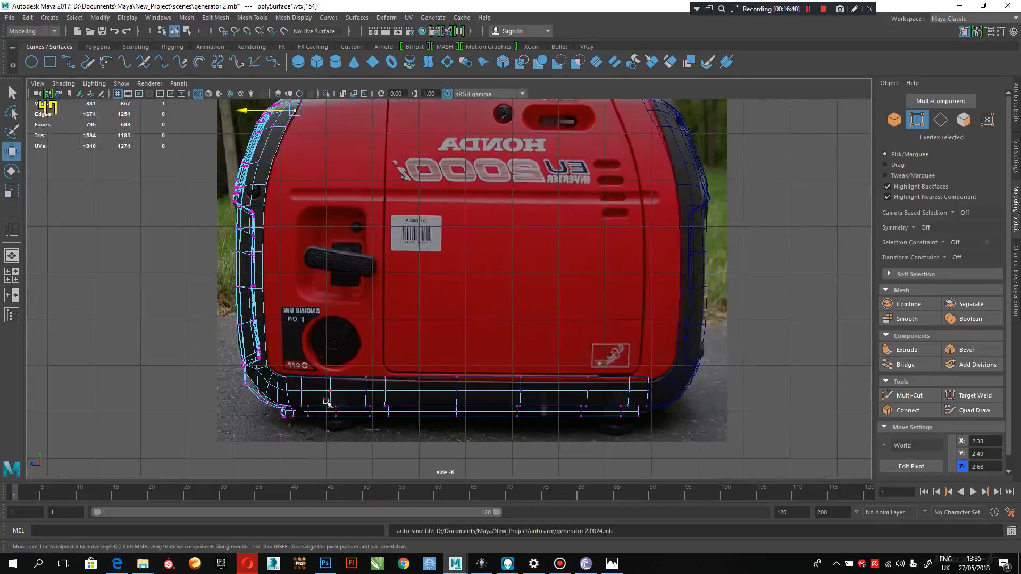
{"action": "middle_click_drag", "start_coordinate": [282, 305], "coordinate": [303, 400], "text": "alt"}
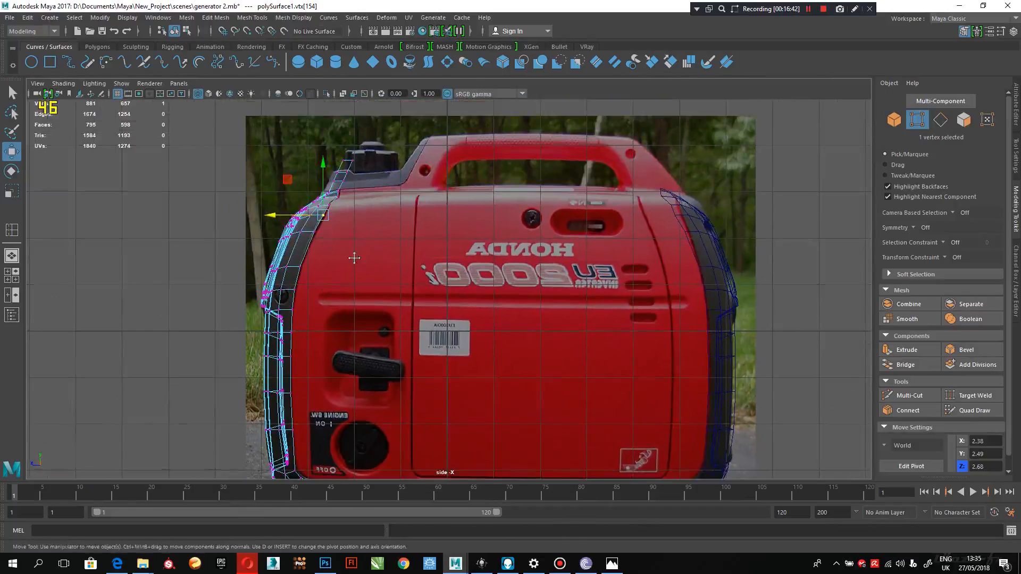
{"action": "middle_click_drag", "start_coordinate": [355, 258], "coordinate": [348, 193], "text": "alt"}
Step: Examine the bottom frame's free end and the opposite end casing's lower corner against the side reference image
{"action": "middle_click_drag", "start_coordinate": [695, 414], "coordinate": [540, 337], "text": "alt"}
{"action": "right_click_drag", "start_coordinate": [540, 337], "coordinate": [644, 400], "text": "alt"}
{"action": "middle_click_drag", "start_coordinate": [591, 353], "coordinate": [544, 332], "text": "alt"}
{"action": "right_click_drag", "start_coordinate": [544, 333], "coordinate": [571, 374], "text": "alt"}
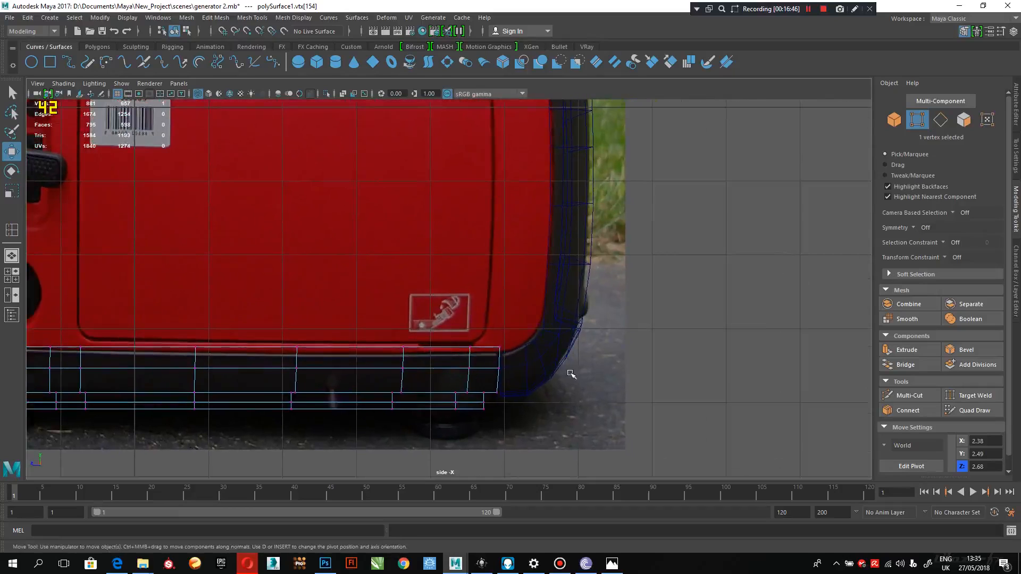
{"action": "middle_click_drag", "start_coordinate": [404, 311], "coordinate": [363, 360], "text": "alt"}
{"action": "middle_click_drag", "start_coordinate": [506, 365], "coordinate": [560, 403], "text": "alt"}
{"action": "right_click_drag", "start_coordinate": [561, 403], "coordinate": [498, 376], "text": "alt"}
{"action": "scroll", "coordinate": [402, 362], "scroll_direction": "up", "scroll_amount": 3}
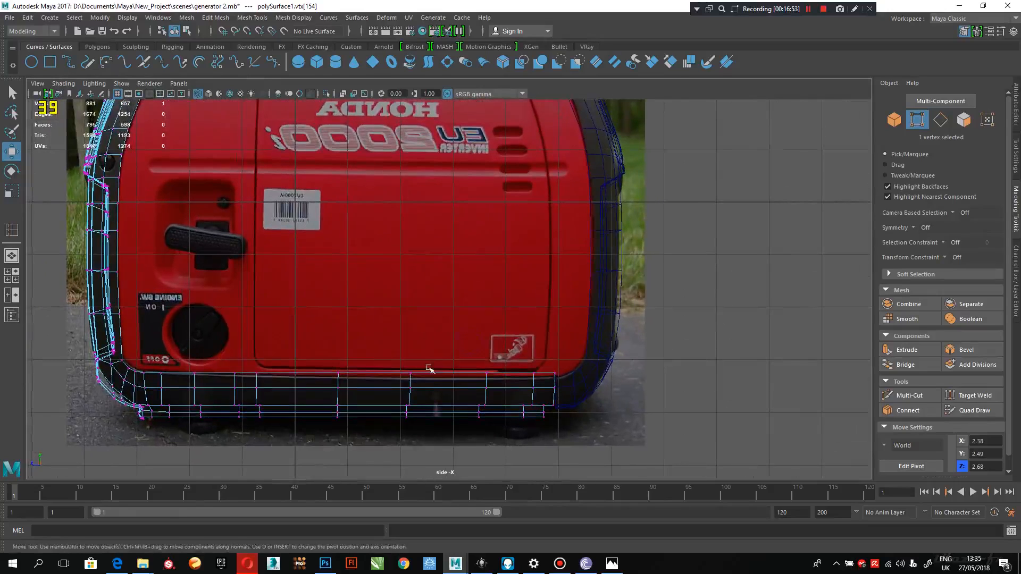
{"action": "middle_click_drag", "start_coordinate": [638, 371], "coordinate": [569, 393], "text": "alt"}
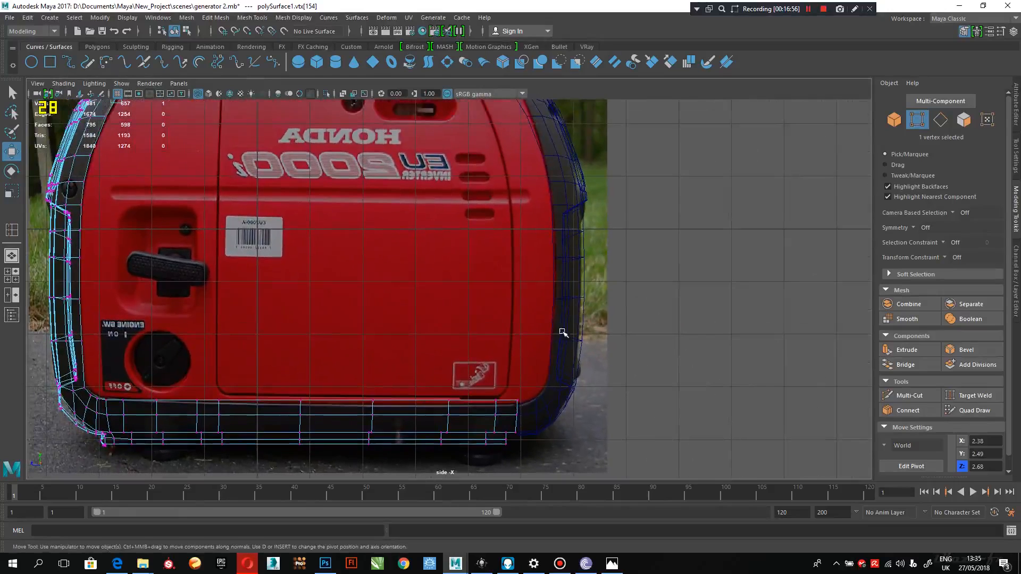
{"action": "left_click", "coordinate": [575, 304]}
{"action": "middle_click_drag", "start_coordinate": [143, 343], "coordinate": [408, 363], "text": "alt"}
{"action": "right_click_drag", "start_coordinate": [414, 245], "coordinate": [414, 219]}
{"action": "middle_click_drag", "start_coordinate": [472, 410], "coordinate": [394, 299], "text": "alt"}
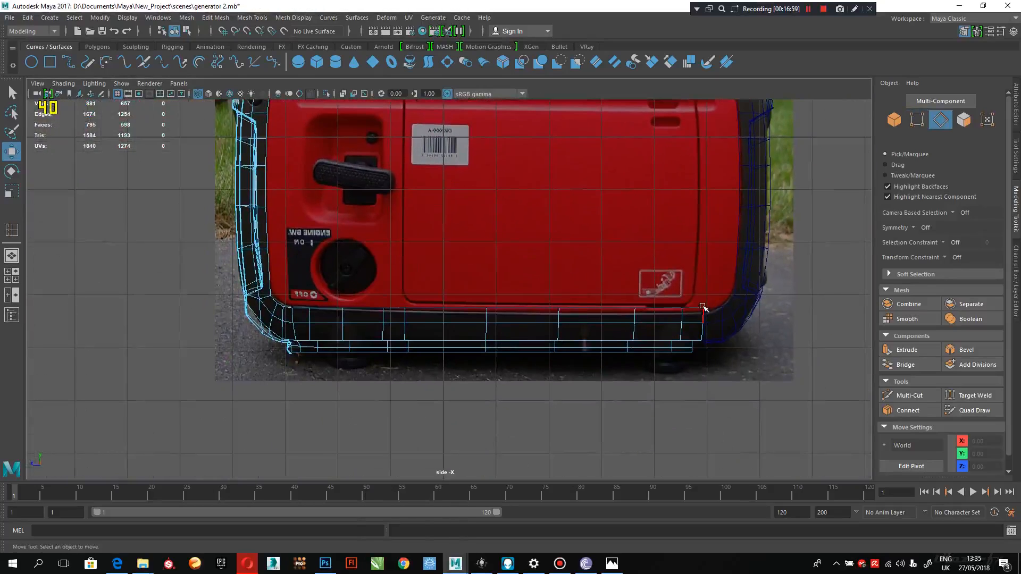
{"action": "left_click", "coordinate": [700, 310]}
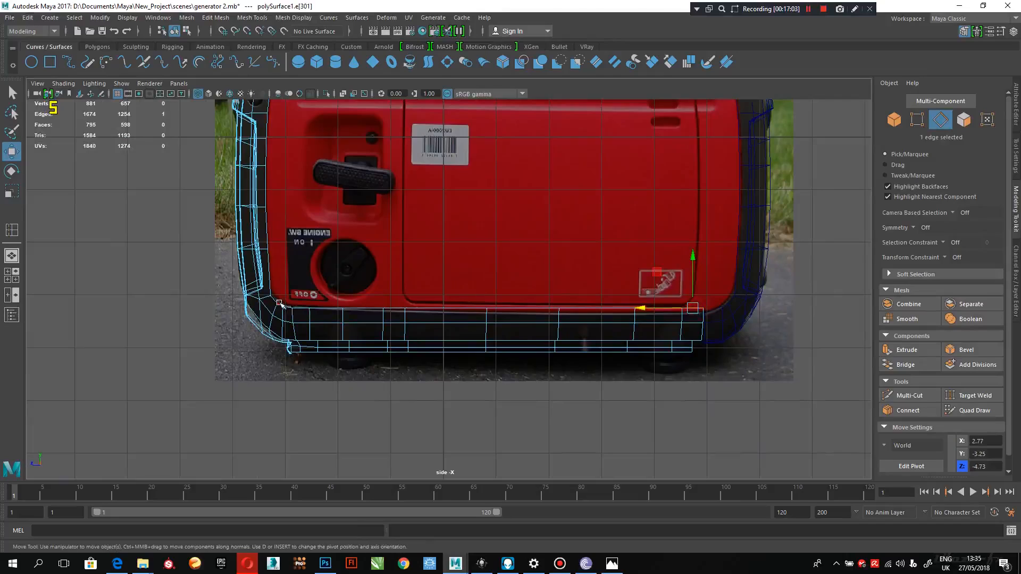
{"action": "middle_click_drag", "start_coordinate": [326, 255], "coordinate": [314, 363], "text": "alt"}
{"action": "left_click", "coordinate": [741, 179]}
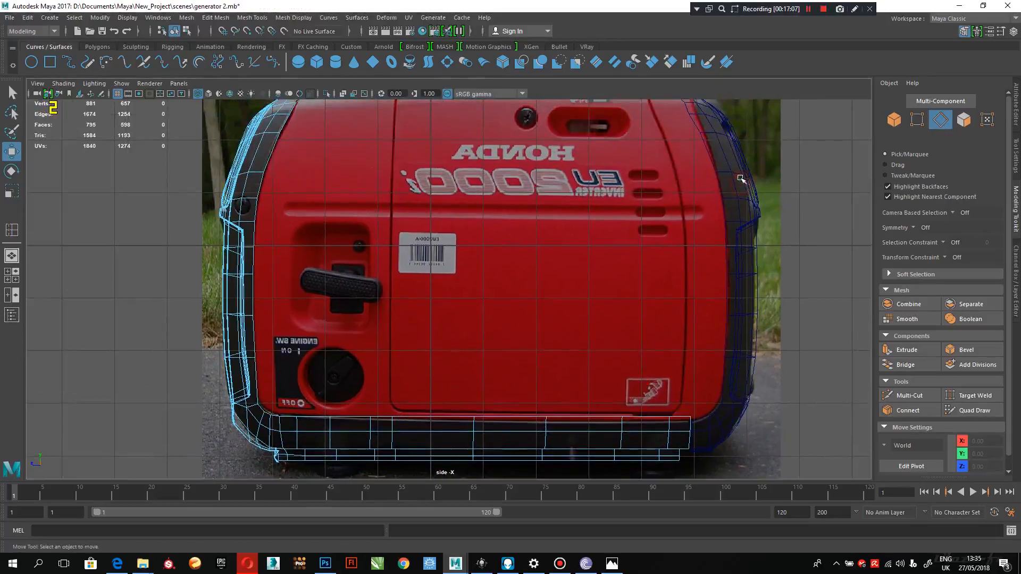
Step: Delete the separate casing mesh at the opposite end of the generator
{"action": "right_click_drag", "start_coordinate": [611, 274], "coordinate": [659, 232]}
{"action": "left_click", "coordinate": [726, 178]}
{"action": "key", "text": "space"}
{"action": "key", "text": "space"}
{"action": "left_click_drag", "start_coordinate": [643, 182], "coordinate": [543, 210], "text": "alt"}
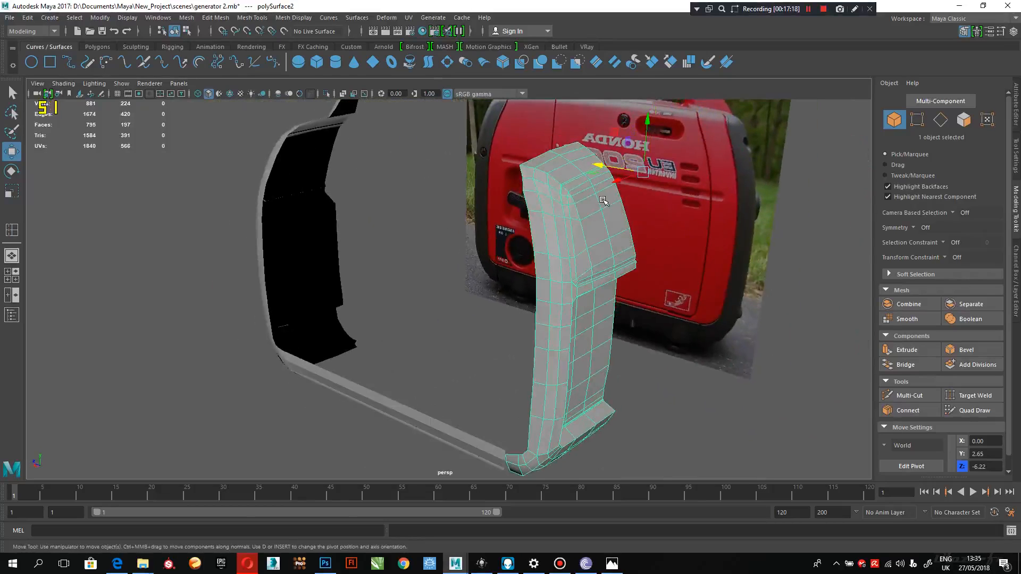
{"action": "key", "text": "Delete"}
Step: Examine the remaining casing's lower rounded corner and bottom lip against the side reference image
{"action": "left_click", "coordinate": [282, 194]}
{"action": "left_click_drag", "start_coordinate": [283, 194], "coordinate": [392, 242], "text": "alt"}
{"action": "right_click_drag", "start_coordinate": [387, 221], "coordinate": [388, 237]}
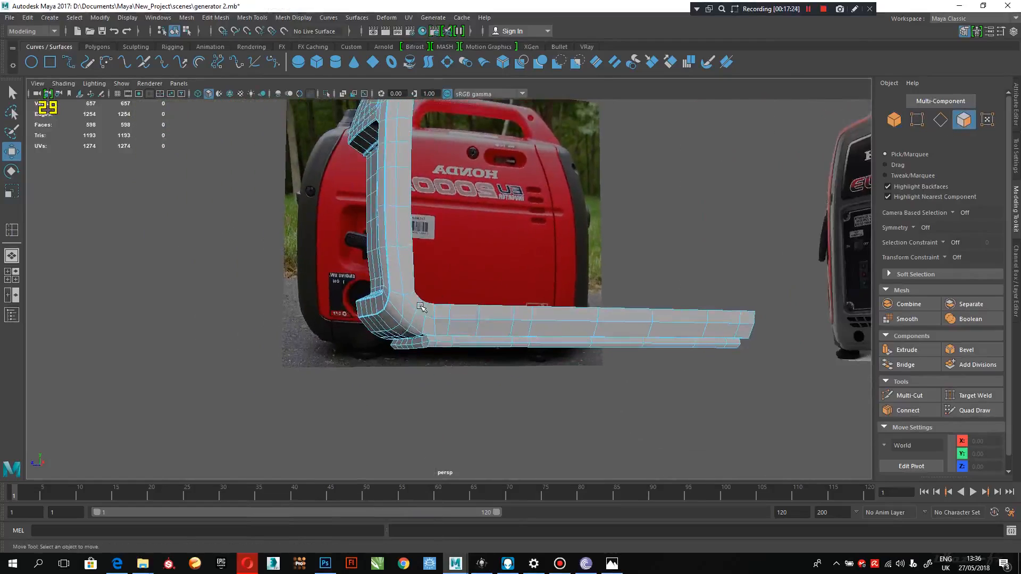
{"action": "key", "text": "space"}
{"action": "key", "text": "space"}
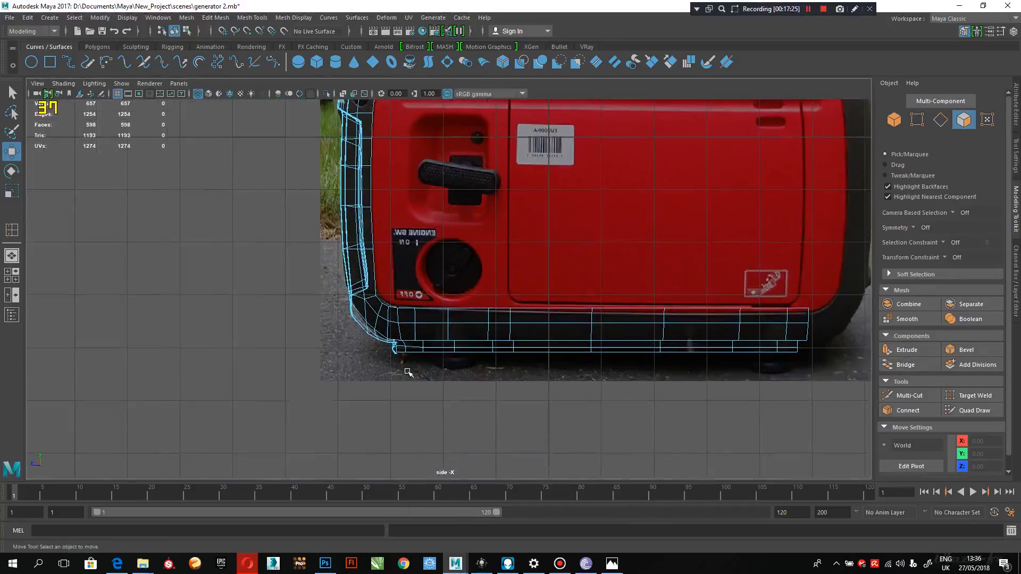
{"action": "scroll", "coordinate": [409, 350], "scroll_direction": "up", "scroll_amount": 4}
{"action": "middle_click_drag", "start_coordinate": [451, 328], "coordinate": [675, 305], "text": "alt"}
{"action": "scroll", "coordinate": [640, 356], "scroll_direction": "up", "scroll_amount": 5}
{"action": "middle_click_drag", "start_coordinate": [640, 357], "coordinate": [364, 317], "text": "alt"}
{"action": "scroll", "coordinate": [420, 319], "scroll_direction": "up", "scroll_amount": 1}
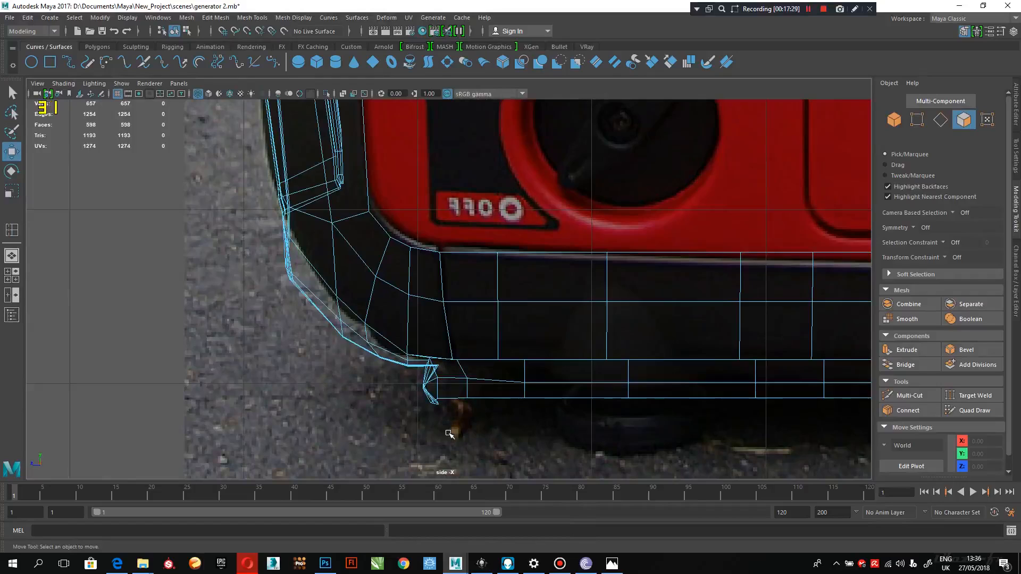
{"action": "left_click_drag", "start_coordinate": [424, 387], "coordinate": [421, 408]}
{"action": "key", "text": "space"}
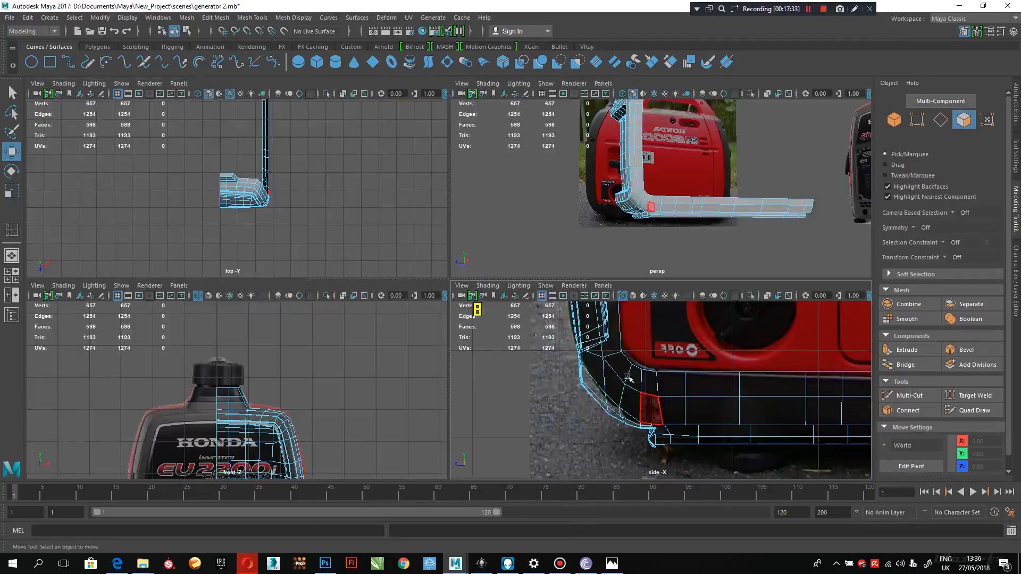
Step: Adjust the vertex at the bottom lip's corner, where it turns from the side frame to the front
{"action": "left_click_drag", "start_coordinate": [623, 239], "coordinate": [649, 228], "text": "alt"}
{"action": "right_click_drag", "start_coordinate": [604, 182], "coordinate": [549, 173]}
{"action": "left_click", "coordinate": [584, 204]}
{"action": "left_click_drag", "start_coordinate": [584, 203], "coordinate": [558, 223], "text": "alt"}
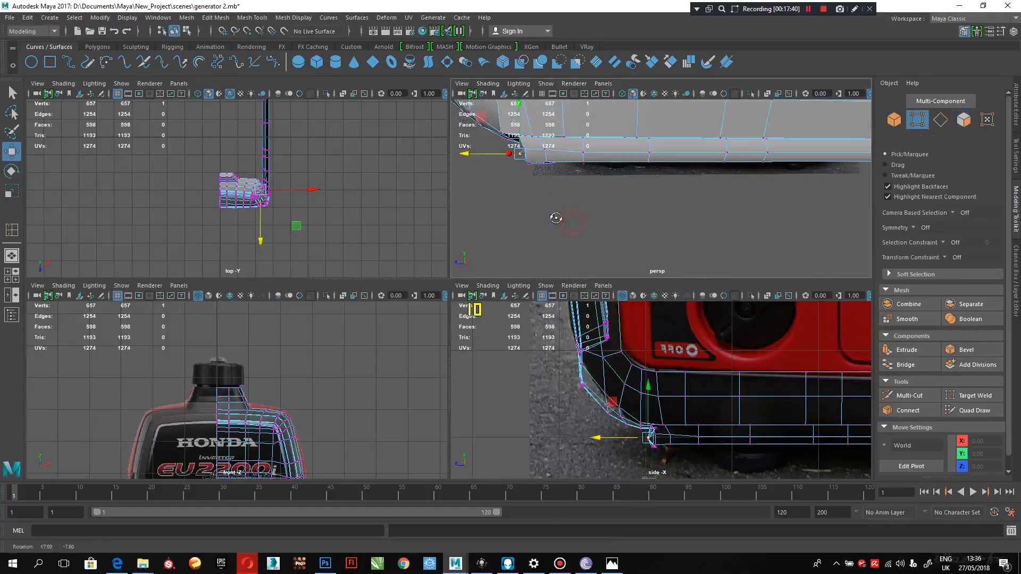
{"action": "left_click", "coordinate": [480, 154]}
{"action": "left_click_drag", "start_coordinate": [585, 187], "coordinate": [592, 182], "text": "alt"}
{"action": "scroll", "coordinate": [657, 207], "scroll_direction": "up", "scroll_amount": 1}
Step: Shift the lower vertices of the bottom lip's front section slightly along the Z axis to even out its edge
{"action": "left_click", "coordinate": [662, 191]}
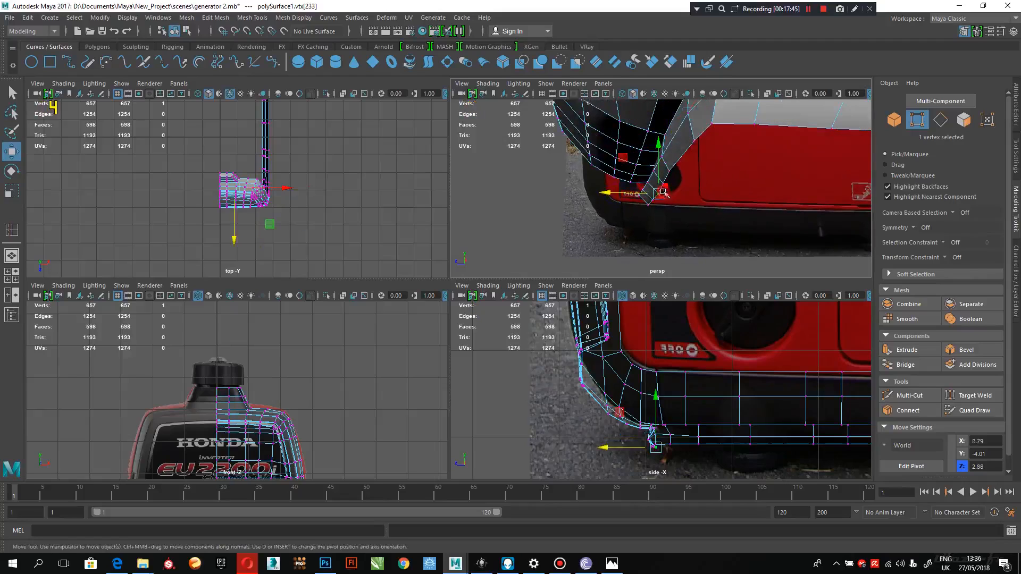
{"action": "key", "text": "q"}
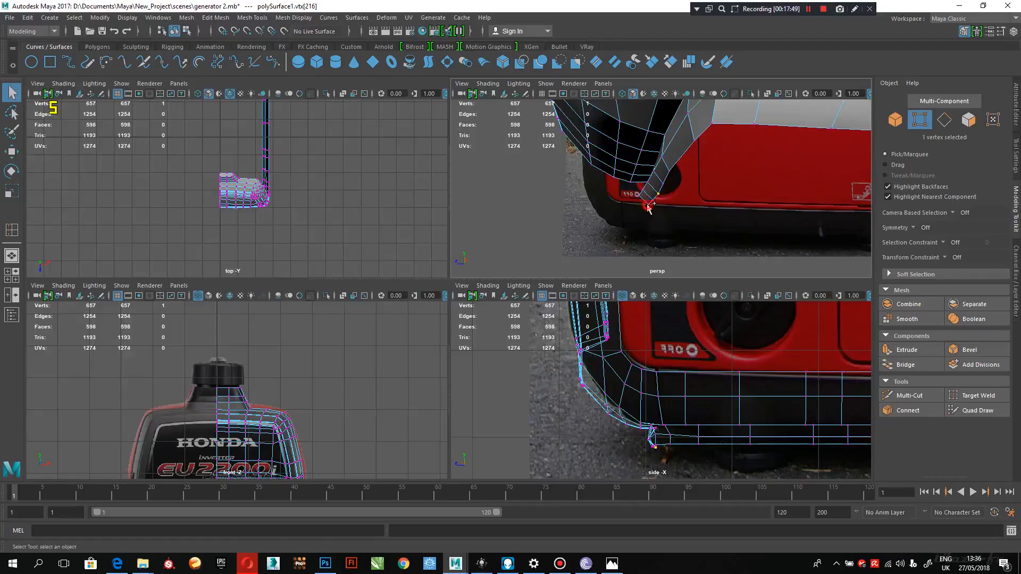
{"action": "key", "text": "w"}
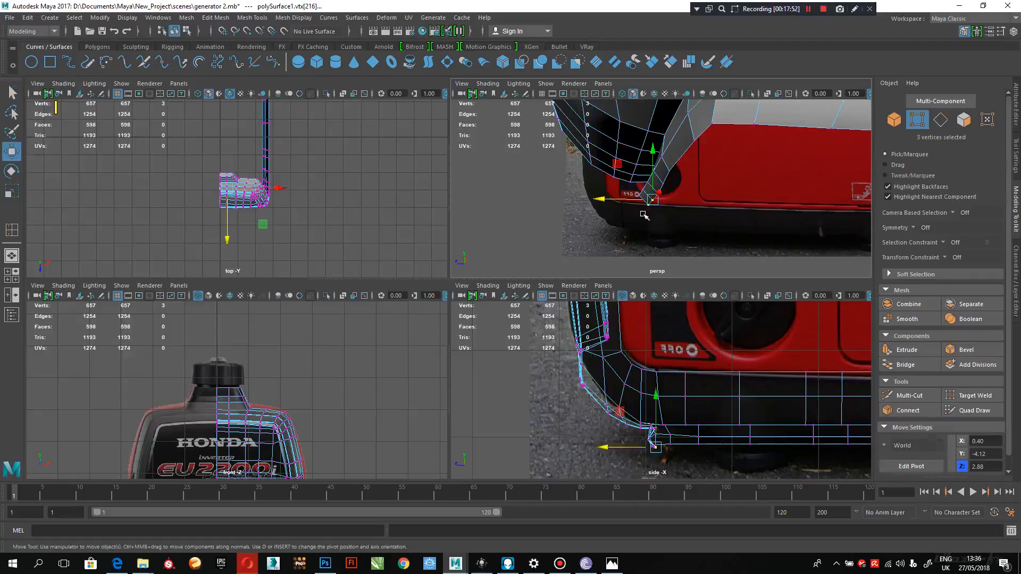
{"action": "left_click_drag", "start_coordinate": [626, 200], "coordinate": [623, 197]}
{"action": "left_click_drag", "start_coordinate": [623, 196], "coordinate": [655, 198], "text": "alt"}
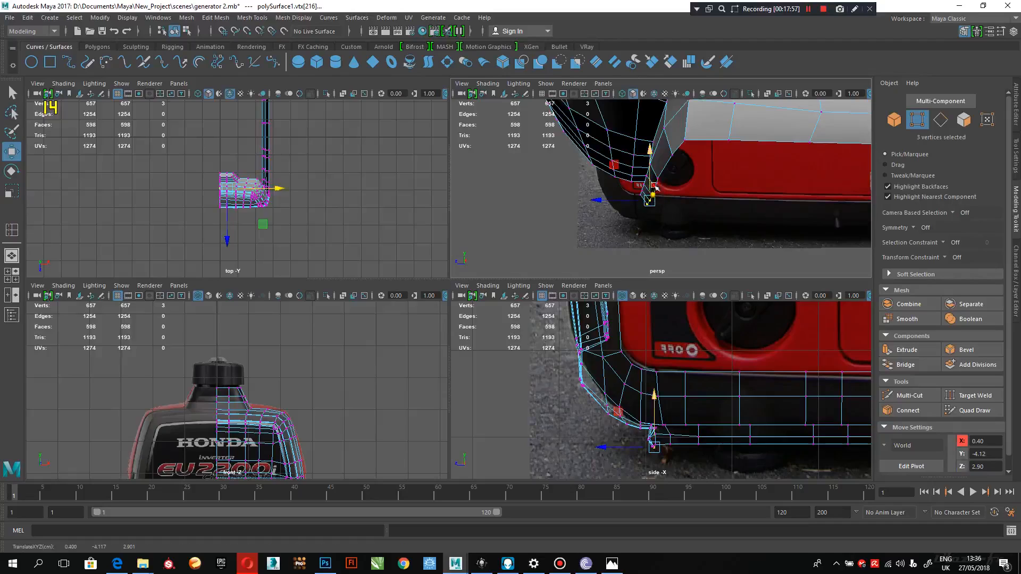
{"action": "left_click", "coordinate": [664, 191]}
{"action": "left_click", "coordinate": [657, 190]}
{"action": "left_click", "coordinate": [635, 189]}
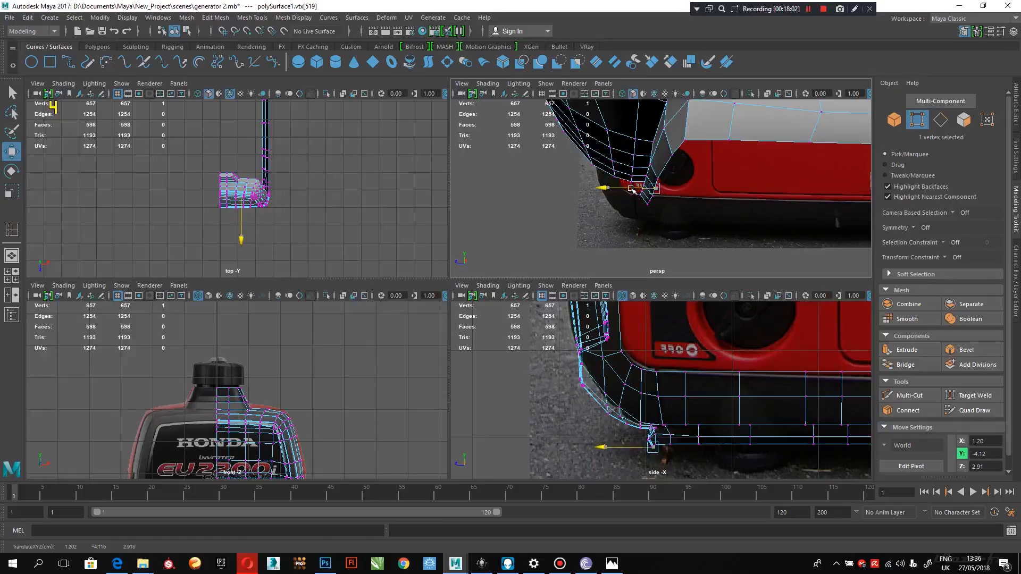
Step: Check the casing's base in the Photos reference image EU2200ITA1_PE_IMGLG.jpg, return to Maya and clear the vertex selection
{"action": "scroll", "coordinate": [611, 195], "scroll_direction": "down", "scroll_amount": 3}
{"action": "left_click", "coordinate": [611, 563]}
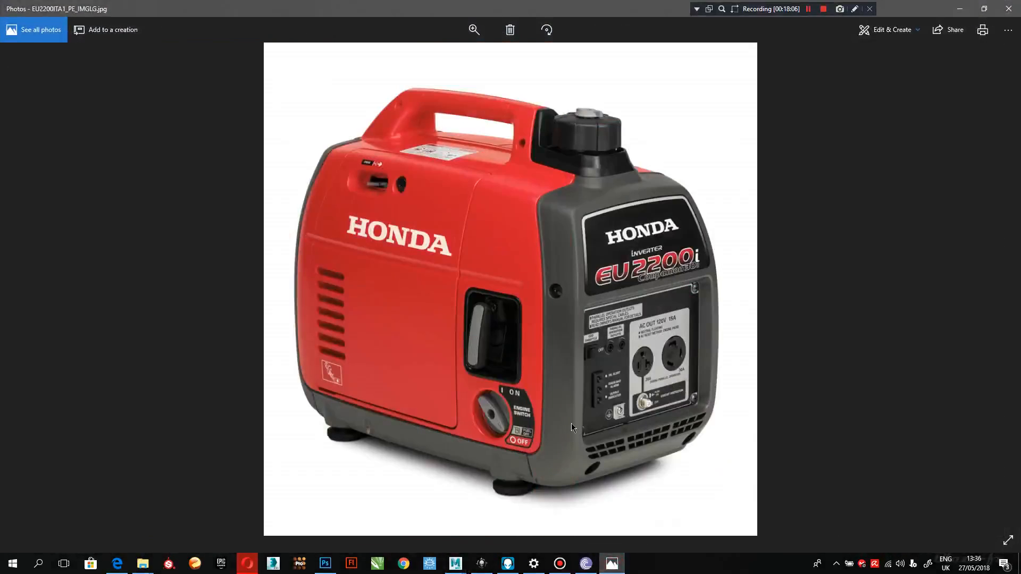
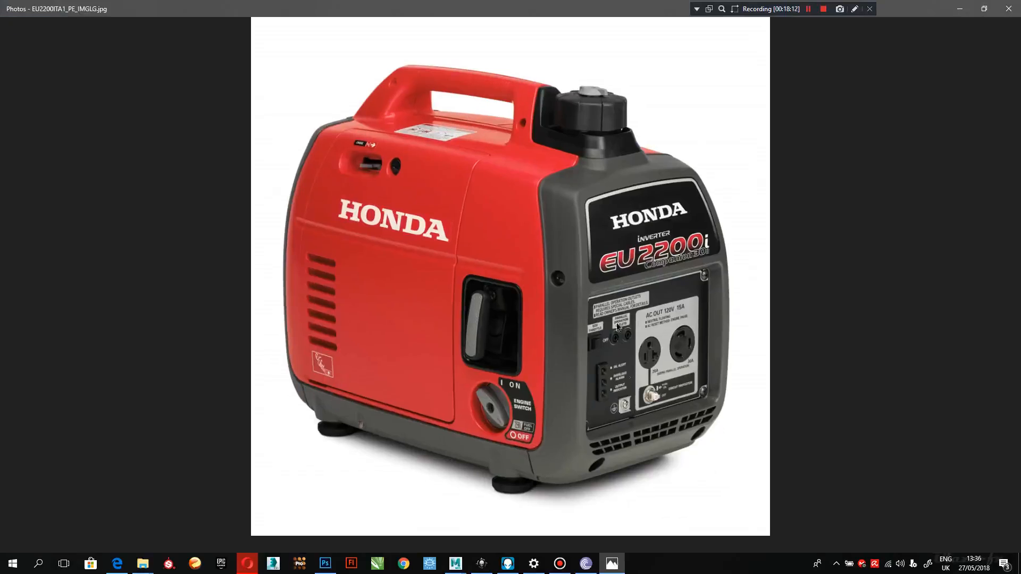
{"action": "left_click", "coordinate": [959, 7]}
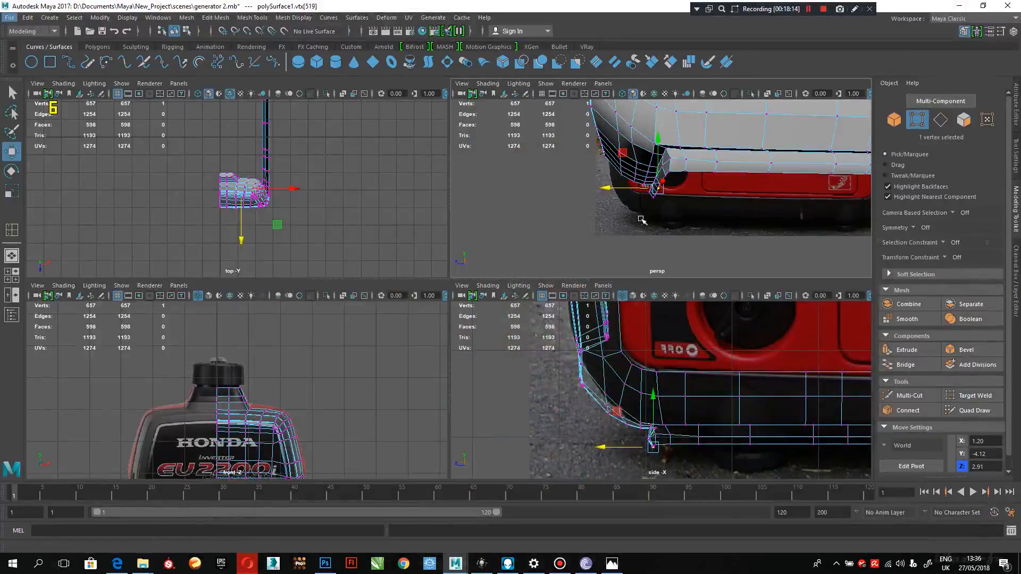
{"action": "left_click", "coordinate": [599, 249]}
{"action": "key", "text": "space"}
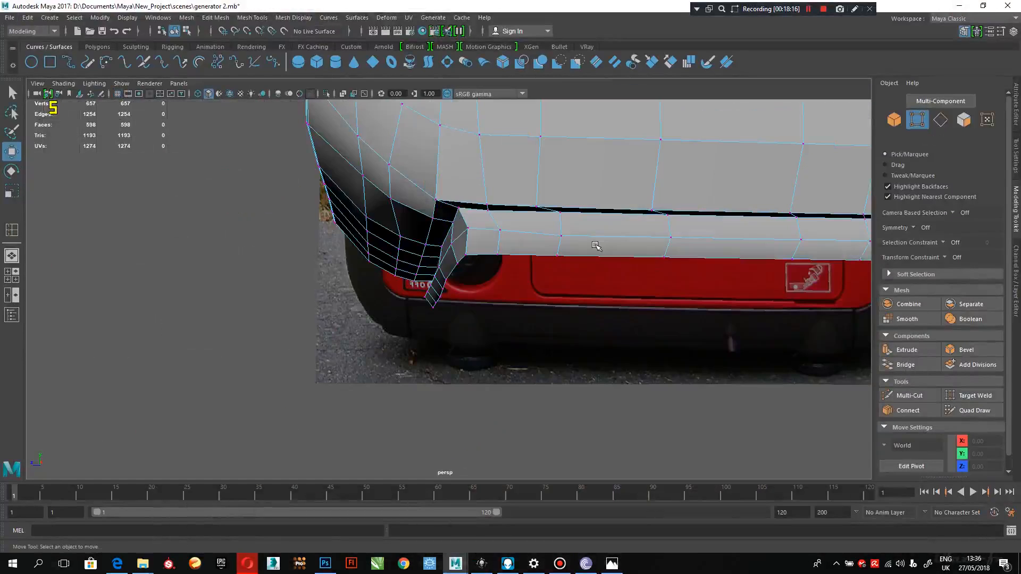
Step: Extrude the seven lower edges of the bottom lip's front section and move them inward about 0.13 units along Z
{"action": "left_click_drag", "start_coordinate": [444, 283], "coordinate": [654, 207], "text": "alt"}
{"action": "right_click_drag", "start_coordinate": [662, 204], "coordinate": [665, 175]}
{"action": "left_click_drag", "start_coordinate": [665, 174], "coordinate": [559, 249], "text": "alt"}
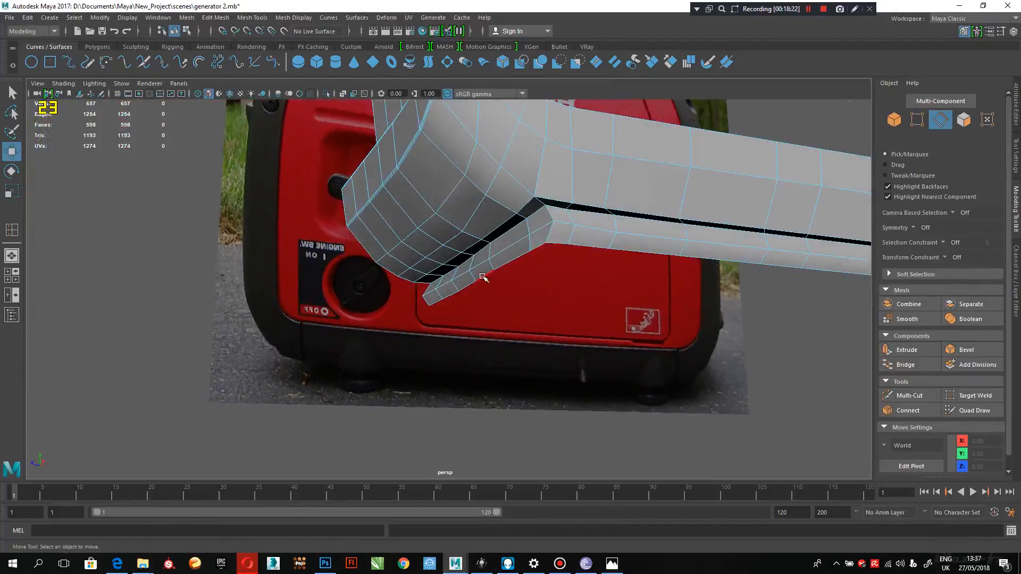
{"action": "left_click", "coordinate": [430, 305]}
{"action": "double_click", "coordinate": [556, 245], "text": "shift"}
{"action": "key", "text": "space"}
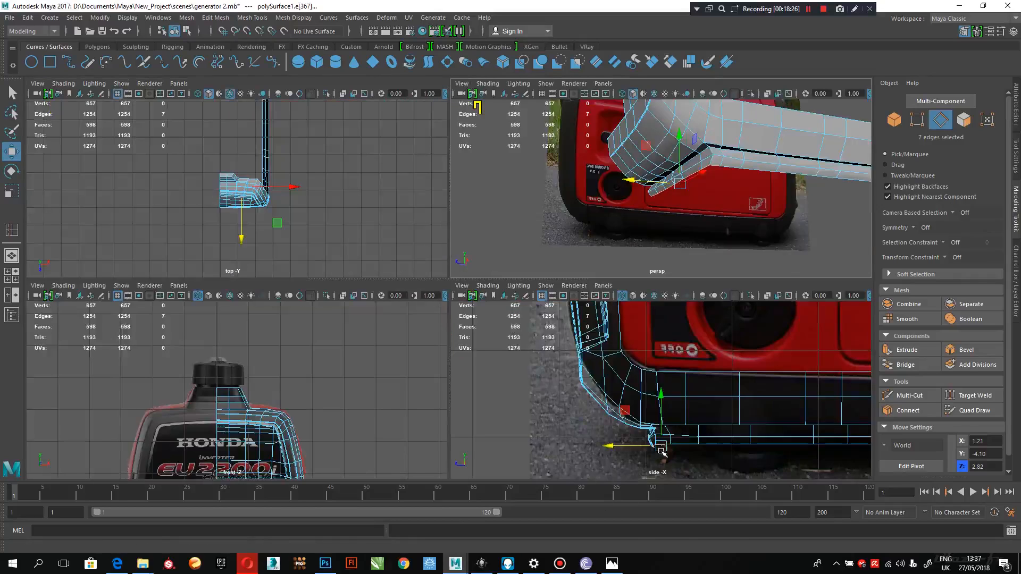
{"action": "key", "text": "space"}
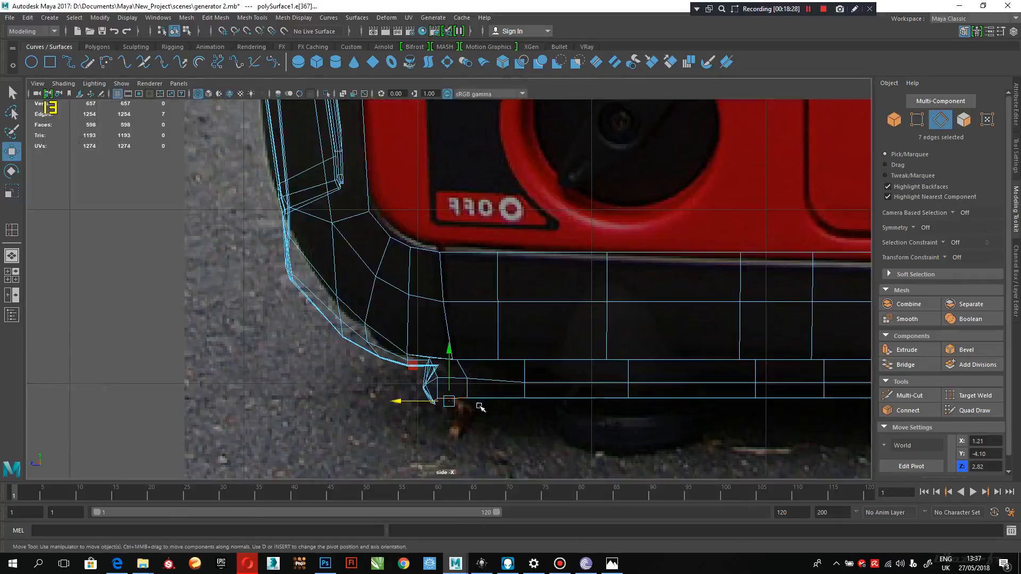
{"action": "key", "text": "space"}
{"action": "right_click_drag", "start_coordinate": [698, 169], "coordinate": [698, 202], "text": "shift"}
{"action": "left_click_drag", "start_coordinate": [699, 206], "coordinate": [655, 181], "text": "alt"}
{"action": "key", "text": "r"}
{"action": "key", "text": "w"}
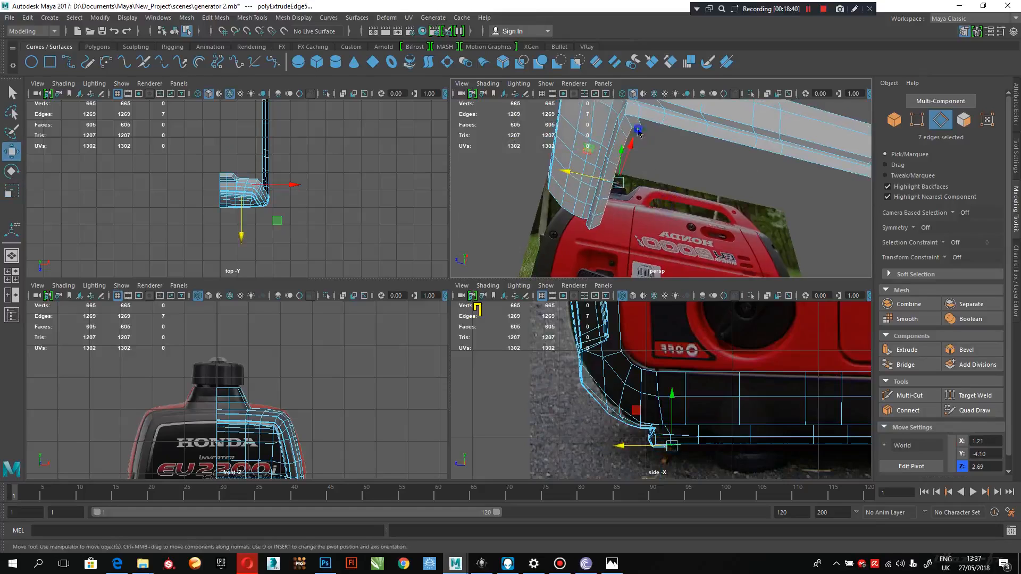
Step: Adjust the extruded strip's end vertex at the corner beside the bottom frame
{"action": "key", "text": "F9"}
{"action": "left_click", "coordinate": [638, 127]}
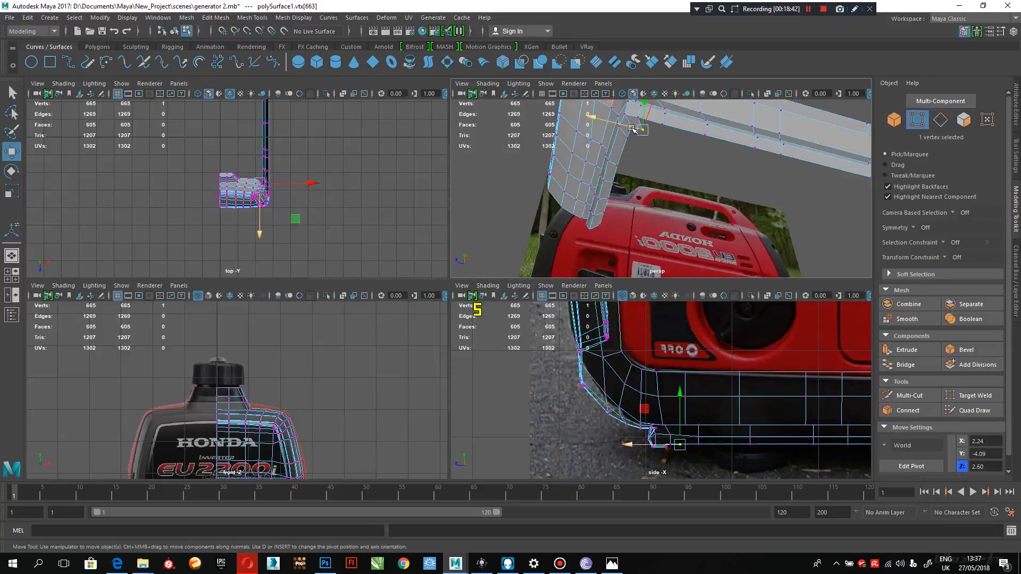
{"action": "left_click_drag", "start_coordinate": [626, 129], "coordinate": [641, 204], "text": "alt"}
Step: Select the faces of the end casing's lower corner and adjoining lip in the side view
{"action": "right_click_drag", "start_coordinate": [606, 171], "coordinate": [609, 207]}
{"action": "key", "text": "space"}
{"action": "left_click_drag", "start_coordinate": [444, 436], "coordinate": [332, 164]}
{"action": "left_click_drag", "start_coordinate": [432, 214], "coordinate": [394, 436]}
{"action": "left_click_drag", "start_coordinate": [437, 396], "coordinate": [424, 345]}
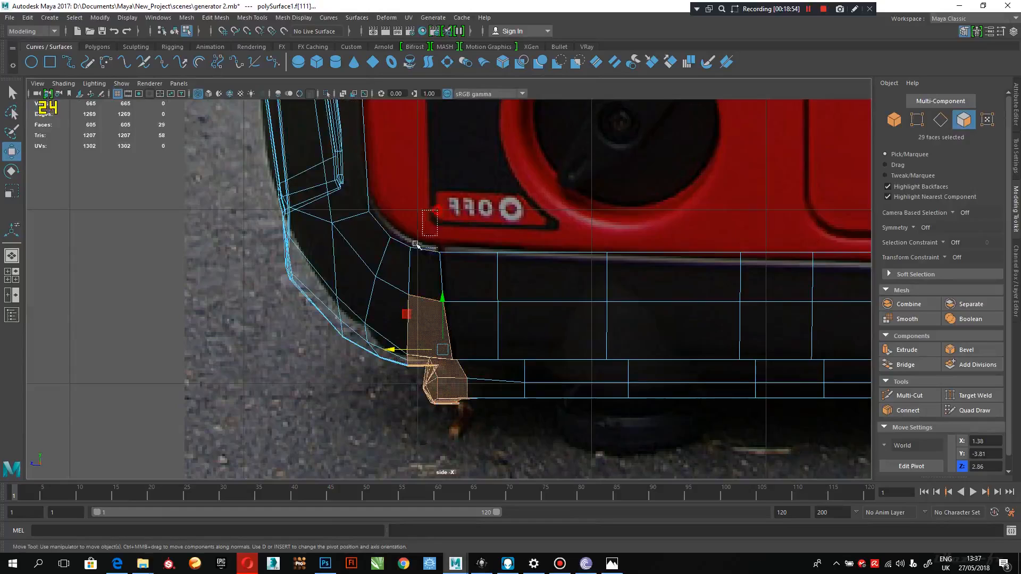
{"action": "left_click_drag", "start_coordinate": [440, 207], "coordinate": [392, 255], "text": "shift"}
{"action": "left_click_drag", "start_coordinate": [362, 318], "coordinate": [362, 317], "text": "shift"}
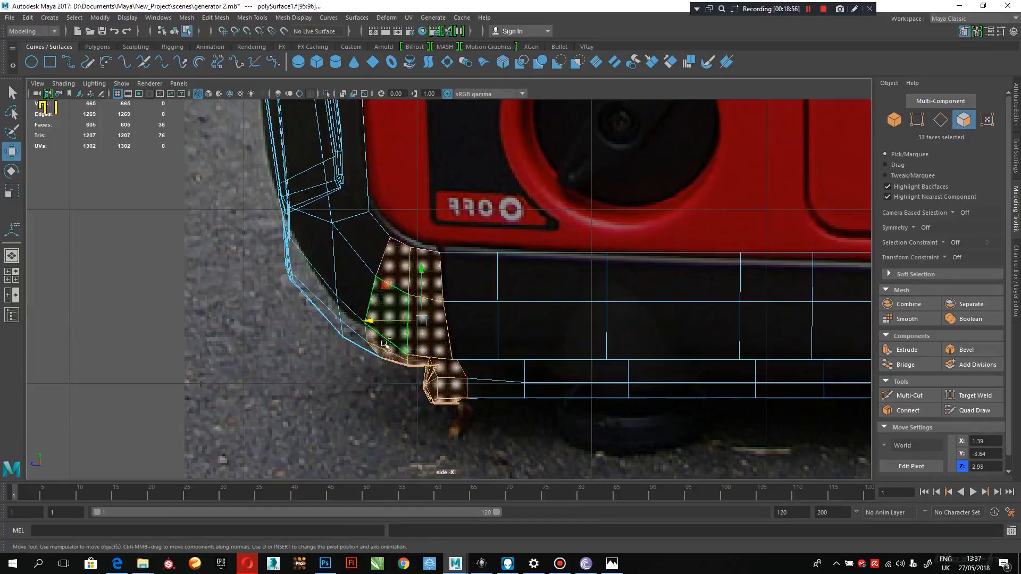
{"action": "left_click_drag", "start_coordinate": [380, 176], "coordinate": [248, 238], "text": "shift"}
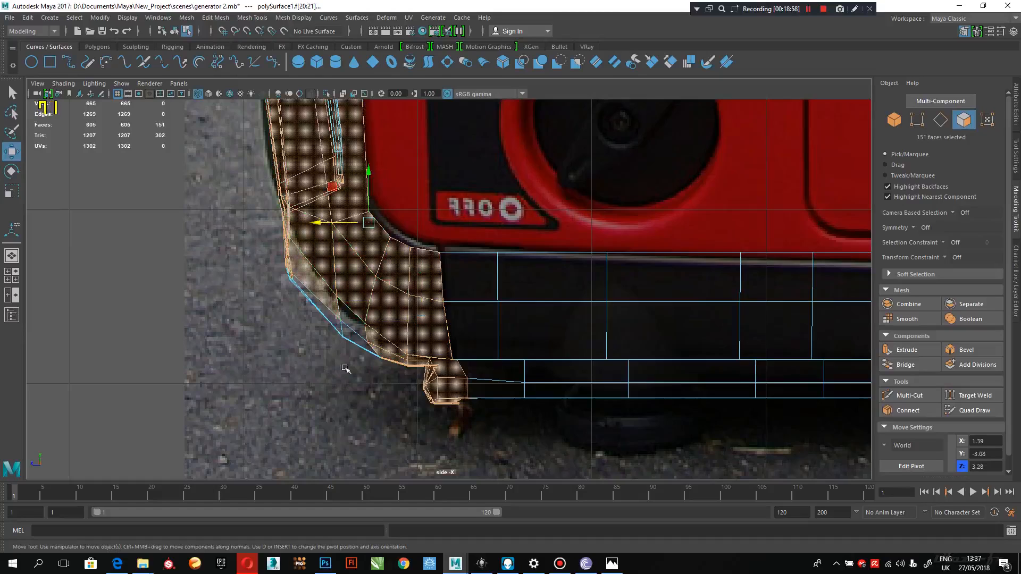
{"action": "left_click_drag", "start_coordinate": [315, 326], "coordinate": [315, 325], "text": "shift"}
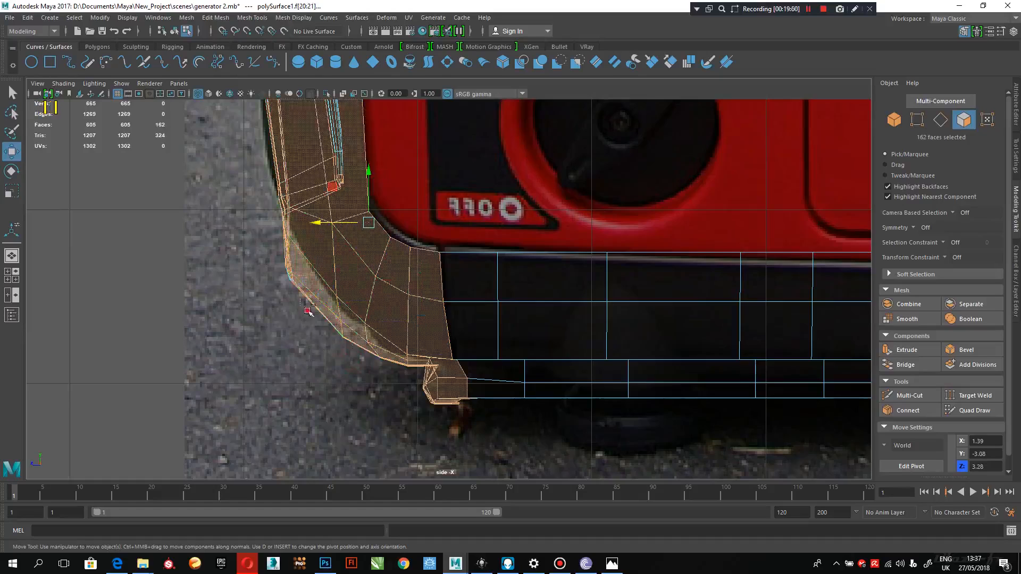
Step: Extend the face selection up the casing's whole upright section, keeping the lower corner included
{"action": "scroll", "coordinate": [387, 398], "scroll_direction": "down", "scroll_amount": 5}
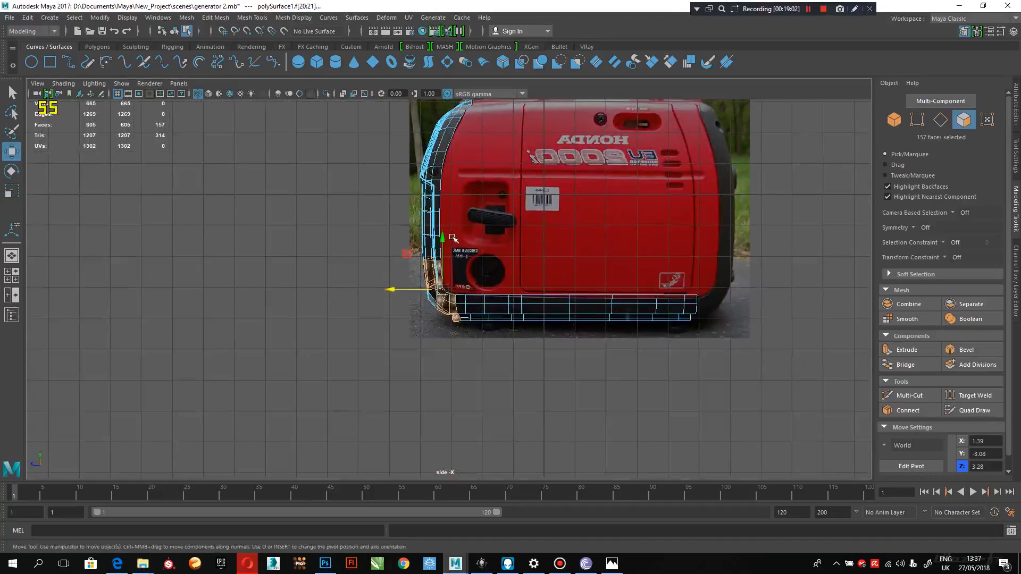
{"action": "left_click_drag", "start_coordinate": [503, 128], "coordinate": [314, 337], "text": "shift"}
{"action": "scroll", "coordinate": [364, 221], "scroll_direction": "up", "scroll_amount": 5}
{"action": "middle_click_drag", "start_coordinate": [487, 319], "coordinate": [472, 349], "text": "alt"}
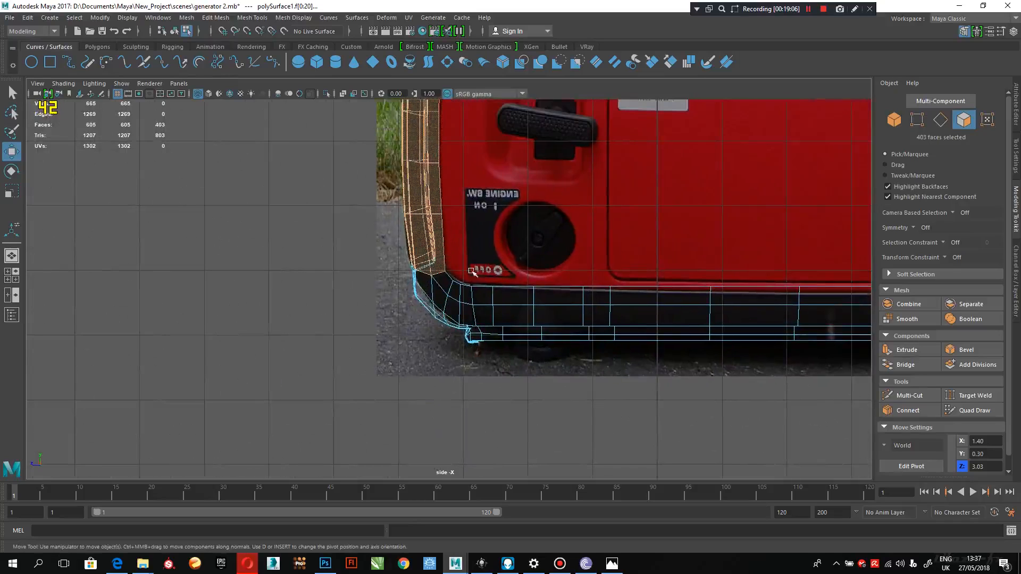
{"action": "scroll", "coordinate": [471, 239], "scroll_direction": "down", "scroll_amount": 5}
{"action": "left_click_drag", "start_coordinate": [478, 153], "coordinate": [409, 381], "text": "shift"}
{"action": "scroll", "coordinate": [584, 430], "scroll_direction": "up", "scroll_amount": 3}
Step: Remove the stray bottom frame and lip faces beside the corner from the selection, leaving only the end casing selected
{"action": "scroll", "coordinate": [584, 430], "scroll_direction": "up", "scroll_amount": 4}
{"action": "left_click_drag", "start_coordinate": [615, 466], "coordinate": [476, 230], "text": "ctrl"}
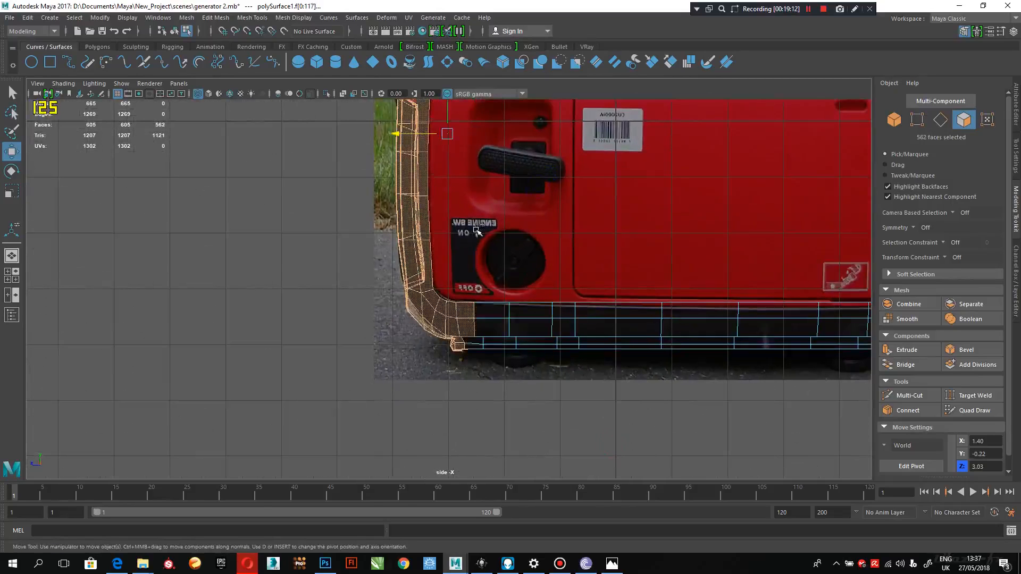
{"action": "middle_click_drag", "start_coordinate": [522, 298], "coordinate": [503, 228], "text": "alt"}
{"action": "scroll", "coordinate": [504, 228], "scroll_direction": "up", "scroll_amount": 5}
{"action": "middle_click_drag", "start_coordinate": [448, 283], "coordinate": [470, 440], "text": "alt"}
{"action": "mouse_move", "coordinate": [513, 421]}
{"action": "left_mouse_down", "text": "ctrl"}
{"action": "mouse_move", "coordinate": [468, 277]}
{"action": "mouse_move", "coordinate": [502, 234]}
{"action": "mouse_move", "coordinate": [479, 296]}
{"action": "mouse_move", "coordinate": [457, 223]}
{"action": "left_mouse_up", "text": "ctrl"}
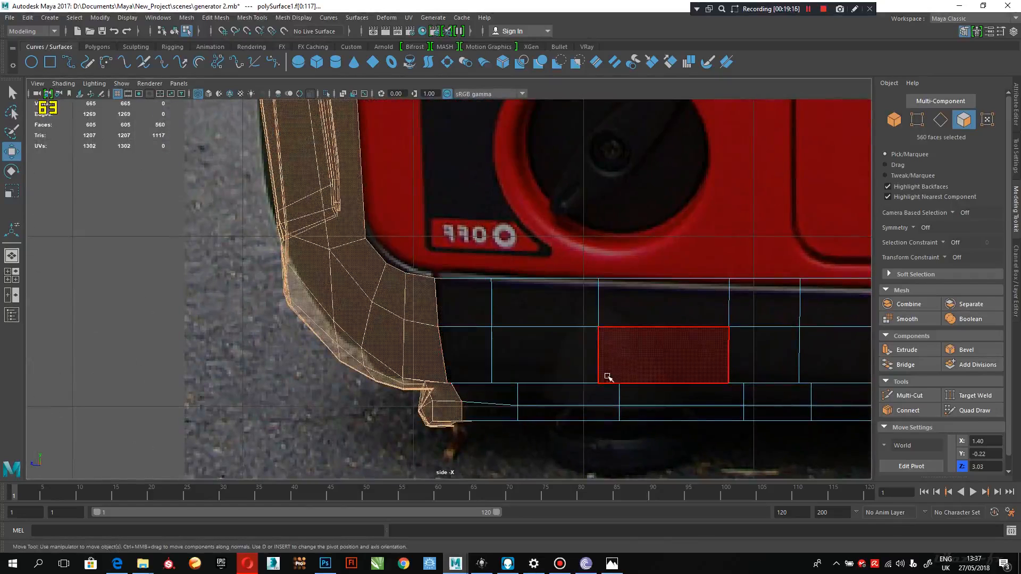
Step: Return the casing to object mode and duplicate all its faces as a separate mesh object
{"action": "scroll", "coordinate": [526, 339], "scroll_direction": "down", "scroll_amount": 4}
{"action": "key", "text": "space"}
{"action": "key", "text": "space"}
{"action": "left_click_drag", "start_coordinate": [713, 298], "coordinate": [463, 381], "text": "alt"}
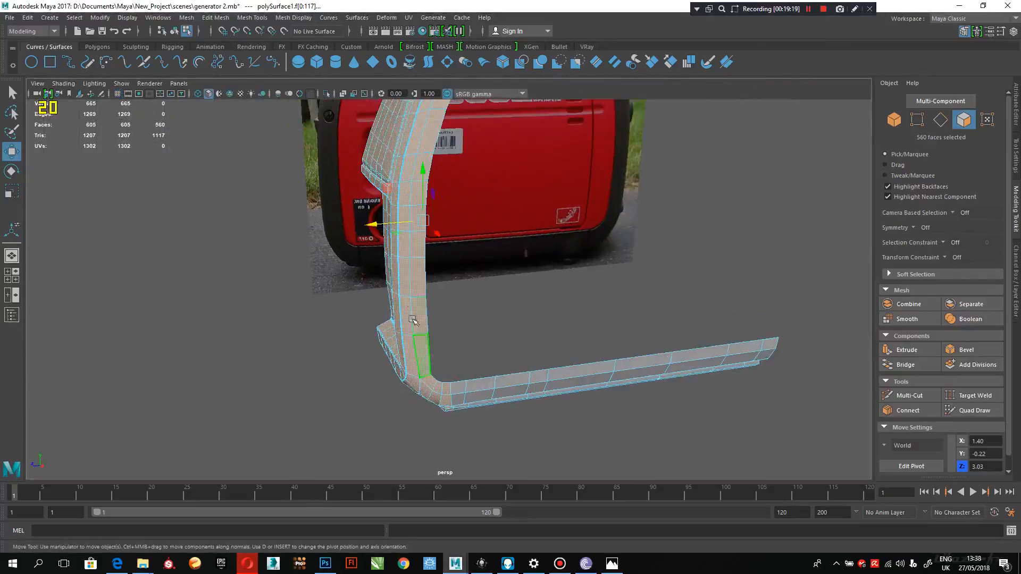
{"action": "right_click_drag", "start_coordinate": [403, 247], "coordinate": [403, 277]}
{"action": "right_click_drag", "start_coordinate": [415, 411], "coordinate": [352, 262]}
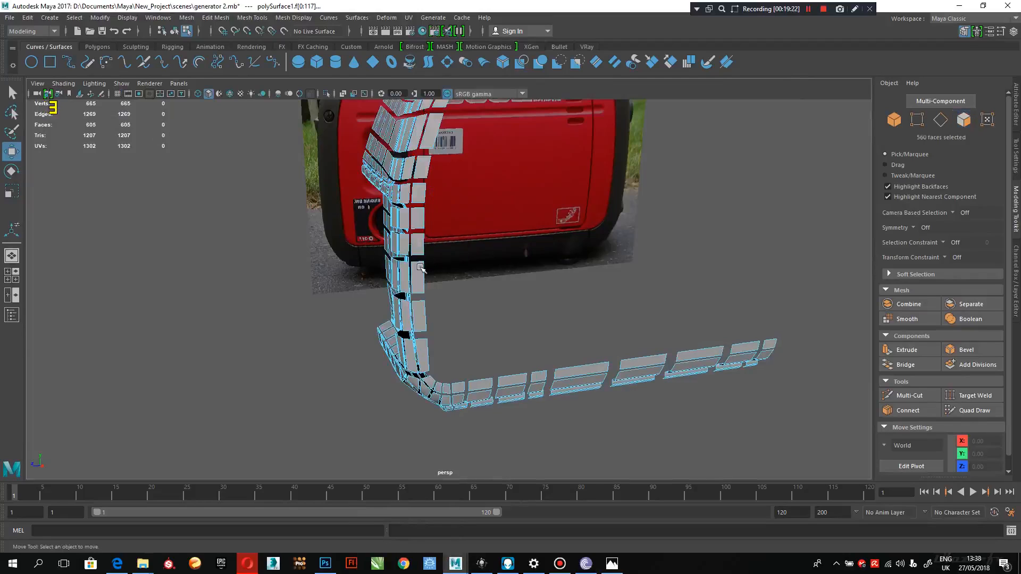
{"action": "key", "text": "F8"}
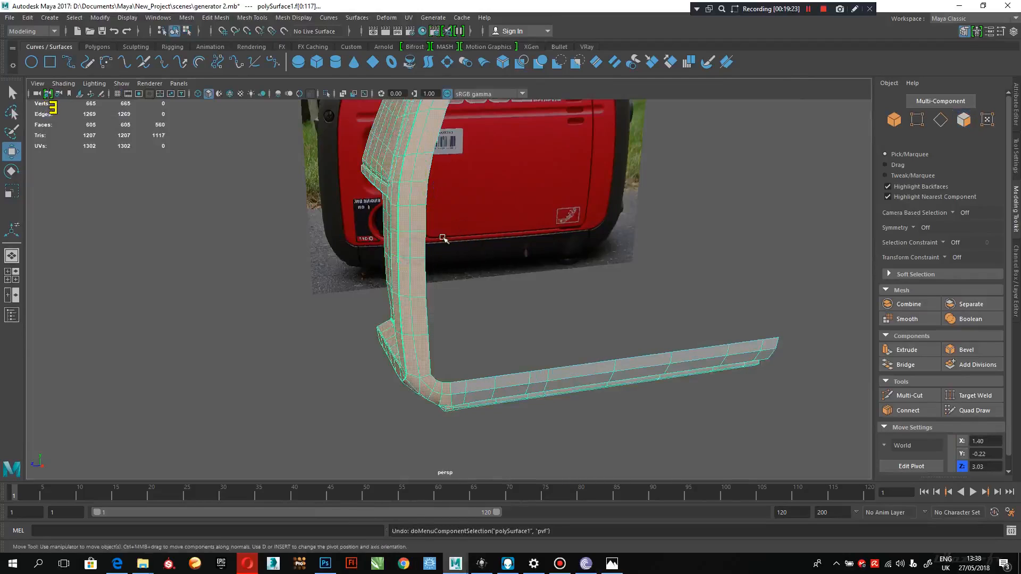
{"action": "key", "text": "ctrl+z"}
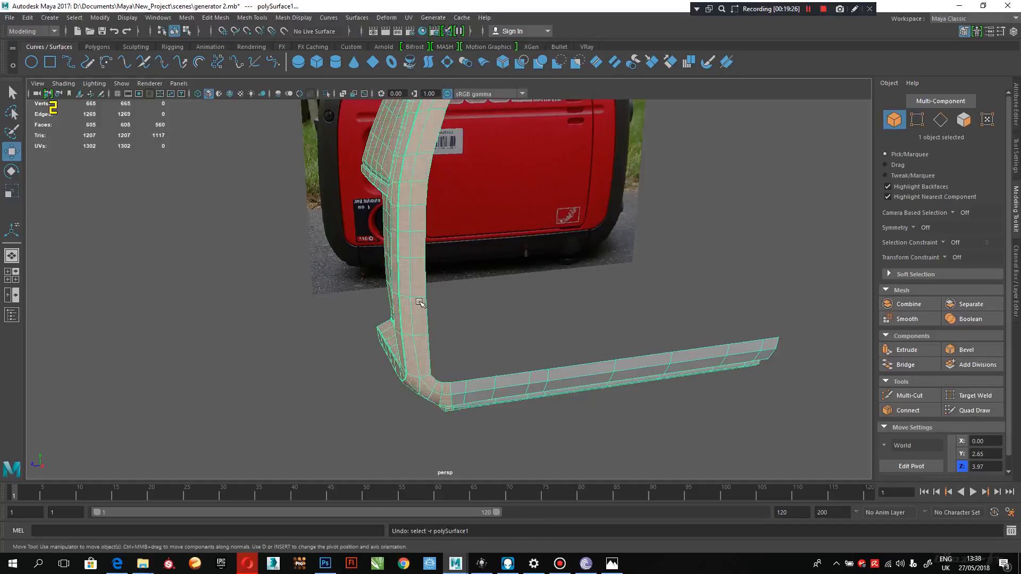
{"action": "right_click_drag", "start_coordinate": [419, 302], "coordinate": [415, 478], "text": "shift"}
{"action": "right_click_drag", "start_coordinate": [411, 254], "coordinate": [361, 490]}
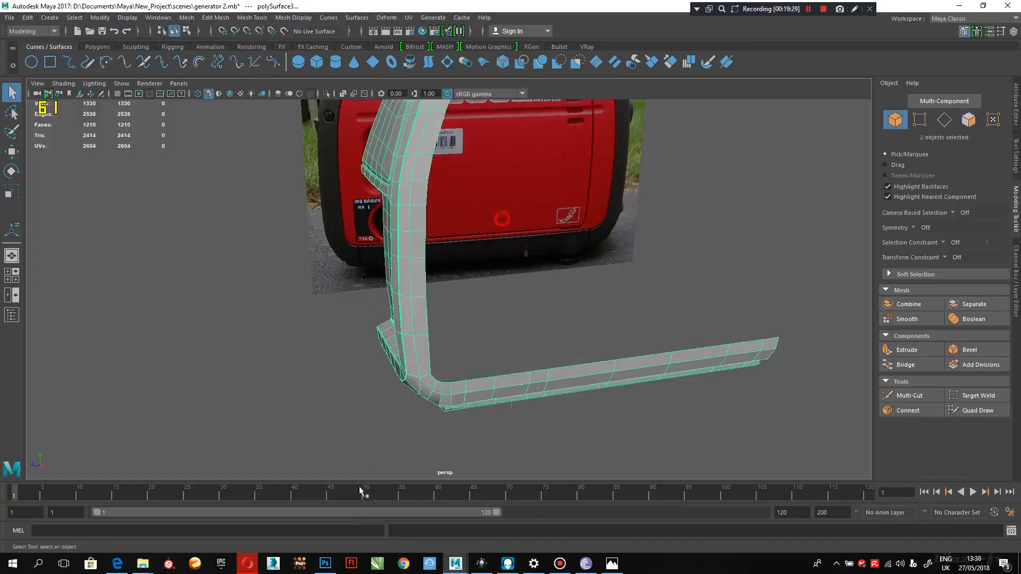
Step: Try moving one of the two casing copies along the Z axis and undo the move
{"action": "left_click_drag", "start_coordinate": [583, 396], "coordinate": [461, 353], "text": "alt"}
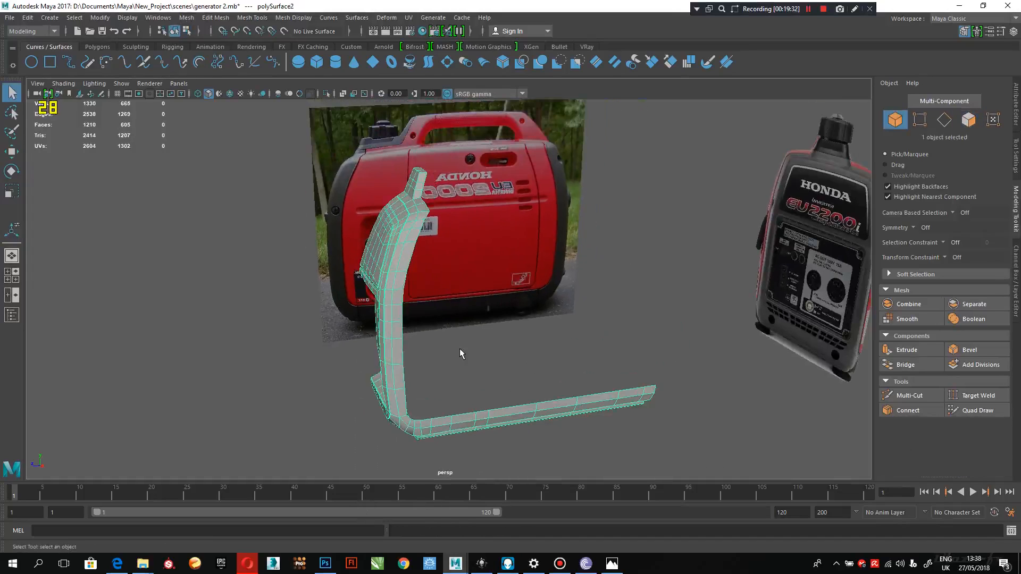
{"action": "left_click", "coordinate": [464, 325]}
{"action": "left_click_drag", "start_coordinate": [543, 397], "coordinate": [323, 469]}
{"action": "left_click", "coordinate": [510, 409], "text": "ctrl"}
{"action": "left_click", "coordinate": [619, 331]}
{"action": "left_click", "coordinate": [385, 290]}
{"action": "key", "text": "w"}
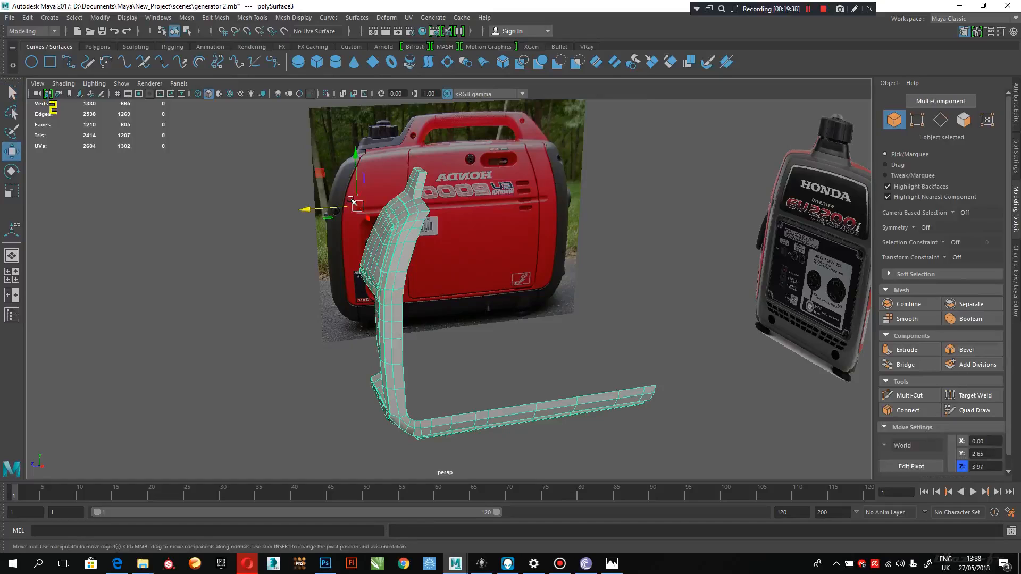
{"action": "left_click_drag", "start_coordinate": [346, 204], "coordinate": [524, 215]}
{"action": "key", "text": "ctrl+z"}
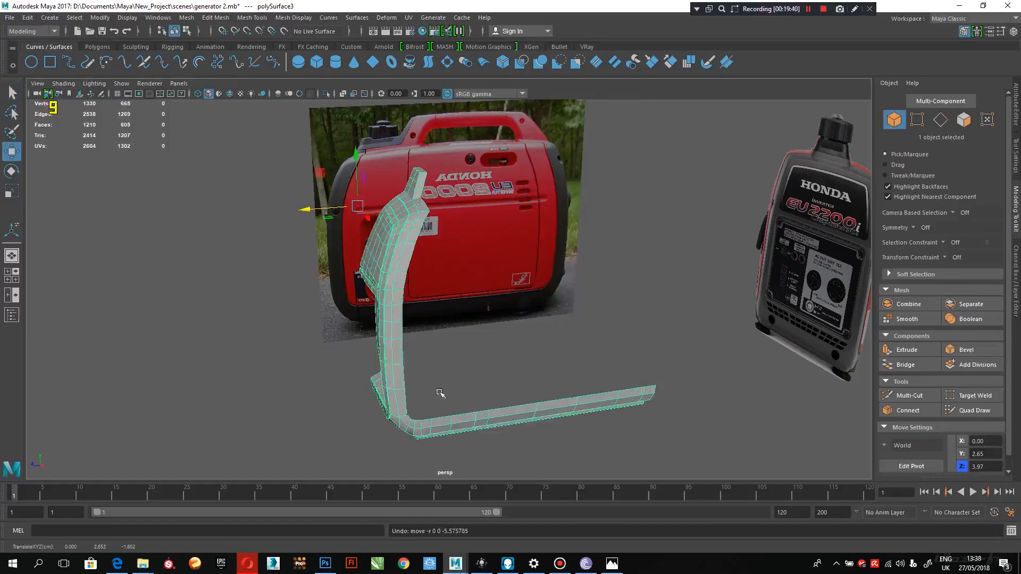
Step: Delete the long bottom frame and lip faces behind the corner from one casing copy
{"action": "left_click_drag", "start_coordinate": [444, 401], "coordinate": [429, 370], "text": "alt"}
{"action": "middle_click_drag", "start_coordinate": [429, 370], "coordinate": [442, 342], "text": "alt"}
{"action": "left_click_drag", "start_coordinate": [442, 342], "coordinate": [429, 337], "text": "alt"}
{"action": "right_click_drag", "start_coordinate": [453, 359], "coordinate": [457, 389], "text": "alt"}
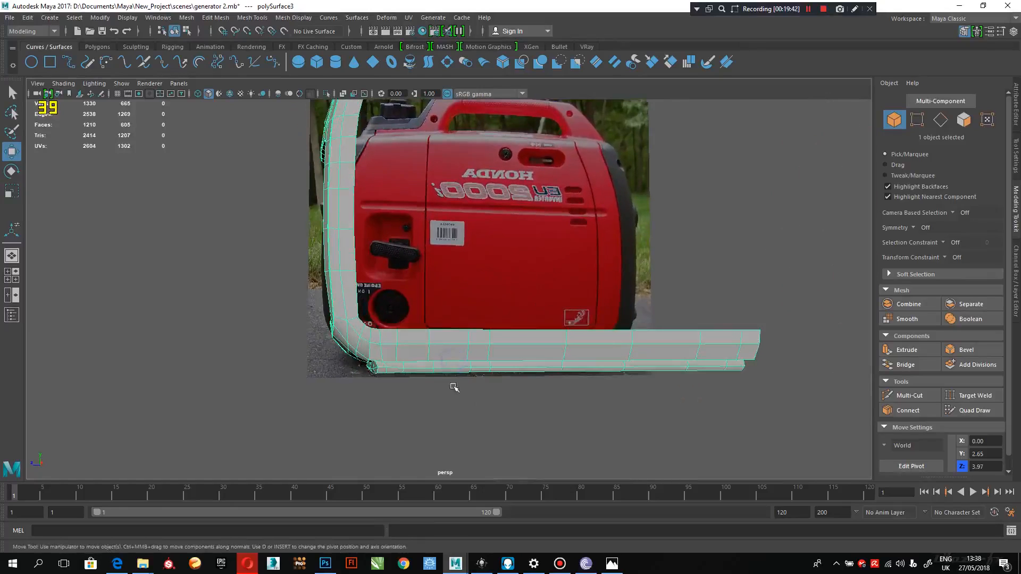
{"action": "right_click_drag", "start_coordinate": [464, 341], "coordinate": [466, 274]}
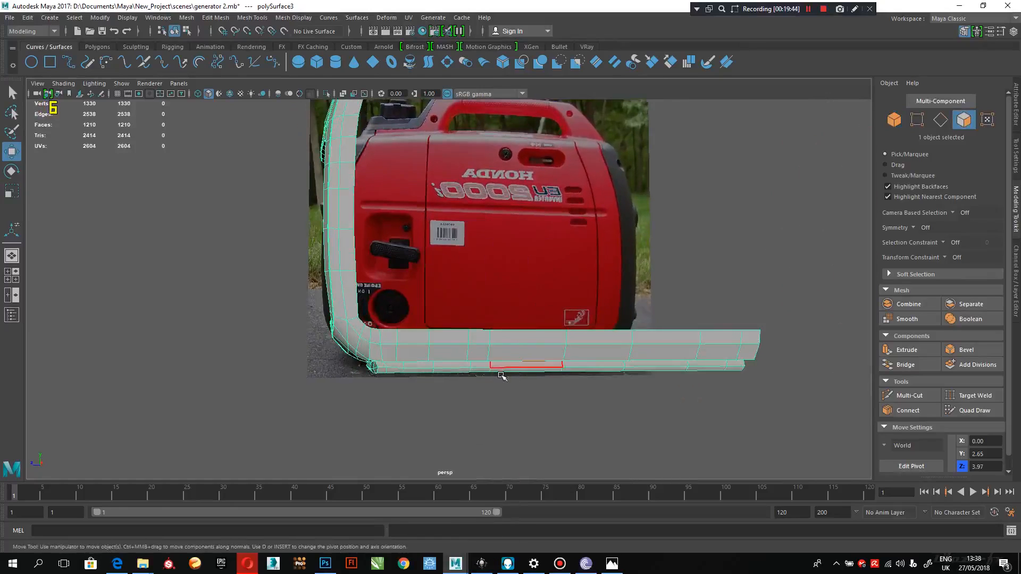
{"action": "key", "text": "space"}
{"action": "key", "text": "space"}
{"action": "right_click_drag", "start_coordinate": [640, 433], "coordinate": [542, 372], "text": "alt"}
{"action": "left_click_drag", "start_coordinate": [690, 210], "coordinate": [419, 341]}
{"action": "scroll", "coordinate": [574, 405], "scroll_direction": "up", "scroll_amount": 3}
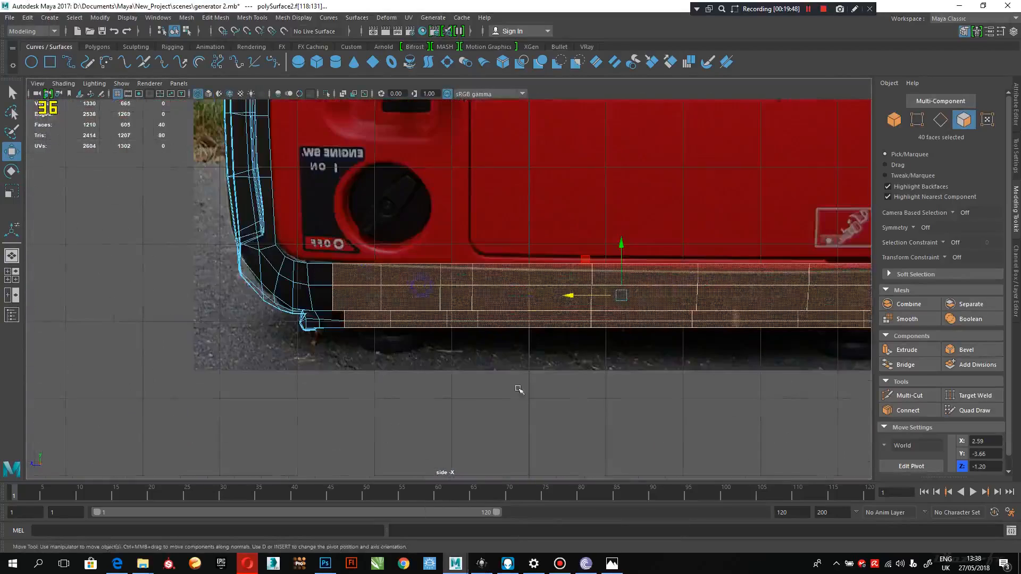
{"action": "scroll", "coordinate": [383, 329], "scroll_direction": "up", "scroll_amount": 3}
{"action": "middle_click_drag", "start_coordinate": [381, 329], "coordinate": [410, 346], "text": "alt"}
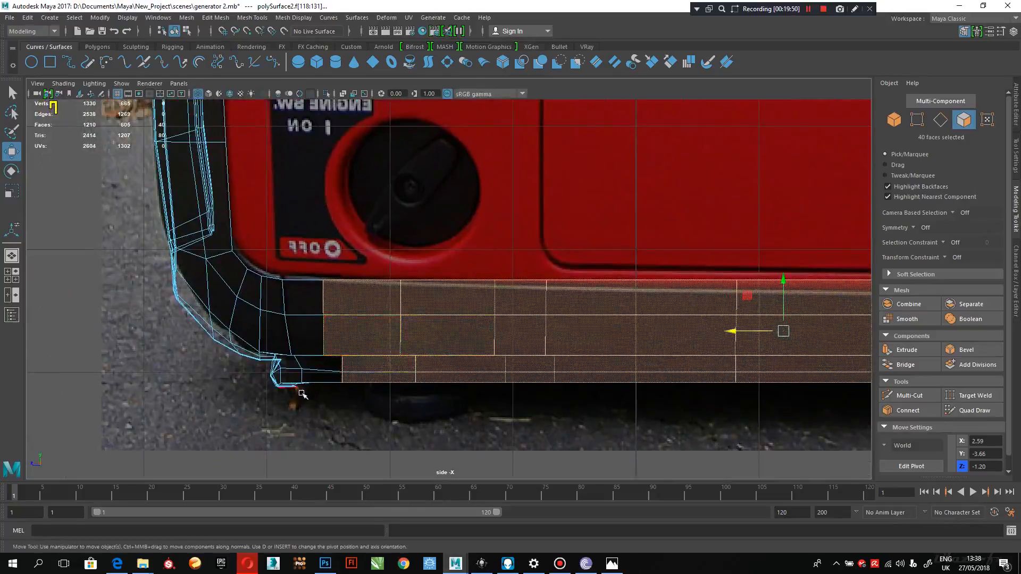
{"action": "key", "text": "Delete"}
Step: Delete the remaining bottom frame and lip faces directly beside the corner so that only the end casing is left in this copy
{"action": "left_click_drag", "start_coordinate": [366, 444], "coordinate": [322, 218]}
{"action": "key", "text": "Delete"}
{"action": "left_click_drag", "start_coordinate": [334, 347], "coordinate": [311, 250]}
{"action": "key", "text": "Delete"}
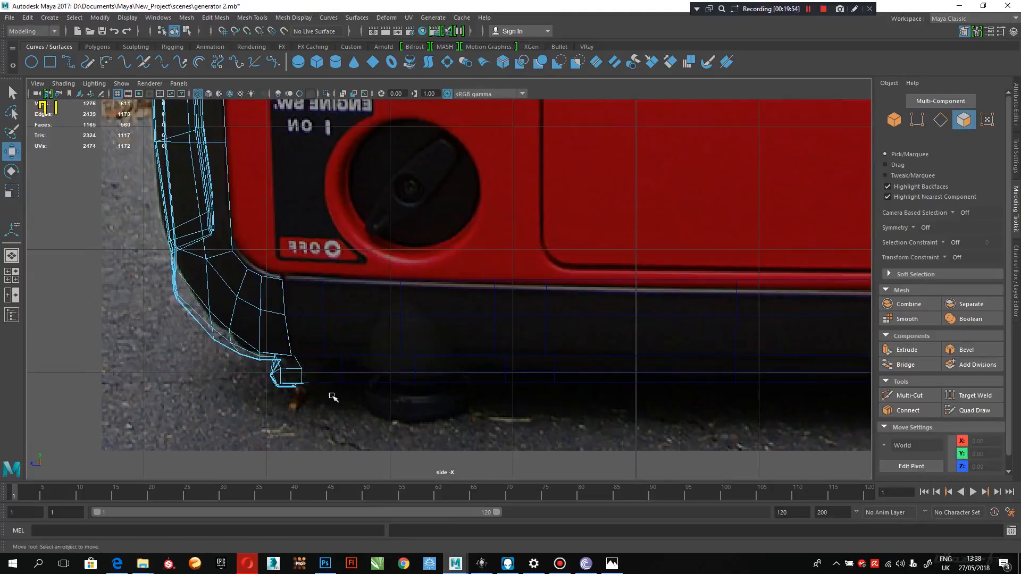
Step: Examine the trimmed casing copy's lower corner and lip from below in the perspective view
{"action": "scroll", "coordinate": [301, 367], "scroll_direction": "up", "scroll_amount": 2}
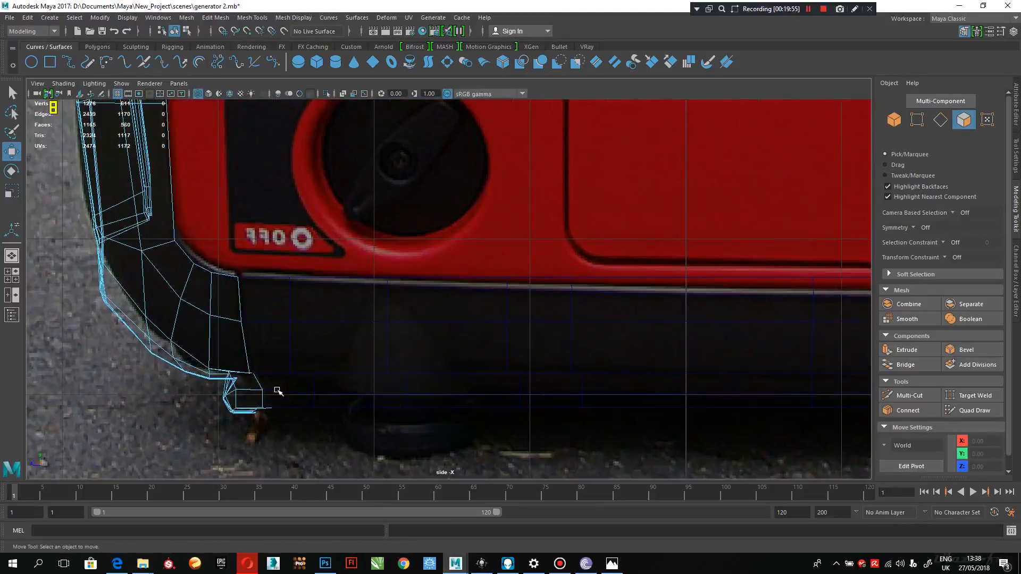
{"action": "key", "text": "space"}
{"action": "key", "text": "space"}
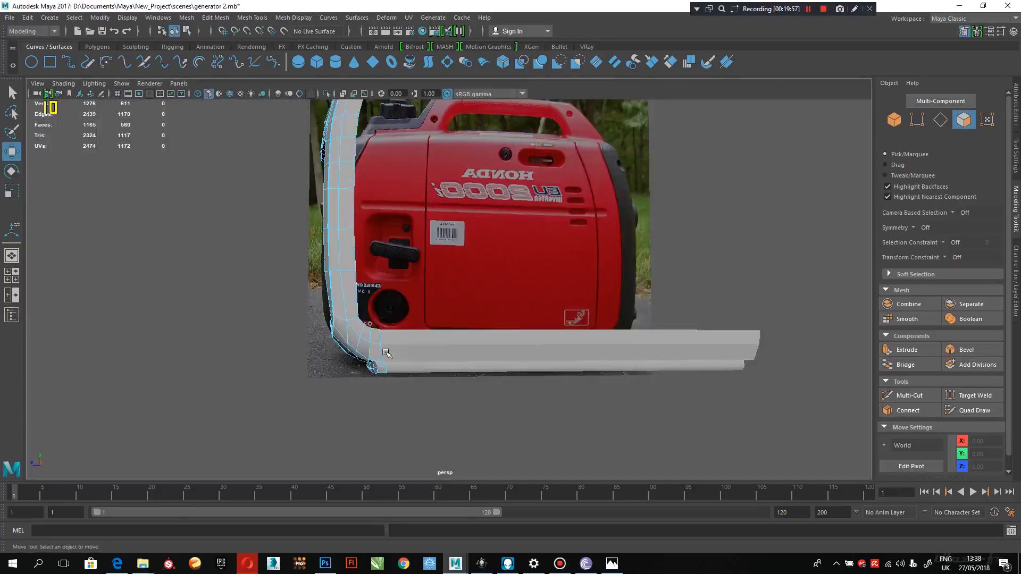
{"action": "left_click_drag", "start_coordinate": [387, 356], "coordinate": [417, 355], "text": "alt"}
{"action": "middle_click_drag", "start_coordinate": [417, 356], "coordinate": [417, 266], "text": "alt"}
{"action": "right_click_drag", "start_coordinate": [417, 249], "coordinate": [468, 319], "text": "alt"}
{"action": "left_click_drag", "start_coordinate": [436, 340], "coordinate": [416, 308], "text": "alt"}
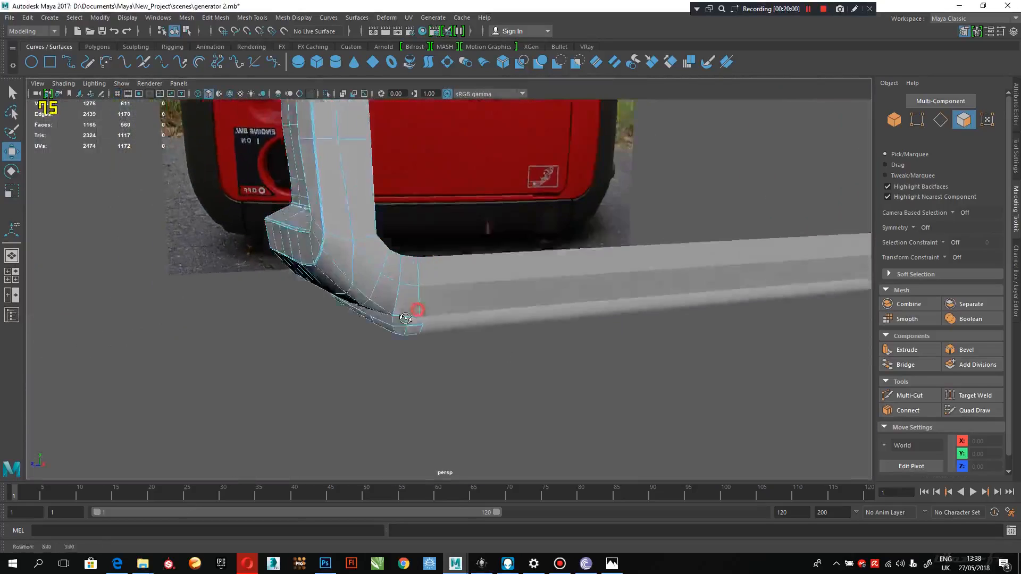
{"action": "right_click_drag", "start_coordinate": [399, 214], "coordinate": [494, 338], "text": "alt"}
{"action": "left_click_drag", "start_coordinate": [417, 292], "coordinate": [392, 240], "text": "alt"}
Step: Select the trimmed casing copy as an object and mirror it by setting its Scale Y to -1
{"action": "right_click_drag", "start_coordinate": [367, 148], "coordinate": [406, 133]}
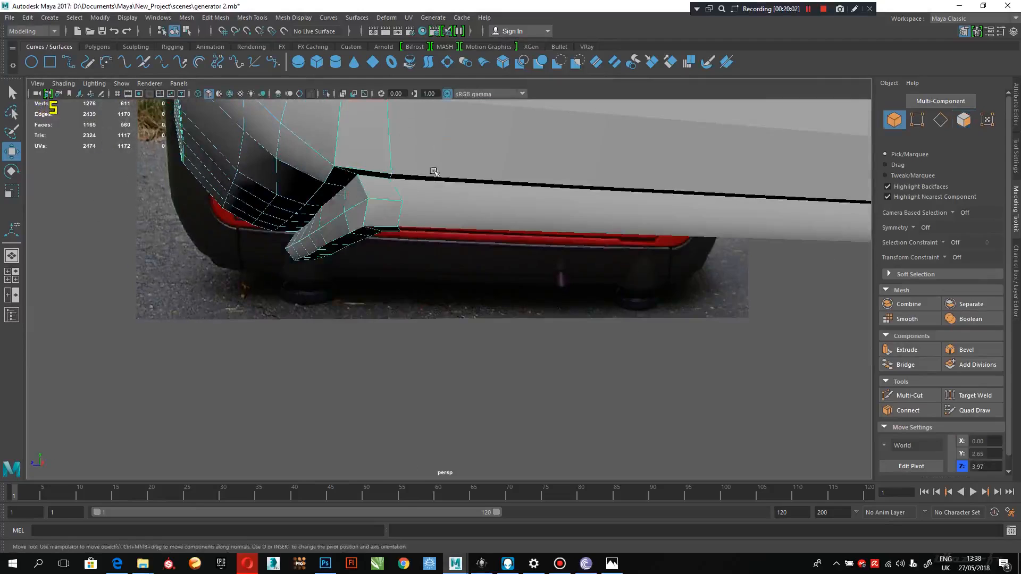
{"action": "left_click_drag", "start_coordinate": [406, 133], "coordinate": [402, 234], "text": "alt"}
{"action": "middle_click_drag", "start_coordinate": [401, 234], "coordinate": [394, 310], "text": "alt"}
{"action": "right_click_drag", "start_coordinate": [524, 259], "coordinate": [430, 378], "text": "alt"}
{"action": "left_click_drag", "start_coordinate": [430, 378], "coordinate": [377, 373], "text": "alt"}
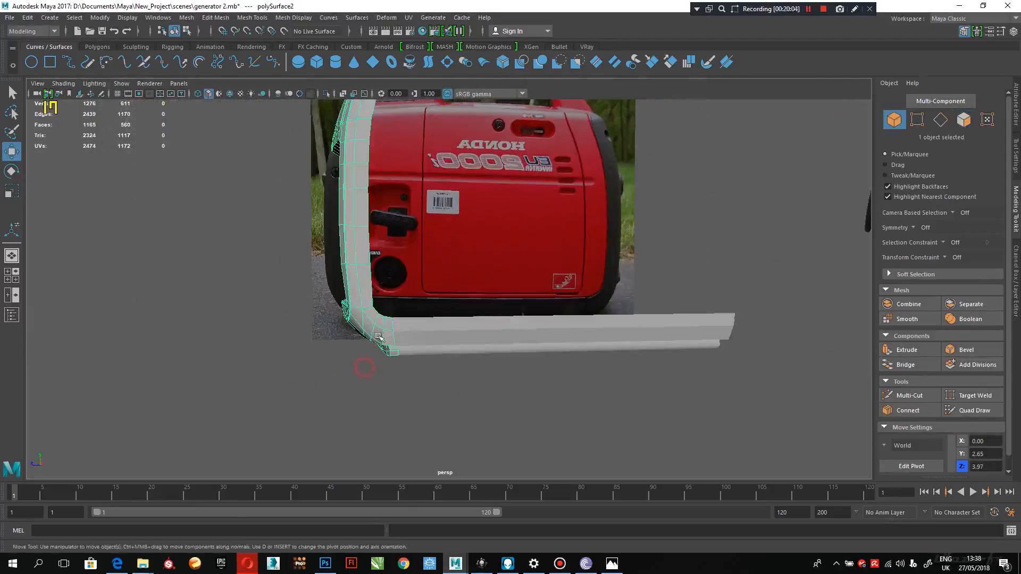
{"action": "left_click", "coordinate": [337, 203]}
{"action": "key", "text": "ctrl+z"}
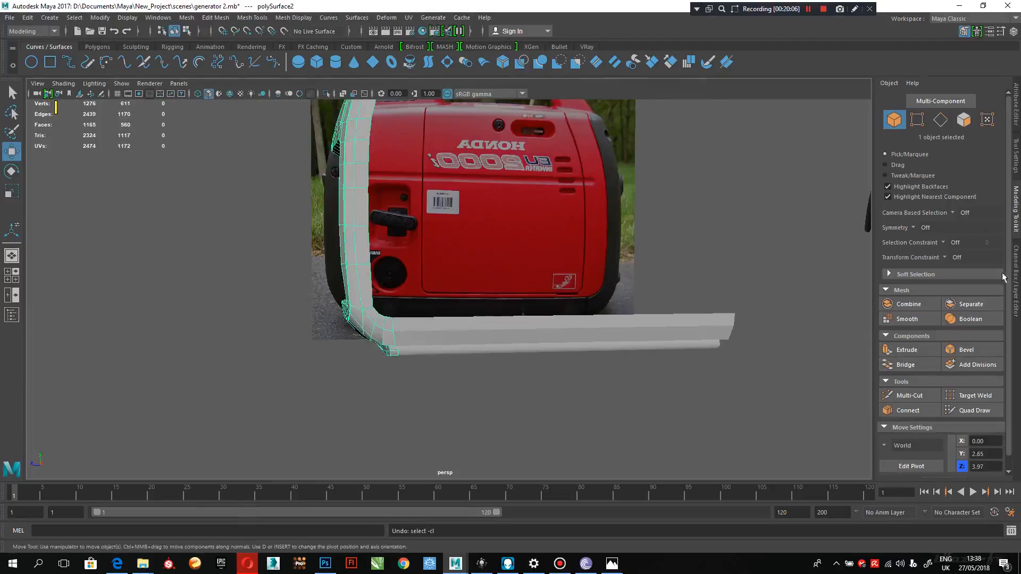
{"action": "left_click", "coordinate": [1015, 299]}
{"action": "left_click_drag", "start_coordinate": [372, 330], "coordinate": [307, 338], "text": "alt"}
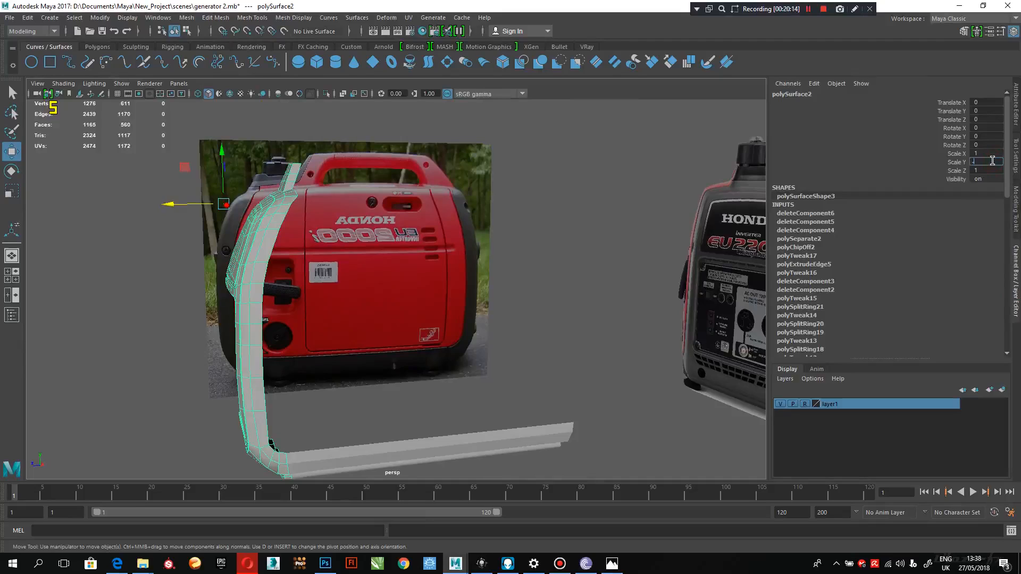
{"action": "key", "text": "Return"}
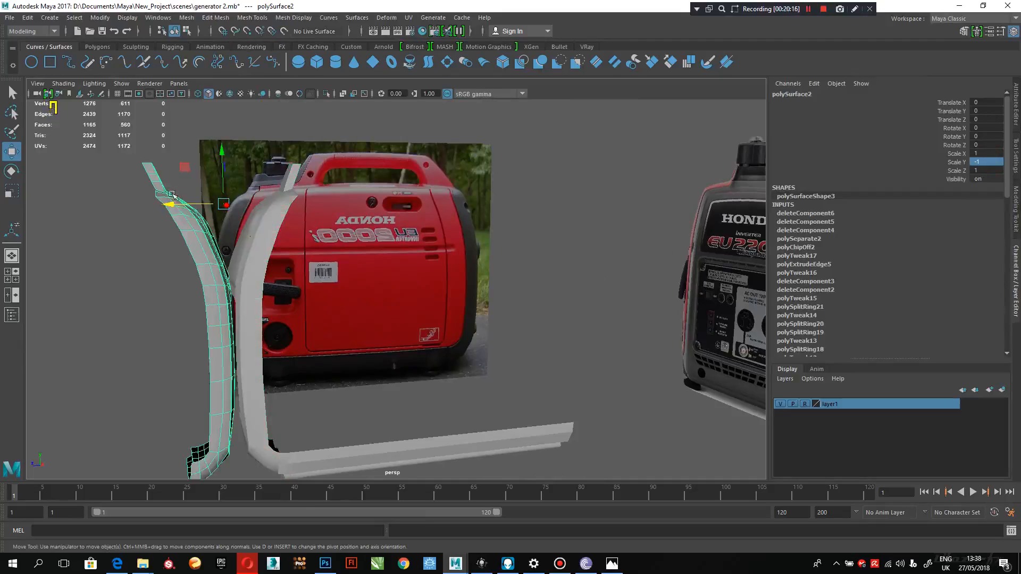
Step: Move the mirrored casing to the generator's opposite end in the side view, at a Translate Y of about -10.1
{"action": "left_click_drag", "start_coordinate": [172, 194], "coordinate": [559, 201]}
{"action": "key", "text": "space"}
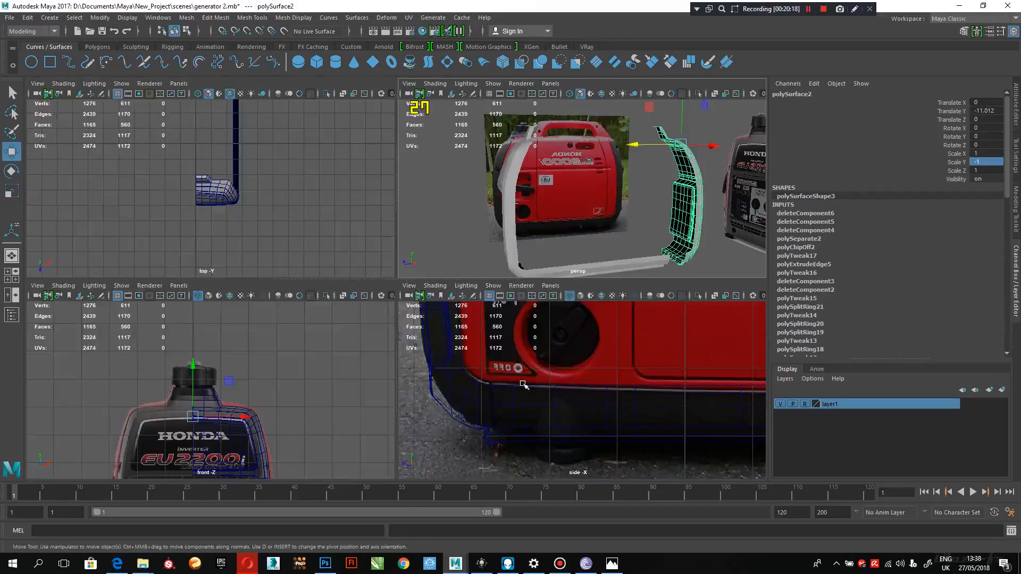
{"action": "key", "text": "space"}
{"action": "right_click_drag", "start_coordinate": [604, 401], "coordinate": [544, 334], "text": "alt"}
{"action": "middle_click_drag", "start_coordinate": [544, 335], "coordinate": [376, 378], "text": "alt"}
{"action": "right_click_drag", "start_coordinate": [376, 378], "coordinate": [544, 299], "text": "alt"}
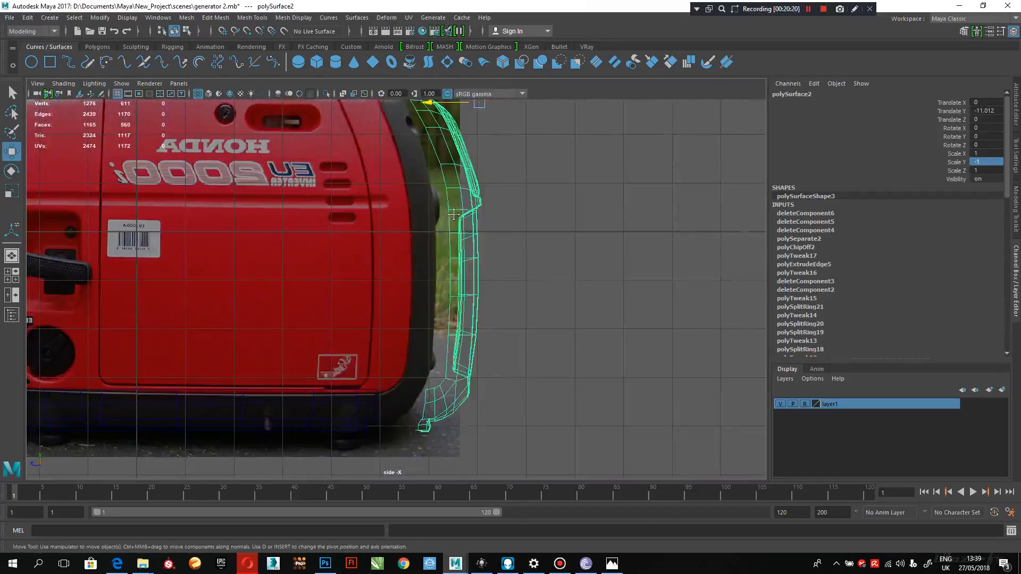
{"action": "middle_click_drag", "start_coordinate": [450, 203], "coordinate": [459, 232], "text": "alt"}
{"action": "left_click_drag", "start_coordinate": [452, 134], "coordinate": [408, 132]}
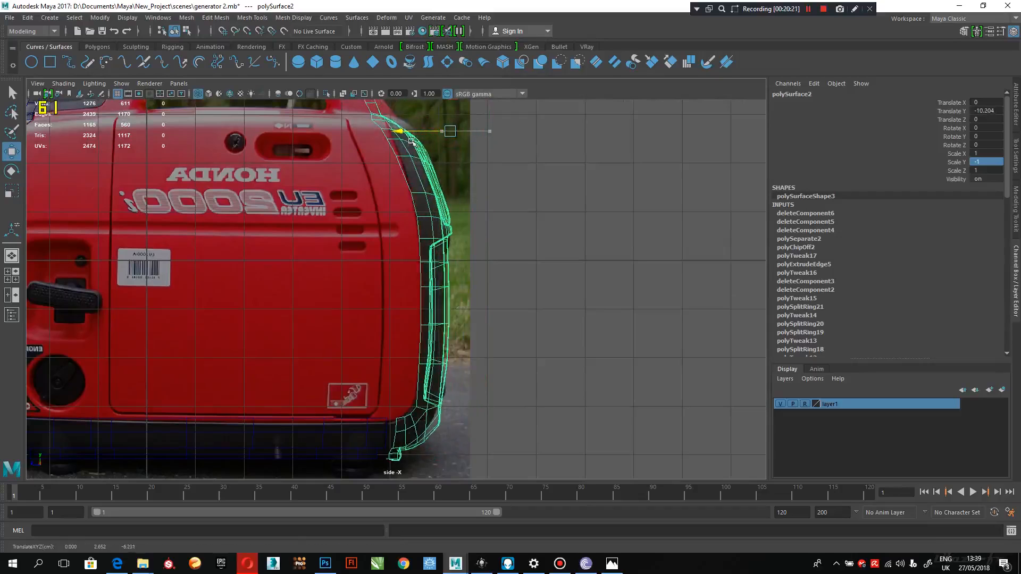
Step: Fine-tune the mirrored casing to Translate Y -10.224 to align it with the opposite end's outline in the side reference image
{"action": "middle_click_drag", "start_coordinate": [532, 322], "coordinate": [455, 289], "text": "alt"}
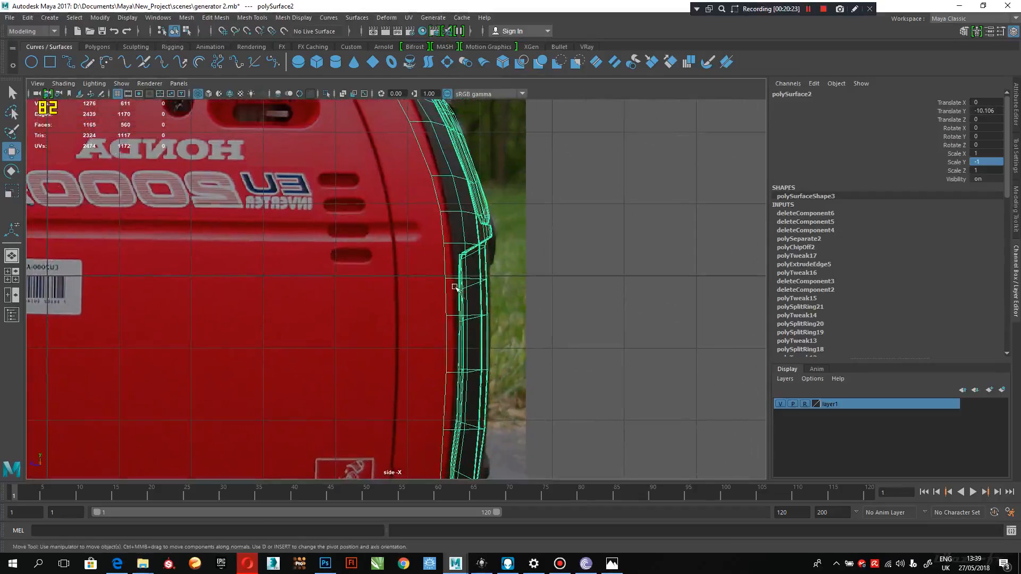
{"action": "middle_click_drag", "start_coordinate": [408, 169], "coordinate": [359, 241], "text": "alt"}
{"action": "left_click_drag", "start_coordinate": [432, 234], "coordinate": [441, 242]}
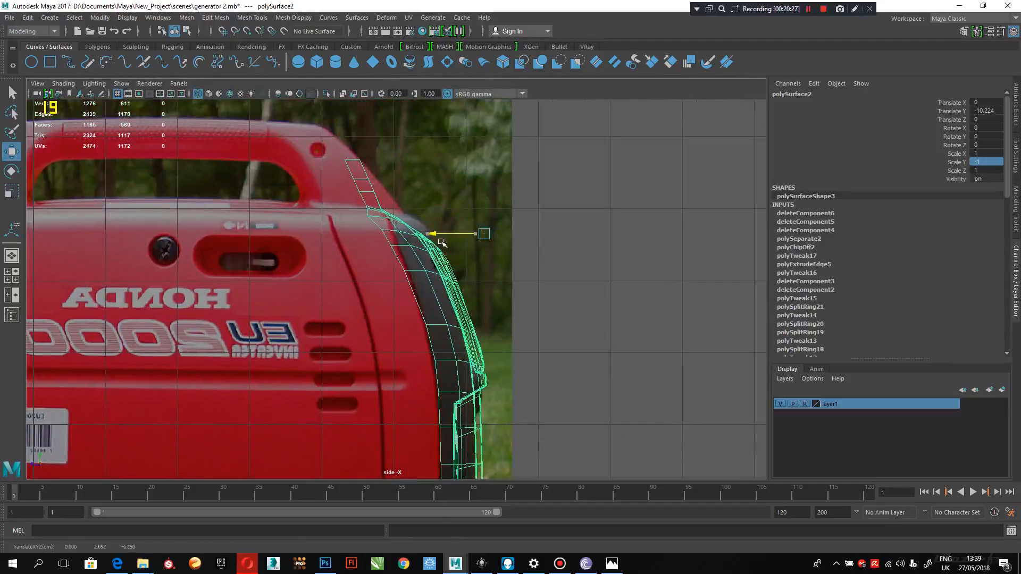
{"action": "middle_click_drag", "start_coordinate": [444, 317], "coordinate": [462, 159], "text": "alt"}
{"action": "middle_click_drag", "start_coordinate": [481, 428], "coordinate": [809, 455], "text": "alt"}
{"action": "right_click_drag", "start_coordinate": [747, 422], "coordinate": [608, 358], "text": "alt"}
{"action": "middle_click_drag", "start_coordinate": [601, 358], "coordinate": [383, 242], "text": "alt"}
{"action": "middle_click_drag", "start_coordinate": [391, 289], "coordinate": [382, 250], "text": "alt"}
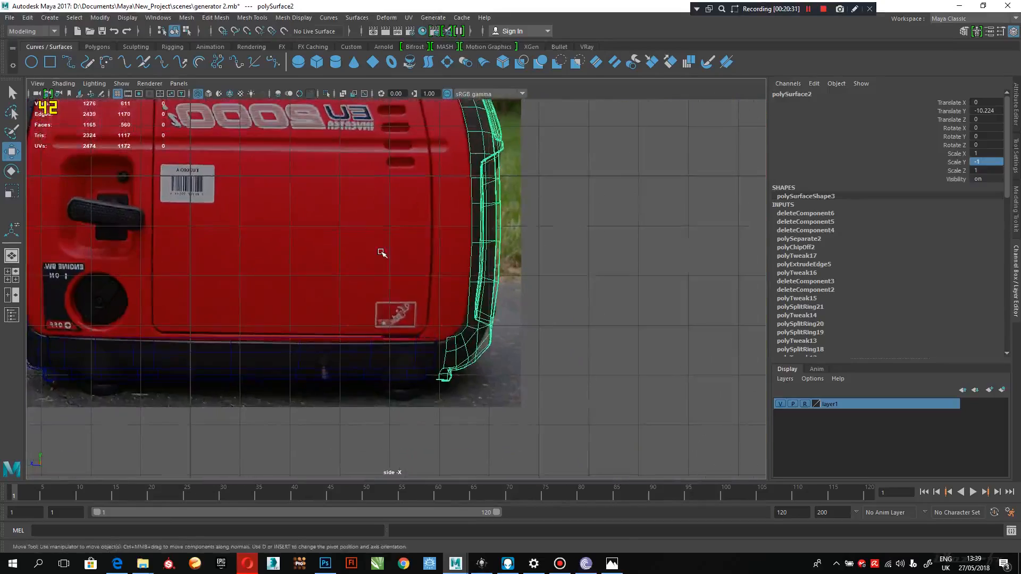
Step: Examine how the mirrored casing's lower corner and outer edge fit the side image, then consult the generator reference photo
{"action": "right_click_drag", "start_coordinate": [381, 252], "coordinate": [462, 363], "text": "alt"}
{"action": "middle_click_drag", "start_coordinate": [463, 365], "coordinate": [425, 284], "text": "alt"}
{"action": "right_click_drag", "start_coordinate": [424, 267], "coordinate": [536, 410], "text": "alt"}
{"action": "middle_click_drag", "start_coordinate": [423, 319], "coordinate": [402, 322], "text": "alt"}
{"action": "right_click_drag", "start_coordinate": [403, 292], "coordinate": [435, 314], "text": "alt"}
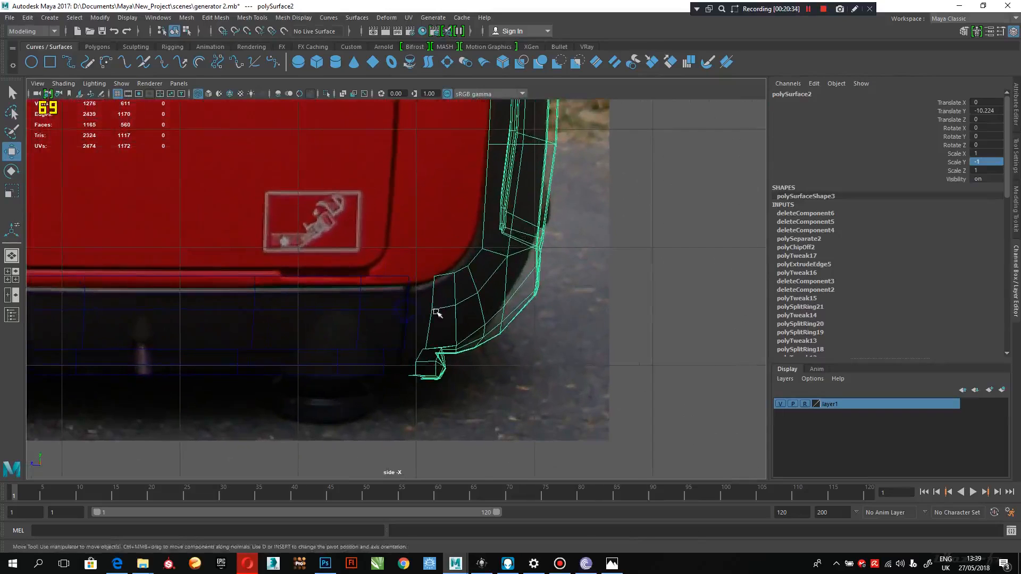
{"action": "middle_click_drag", "start_coordinate": [436, 314], "coordinate": [414, 374], "text": "alt"}
{"action": "right_click_drag", "start_coordinate": [466, 361], "coordinate": [434, 254], "text": "alt"}
{"action": "middle_click_drag", "start_coordinate": [434, 254], "coordinate": [436, 335], "text": "alt"}
{"action": "middle_click_drag", "start_coordinate": [447, 222], "coordinate": [454, 279], "text": "alt"}
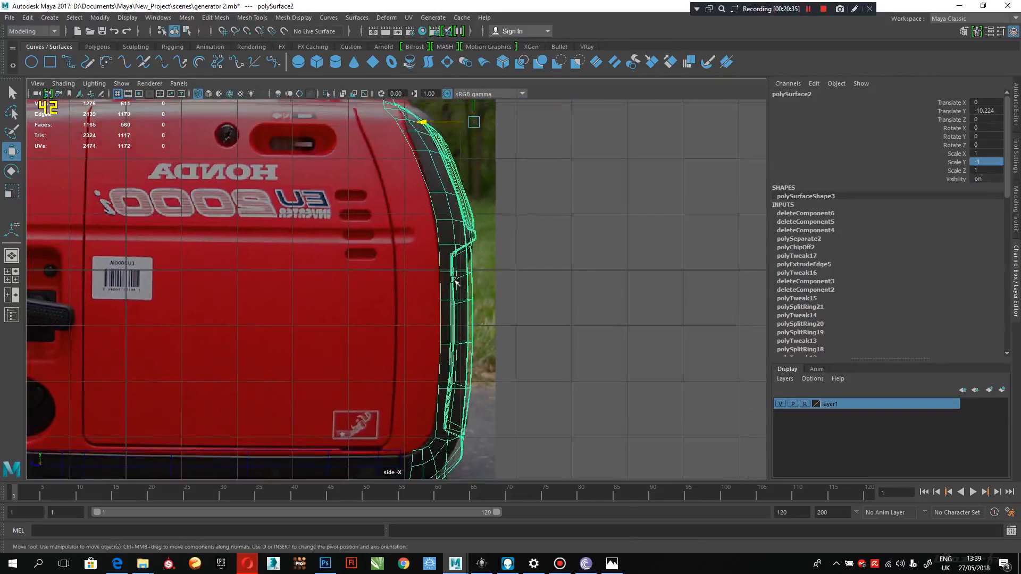
{"action": "left_click_drag", "start_coordinate": [431, 123], "coordinate": [432, 132]}
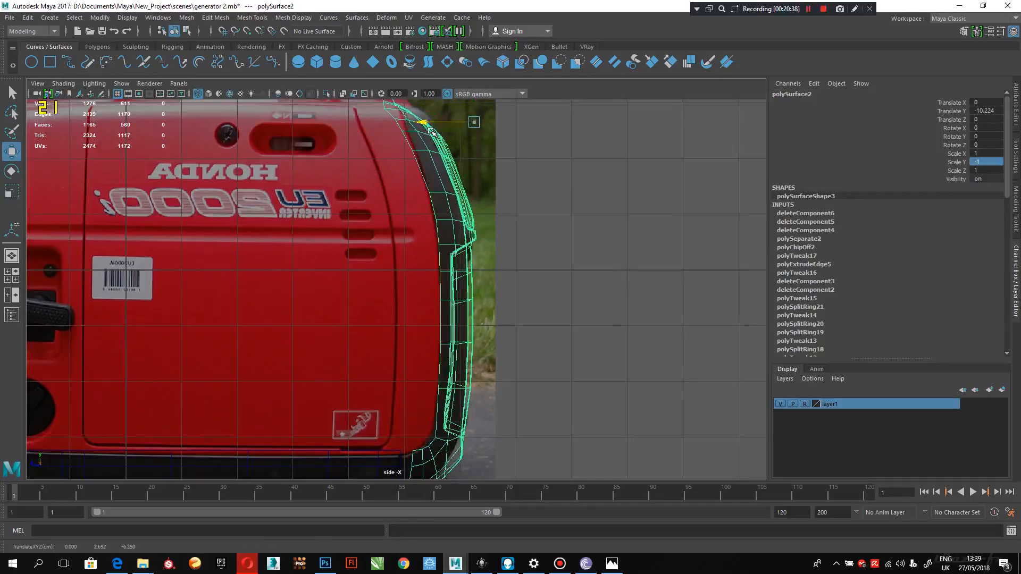
{"action": "left_click", "coordinate": [606, 565]}
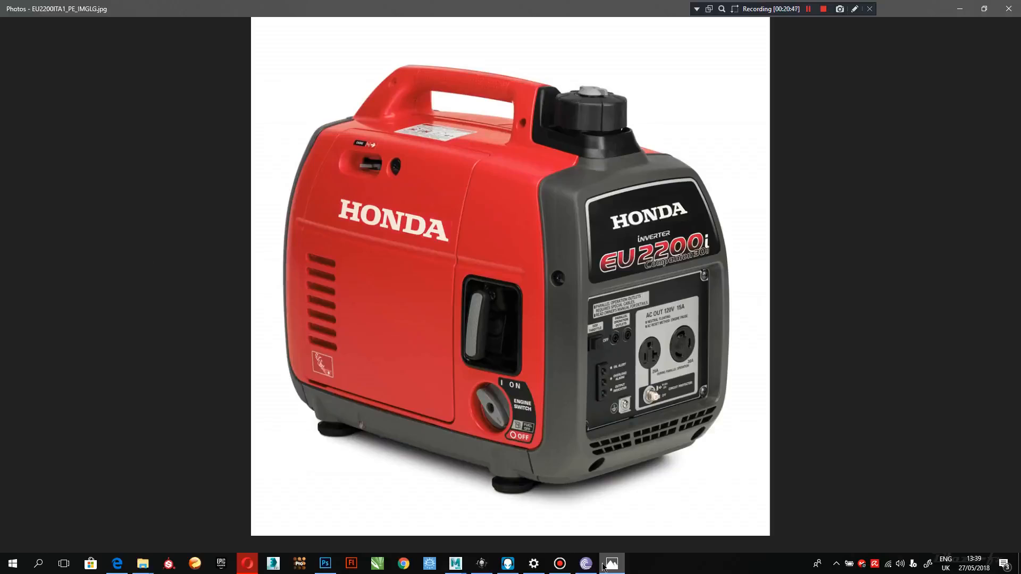
{"action": "left_click", "coordinate": [604, 566]}
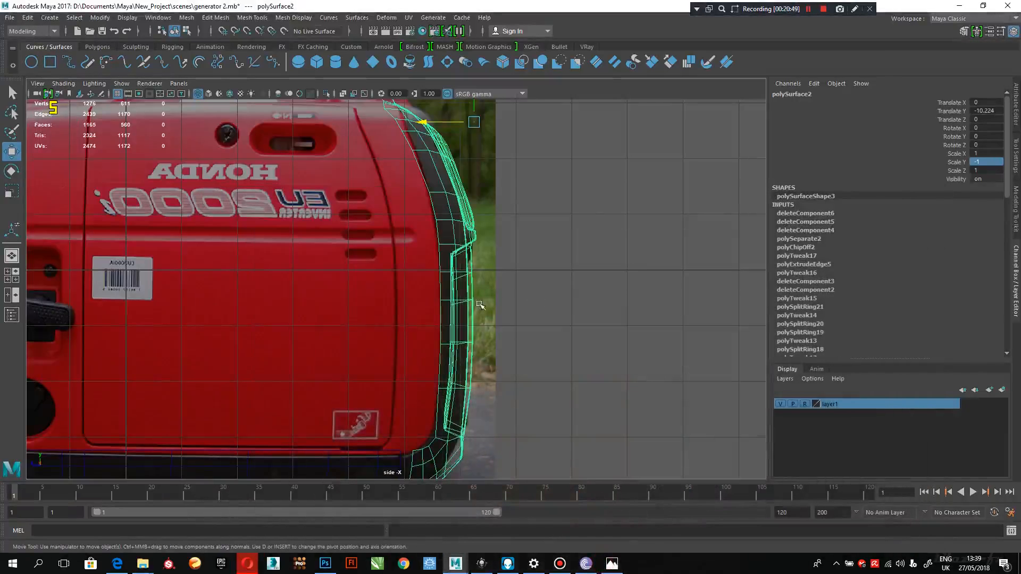
Step: Try moving the mirrored casing's upper vertices in the side view, then narrow the selection to its inner edge
{"action": "middle_click_drag", "start_coordinate": [365, 226], "coordinate": [451, 342], "text": "alt"}
{"action": "right_click_drag", "start_coordinate": [489, 232], "coordinate": [439, 226]}
{"action": "left_click_drag", "start_coordinate": [611, 141], "coordinate": [338, 292]}
{"action": "left_click_drag", "start_coordinate": [460, 229], "coordinate": [464, 230]}
{"action": "key", "text": "ctrl+z"}
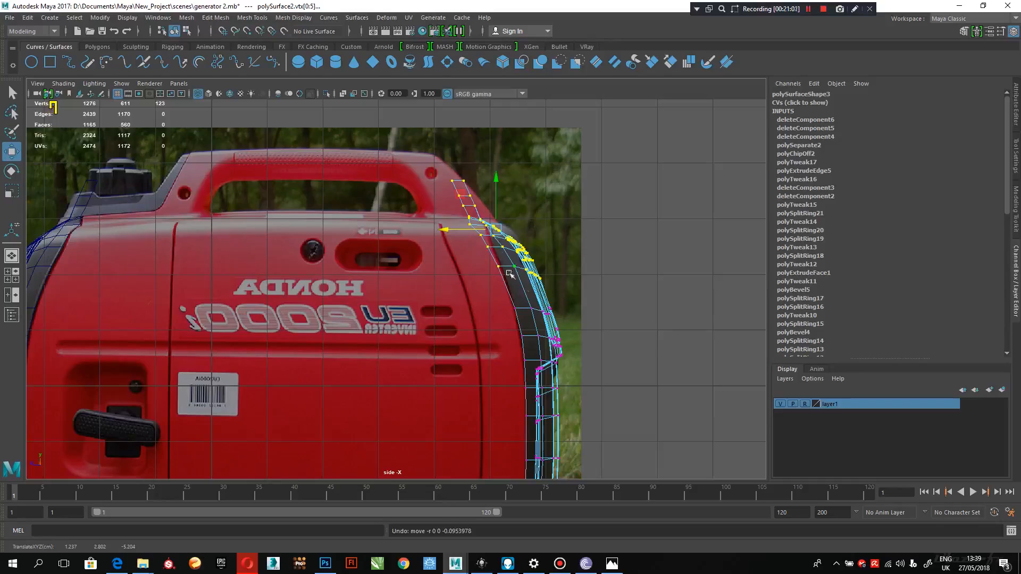
{"action": "scroll", "coordinate": [529, 246], "scroll_direction": "up", "scroll_amount": 3}
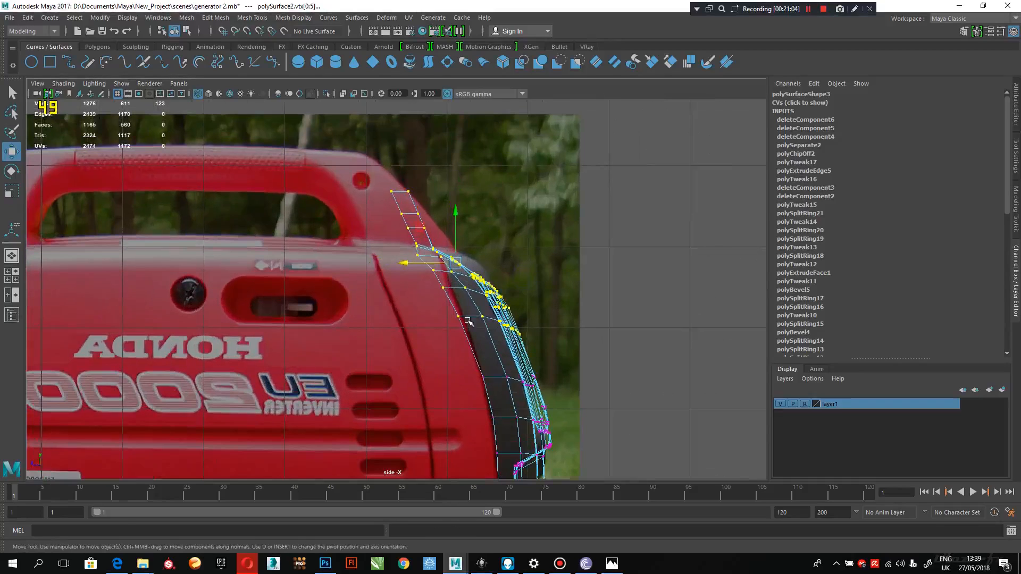
{"action": "left_click_drag", "start_coordinate": [566, 362], "coordinate": [462, 128], "text": "ctrl"}
{"action": "left_click_drag", "start_coordinate": [544, 170], "coordinate": [438, 271], "text": "ctrl"}
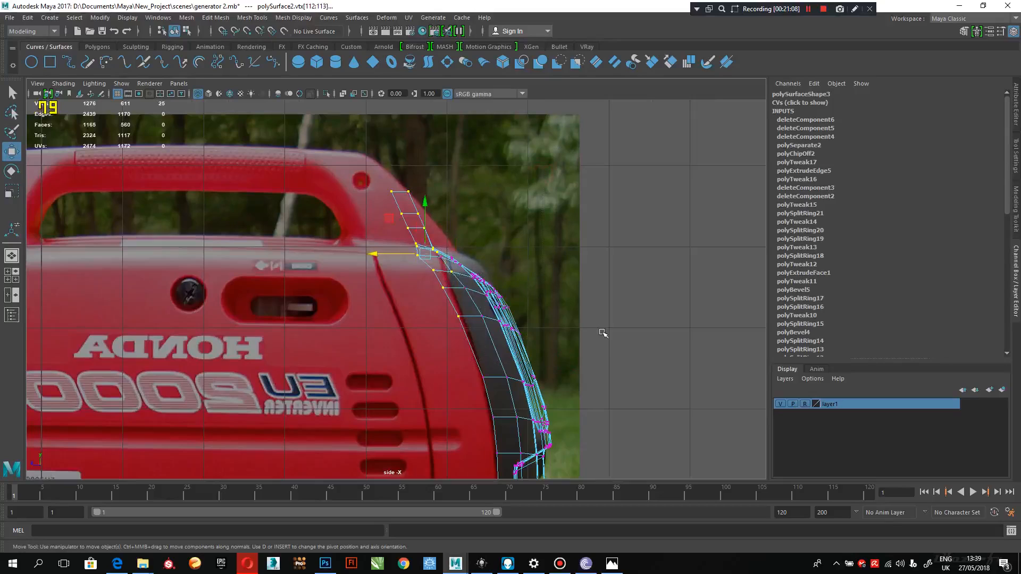
Step: Try shifting the mirrored casing's upper vertices outward in progressively smaller rows, checking the shape in the perspective view
{"action": "left_click_drag", "start_coordinate": [562, 354], "coordinate": [267, 75]}
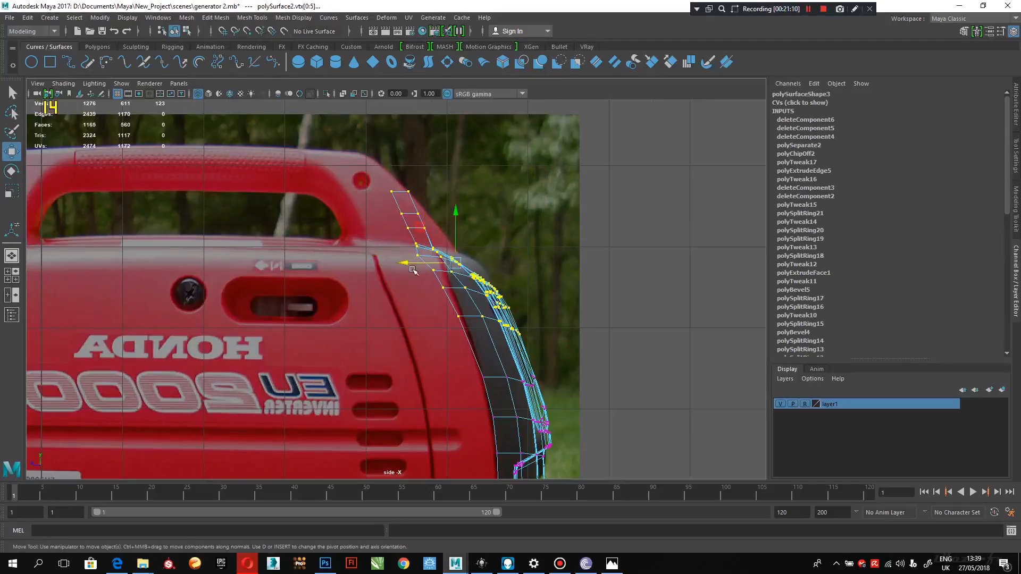
{"action": "left_click_drag", "start_coordinate": [416, 263], "coordinate": [420, 257]}
{"action": "mouse_move", "coordinate": [584, 381]}
{"action": "left_mouse_down", "text": "ctrl"}
{"action": "mouse_move", "coordinate": [539, 352]}
{"action": "mouse_move", "coordinate": [417, 314]}
{"action": "left_mouse_up", "text": "ctrl"}
{"action": "left_click_drag", "start_coordinate": [415, 250], "coordinate": [416, 244]}
{"action": "left_click_drag", "start_coordinate": [567, 360], "coordinate": [413, 286], "text": "ctrl"}
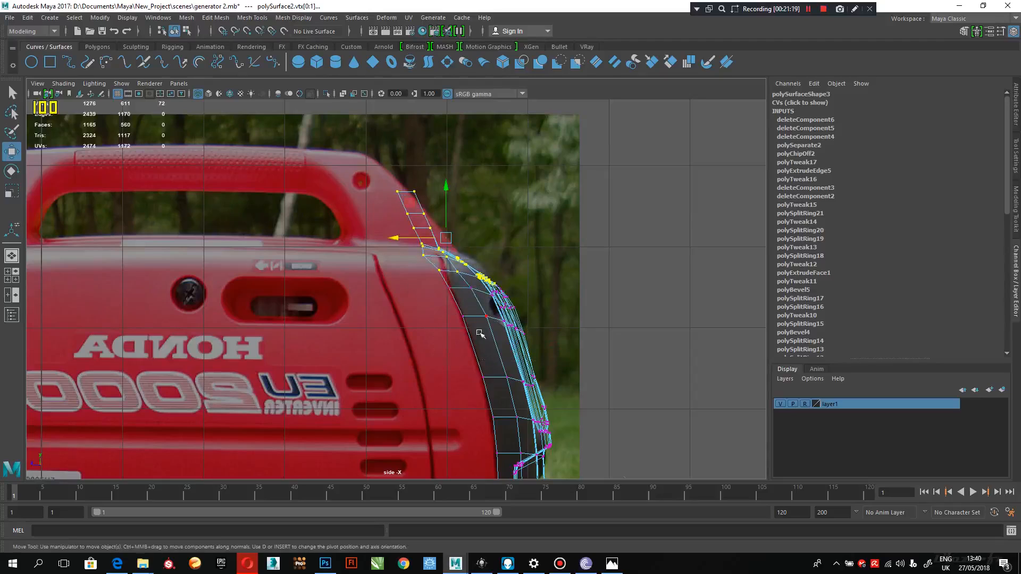
{"action": "key", "text": "space"}
{"action": "key", "text": "space"}
{"action": "left_click_drag", "start_coordinate": [609, 204], "coordinate": [539, 274], "text": "alt"}
{"action": "key", "text": "ctrl+z"}
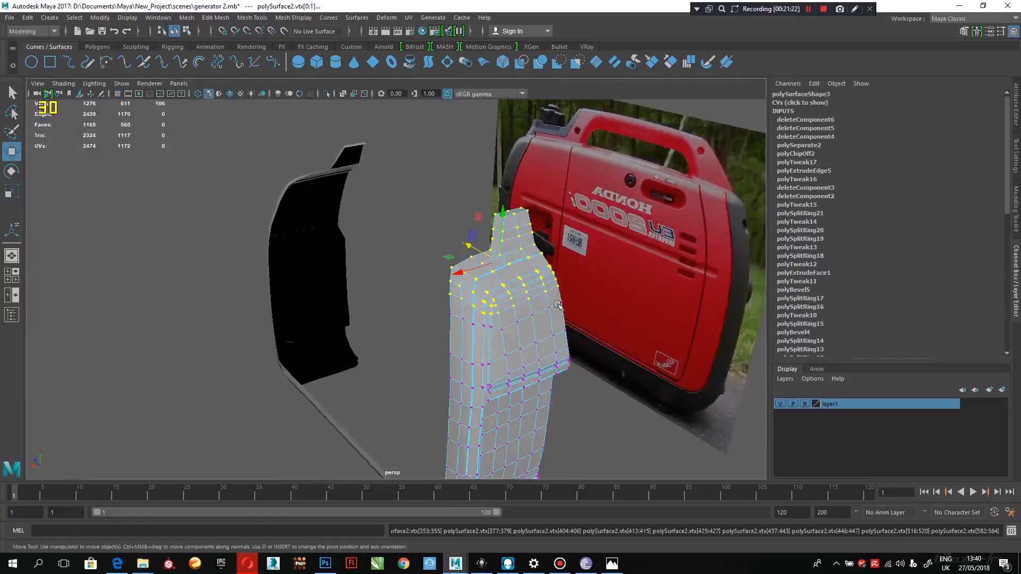
{"action": "scroll", "coordinate": [561, 313], "scroll_direction": "up", "scroll_amount": 4}
{"action": "left_click_drag", "start_coordinate": [562, 317], "coordinate": [454, 318], "text": "alt"}
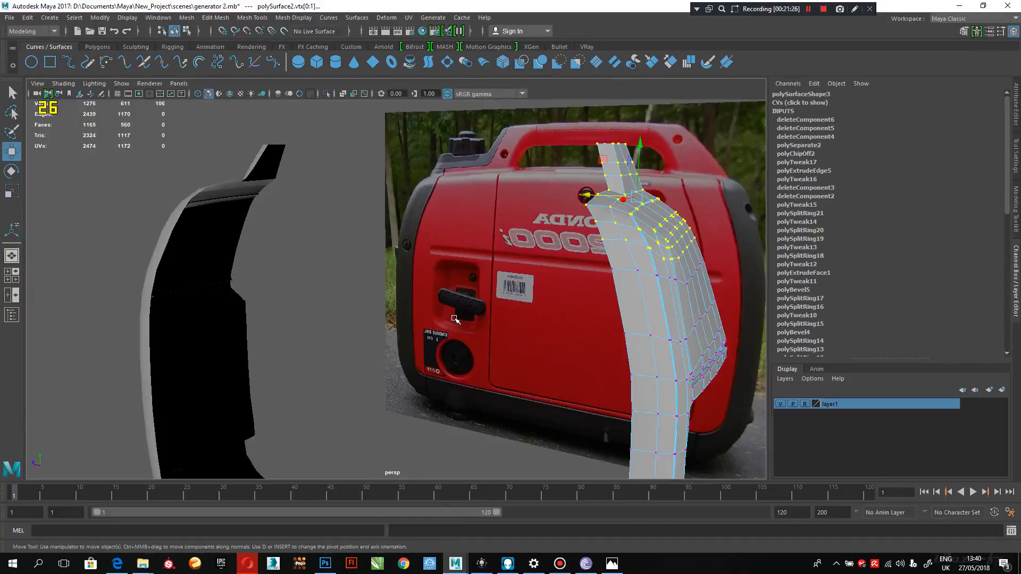
Step: Undo the row-by-row vertex shifts on the mirrored casing's upper part
{"action": "key", "text": "space"}
{"action": "key", "text": "space"}
{"action": "key", "text": "ctrl+z"}
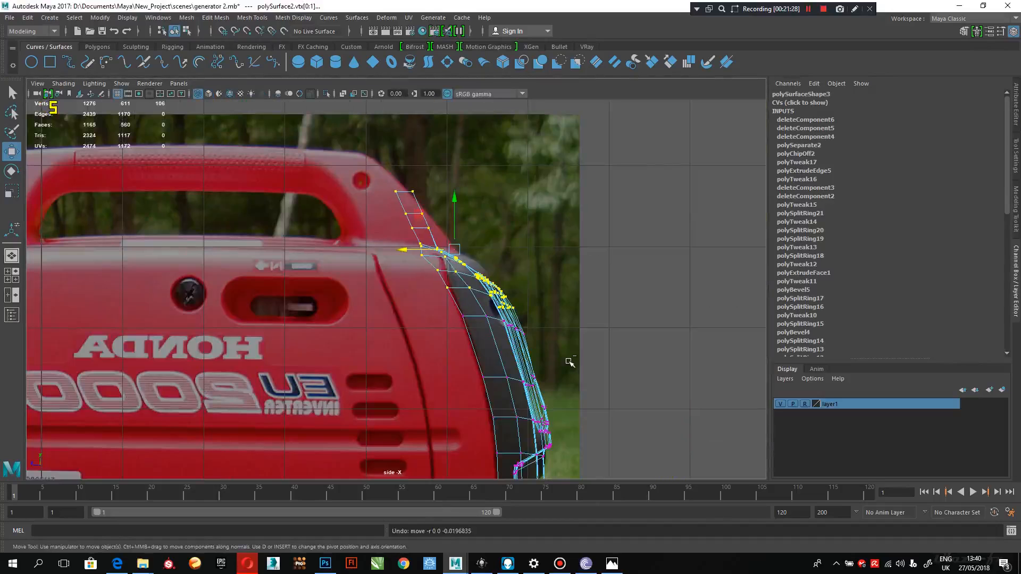
{"action": "key", "text": "ctrl+z"}
{"action": "key", "text": "ctrl+z"}
{"action": "key", "text": "ctrl+z"}
{"action": "key", "text": "ctrl+z"}
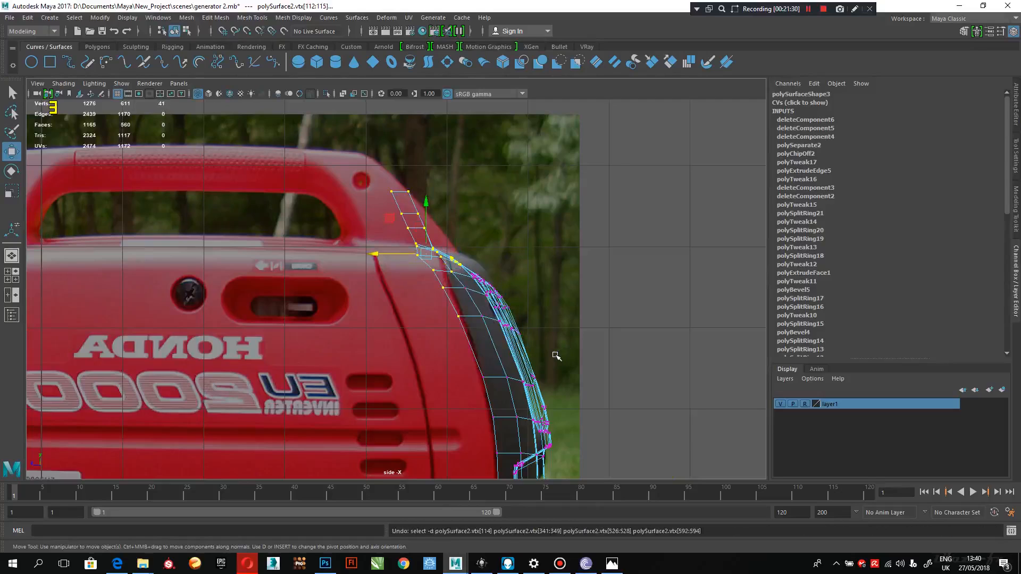
Step: Create a lattice deformer with 3, 4 and 3 divisions on all the upper vertices of the mirrored casing
{"action": "left_click_drag", "start_coordinate": [541, 361], "coordinate": [214, 86]}
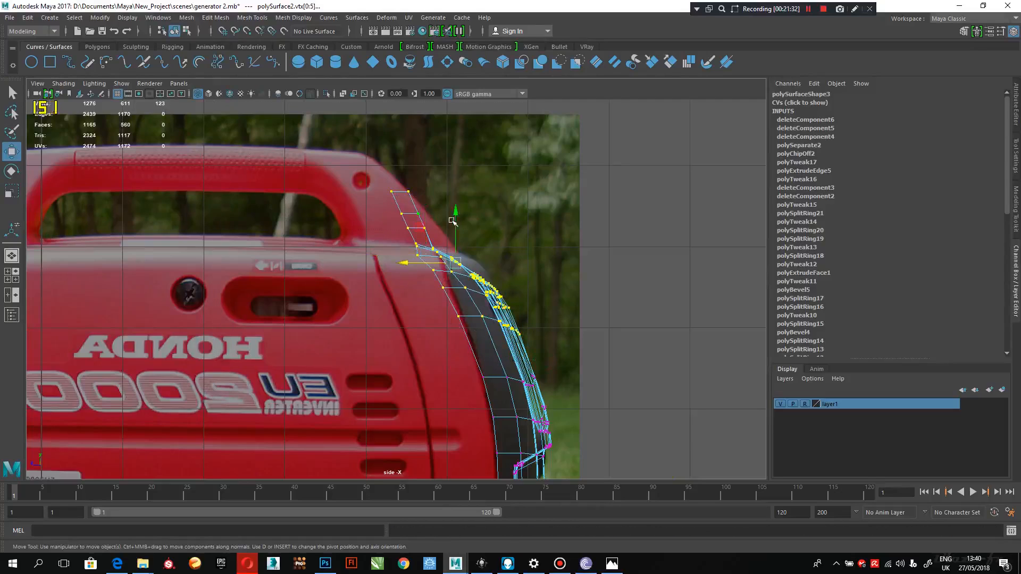
{"action": "middle_click_drag", "start_coordinate": [376, 188], "coordinate": [370, 222], "text": "alt"}
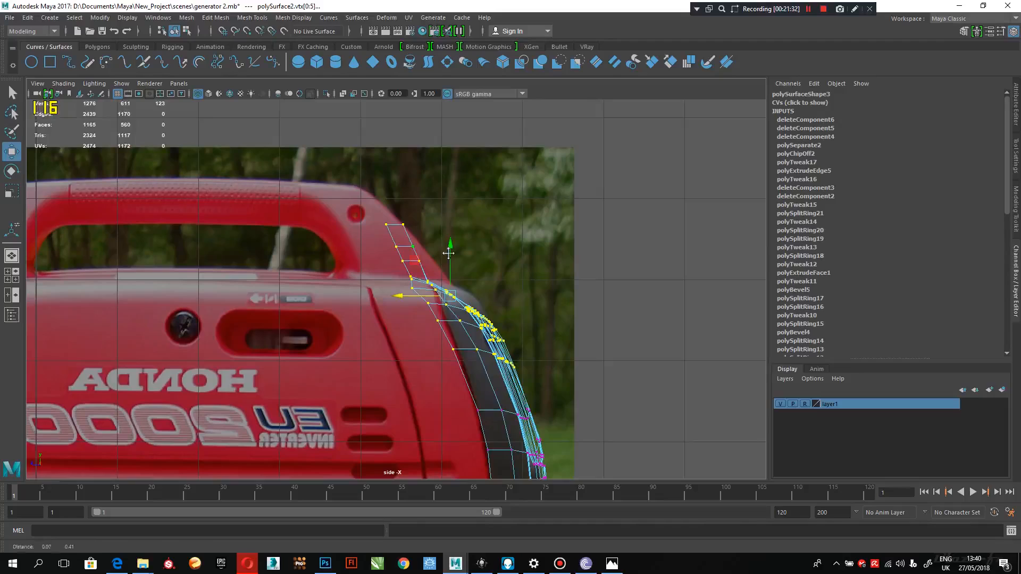
{"action": "left_click", "coordinate": [32, 31]}
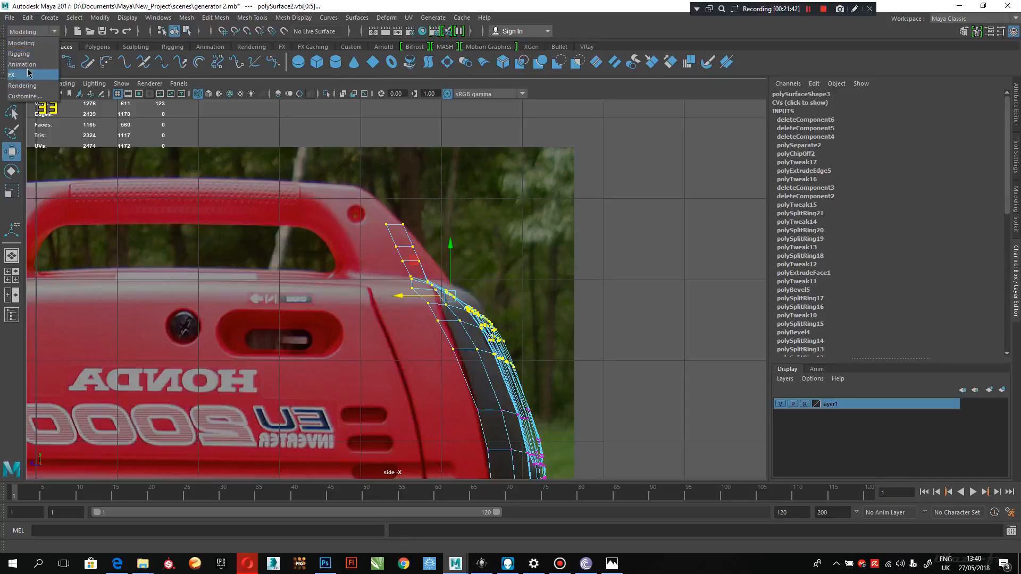
{"action": "left_click", "coordinate": [22, 63]}
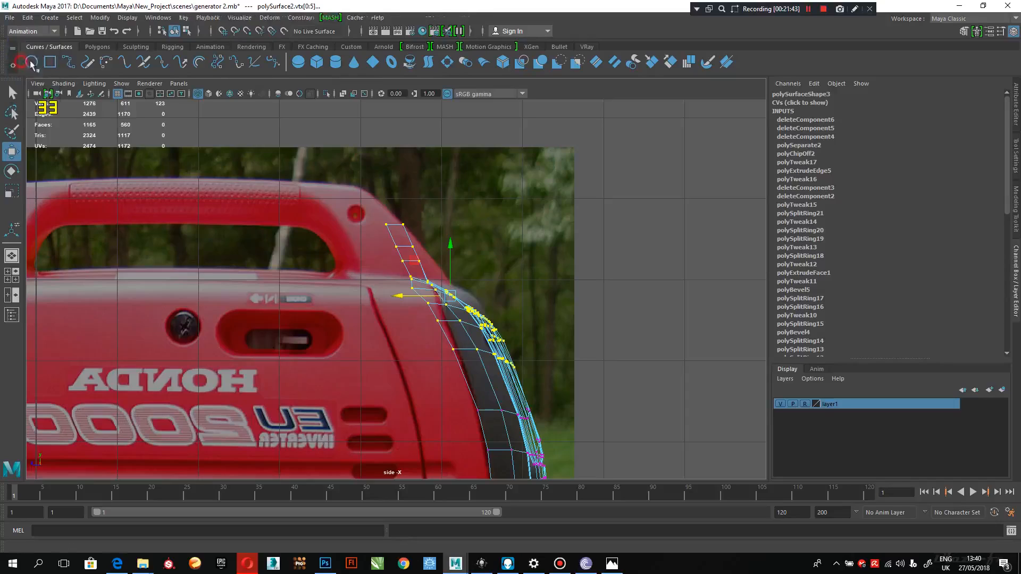
{"action": "left_click", "coordinate": [270, 18]}
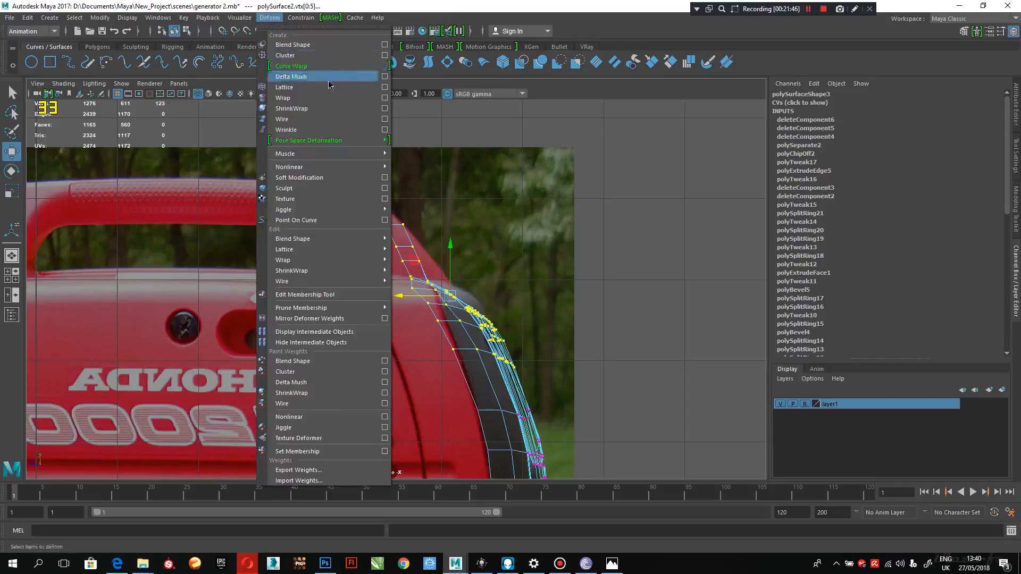
{"action": "left_click", "coordinate": [385, 87]}
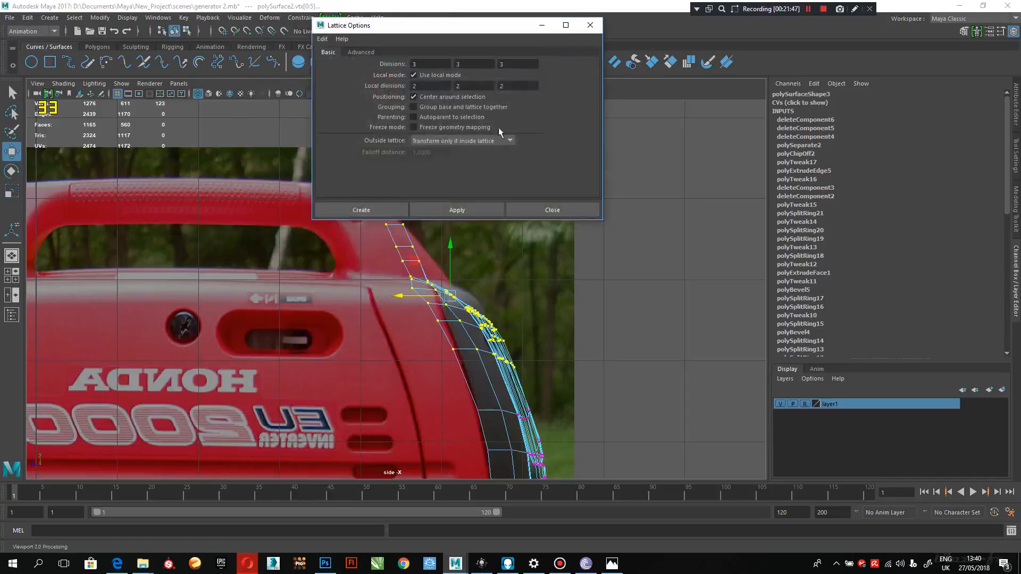
{"action": "left_click_drag", "start_coordinate": [401, 28], "coordinate": [634, 63]}
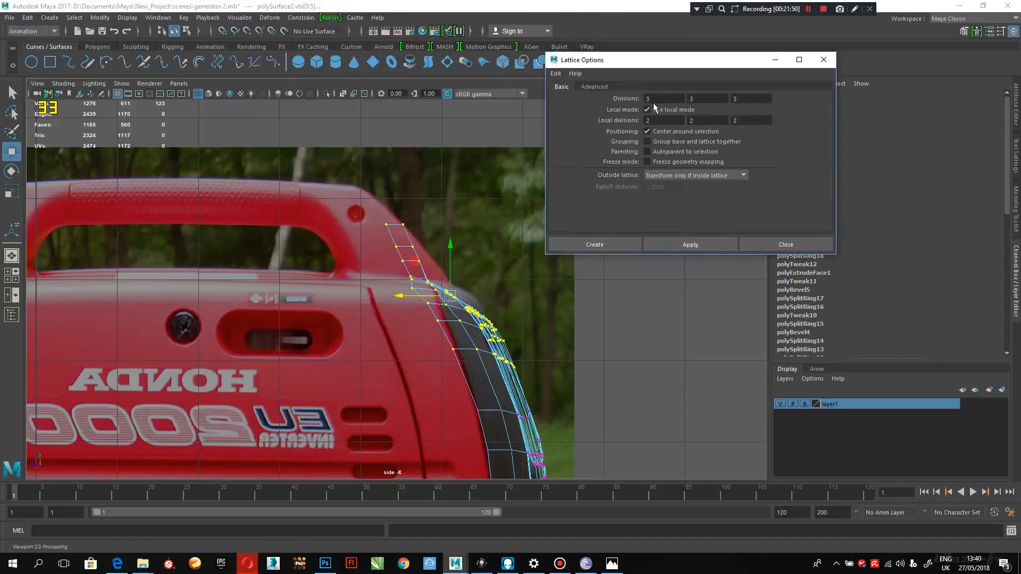
{"action": "type", "text": "4"}
{"action": "left_click_drag", "start_coordinate": [757, 96], "coordinate": [688, 99]}
{"action": "type", "text": "4"}
{"action": "type", "text": "4"}
{"action": "type", "text": "3"}
{"action": "left_click", "coordinate": [704, 242]}
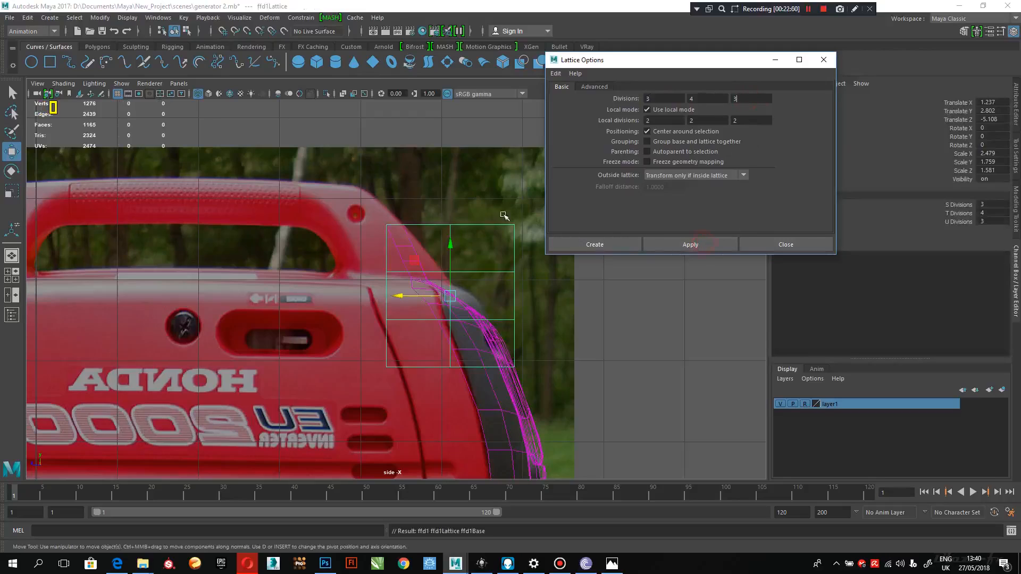
{"action": "left_click", "coordinate": [780, 246]}
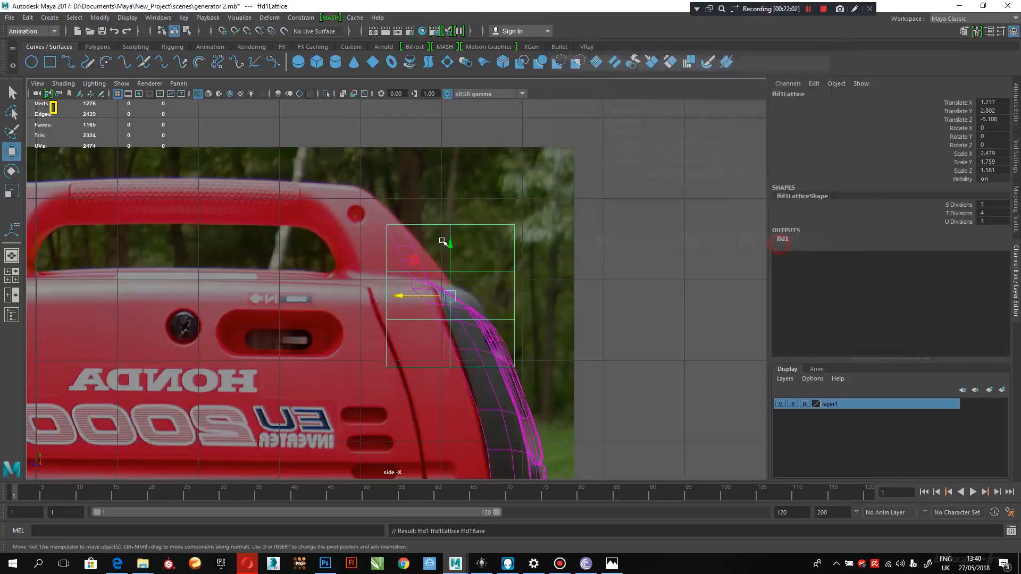
Step: Shift the two middle rows of lattice points outward so the casing's upper curve follows the side reference image
{"action": "right_click_drag", "start_coordinate": [500, 228], "coordinate": [500, 198]}
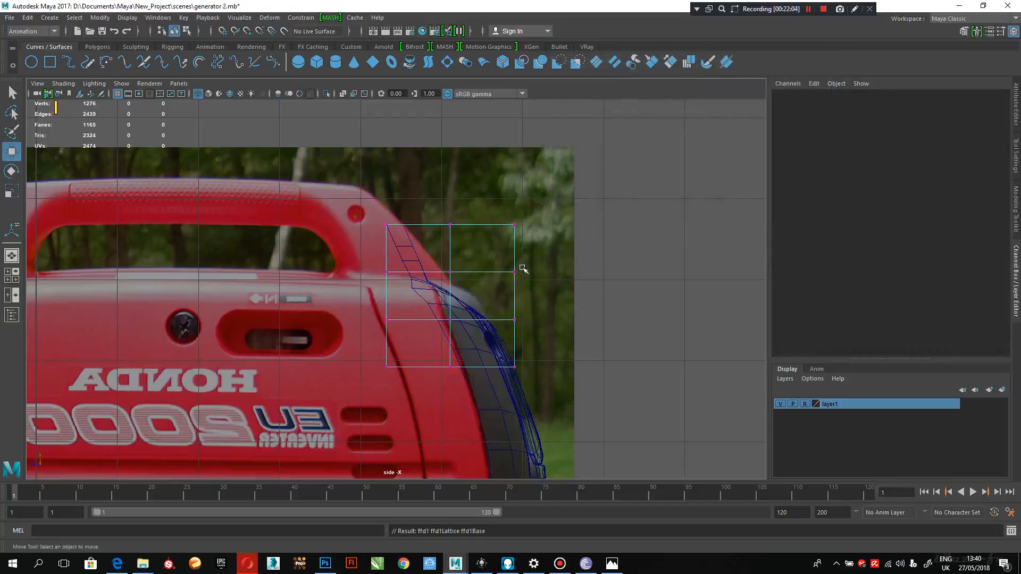
{"action": "scroll", "coordinate": [563, 303], "scroll_direction": "up", "scroll_amount": 2}
{"action": "left_click_drag", "start_coordinate": [584, 269], "coordinate": [337, 341]}
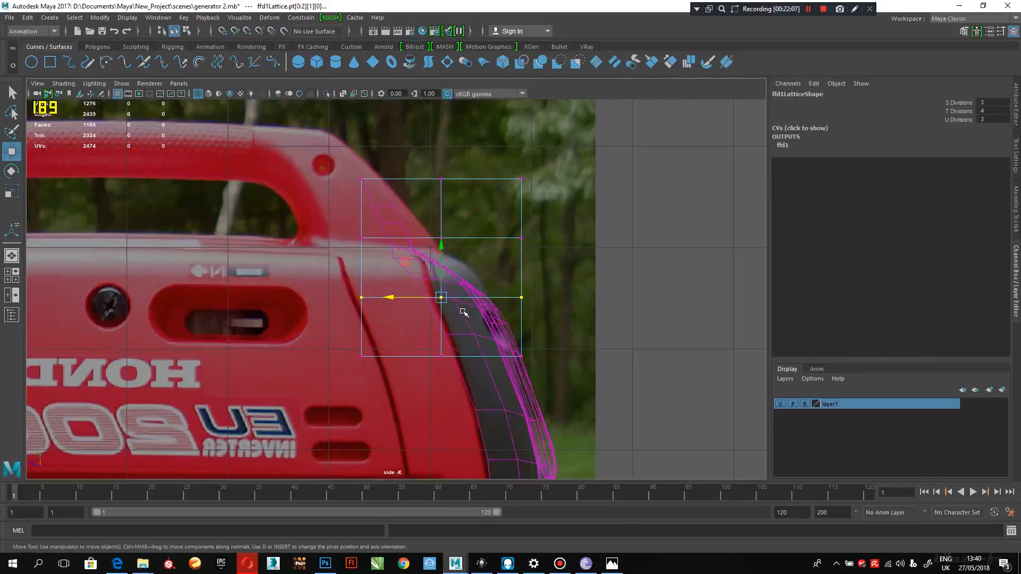
{"action": "mouse_move", "coordinate": [399, 296]}
{"action": "left_mouse_down"}
{"action": "mouse_move", "coordinate": [411, 296]}
{"action": "mouse_move", "coordinate": [368, 296]}
{"action": "mouse_move", "coordinate": [411, 294]}
{"action": "left_mouse_up"}
{"action": "left_click_drag", "start_coordinate": [558, 222], "coordinate": [244, 268]}
{"action": "left_click_drag", "start_coordinate": [390, 238], "coordinate": [422, 235]}
Step: Adjust the lattice's top row of points sideways so the casing's upper tab follows the handle's slope
{"action": "left_click_drag", "start_coordinate": [583, 158], "coordinate": [383, 181]}
{"action": "mouse_move", "coordinate": [315, 223]}
{"action": "middle_mouse_down", "text": "alt"}
{"action": "mouse_move", "coordinate": [671, 282]}
{"action": "mouse_move", "coordinate": [724, 268]}
{"action": "mouse_move", "coordinate": [540, 248]}
{"action": "mouse_move", "coordinate": [697, 238]}
{"action": "mouse_move", "coordinate": [322, 230]}
{"action": "middle_mouse_up", "text": "alt"}
{"action": "middle_click_drag", "start_coordinate": [324, 191], "coordinate": [233, 224], "text": "alt"}
{"action": "scroll", "coordinate": [294, 248], "scroll_direction": "up", "scroll_amount": 3}
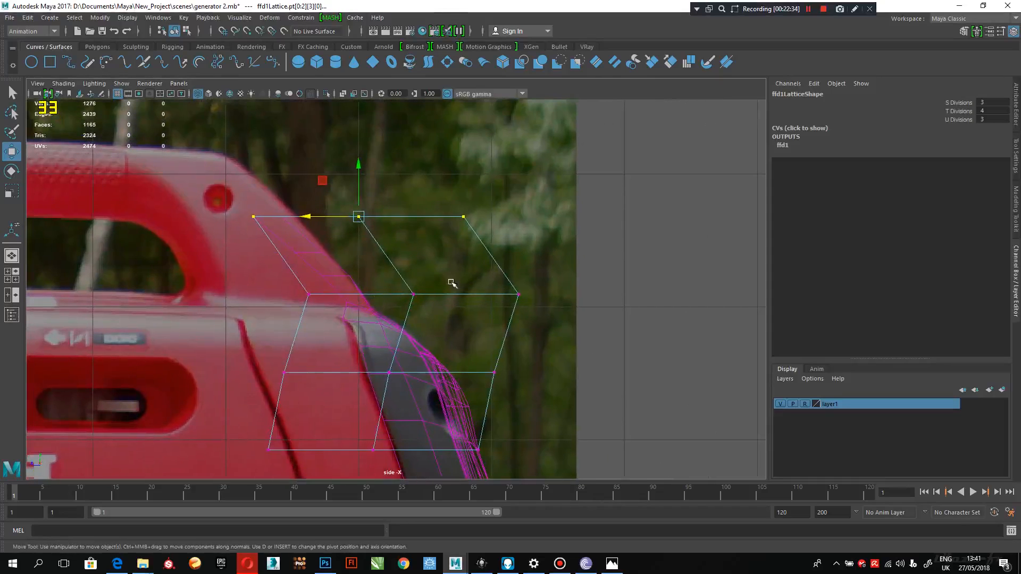
{"action": "left_click_drag", "start_coordinate": [317, 218], "coordinate": [315, 217]}
Step: Try moving the lattice's second-lowest row, first its outer point and then the whole row, and undo both moves
{"action": "middle_click_drag", "start_coordinate": [428, 340], "coordinate": [414, 279], "text": "alt"}
{"action": "left_click_drag", "start_coordinate": [525, 275], "coordinate": [446, 347]}
{"action": "mouse_move", "coordinate": [446, 312]}
{"action": "left_mouse_down"}
{"action": "mouse_move", "coordinate": [409, 312]}
{"action": "mouse_move", "coordinate": [434, 310]}
{"action": "left_mouse_up"}
{"action": "key", "text": "ctrl+z"}
{"action": "left_click_drag", "start_coordinate": [530, 277], "coordinate": [295, 346]}
{"action": "left_click_drag", "start_coordinate": [383, 309], "coordinate": [365, 309]}
{"action": "key", "text": "ctrl+z"}
{"action": "key", "text": "ctrl+z"}
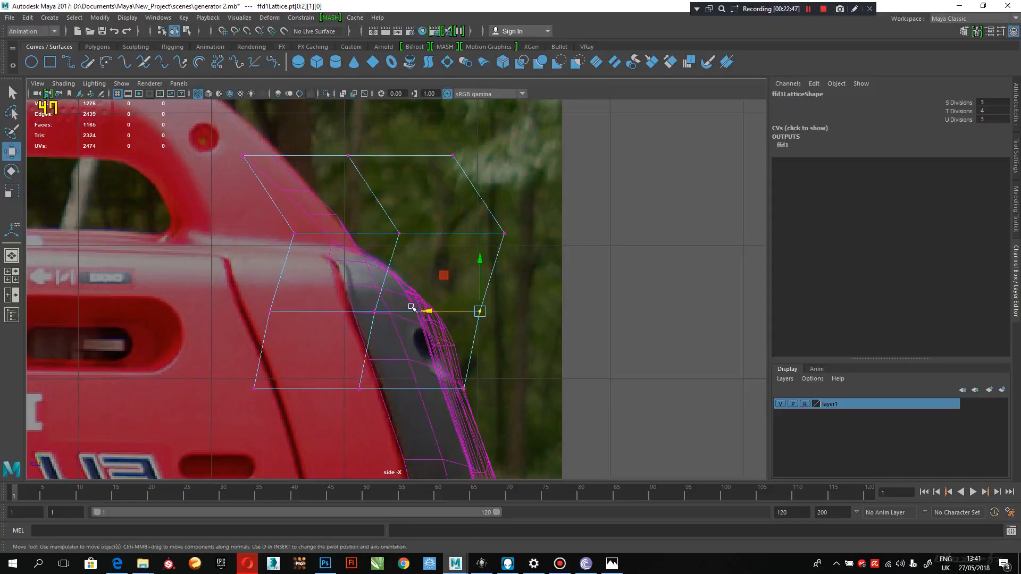
Step: Pull the outer lattice point of the second-lowest row inward toward the casing's curve
{"action": "left_click_drag", "start_coordinate": [434, 307], "coordinate": [405, 311]}
{"action": "left_click_drag", "start_coordinate": [430, 220], "coordinate": [384, 231]}
{"action": "key", "text": "ctrl+z"}
{"action": "left_click_drag", "start_coordinate": [551, 210], "coordinate": [442, 216]}
Step: Select the mirrored casing as an object in the perspective view and delete all history to bake in the lattice deformation
{"action": "key", "text": "space"}
{"action": "key", "text": "space"}
{"action": "middle_click_drag", "start_coordinate": [609, 196], "coordinate": [446, 239], "text": "alt"}
{"action": "left_click_drag", "start_coordinate": [446, 240], "coordinate": [458, 349], "text": "alt"}
{"action": "right_click_drag", "start_coordinate": [477, 246], "coordinate": [555, 217]}
{"action": "left_click", "coordinate": [625, 231]}
{"action": "left_click", "coordinate": [476, 418]}
{"action": "right_click_drag", "start_coordinate": [629, 333], "coordinate": [455, 271], "text": "alt"}
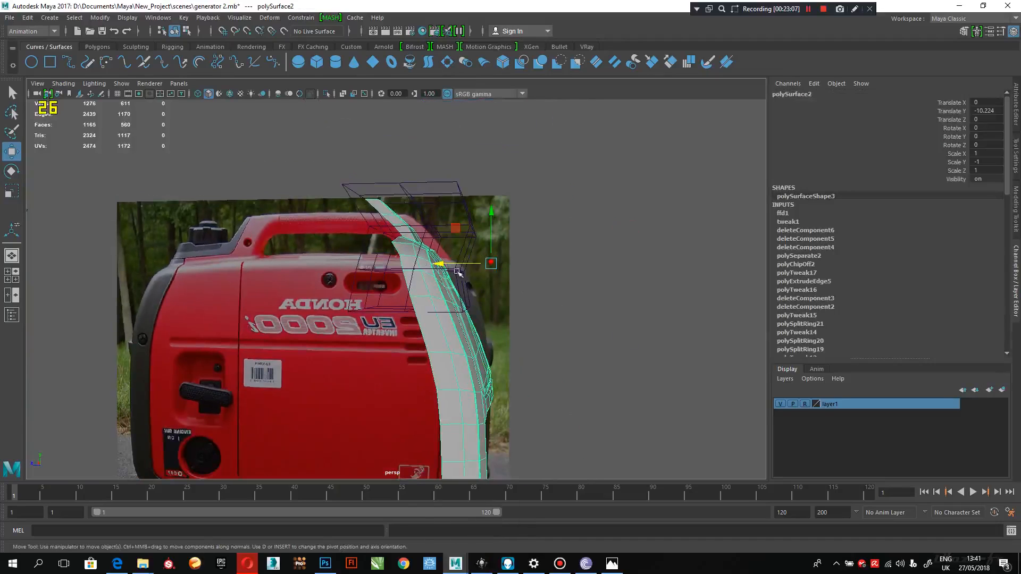
{"action": "left_click", "coordinate": [27, 17]}
{"action": "left_click", "coordinate": [133, 152]}
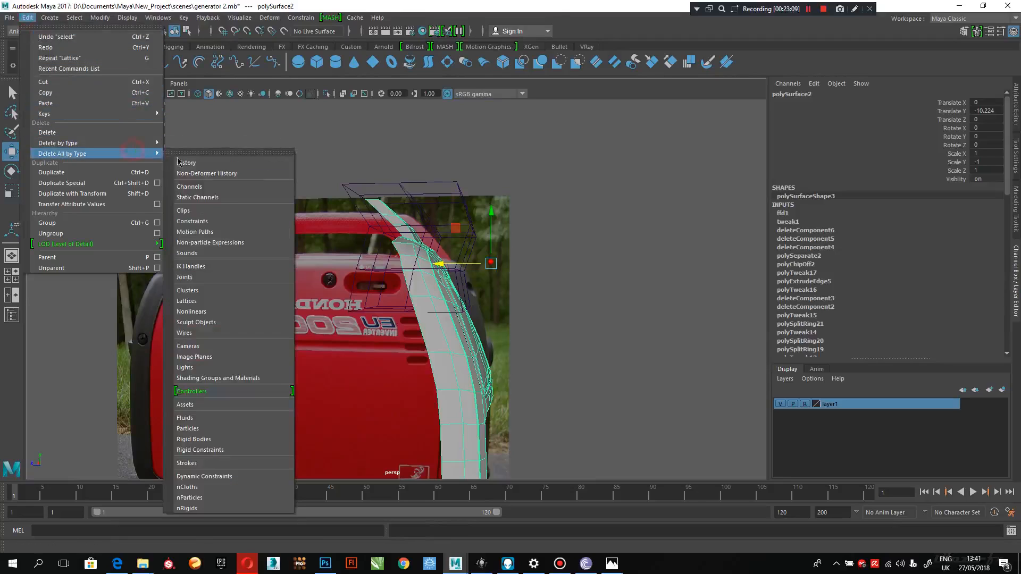
{"action": "left_click", "coordinate": [194, 162]}
{"action": "left_click", "coordinate": [575, 261]}
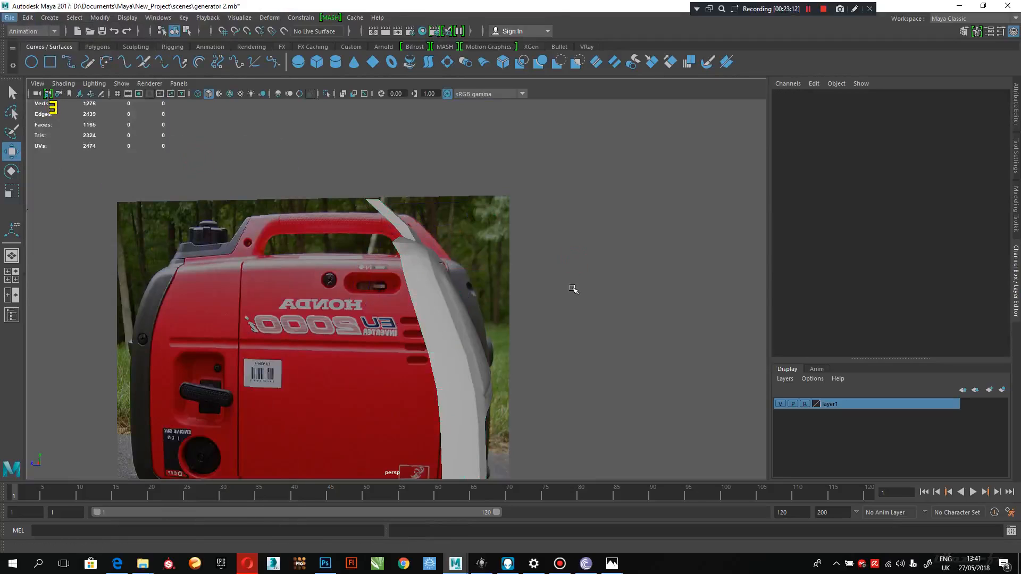
Step: Examine the reshaped casing's top and end face from several angles in the perspective view
{"action": "left_click_drag", "start_coordinate": [572, 294], "coordinate": [255, 403], "text": "alt"}
{"action": "left_click", "coordinate": [254, 402]}
{"action": "middle_click_drag", "start_coordinate": [319, 373], "coordinate": [394, 239], "text": "alt"}
{"action": "left_click_drag", "start_coordinate": [393, 240], "coordinate": [399, 292], "text": "alt"}
{"action": "right_click_drag", "start_coordinate": [399, 291], "coordinate": [432, 287], "text": "alt"}
{"action": "left_click_drag", "start_coordinate": [433, 288], "coordinate": [420, 288], "text": "alt"}
{"action": "right_click_drag", "start_coordinate": [422, 290], "coordinate": [391, 282], "text": "alt"}
{"action": "left_click_drag", "start_coordinate": [391, 281], "coordinate": [361, 237], "text": "alt"}
Step: Select the loop of narrow faces bordering the upper raised panel on the mirrored casing's end face
{"action": "right_click", "coordinate": [362, 233]}
{"action": "right_click_drag", "start_coordinate": [362, 233], "coordinate": [361, 263]}
{"action": "left_click_drag", "start_coordinate": [372, 242], "coordinate": [290, 196], "text": "alt"}
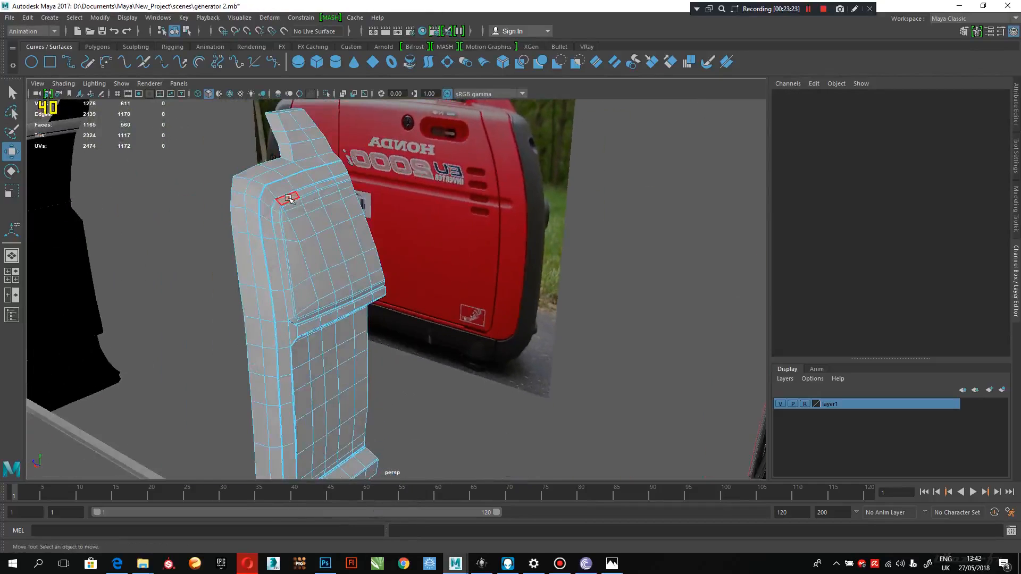
{"action": "left_click", "coordinate": [278, 205]}
{"action": "double_click", "coordinate": [277, 207], "text": "shift"}
{"action": "right_click_drag", "start_coordinate": [301, 214], "coordinate": [357, 244], "text": "alt"}
{"action": "middle_click_drag", "start_coordinate": [358, 244], "coordinate": [466, 356], "text": "alt"}
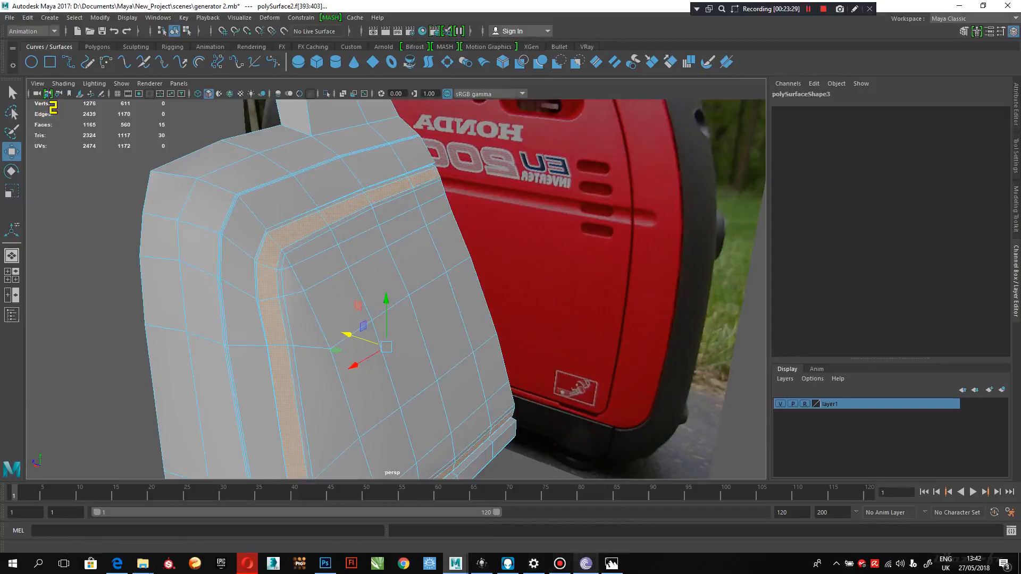
Step: Browse the reference photos for a view of the generator's vented end, then return to Maya
{"action": "left_click", "coordinate": [611, 564]}
{"action": "key", "text": "Right"}
{"action": "key", "text": "Left"}
{"action": "key", "text": "Left"}
{"action": "key", "text": "Left"}
{"action": "key", "text": "Left"}
{"action": "key", "text": "Left"}
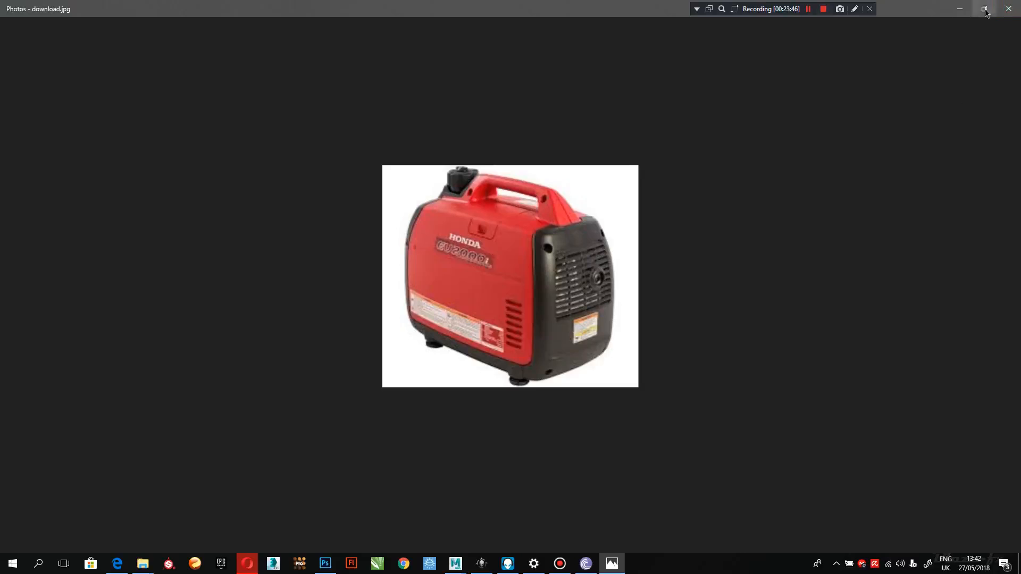
{"action": "left_click", "coordinate": [955, 10]}
Step: Delete the dark recessed face strip bordering the mirrored casing's lower panel together with the lower panel's faces
{"action": "left_click_drag", "start_coordinate": [533, 358], "coordinate": [421, 269], "text": "alt"}
{"action": "scroll", "coordinate": [421, 269], "scroll_direction": "up", "scroll_amount": 3}
{"action": "right_click_drag", "start_coordinate": [375, 199], "coordinate": [380, 219]}
{"action": "left_click", "coordinate": [356, 218]}
{"action": "left_click_drag", "start_coordinate": [295, 214], "coordinate": [260, 226], "text": "alt"}
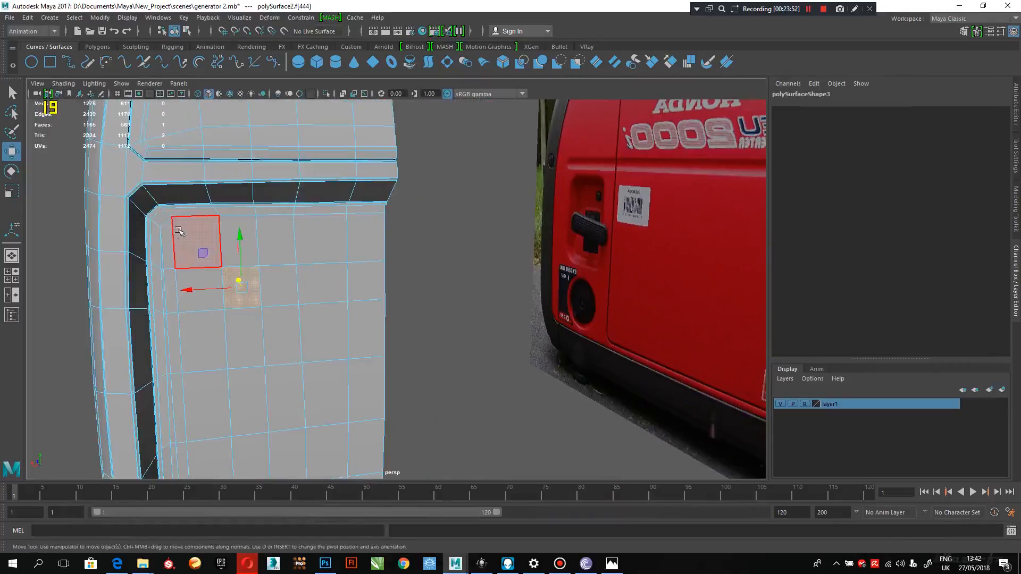
{"action": "left_click", "coordinate": [157, 235]}
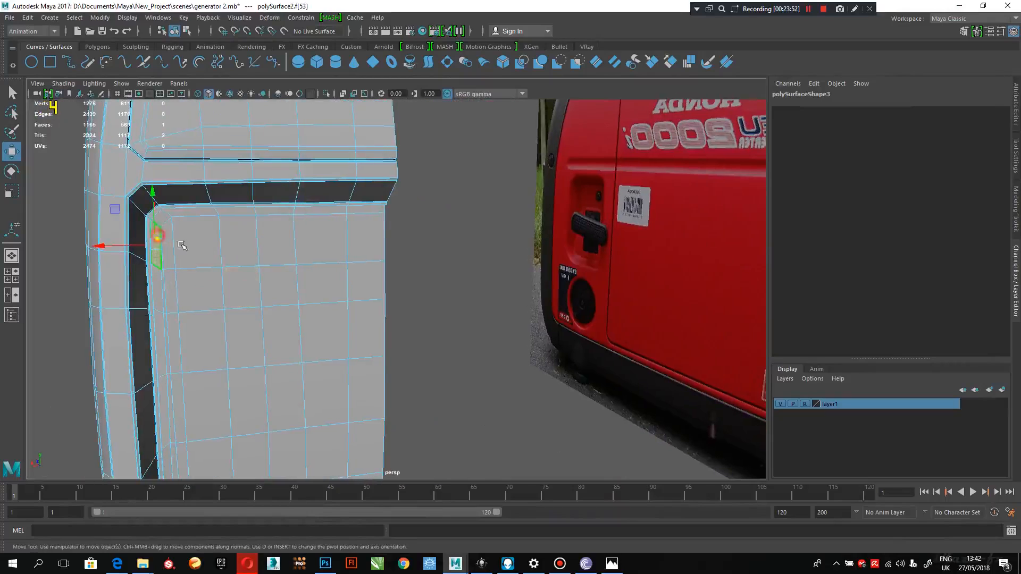
{"action": "left_click", "coordinate": [366, 192]}
{"action": "double_click", "coordinate": [300, 198]}
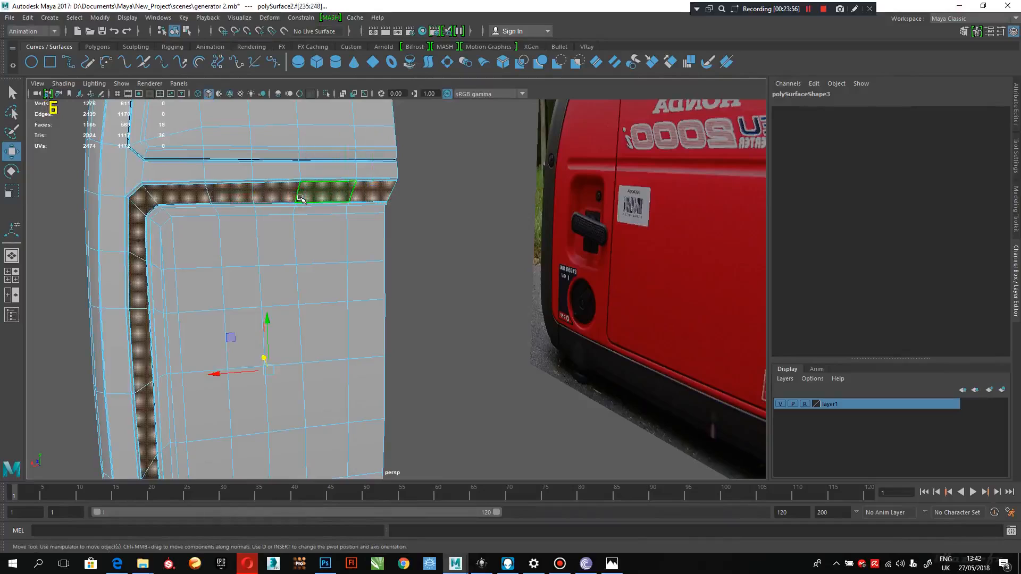
{"action": "key", "text": "Delete"}
{"action": "double_click", "coordinate": [326, 260]}
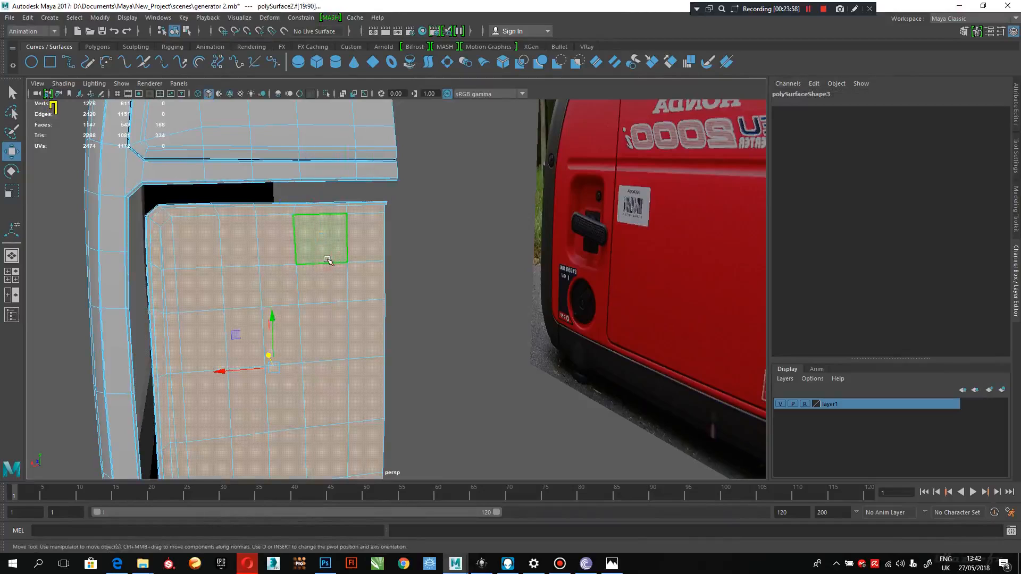
{"action": "key", "text": "Delete"}
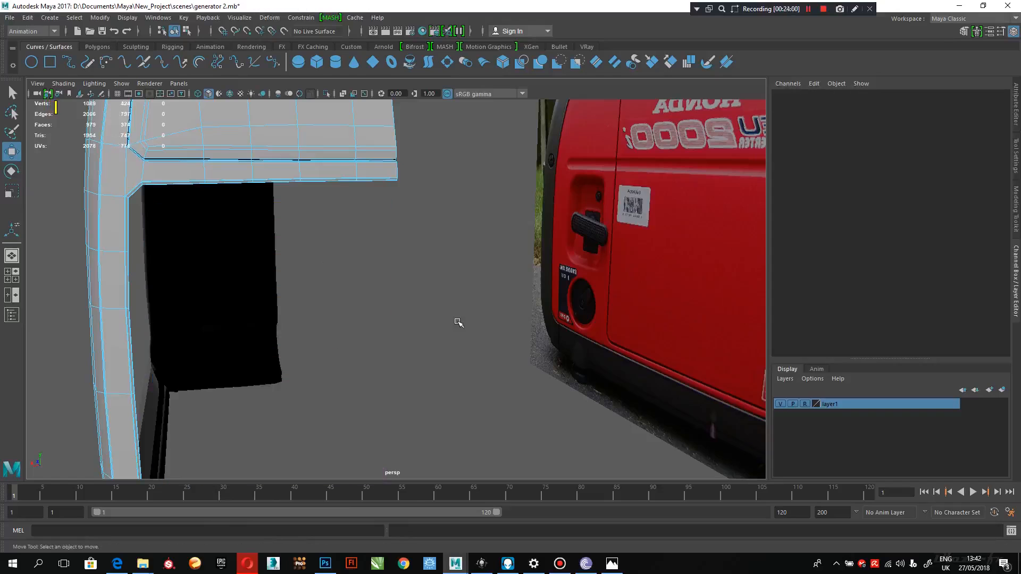
Step: Delete both edge loops of the thin groove running along the underside of the upper panel, including their vertices
{"action": "left_click_drag", "start_coordinate": [402, 297], "coordinate": [340, 307], "text": "alt"}
{"action": "scroll", "coordinate": [338, 307], "scroll_direction": "up", "scroll_amount": 3}
{"action": "right_click", "coordinate": [313, 298]}
{"action": "right_click_drag", "start_coordinate": [314, 299], "coordinate": [312, 217]}
{"action": "double_click", "coordinate": [333, 309]}
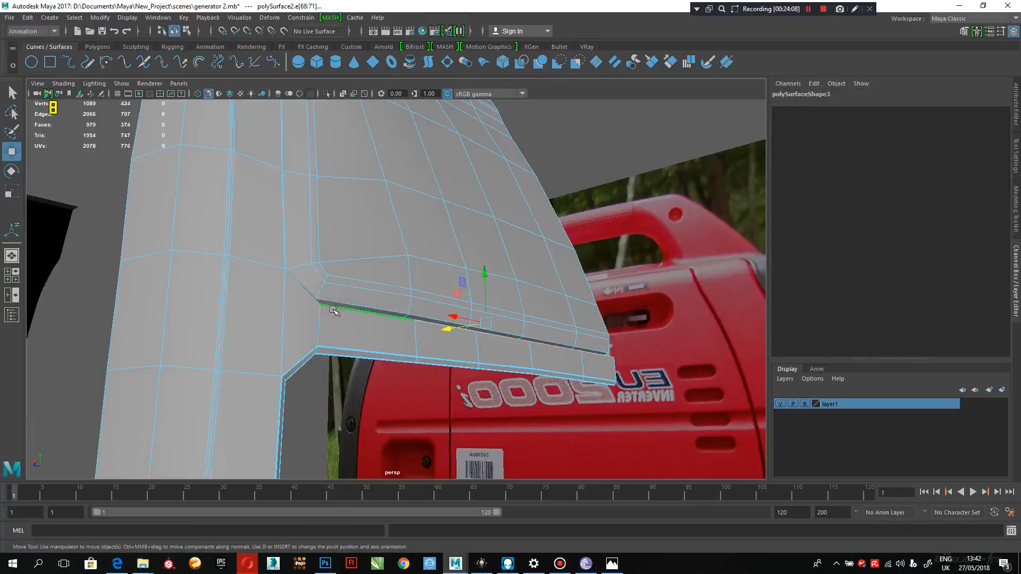
{"action": "double_click", "coordinate": [324, 298], "text": "shift"}
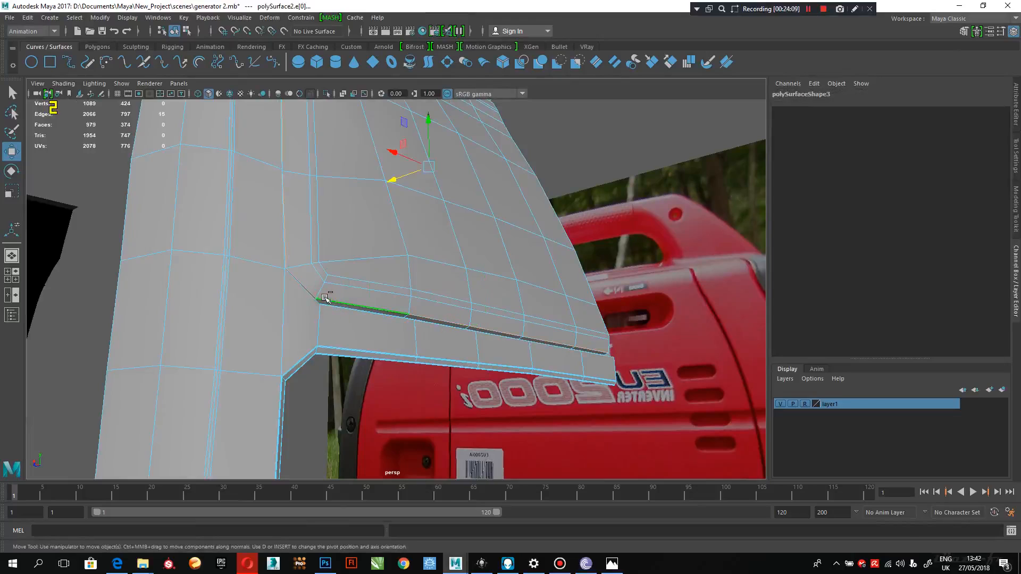
{"action": "key", "text": "ctrl+Delete"}
Step: Delete the support edge loop just inside the upper panel's border on the mirrored casing
{"action": "double_click", "coordinate": [352, 290]}
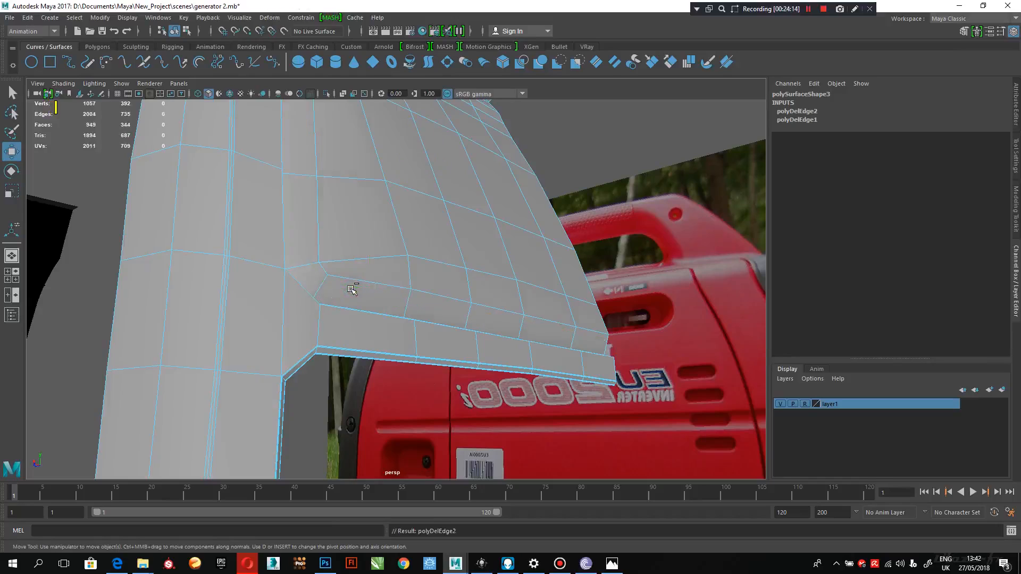
{"action": "right_click_drag", "start_coordinate": [358, 273], "coordinate": [342, 240]}
{"action": "left_click", "coordinate": [355, 288]}
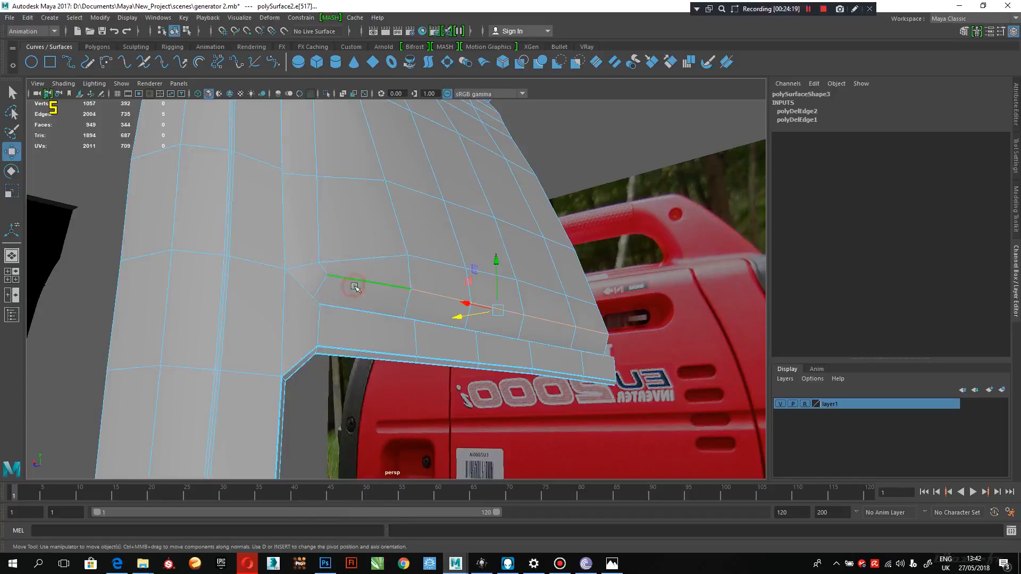
{"action": "double_click", "coordinate": [322, 236], "text": "shift"}
{"action": "middle_click_drag", "start_coordinate": [322, 236], "coordinate": [341, 358], "text": "alt"}
{"action": "right_click_drag", "start_coordinate": [341, 358], "coordinate": [250, 269], "text": "alt"}
{"action": "key", "text": "Delete"}
Step: Delete the redundant edge loop along the top of the ledge bordering the upper panel
{"action": "left_click_drag", "start_coordinate": [392, 341], "coordinate": [378, 357], "text": "alt"}
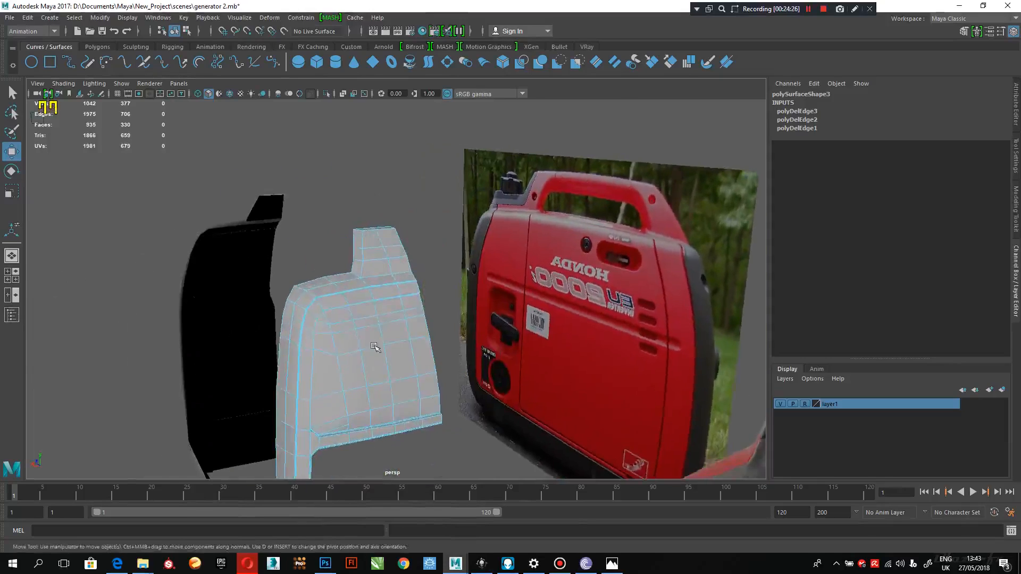
{"action": "middle_click_drag", "start_coordinate": [378, 358], "coordinate": [367, 250], "text": "alt"}
{"action": "left_click_drag", "start_coordinate": [367, 250], "coordinate": [413, 270], "text": "alt"}
{"action": "right_click_drag", "start_coordinate": [413, 270], "coordinate": [473, 362], "text": "alt"}
{"action": "left_click_drag", "start_coordinate": [473, 362], "coordinate": [400, 234], "text": "alt"}
{"action": "middle_click_drag", "start_coordinate": [400, 233], "coordinate": [365, 292], "text": "alt"}
{"action": "right_click_drag", "start_coordinate": [364, 292], "coordinate": [417, 341], "text": "alt"}
{"action": "mouse_move", "coordinate": [417, 340]}
{"action": "left_mouse_down", "text": "alt"}
{"action": "mouse_move", "coordinate": [413, 401]}
{"action": "mouse_move", "coordinate": [406, 260]}
{"action": "mouse_move", "coordinate": [396, 338]}
{"action": "left_mouse_up", "text": "alt"}
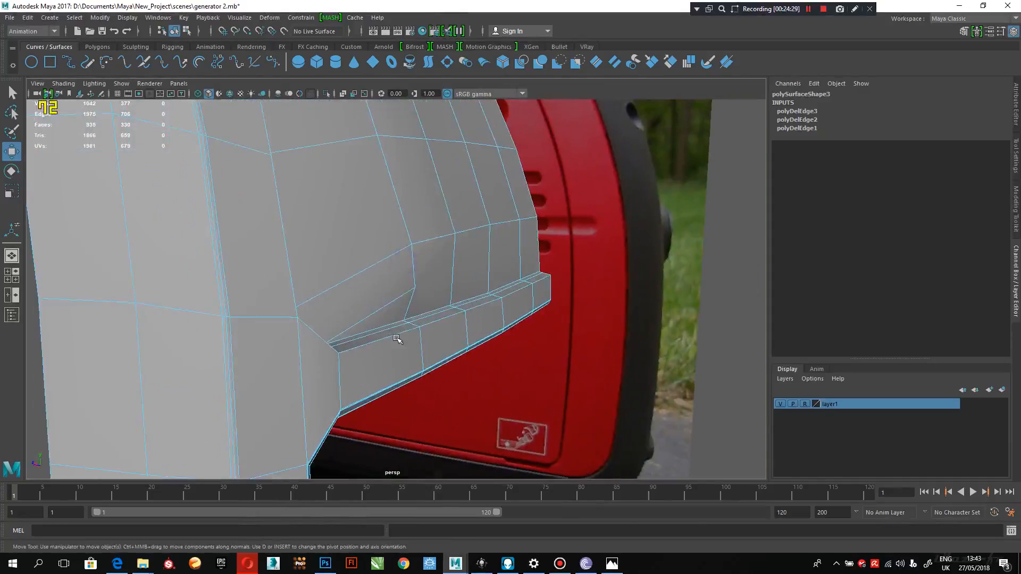
{"action": "left_click", "coordinate": [398, 328]}
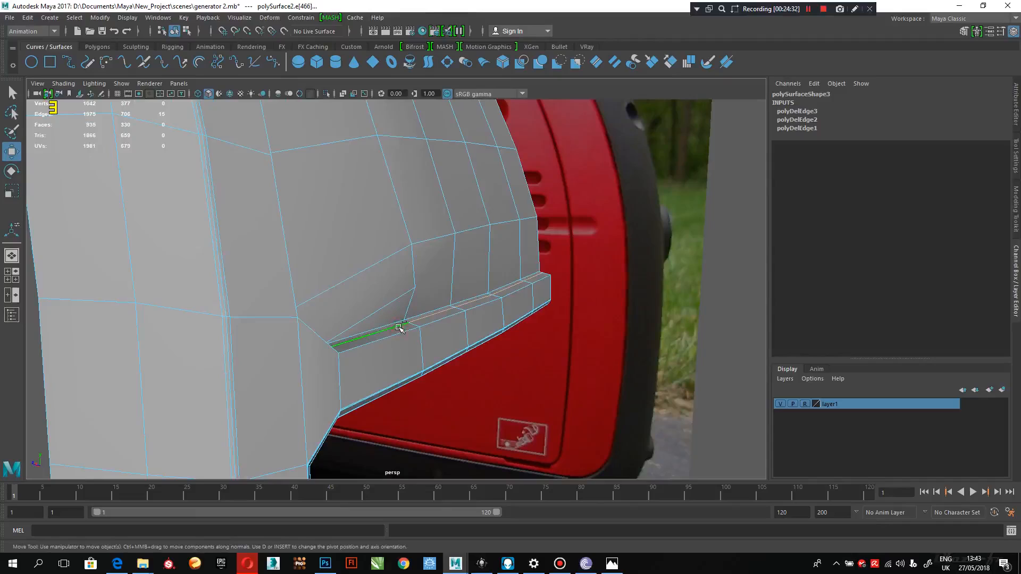
{"action": "key", "text": "Delete"}
Step: Try to delete another edge loop beside the ledge under the upper panel
{"action": "left_click", "coordinate": [409, 308]}
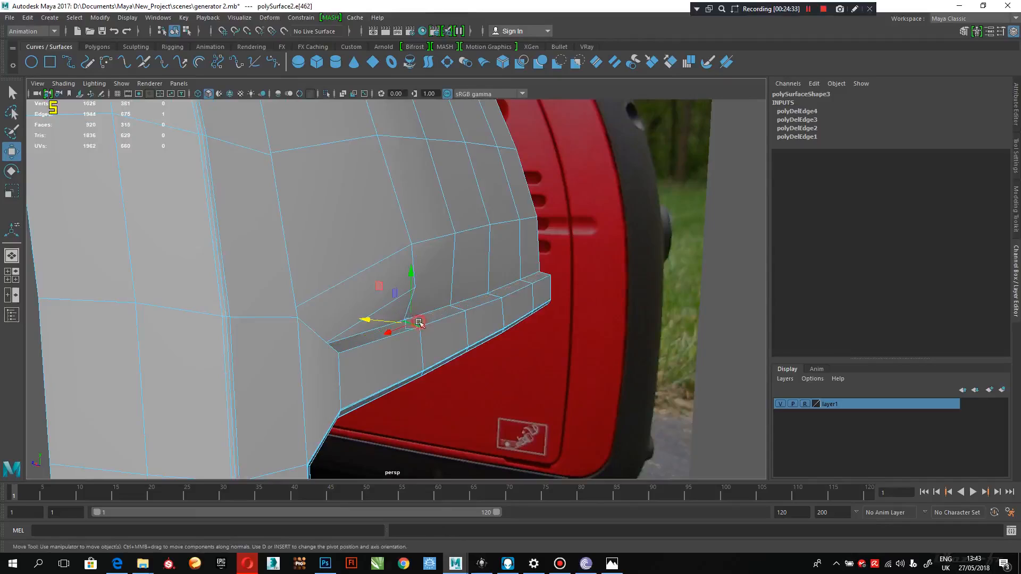
{"action": "double_click", "coordinate": [427, 313]}
{"action": "key", "text": "Delete"}
{"action": "scroll", "coordinate": [438, 335], "scroll_direction": "down", "scroll_amount": 3}
{"action": "key", "text": "ctrl+z"}
Step: Delete the single stray edge at the lower corner of the upper panel
{"action": "left_click_drag", "start_coordinate": [449, 334], "coordinate": [371, 353], "text": "alt"}
{"action": "middle_click_drag", "start_coordinate": [371, 353], "coordinate": [439, 345], "text": "alt"}
{"action": "left_click_drag", "start_coordinate": [440, 345], "coordinate": [362, 325], "text": "alt"}
{"action": "left_click", "coordinate": [251, 267]}
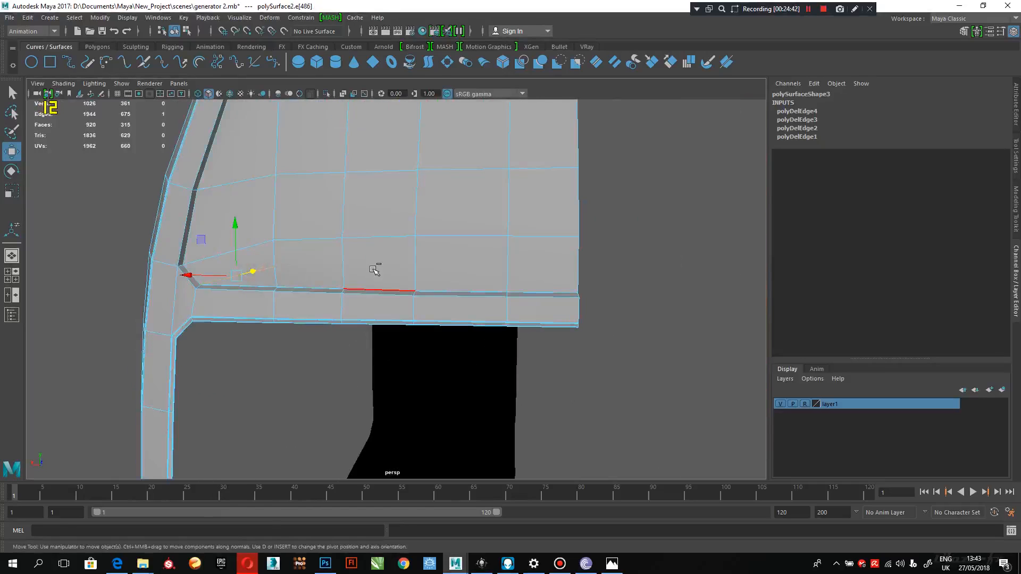
{"action": "key", "text": "ctrl+BackSpace"}
Step: Delete the edge loop following the inner border groove around the upper panel
{"action": "double_click", "coordinate": [336, 289]}
{"action": "double_click", "coordinate": [189, 273], "text": "shift"}
{"action": "middle_click_drag", "start_coordinate": [262, 182], "coordinate": [276, 349], "text": "alt"}
{"action": "left_click_drag", "start_coordinate": [257, 311], "coordinate": [293, 251], "text": "alt"}
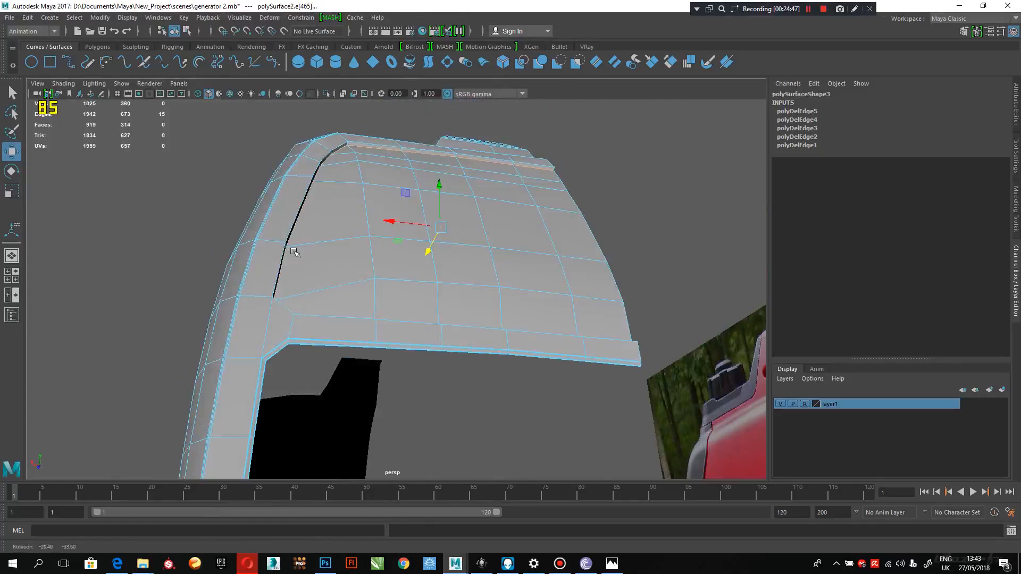
{"action": "key", "text": "Delete"}
Step: Delete the remaining edge loop of the raised border so the upper panel blends into the surrounding casing
{"action": "left_click_drag", "start_coordinate": [423, 290], "coordinate": [374, 314], "text": "alt"}
{"action": "middle_click_drag", "start_coordinate": [374, 314], "coordinate": [403, 239], "text": "alt"}
{"action": "right_click_drag", "start_coordinate": [404, 242], "coordinate": [462, 339], "text": "alt"}
{"action": "left_click_drag", "start_coordinate": [432, 340], "coordinate": [419, 350], "text": "alt"}
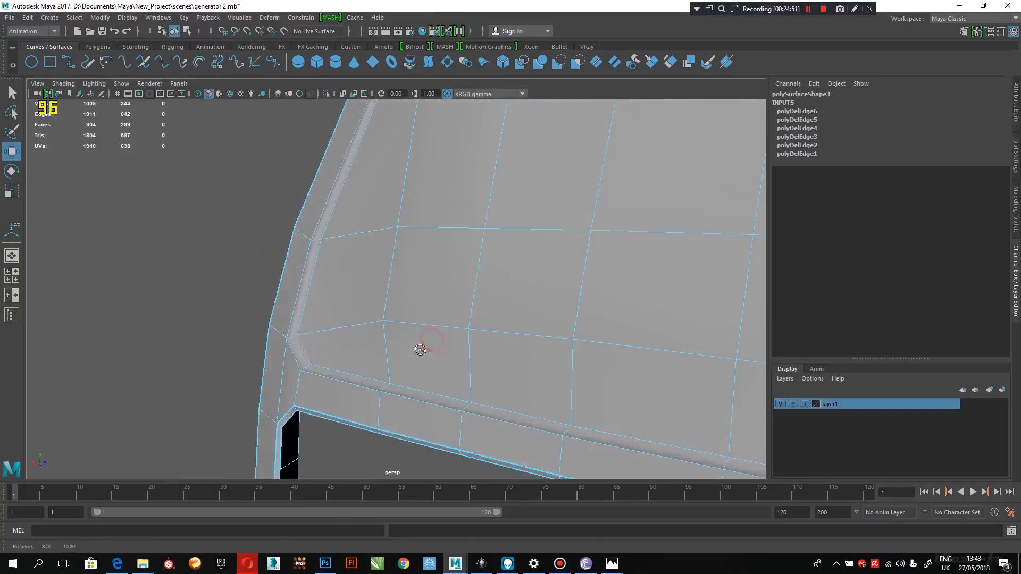
{"action": "double_click", "coordinate": [314, 345]}
{"action": "left_click_drag", "start_coordinate": [314, 323], "coordinate": [398, 344], "text": "alt"}
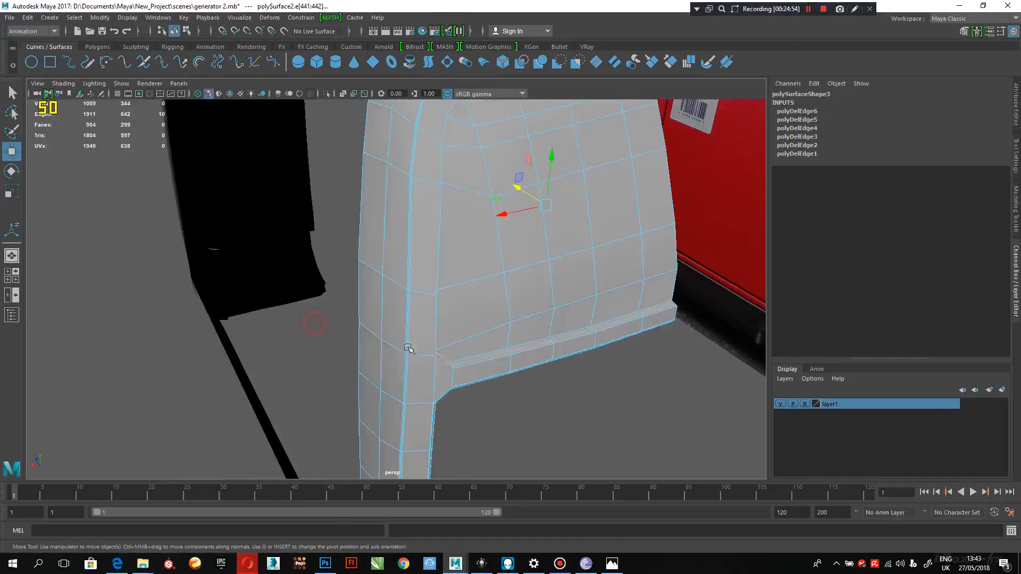
{"action": "double_click", "coordinate": [464, 358], "text": "shift"}
{"action": "left_click_drag", "start_coordinate": [467, 358], "coordinate": [427, 352], "text": "alt"}
{"action": "key", "text": "Delete"}
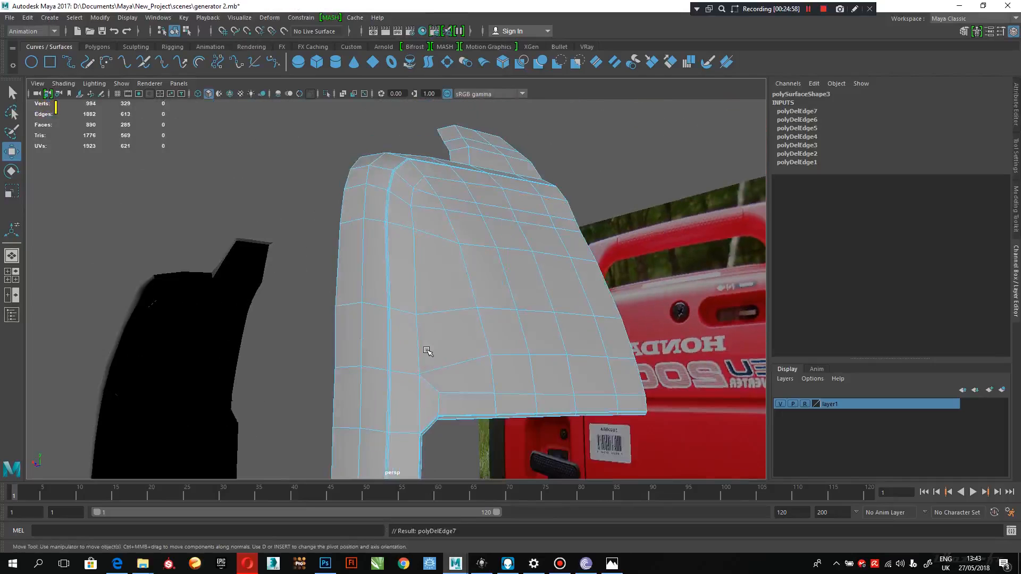
Step: Delete the short leftover edge at the lower outer corner of the flattened panel
{"action": "left_click_drag", "start_coordinate": [472, 397], "coordinate": [381, 396], "text": "alt"}
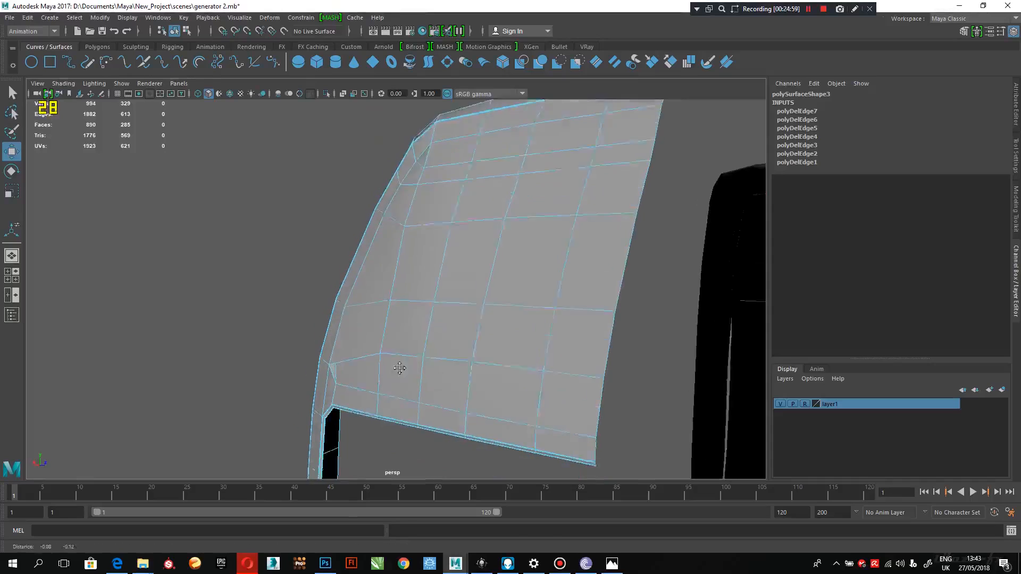
{"action": "right_click_drag", "start_coordinate": [355, 321], "coordinate": [387, 391], "text": "alt"}
{"action": "left_click", "coordinate": [325, 374]}
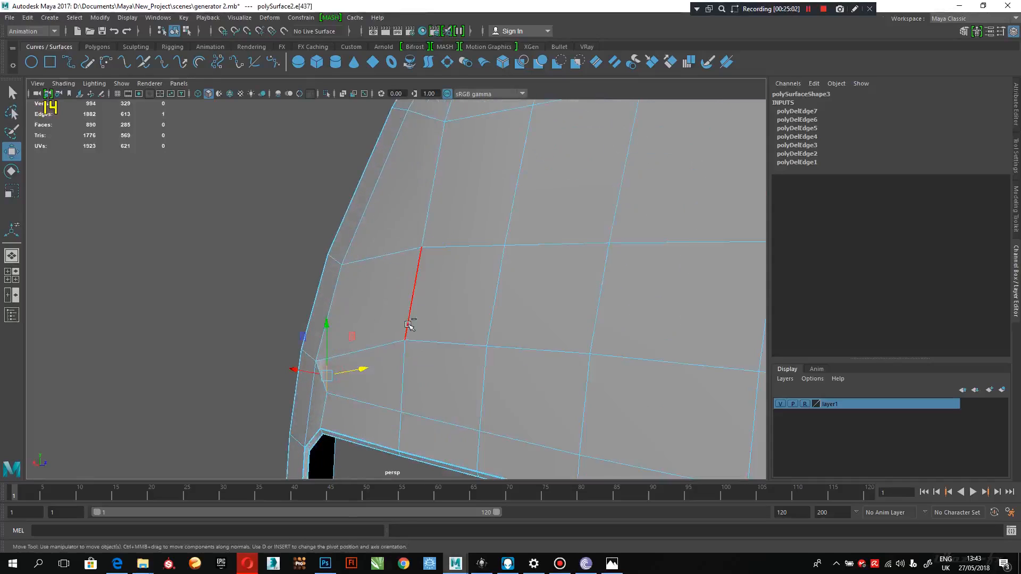
{"action": "key", "text": "Delete"}
Step: Delete two closely spaced horizontal edge loops across the upper part of the casing's end face
{"action": "right_click_drag", "start_coordinate": [312, 346], "coordinate": [318, 313], "text": "alt"}
{"action": "left_click_drag", "start_coordinate": [342, 323], "coordinate": [424, 317], "text": "alt"}
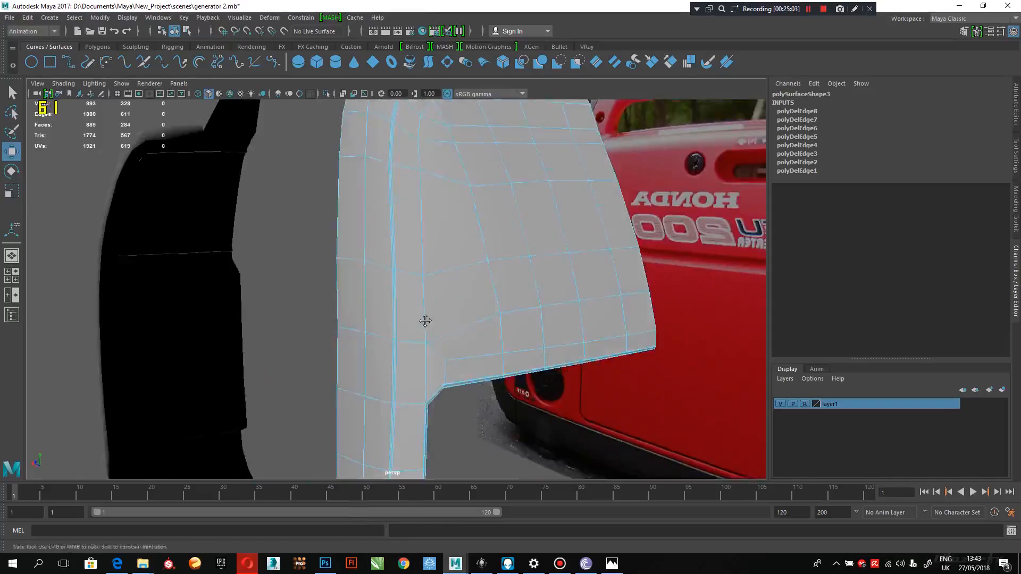
{"action": "right_click_drag", "start_coordinate": [449, 420], "coordinate": [389, 284], "text": "alt"}
{"action": "left_click_drag", "start_coordinate": [414, 298], "coordinate": [454, 360], "text": "alt"}
{"action": "double_click", "coordinate": [437, 258]}
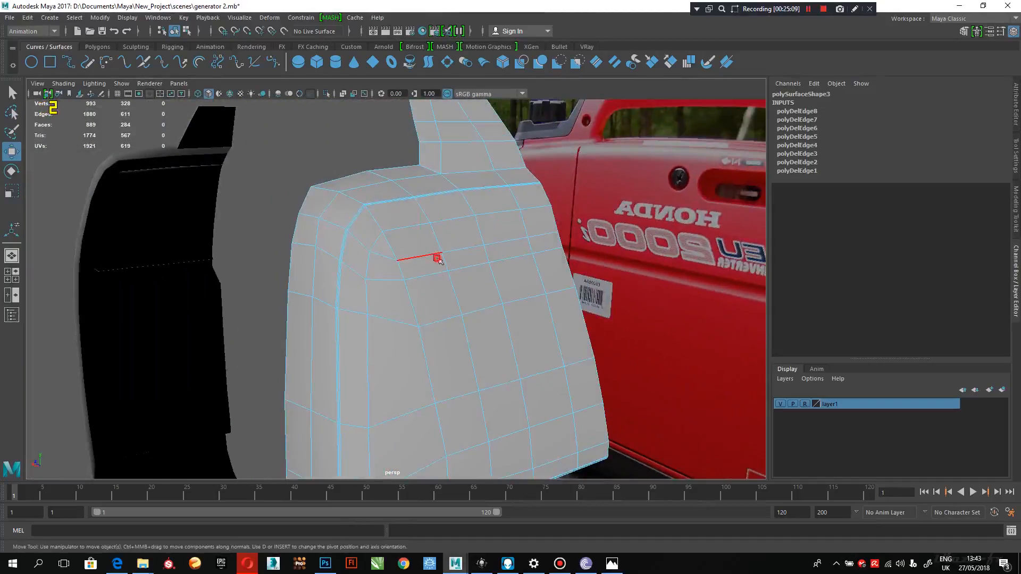
{"action": "key", "text": "Delete"}
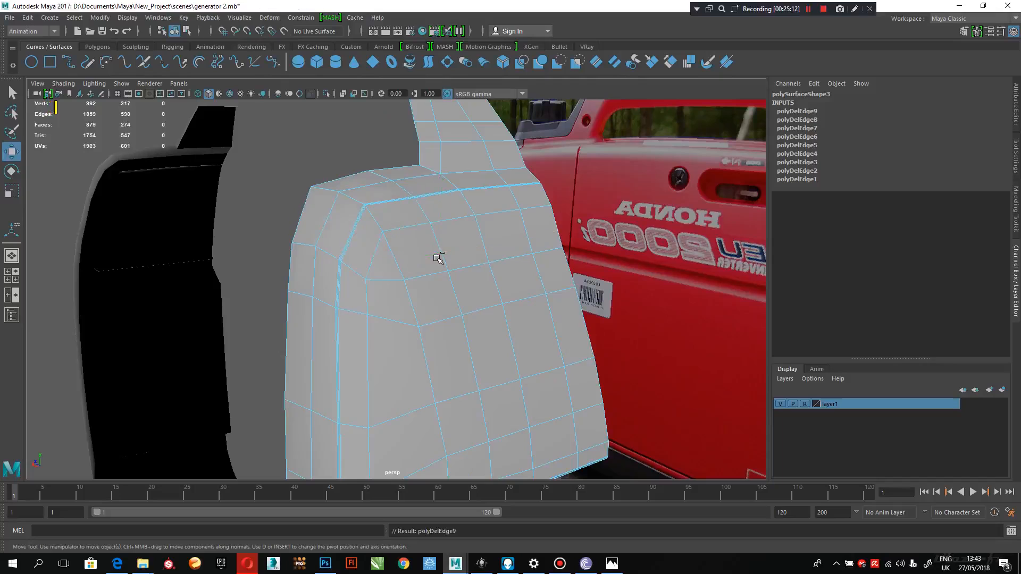
{"action": "left_click_drag", "start_coordinate": [437, 259], "coordinate": [363, 268], "text": "alt"}
{"action": "double_click", "coordinate": [383, 262]}
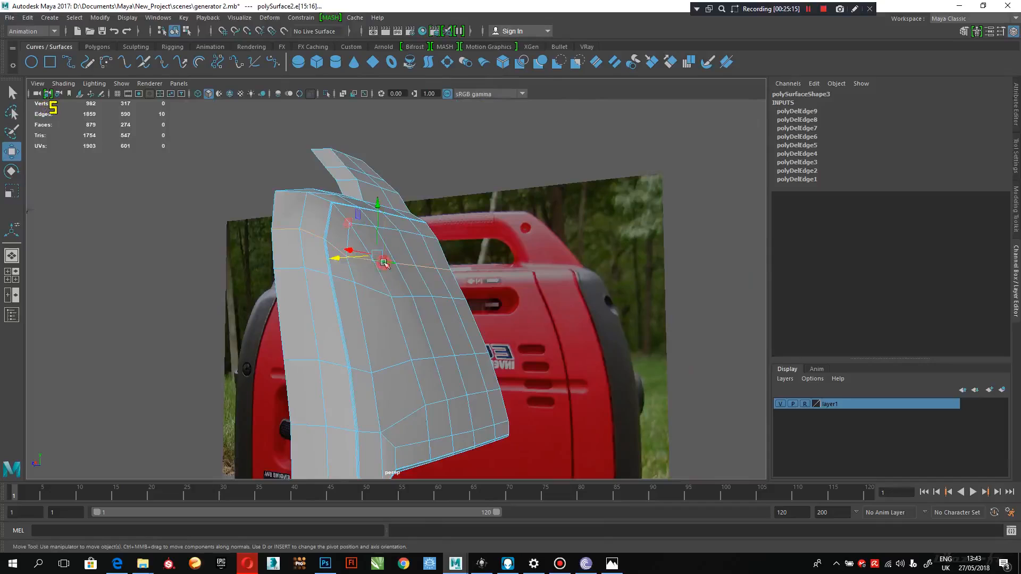
{"action": "key", "text": "Delete"}
Step: Delete the horizontal row of edges just above the end face's lower edge, including its vertices
{"action": "left_click_drag", "start_coordinate": [442, 392], "coordinate": [475, 343], "text": "alt"}
{"action": "left_click", "coordinate": [470, 321]}
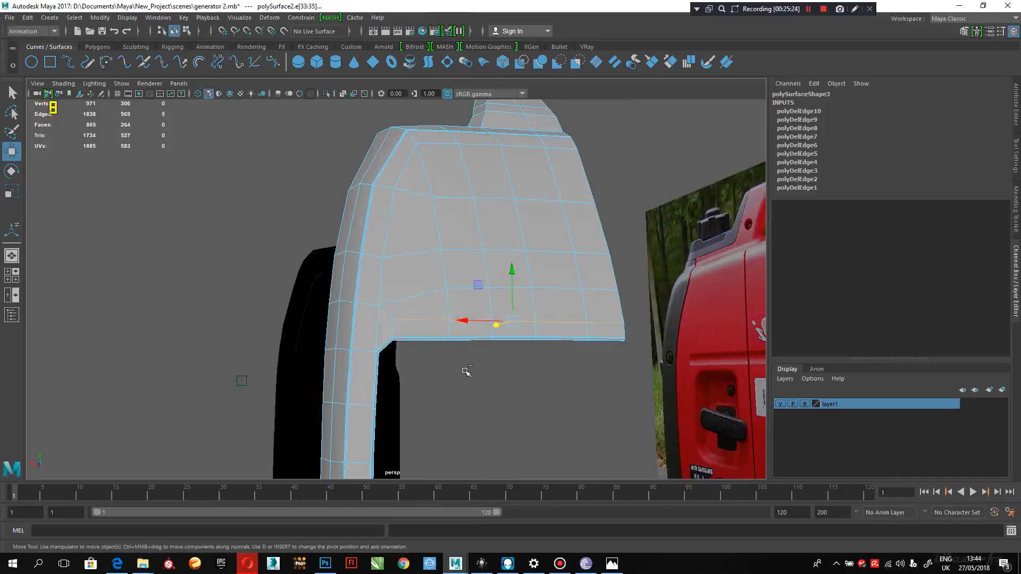
{"action": "key", "text": "ctrl+Delete"}
Step: Delete the edge loop through the diagonal at the end face's lower corner, including its vertices
{"action": "left_click_drag", "start_coordinate": [476, 388], "coordinate": [424, 336], "text": "alt"}
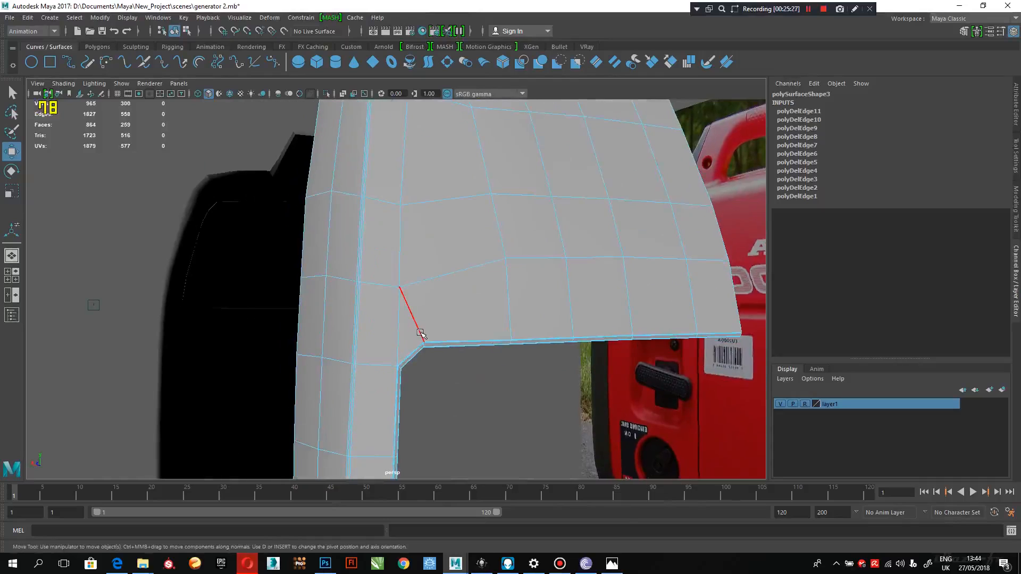
{"action": "left_click", "coordinate": [420, 332]}
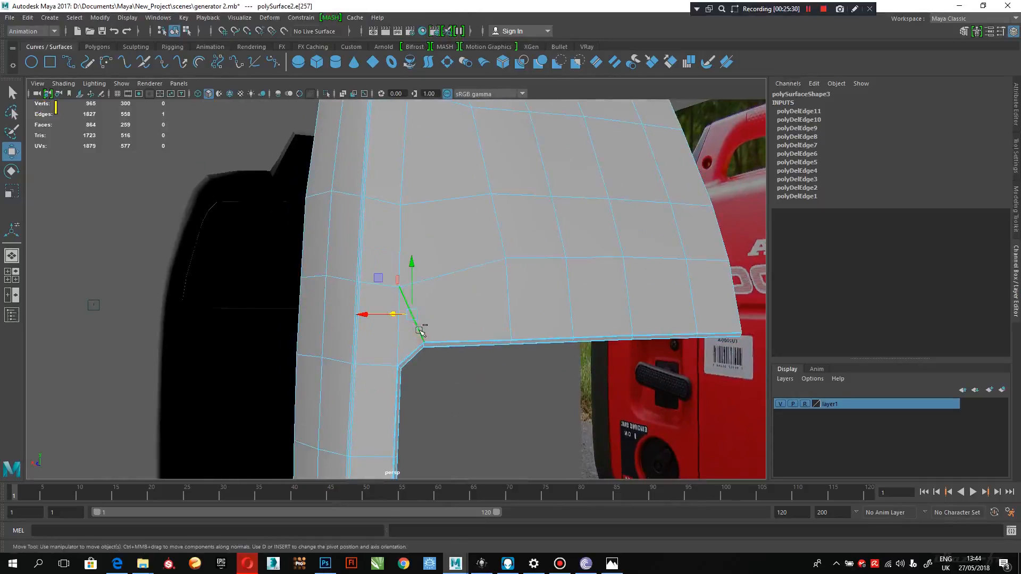
{"action": "key", "text": "ctrl+Delete"}
{"action": "key", "text": "ctrl+z"}
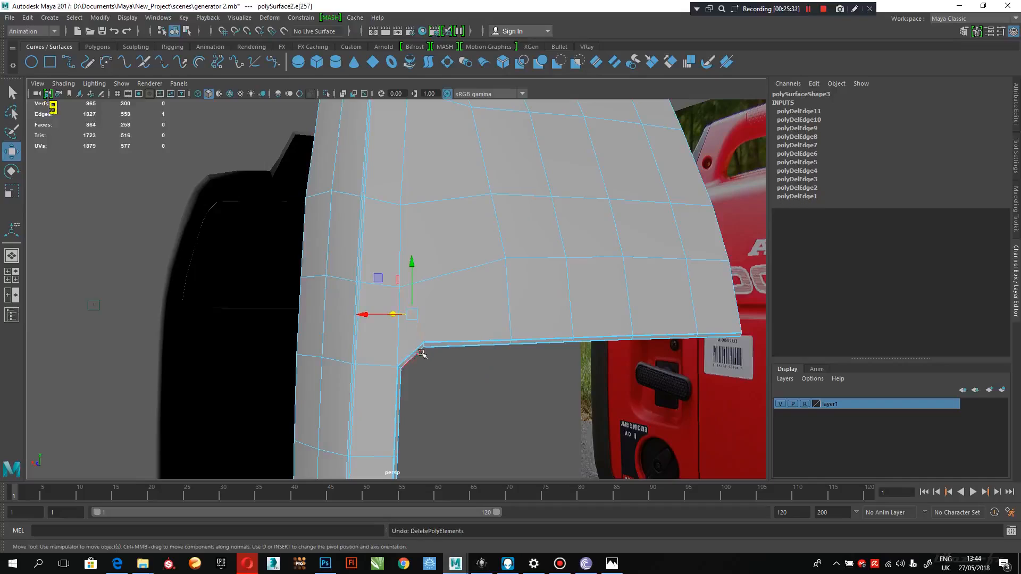
{"action": "double_click", "coordinate": [420, 337]}
{"action": "key", "text": "ctrl+Delete"}
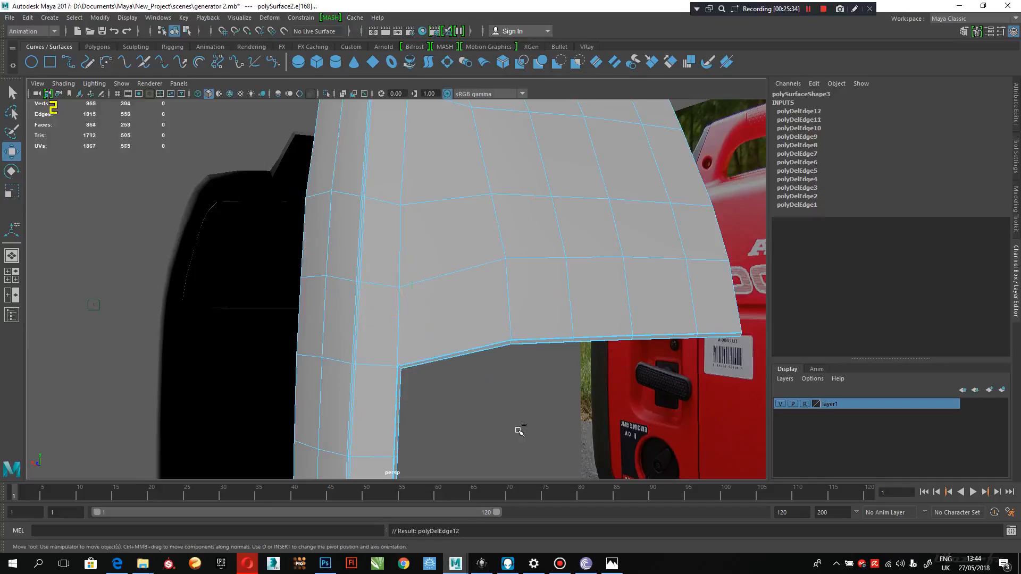
Step: Slide the middle vertex on the end face's outer vertical edge upward along that edge to straighten the horizontal row
{"action": "left_click_drag", "start_coordinate": [540, 449], "coordinate": [477, 303], "text": "alt"}
{"action": "right_click_drag", "start_coordinate": [426, 239], "coordinate": [401, 241]}
{"action": "middle_click_drag", "start_coordinate": [403, 242], "coordinate": [329, 336], "text": "alt"}
{"action": "right_click_drag", "start_coordinate": [330, 336], "coordinate": [360, 306], "text": "alt"}
{"action": "left_click", "coordinate": [314, 312]}
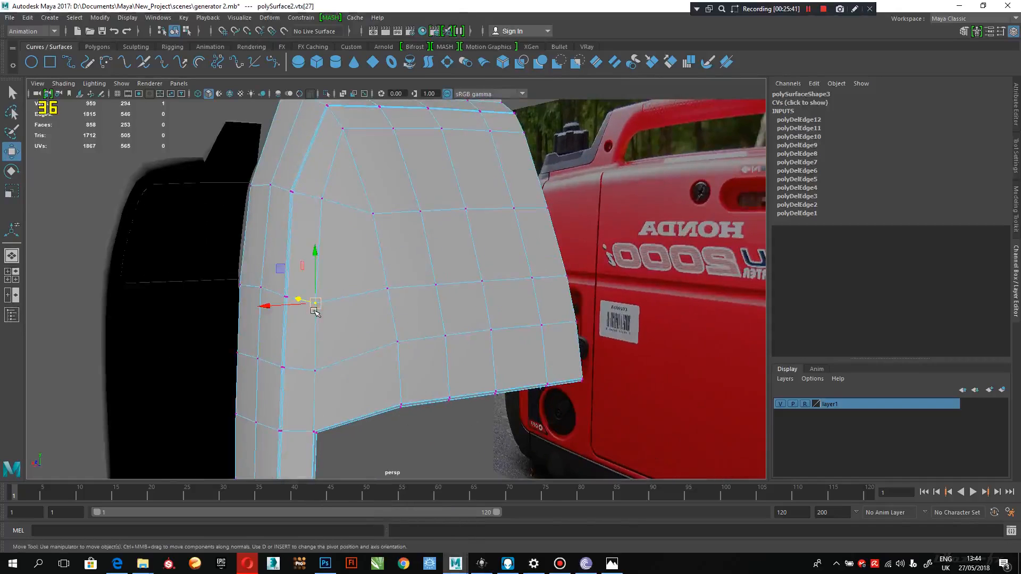
{"action": "left_click_drag", "start_coordinate": [316, 254], "coordinate": [326, 240]}
{"action": "key", "text": "ctrl+z"}
{"action": "left_click", "coordinate": [318, 308]}
{"action": "left_click_drag", "start_coordinate": [324, 235], "coordinate": [324, 201]}
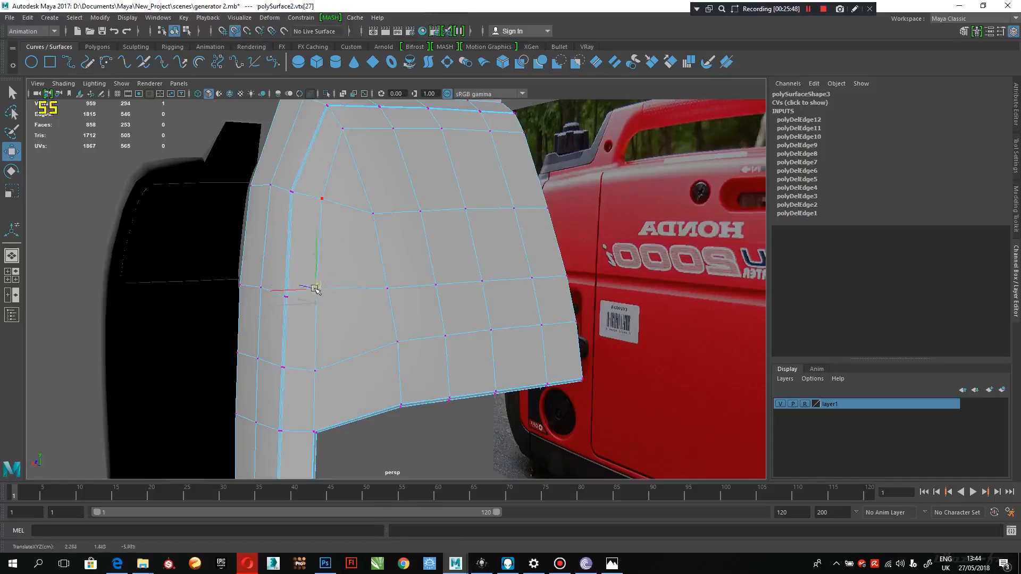
Step: Try to slide the next lower vertex upward along the same vertical edge
{"action": "left_click", "coordinate": [323, 372]}
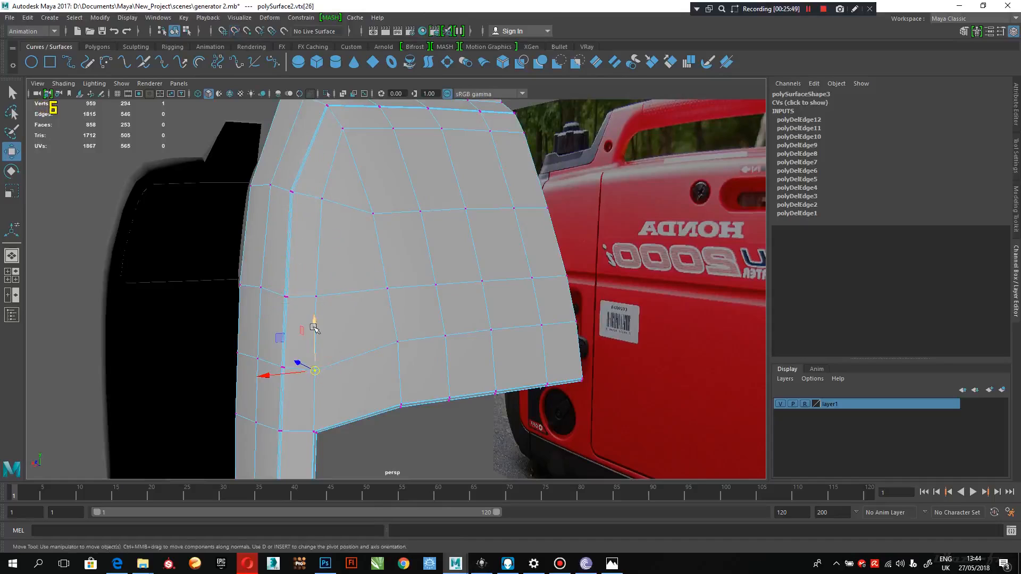
{"action": "left_click_drag", "start_coordinate": [317, 312], "coordinate": [317, 304]}
{"action": "key", "text": "ctrl+z"}
{"action": "key", "text": "c"}
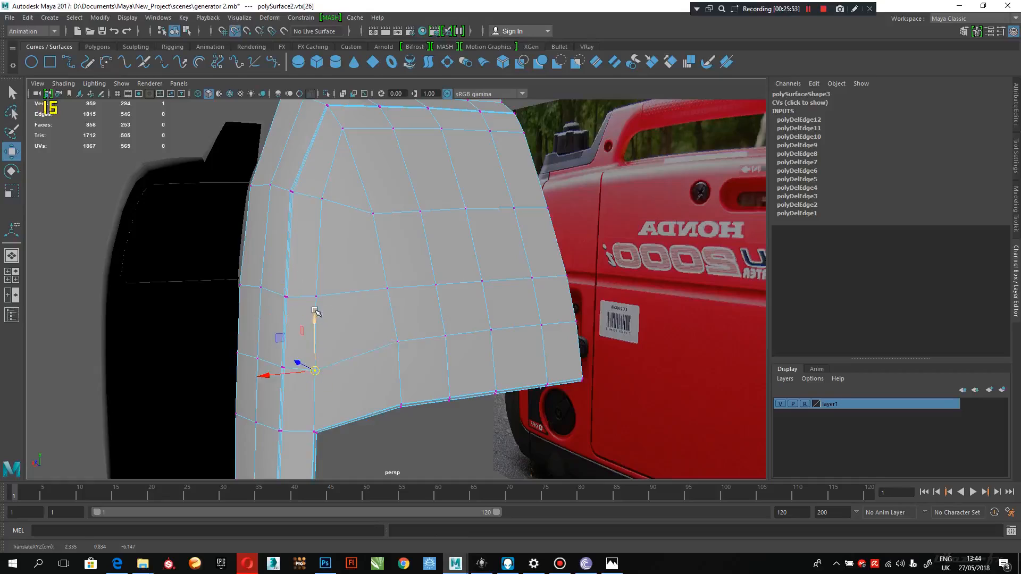
{"action": "left_click_drag", "start_coordinate": [313, 315], "coordinate": [314, 339]}
{"action": "key", "text": "ctrl+z"}
Step: Slide the lower vertex upward along the end face's outer vertical edge and return the casing to object mode
{"action": "left_click_drag", "start_coordinate": [323, 388], "coordinate": [419, 389], "text": "alt"}
{"action": "right_click_drag", "start_coordinate": [419, 390], "coordinate": [433, 428], "text": "alt"}
{"action": "left_click", "coordinate": [379, 393]}
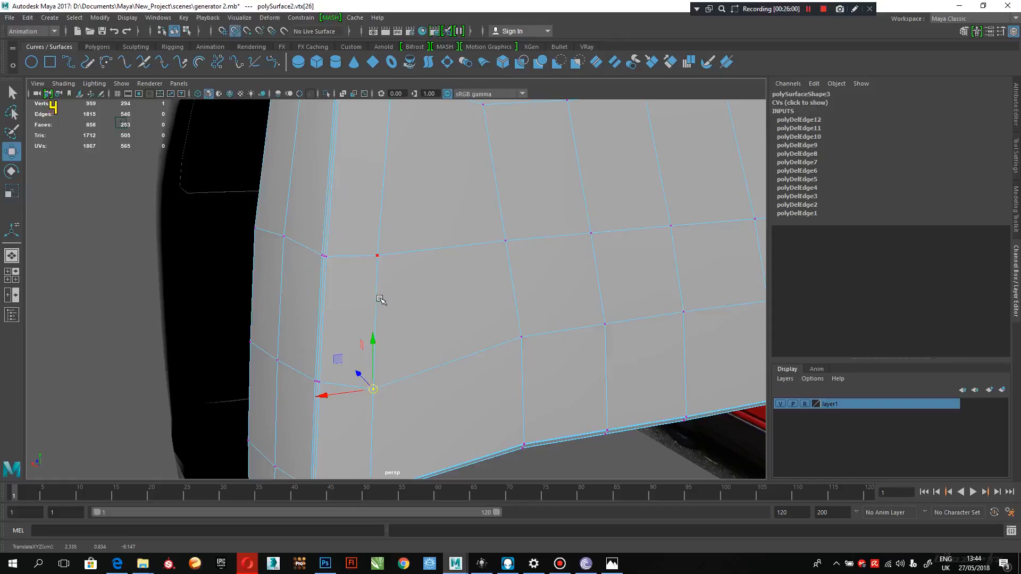
{"action": "left_click_drag", "start_coordinate": [379, 296], "coordinate": [374, 255]}
{"action": "left_click_drag", "start_coordinate": [375, 376], "coordinate": [375, 375]}
{"action": "right_click_drag", "start_coordinate": [498, 452], "coordinate": [391, 322], "text": "alt"}
{"action": "left_click_drag", "start_coordinate": [392, 322], "coordinate": [365, 330], "text": "alt"}
{"action": "right_click_drag", "start_coordinate": [425, 259], "coordinate": [430, 254]}
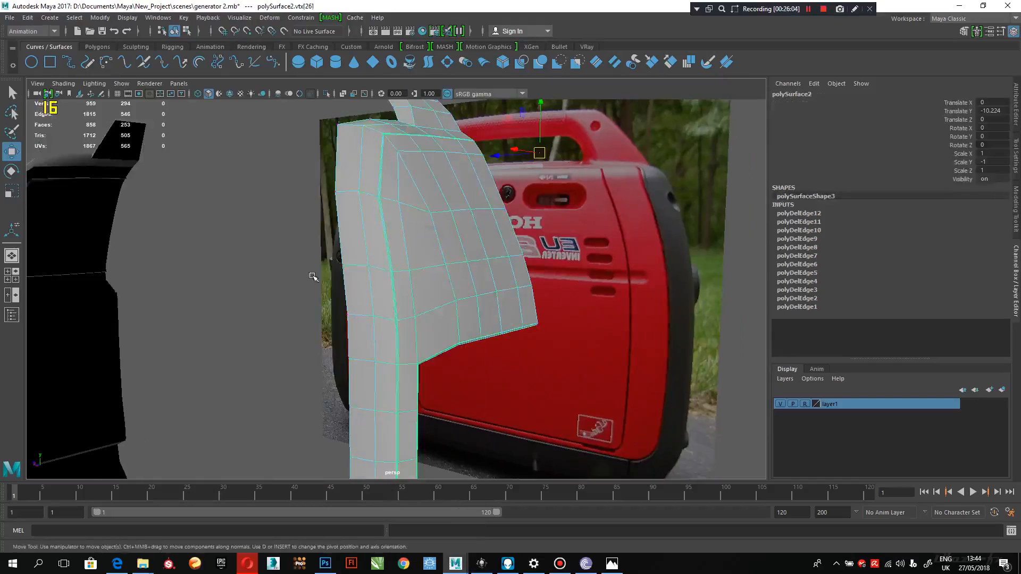
Step: Examine the mirrored end casing from several angles and compare it with the reference photo download.jpg in the Photos app
{"action": "left_click", "coordinate": [224, 282]}
{"action": "left_click", "coordinate": [362, 230]}
{"action": "left_click_drag", "start_coordinate": [337, 257], "coordinate": [369, 257], "text": "alt"}
{"action": "right_click_drag", "start_coordinate": [388, 205], "coordinate": [380, 190]}
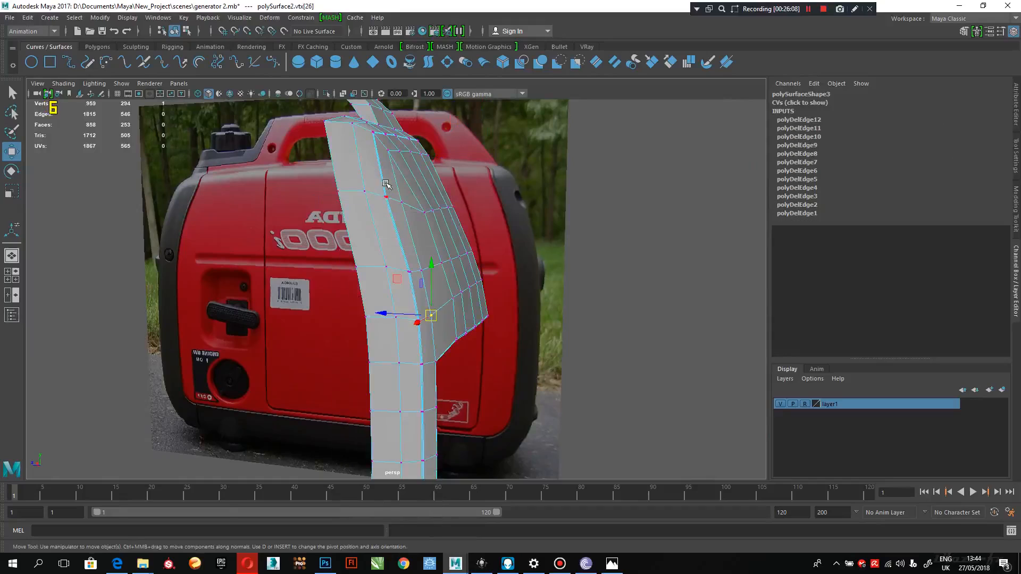
{"action": "left_click_drag", "start_coordinate": [376, 209], "coordinate": [420, 362]}
{"action": "left_click_drag", "start_coordinate": [381, 460], "coordinate": [346, 404], "text": "alt"}
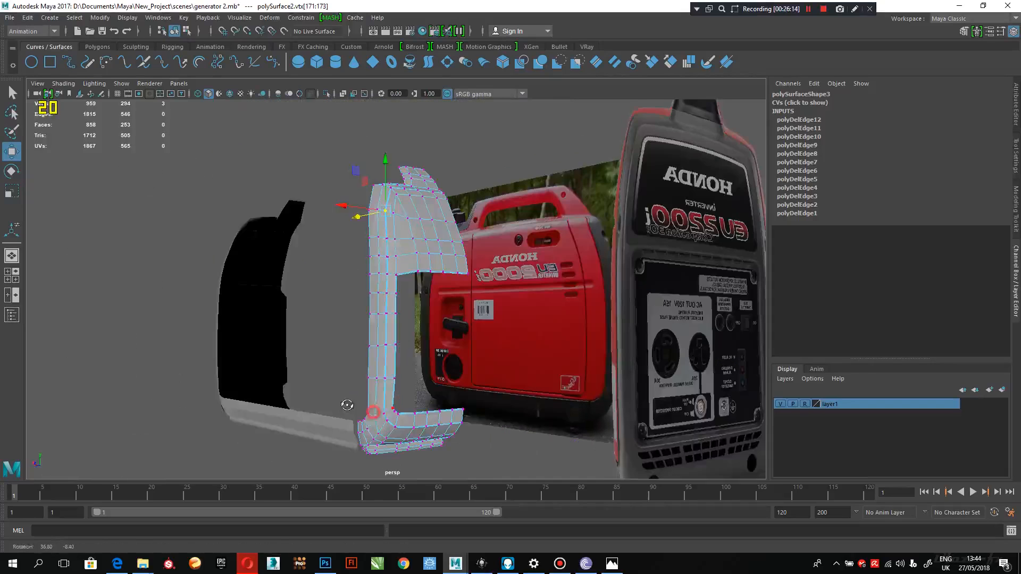
{"action": "right_click_drag", "start_coordinate": [363, 356], "coordinate": [390, 392], "text": "alt"}
{"action": "left_click_drag", "start_coordinate": [390, 392], "coordinate": [447, 445], "text": "alt"}
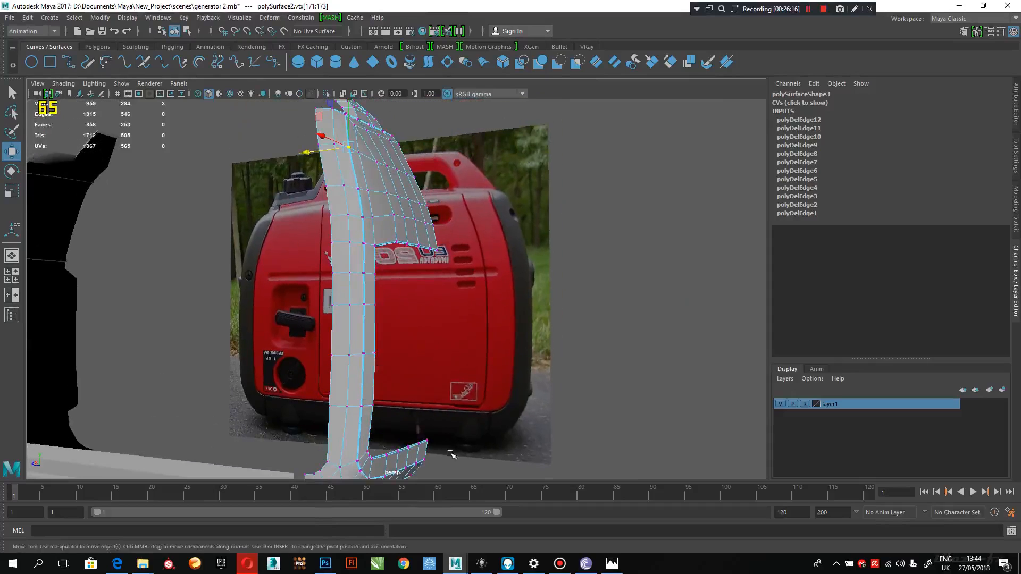
{"action": "left_click", "coordinate": [618, 563]}
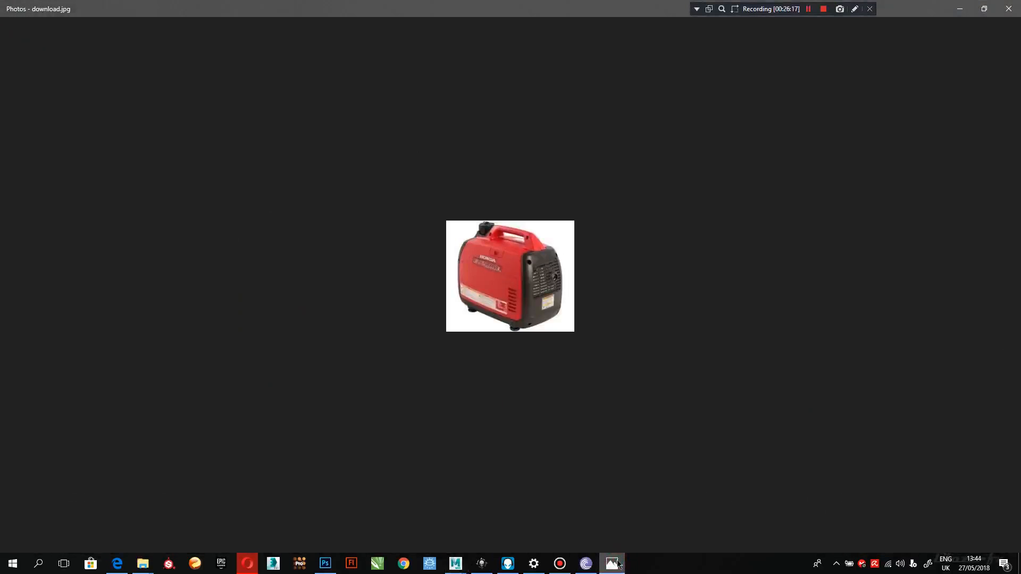
{"action": "double_click", "coordinate": [544, 248]}
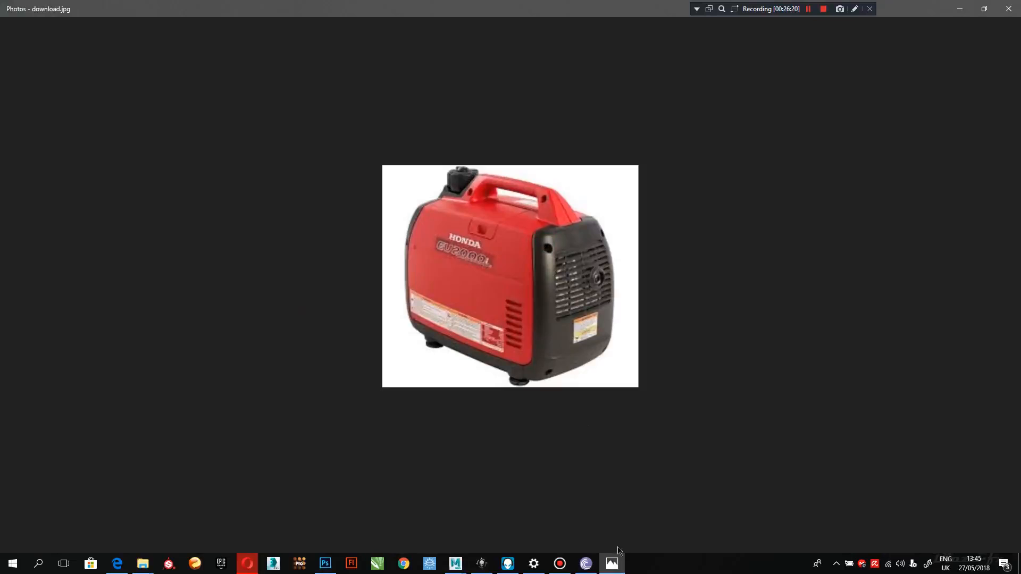
{"action": "left_click", "coordinate": [958, 14]}
Step: Delete the two tight edge loops along the end casing's outer front edge, including their vertices
{"action": "right_click_drag", "start_coordinate": [446, 298], "coordinate": [448, 374], "text": "alt"}
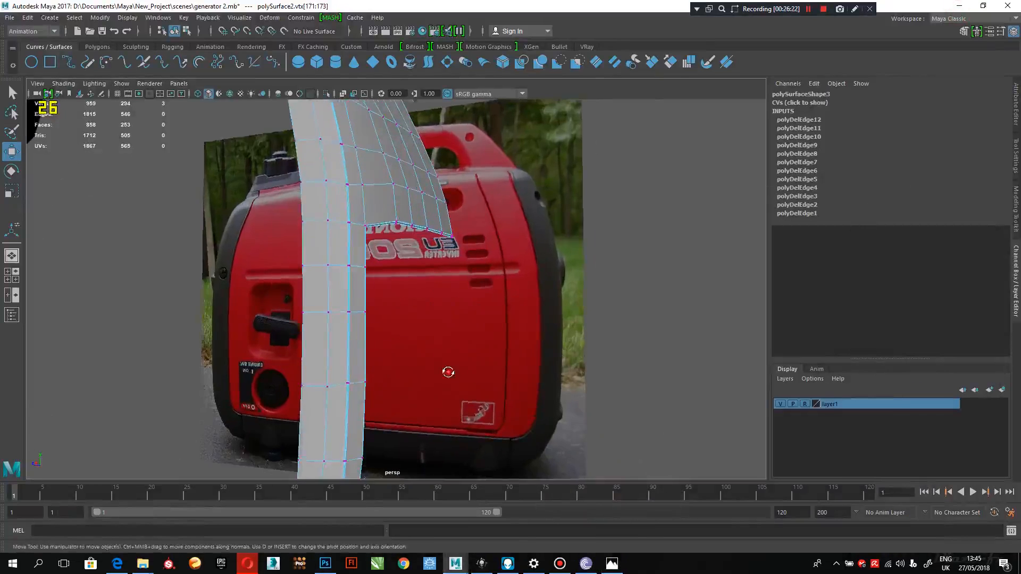
{"action": "left_click_drag", "start_coordinate": [449, 373], "coordinate": [433, 391], "text": "alt"}
{"action": "middle_click_drag", "start_coordinate": [364, 269], "coordinate": [372, 345], "text": "alt"}
{"action": "right_click_drag", "start_coordinate": [372, 345], "coordinate": [367, 390], "text": "alt"}
{"action": "right_click_drag", "start_coordinate": [316, 202], "coordinate": [323, 162]}
{"action": "middle_click_drag", "start_coordinate": [323, 159], "coordinate": [364, 271], "text": "alt"}
{"action": "right_click_drag", "start_coordinate": [365, 271], "coordinate": [418, 409], "text": "alt"}
{"action": "middle_click_drag", "start_coordinate": [317, 271], "coordinate": [331, 249]}
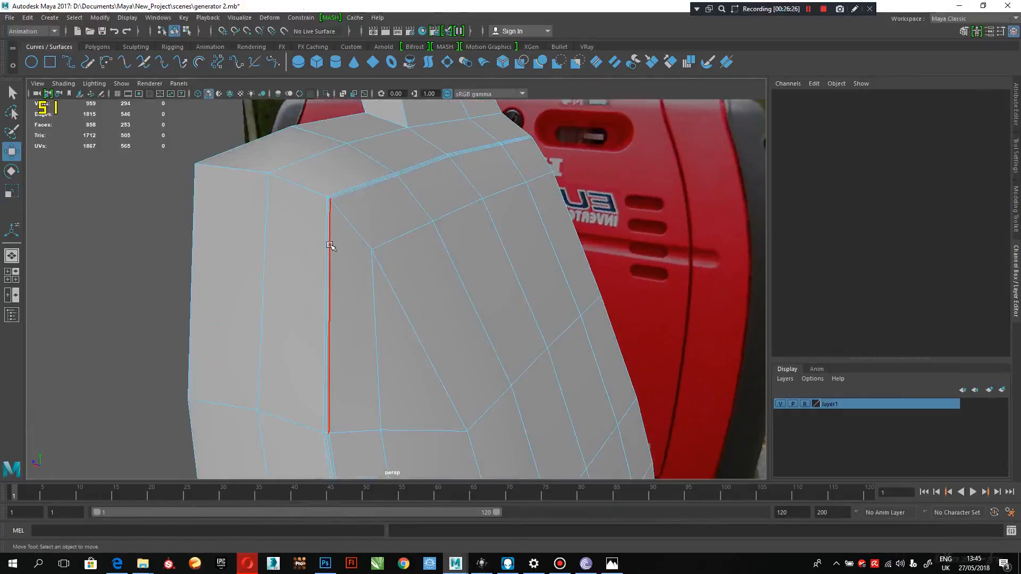
{"action": "left_click", "coordinate": [328, 244]}
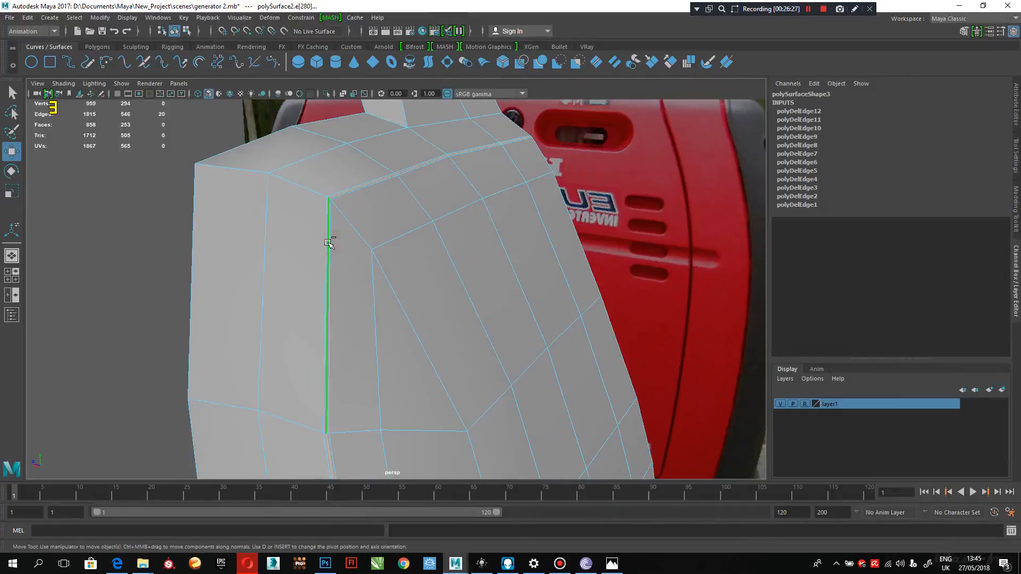
{"action": "key", "text": "ctrl+Delete"}
{"action": "double_click", "coordinate": [329, 256]}
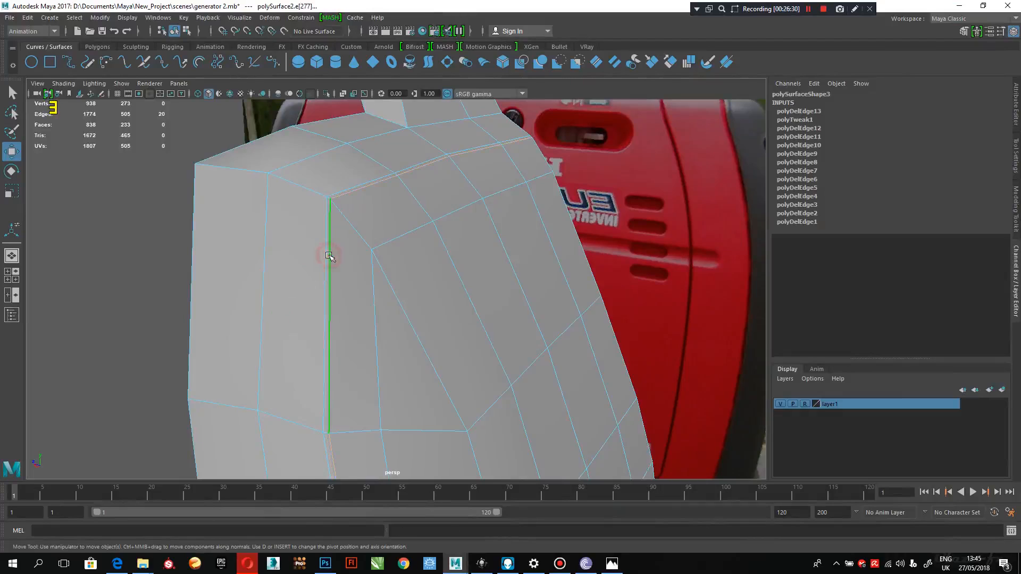
{"action": "key", "text": "ctrl+Delete"}
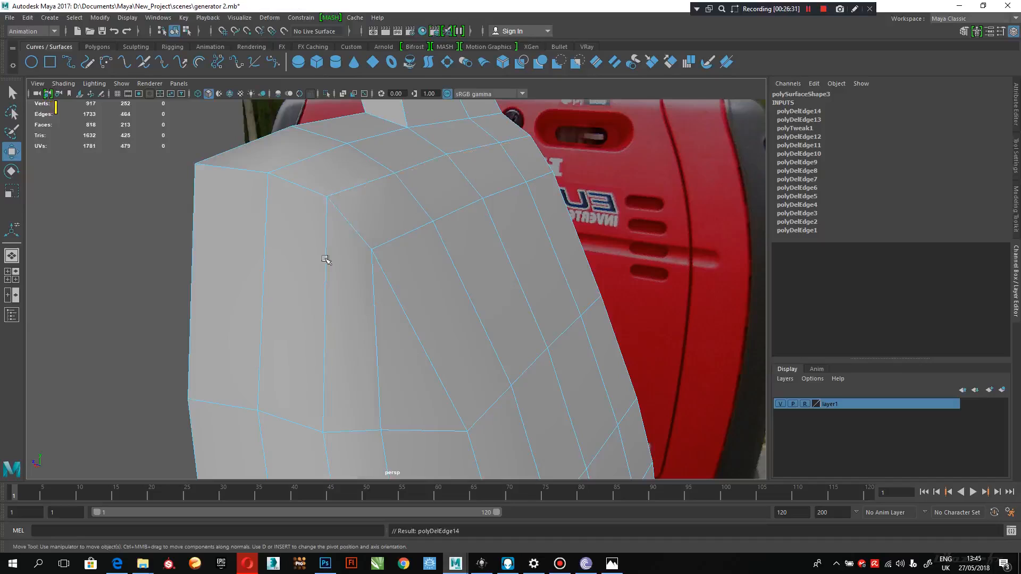
Step: Inspect the end casing from several sides, previewing it smoothed and returning it to object mode
{"action": "right_click_drag", "start_coordinate": [326, 259], "coordinate": [226, 225], "text": "alt"}
{"action": "left_click_drag", "start_coordinate": [225, 225], "coordinate": [454, 257], "text": "alt"}
{"action": "right_click_drag", "start_coordinate": [521, 264], "coordinate": [478, 244], "text": "alt"}
{"action": "mouse_move", "coordinate": [470, 237]}
{"action": "left_mouse_down", "text": "alt"}
{"action": "mouse_move", "coordinate": [415, 239]}
{"action": "mouse_move", "coordinate": [457, 251]}
{"action": "left_mouse_up", "text": "alt"}
{"action": "left_click_drag", "start_coordinate": [511, 306], "coordinate": [383, 332], "text": "alt"}
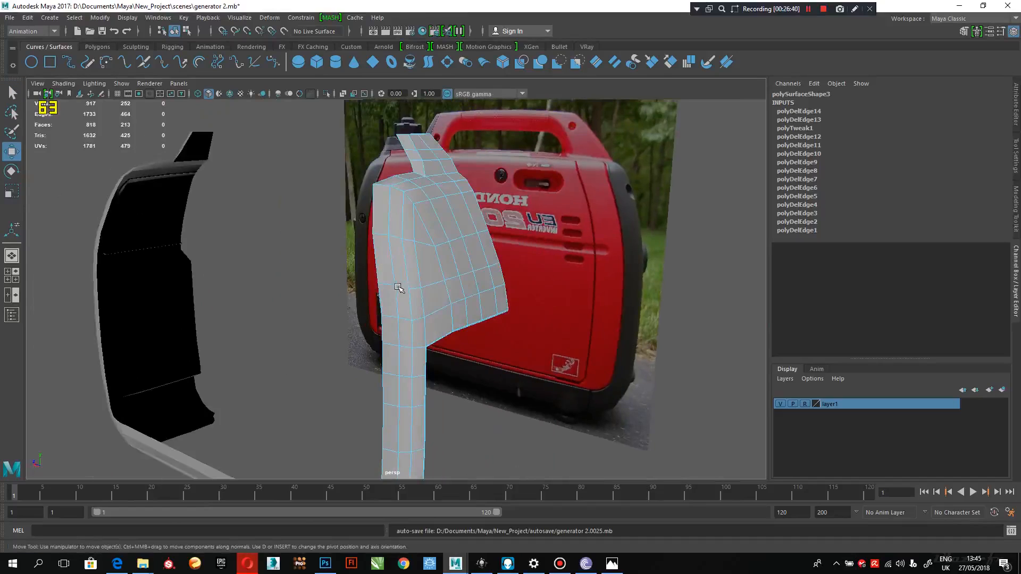
{"action": "key", "text": "3"}
{"action": "right_click_drag", "start_coordinate": [444, 217], "coordinate": [468, 194]}
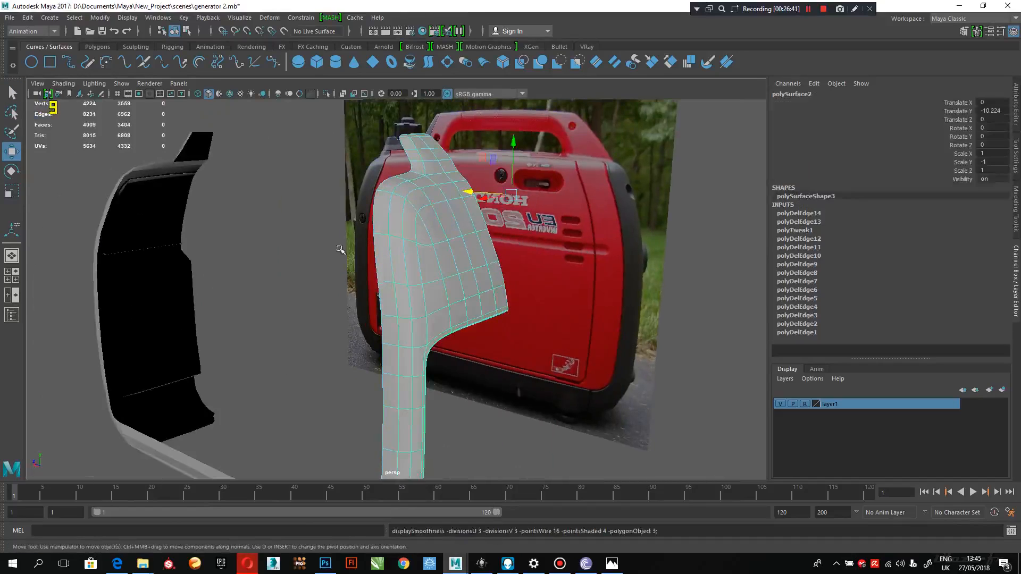
{"action": "left_click", "coordinate": [278, 276]}
{"action": "left_click_drag", "start_coordinate": [320, 262], "coordinate": [362, 322], "text": "alt"}
{"action": "left_click", "coordinate": [411, 318]}
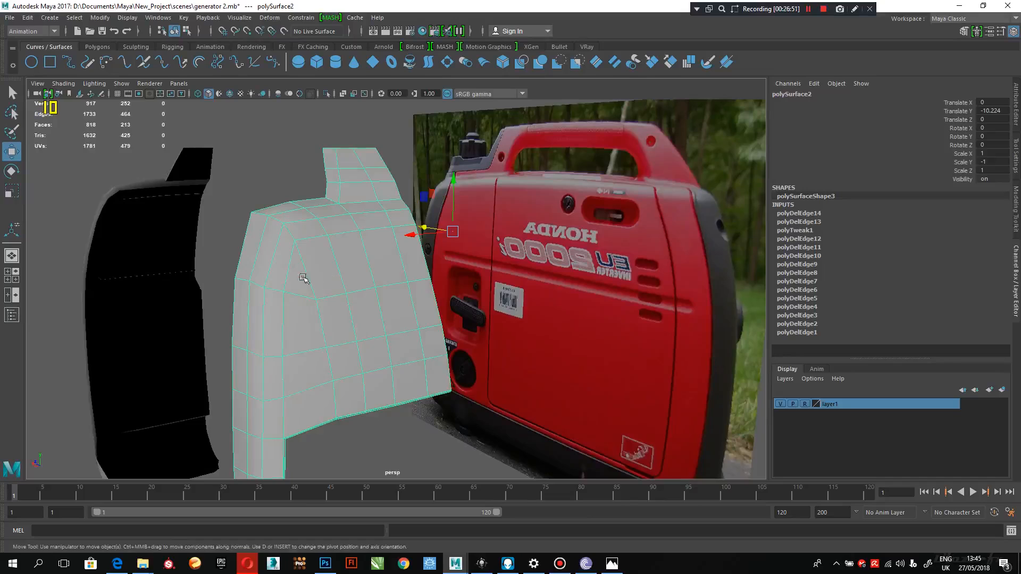
Step: Delete the vertical edge loop right of the diagonal on the upper end face, including its vertices
{"action": "left_click_drag", "start_coordinate": [302, 277], "coordinate": [358, 273], "text": "alt"}
{"action": "right_click_drag", "start_coordinate": [365, 278], "coordinate": [372, 289], "text": "alt"}
{"action": "left_click_drag", "start_coordinate": [372, 289], "coordinate": [362, 340], "text": "alt"}
{"action": "middle_click_drag", "start_coordinate": [383, 351], "coordinate": [403, 359], "text": "alt"}
{"action": "left_click_drag", "start_coordinate": [402, 359], "coordinate": [385, 248], "text": "alt"}
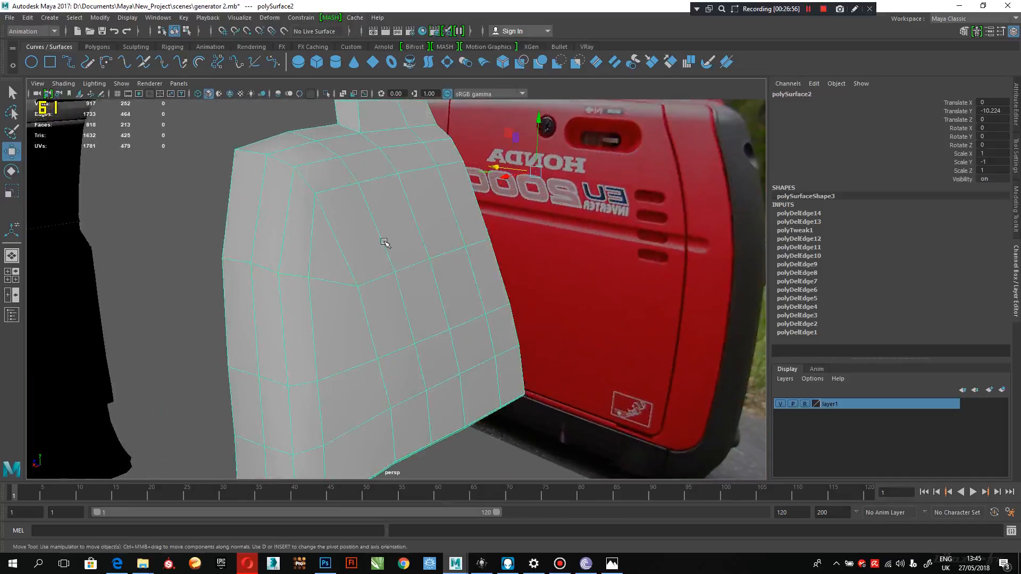
{"action": "key", "text": "F10"}
{"action": "double_click", "coordinate": [377, 229]}
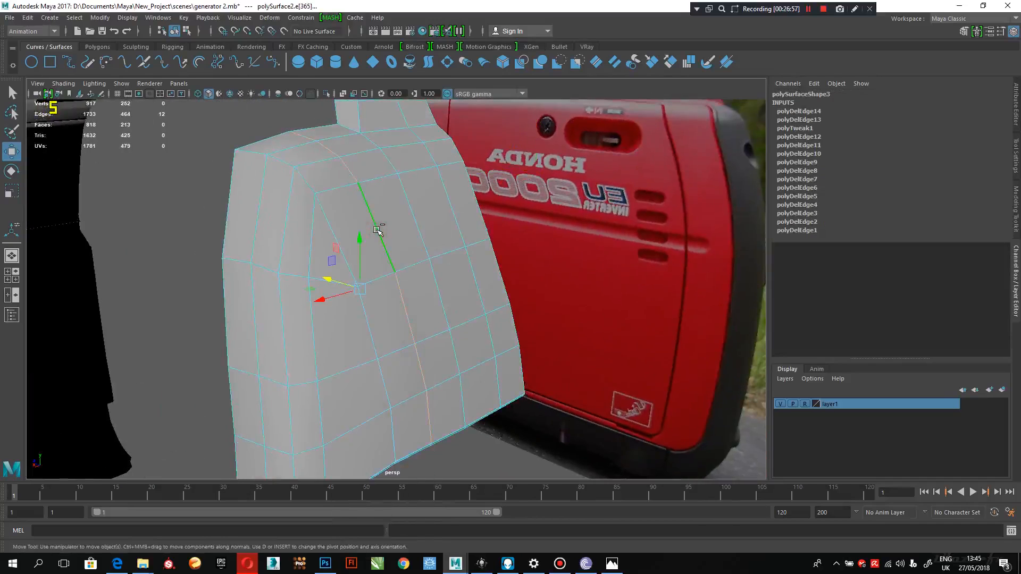
{"action": "key", "text": "ctrl+Delete"}
Step: Delete an edge loop running along the rim of the end casing's opening, including its vertices
{"action": "left_click_drag", "start_coordinate": [427, 271], "coordinate": [457, 282], "text": "alt"}
{"action": "left_click_drag", "start_coordinate": [451, 268], "coordinate": [462, 302], "text": "alt"}
{"action": "middle_click_drag", "start_coordinate": [452, 250], "coordinate": [381, 195], "text": "alt"}
{"action": "scroll", "coordinate": [404, 242], "scroll_direction": "up", "scroll_amount": 4}
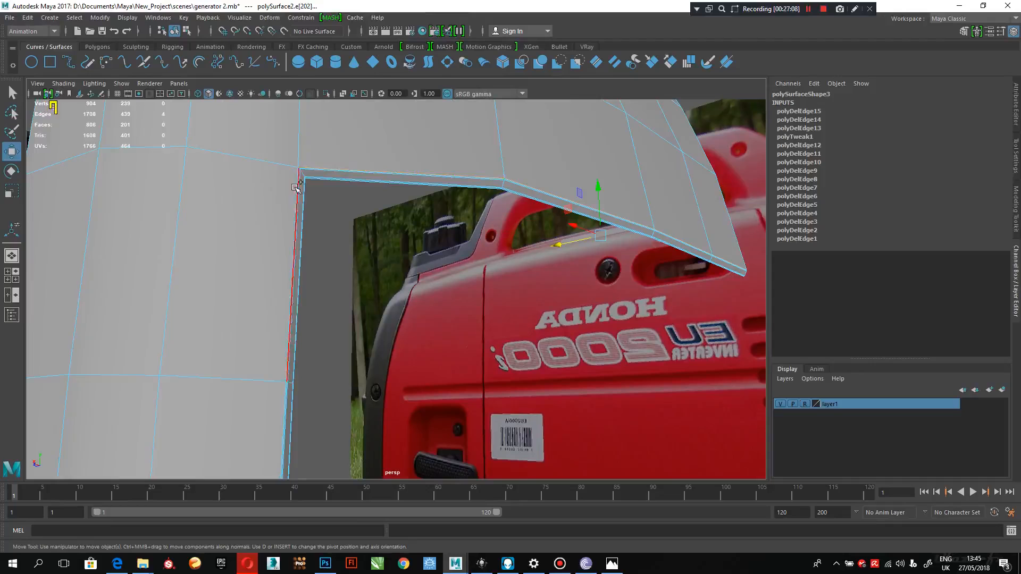
{"action": "mouse_move", "coordinate": [304, 211]}
{"action": "left_mouse_down", "text": "alt"}
{"action": "mouse_move", "coordinate": [298, 246]}
{"action": "mouse_move", "coordinate": [303, 215]}
{"action": "left_mouse_up", "text": "alt"}
{"action": "right_click_drag", "start_coordinate": [303, 216], "coordinate": [138, 180], "text": "alt"}
{"action": "middle_click_drag", "start_coordinate": [377, 361], "coordinate": [366, 239], "text": "alt"}
{"action": "right_click_drag", "start_coordinate": [319, 205], "coordinate": [475, 401], "text": "alt"}
{"action": "middle_click_drag", "start_coordinate": [327, 300], "coordinate": [348, 353], "text": "alt"}
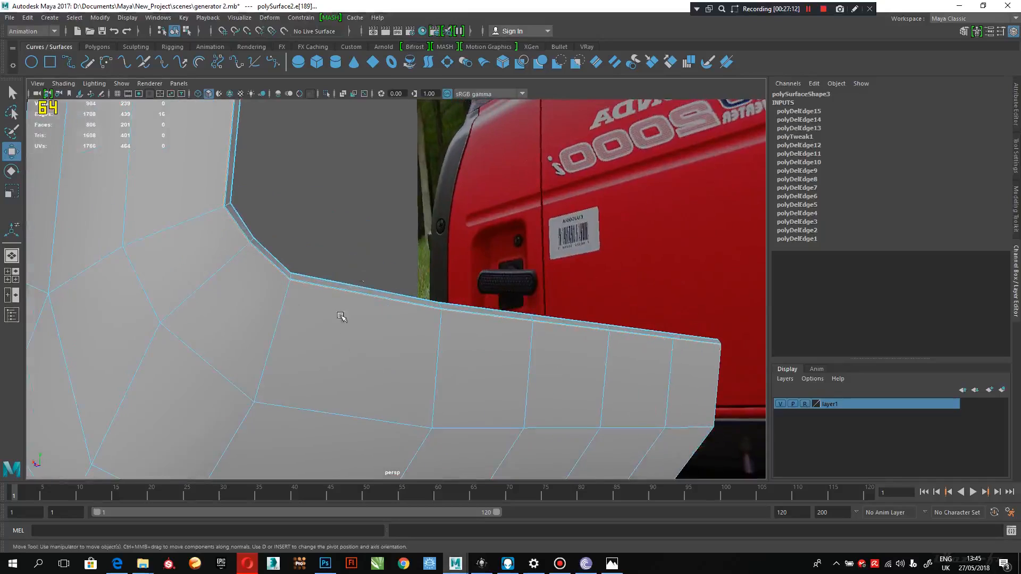
{"action": "key", "text": "ctrl+Delete"}
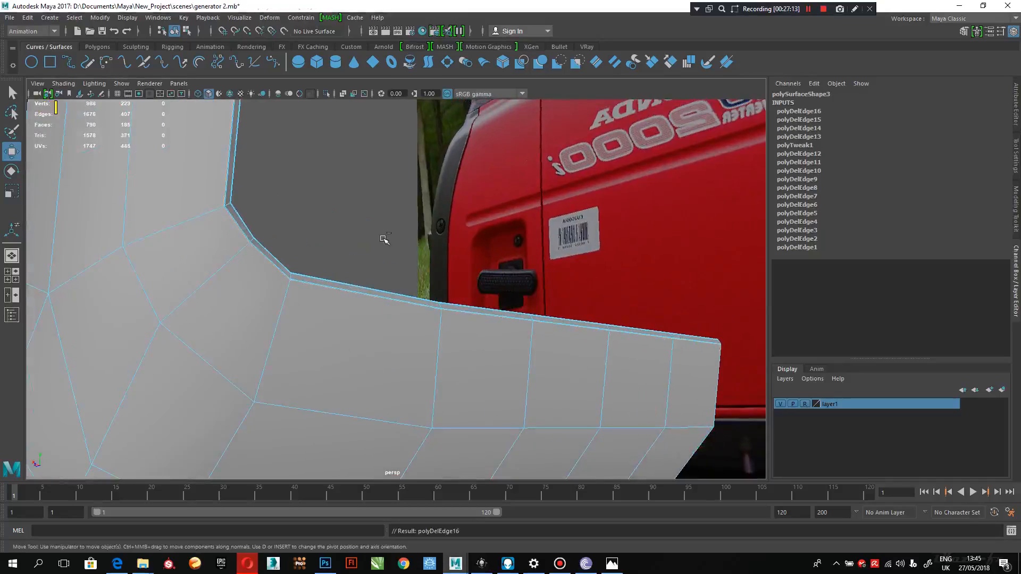
Step: Delete another edge loop that runs parallel to the rim of the end casing's opening
{"action": "right_click_drag", "start_coordinate": [251, 242], "coordinate": [222, 276], "text": "alt"}
{"action": "left_click", "coordinate": [166, 292]}
{"action": "middle_click_drag", "start_coordinate": [328, 248], "coordinate": [317, 397], "text": "alt"}
{"action": "left_click_drag", "start_coordinate": [328, 232], "coordinate": [323, 257], "text": "alt"}
{"action": "middle_click_drag", "start_coordinate": [290, 250], "coordinate": [387, 398], "text": "alt"}
{"action": "right_click_drag", "start_coordinate": [380, 361], "coordinate": [400, 357], "text": "alt"}
{"action": "key", "text": "Delete"}
Step: Weld the stray vertex beside the opening's upper corner onto its neighbouring corner vertex with Target Weld
{"action": "left_click_drag", "start_coordinate": [406, 337], "coordinate": [417, 328], "text": "alt"}
{"action": "left_click_drag", "start_coordinate": [409, 255], "coordinate": [390, 263], "text": "alt"}
{"action": "right_click_drag", "start_coordinate": [382, 253], "coordinate": [468, 372], "text": "alt"}
{"action": "right_click_drag", "start_coordinate": [448, 339], "coordinate": [407, 271], "text": "alt"}
{"action": "left_click_drag", "start_coordinate": [408, 271], "coordinate": [369, 271], "text": "alt"}
{"action": "right_click_drag", "start_coordinate": [338, 299], "coordinate": [282, 241]}
{"action": "left_click", "coordinate": [325, 289]}
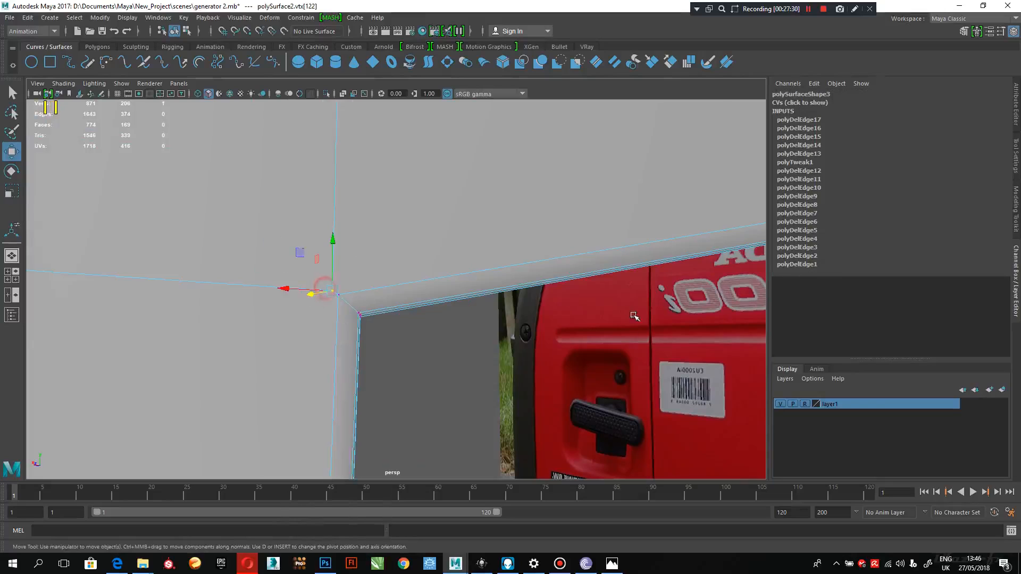
{"action": "left_click", "coordinate": [1015, 209]}
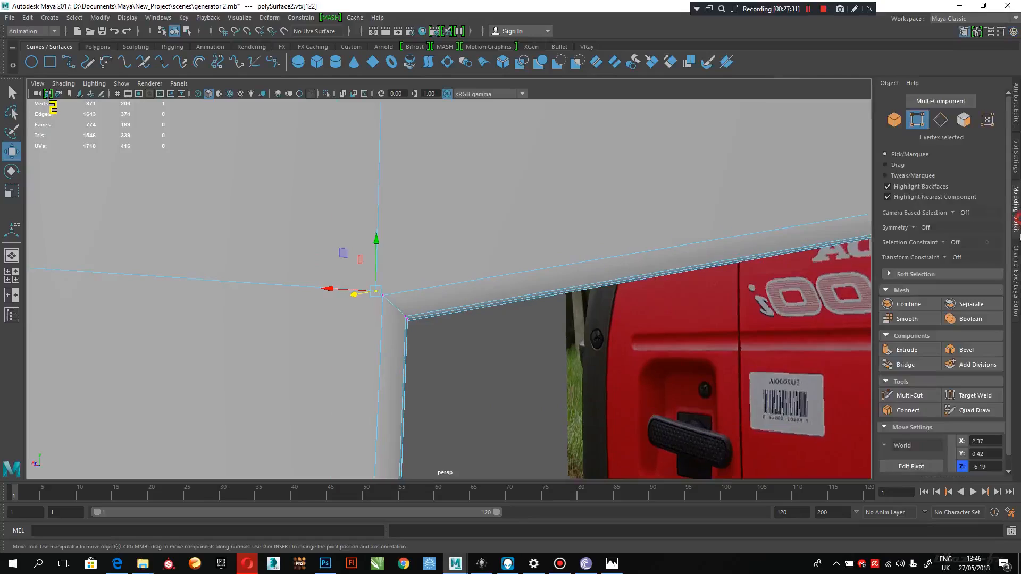
{"action": "left_click", "coordinate": [975, 395]}
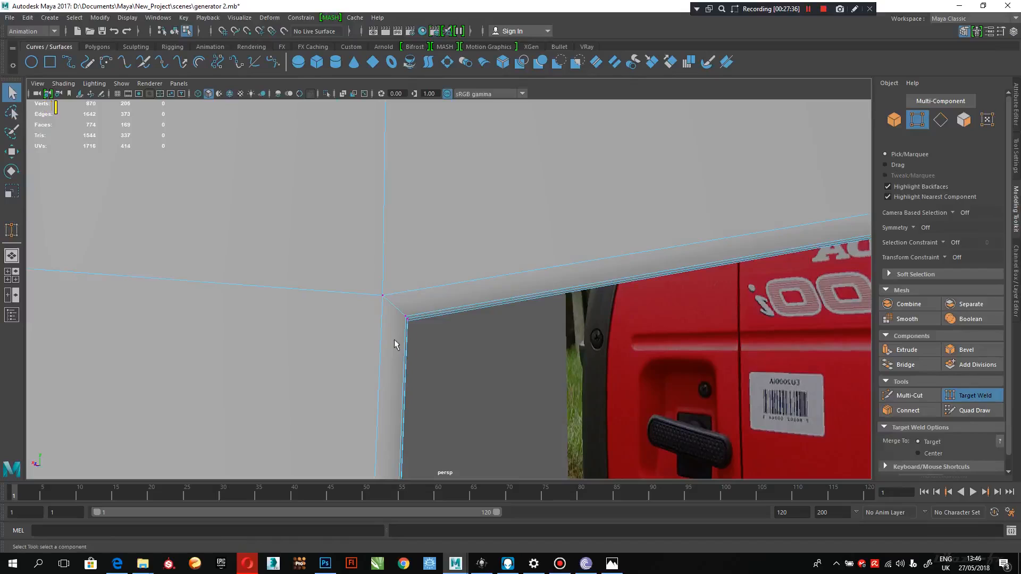
{"action": "key", "text": "q"}
Step: Delete the two remaining tight edge loops along the opening's rim, including their vertices
{"action": "left_click_drag", "start_coordinate": [394, 339], "coordinate": [423, 374], "text": "alt"}
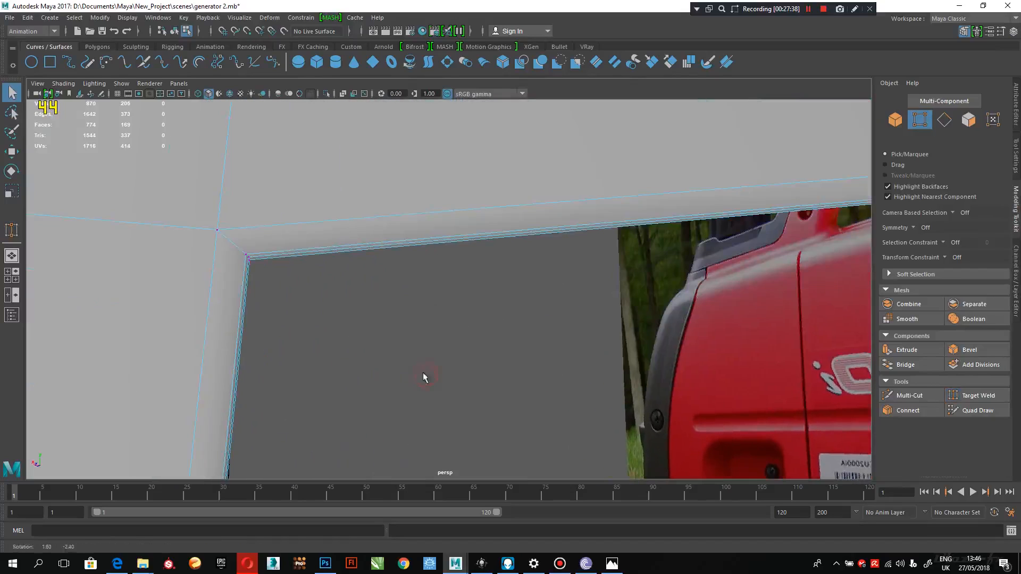
{"action": "key", "text": "F10"}
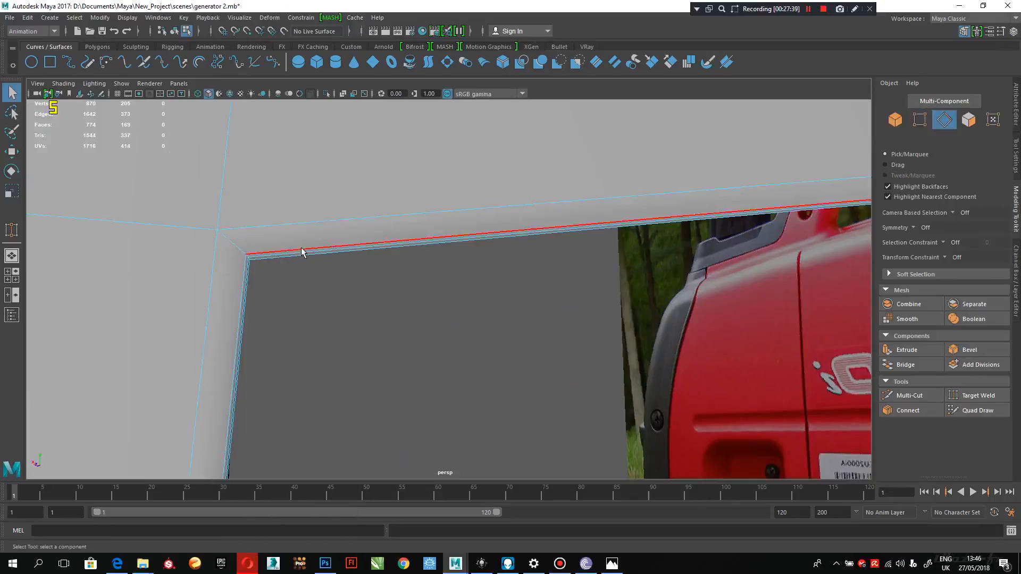
{"action": "left_click", "coordinate": [301, 253]}
{"action": "left_click", "coordinate": [300, 252]}
{"action": "double_click", "coordinate": [301, 252]}
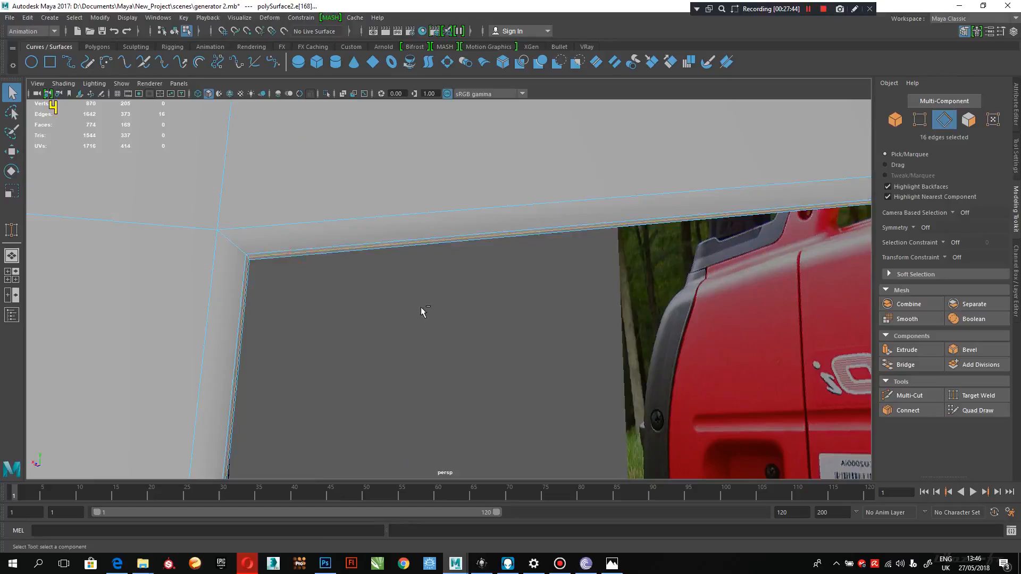
{"action": "double_click", "coordinate": [296, 249]}
{"action": "left_click_drag", "start_coordinate": [296, 249], "coordinate": [486, 303], "text": "alt"}
{"action": "middle_click_drag", "start_coordinate": [486, 298], "coordinate": [453, 176], "text": "alt"}
{"action": "right_click_drag", "start_coordinate": [459, 264], "coordinate": [518, 307], "text": "alt"}
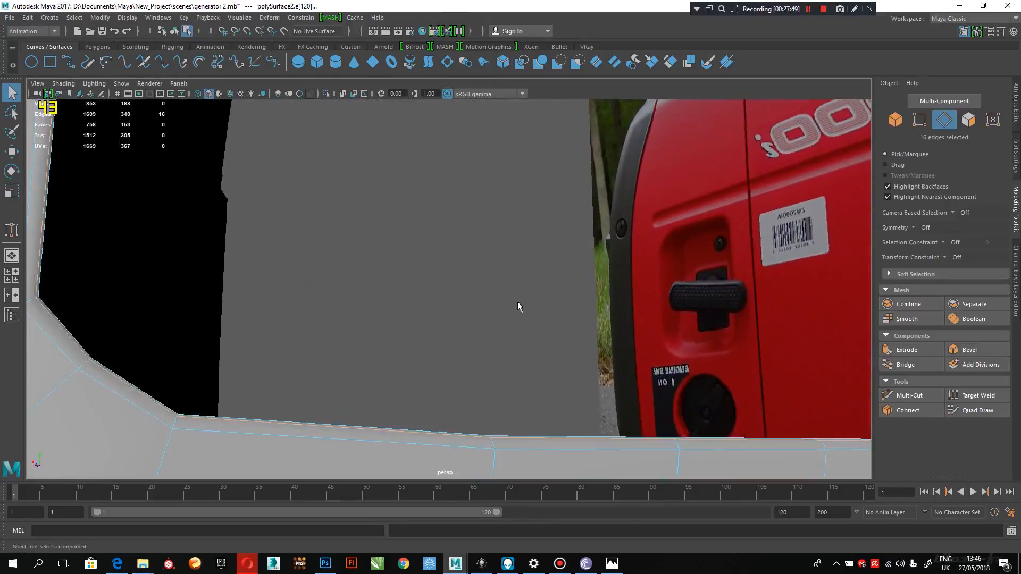
{"action": "key", "text": "ctrl+Delete"}
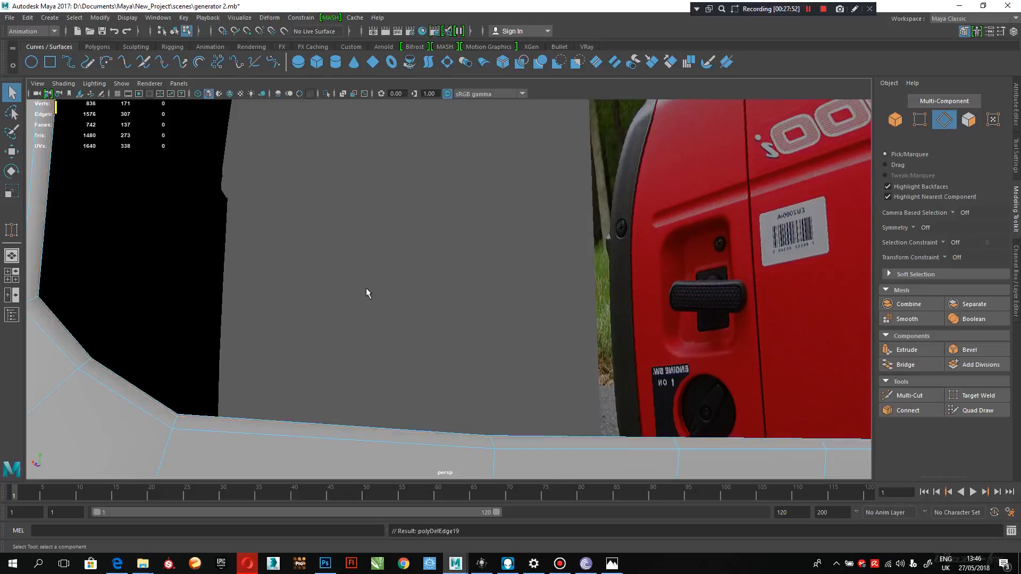
Step: Select the narrow strip of faces around the opening's rim and delete it
{"action": "right_click_drag", "start_coordinate": [366, 288], "coordinate": [326, 307], "text": "alt"}
{"action": "left_click_drag", "start_coordinate": [305, 259], "coordinate": [310, 284], "text": "alt"}
{"action": "middle_click_drag", "start_coordinate": [310, 284], "coordinate": [325, 271], "text": "alt"}
{"action": "left_click_drag", "start_coordinate": [324, 271], "coordinate": [396, 217], "text": "alt"}
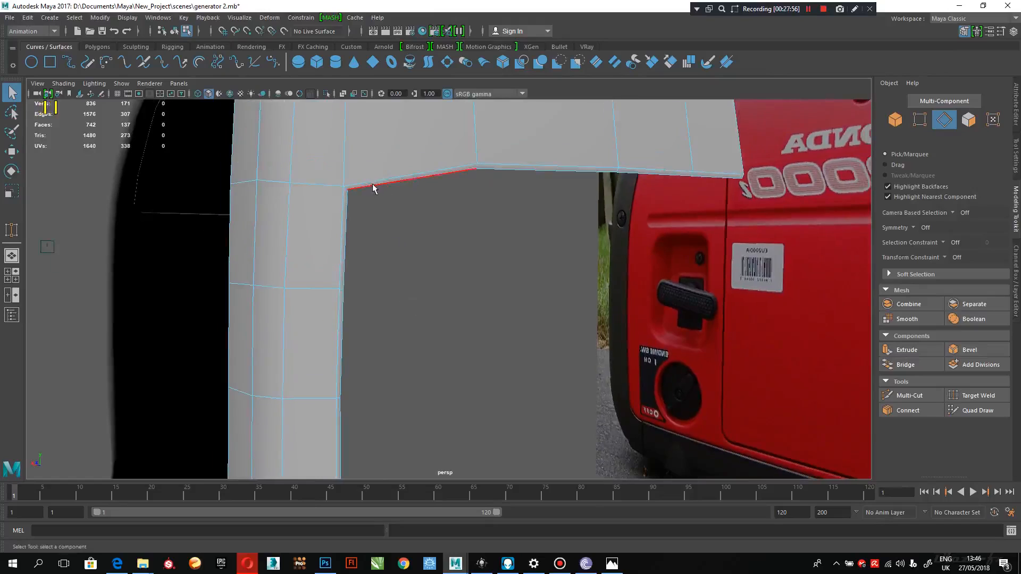
{"action": "right_click", "coordinate": [374, 185]}
{"action": "left_click", "coordinate": [372, 214]}
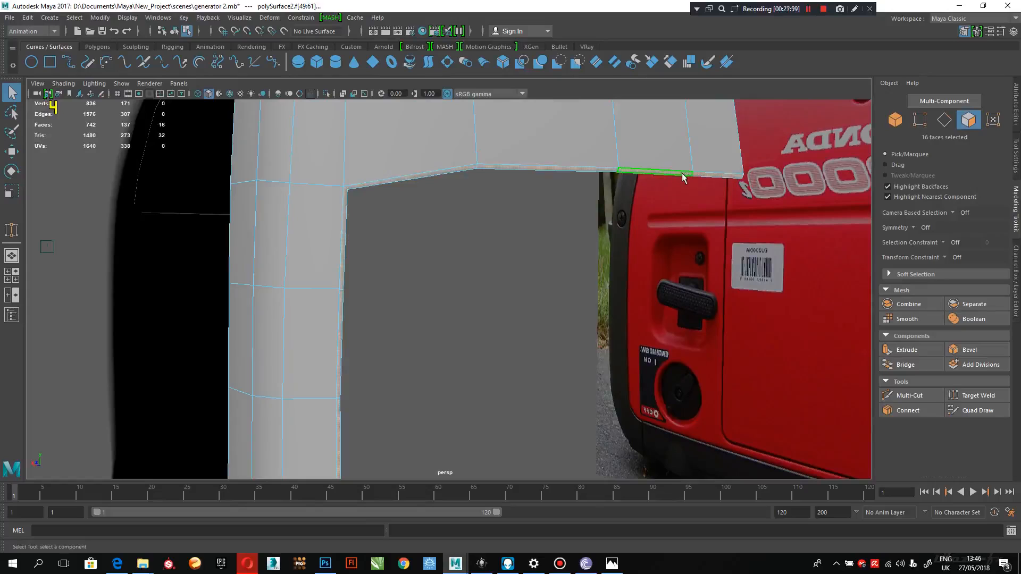
{"action": "key", "text": "Delete"}
Step: Examine the simplified end casing from several sides, focusing on the vertices around the upper end face's corner
{"action": "scroll", "coordinate": [588, 258], "scroll_direction": "down", "scroll_amount": 8}
{"action": "left_click_drag", "start_coordinate": [537, 229], "coordinate": [509, 213], "text": "alt"}
{"action": "middle_click_drag", "start_coordinate": [509, 212], "coordinate": [489, 317], "text": "alt"}
{"action": "left_click_drag", "start_coordinate": [490, 317], "coordinate": [450, 319], "text": "alt"}
{"action": "left_click_drag", "start_coordinate": [429, 269], "coordinate": [455, 349], "text": "alt"}
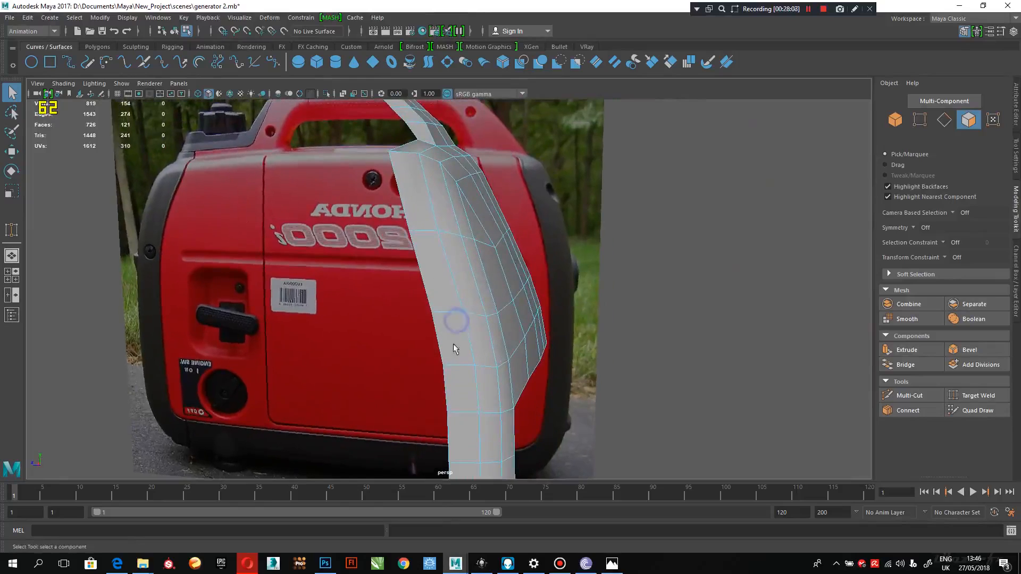
{"action": "right_click", "coordinate": [491, 235]}
{"action": "left_click", "coordinate": [455, 234]}
{"action": "left_click", "coordinate": [485, 251]}
{"action": "left_click_drag", "start_coordinate": [486, 251], "coordinate": [375, 296], "text": "alt"}
{"action": "key", "text": "w"}
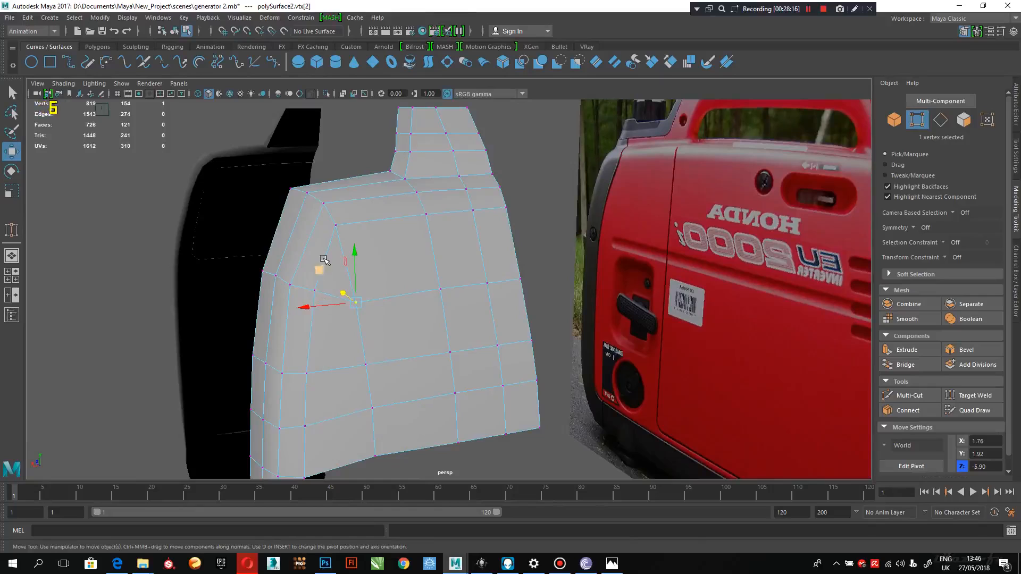
Step: Insert an edge loop across the faces at the end casing's upper outer corner and move it slightly outward along X
{"action": "left_click_drag", "start_coordinate": [324, 258], "coordinate": [356, 251], "text": "alt"}
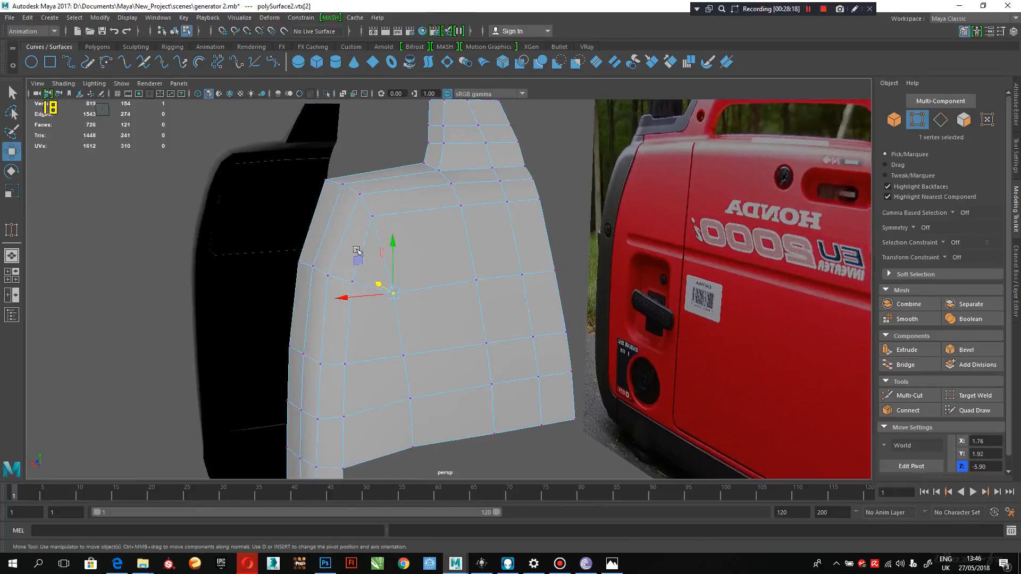
{"action": "key", "text": "F10"}
{"action": "right_click_drag", "start_coordinate": [328, 227], "coordinate": [319, 282], "text": "shift"}
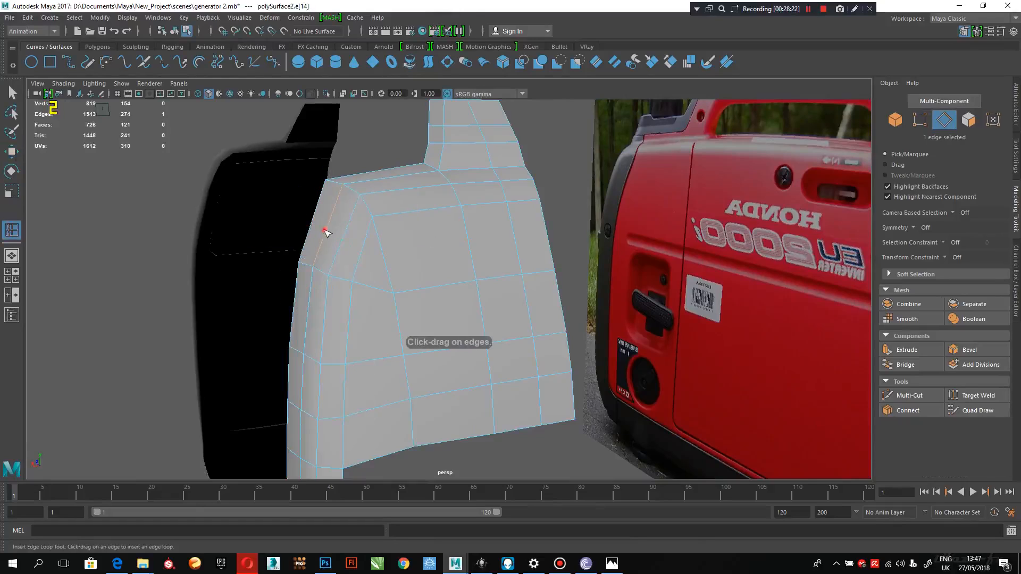
{"action": "left_click_drag", "start_coordinate": [291, 248], "coordinate": [410, 323], "text": "alt"}
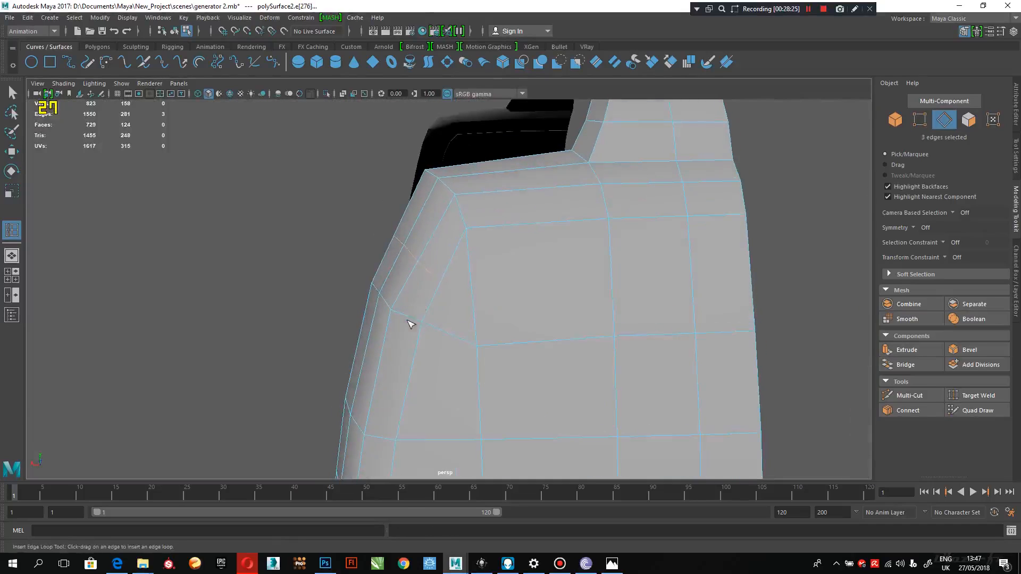
{"action": "key", "text": "w"}
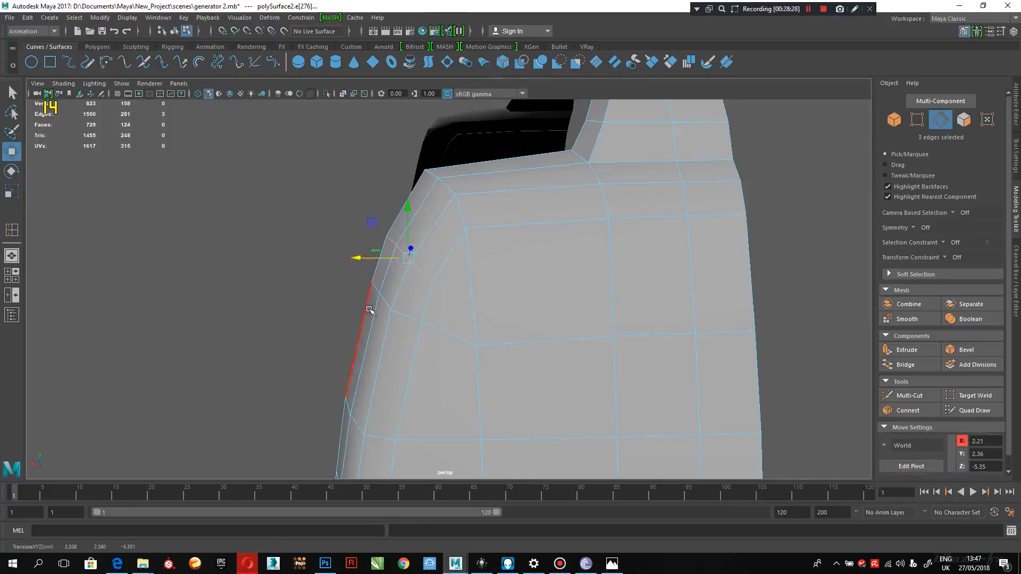
{"action": "middle_click_drag", "start_coordinate": [389, 339], "coordinate": [419, 315], "text": "alt"}
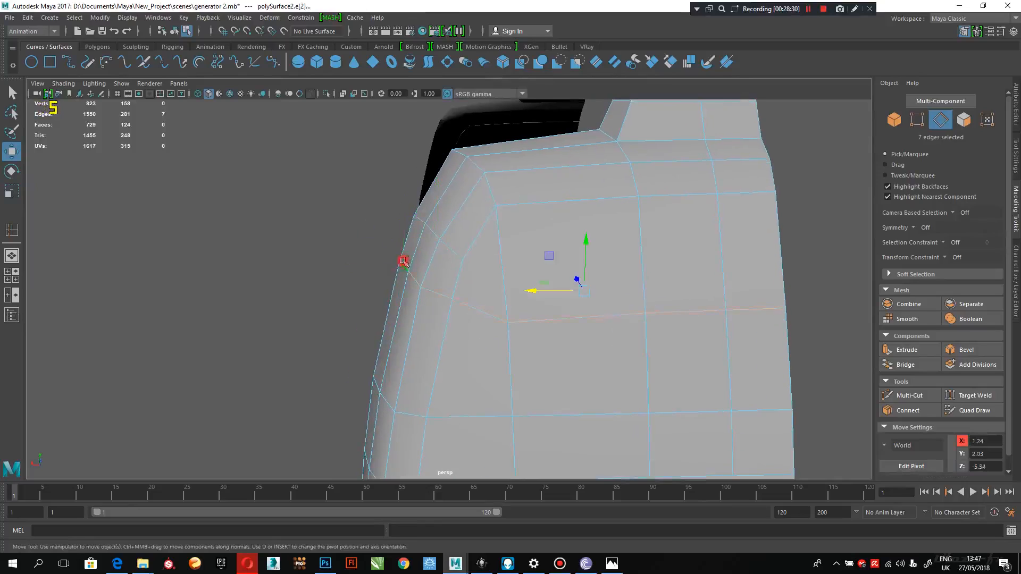
Step: Select the three short edges at the end casing's upper outer corner and move them slightly down and outward
{"action": "left_click_drag", "start_coordinate": [484, 381], "coordinate": [483, 380], "text": "ctrl"}
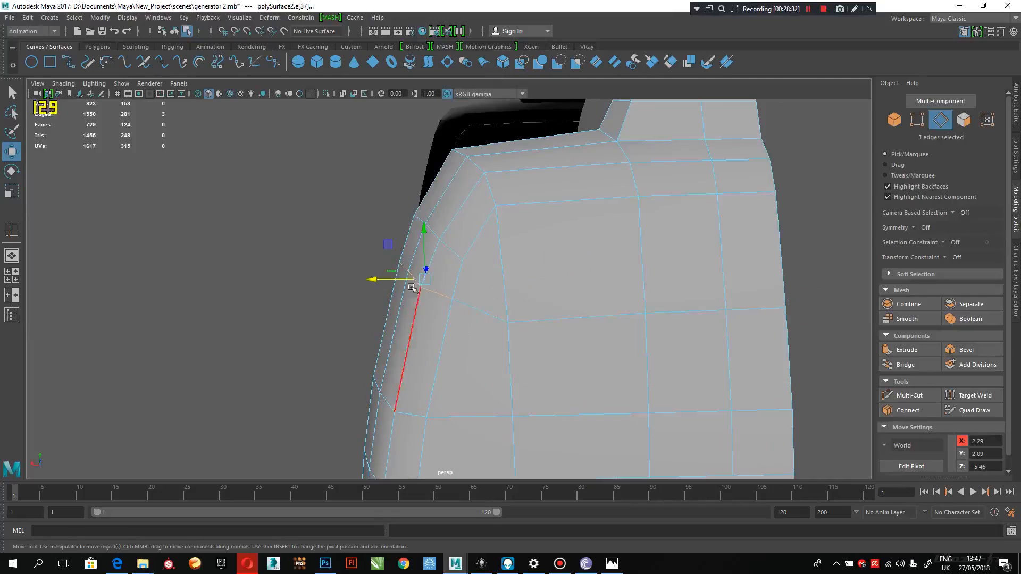
{"action": "left_click_drag", "start_coordinate": [422, 242], "coordinate": [417, 262]}
{"action": "left_click_drag", "start_coordinate": [384, 302], "coordinate": [462, 330]}
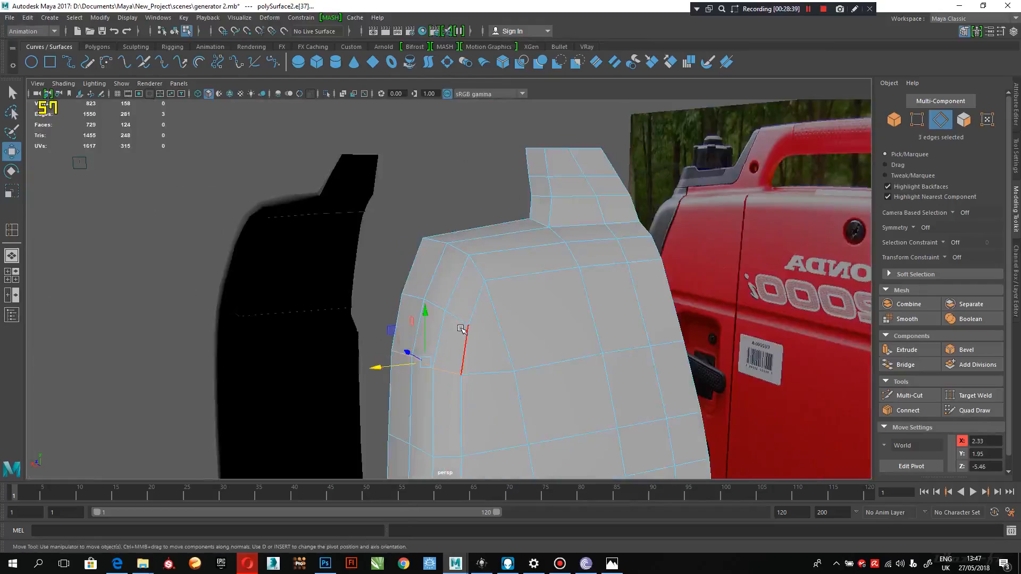
Step: Show the end casing as a smooth preview, deselect it and examine its upper corner against the side reference image
{"action": "key", "text": "3"}
{"action": "right_click_drag", "start_coordinate": [512, 256], "coordinate": [555, 230]}
{"action": "left_click", "coordinate": [480, 184]}
{"action": "middle_click_drag", "start_coordinate": [646, 340], "coordinate": [604, 267], "text": "alt"}
{"action": "right_click_drag", "start_coordinate": [604, 266], "coordinate": [489, 271], "text": "alt"}
{"action": "left_click_drag", "start_coordinate": [489, 271], "coordinate": [521, 269], "text": "alt"}
{"action": "middle_click_drag", "start_coordinate": [521, 269], "coordinate": [499, 169], "text": "alt"}
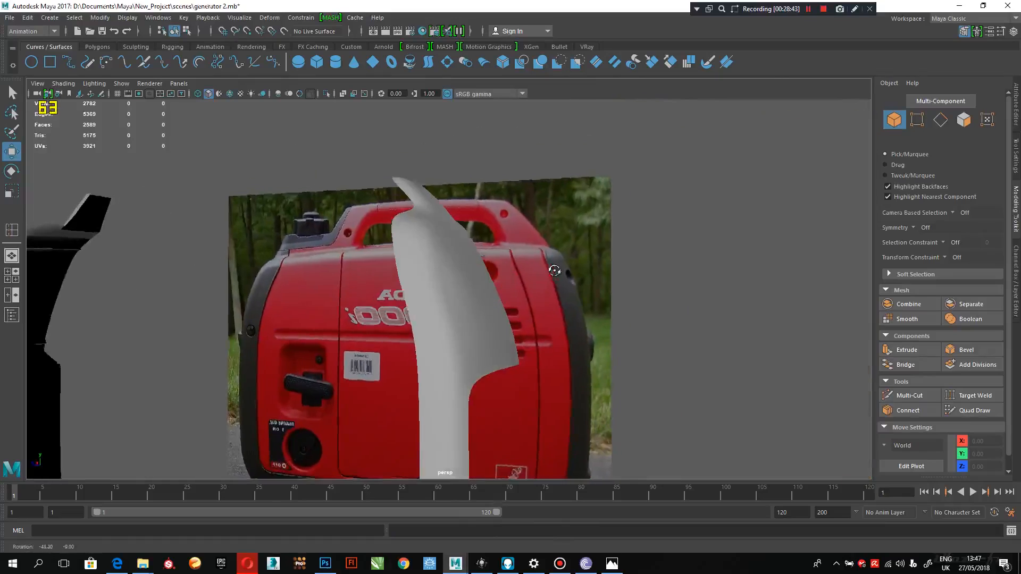
{"action": "left_click_drag", "start_coordinate": [499, 169], "coordinate": [553, 332], "text": "alt"}
Step: Show the end casing with both cage and smooth preview, and reposition single vertices just below its upper corner to even out the curvature
{"action": "left_click", "coordinate": [478, 235]}
{"action": "key", "text": "2"}
{"action": "right_click_drag", "start_coordinate": [490, 216], "coordinate": [461, 212]}
{"action": "left_click_drag", "start_coordinate": [462, 213], "coordinate": [505, 226], "text": "alt"}
{"action": "key", "text": "6"}
{"action": "left_click", "coordinate": [493, 223]}
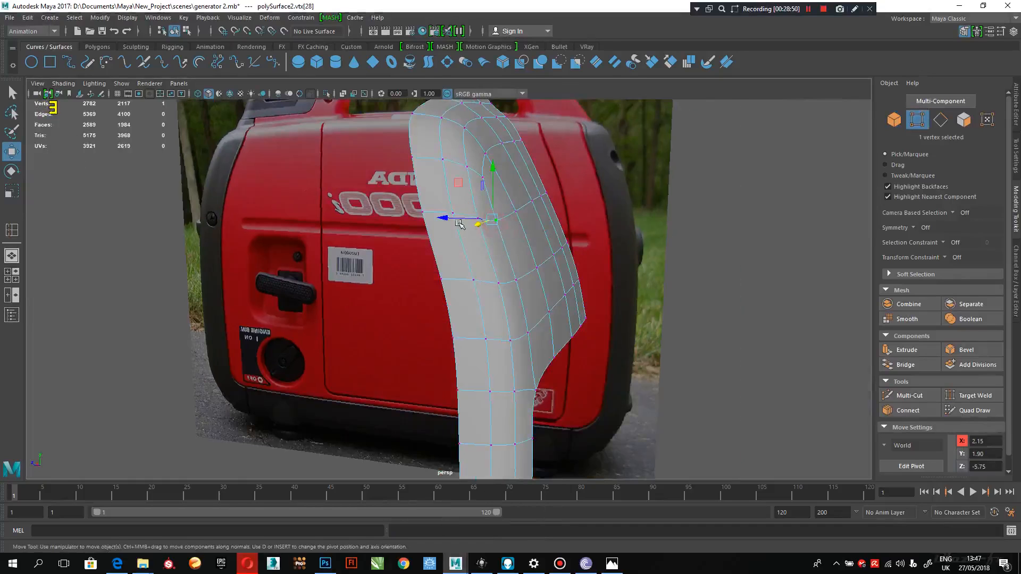
{"action": "left_click_drag", "start_coordinate": [460, 224], "coordinate": [437, 345], "text": "alt"}
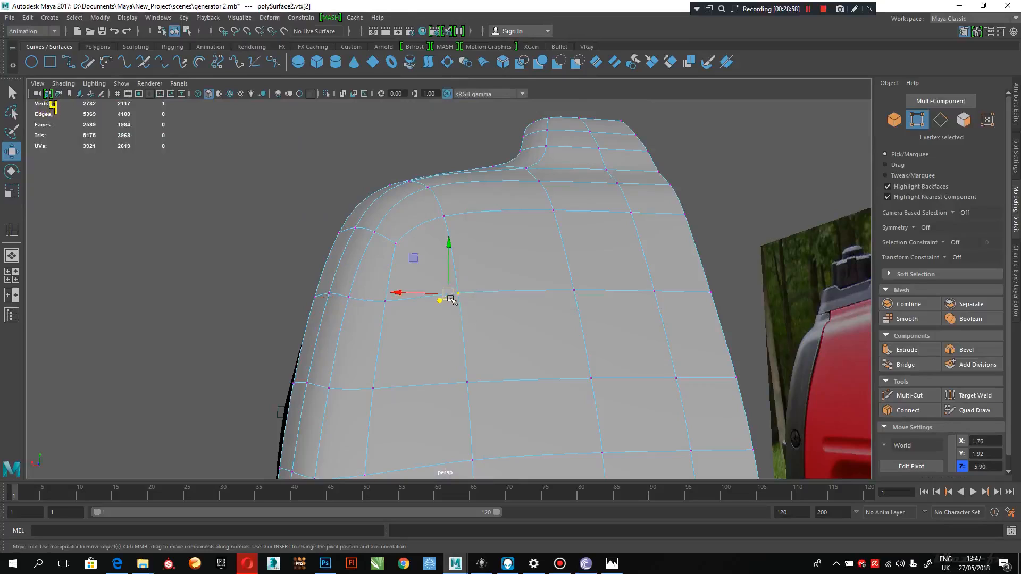
{"action": "left_click_drag", "start_coordinate": [481, 286], "coordinate": [538, 298], "text": "alt"}
{"action": "middle_click_drag", "start_coordinate": [537, 299], "coordinate": [543, 303], "text": "alt"}
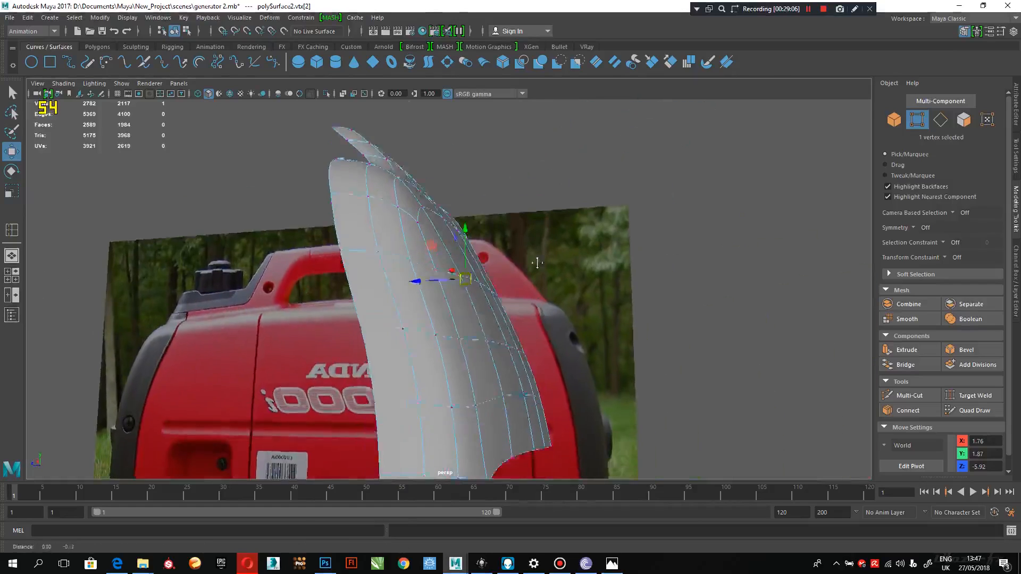
Step: Examine the smoothed end casing from several sides, checking the curvature of its outer corner, shoulder and side face
{"action": "scroll", "coordinate": [543, 303], "scroll_direction": "up", "scroll_amount": 6}
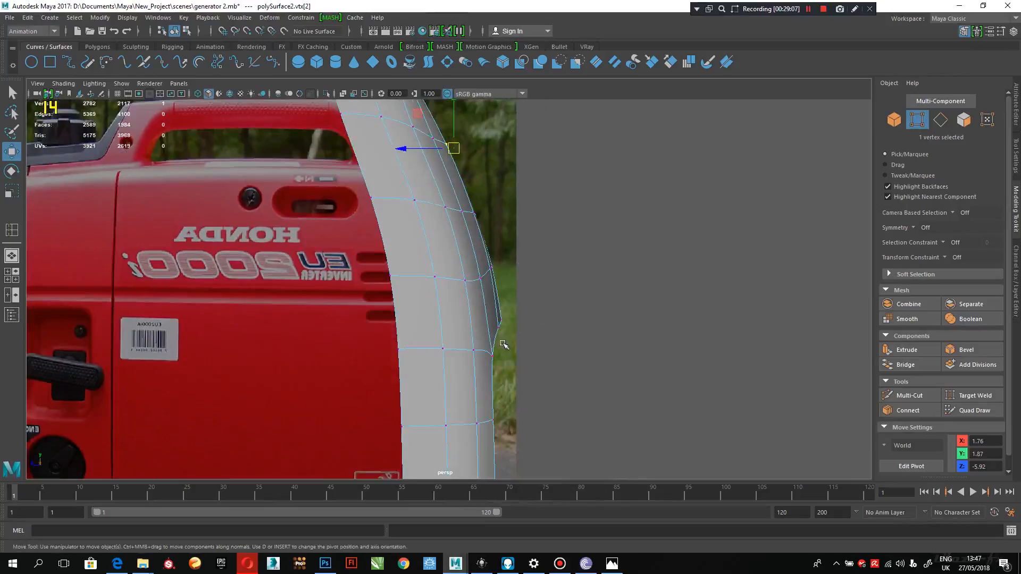
{"action": "left_click_drag", "start_coordinate": [493, 351], "coordinate": [476, 359], "text": "alt"}
{"action": "middle_click_drag", "start_coordinate": [477, 360], "coordinate": [461, 430], "text": "alt"}
{"action": "left_click_drag", "start_coordinate": [447, 305], "coordinate": [429, 313], "text": "alt"}
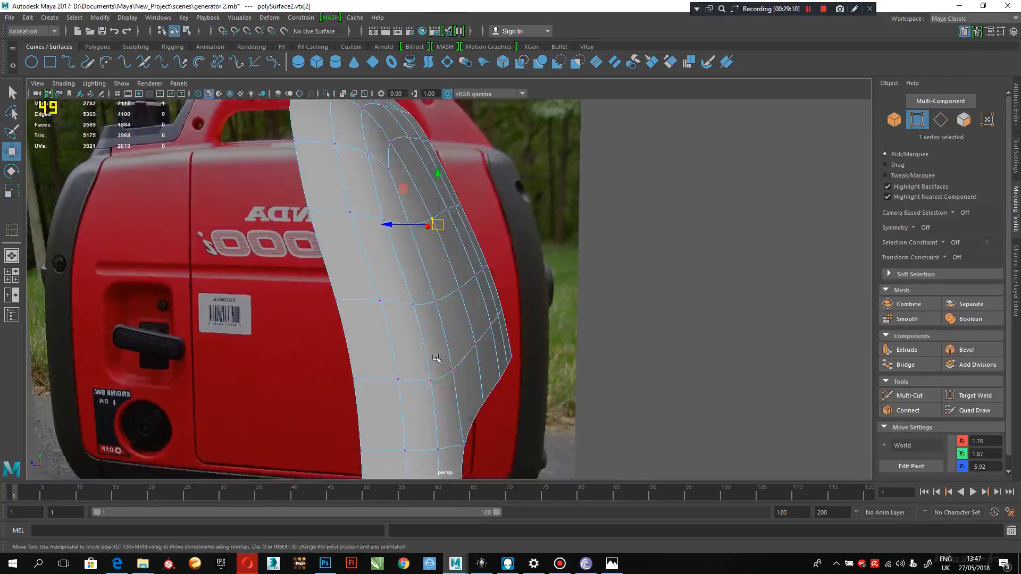
{"action": "middle_click_drag", "start_coordinate": [428, 312], "coordinate": [425, 354], "text": "alt"}
{"action": "left_click_drag", "start_coordinate": [413, 277], "coordinate": [584, 245], "text": "alt"}
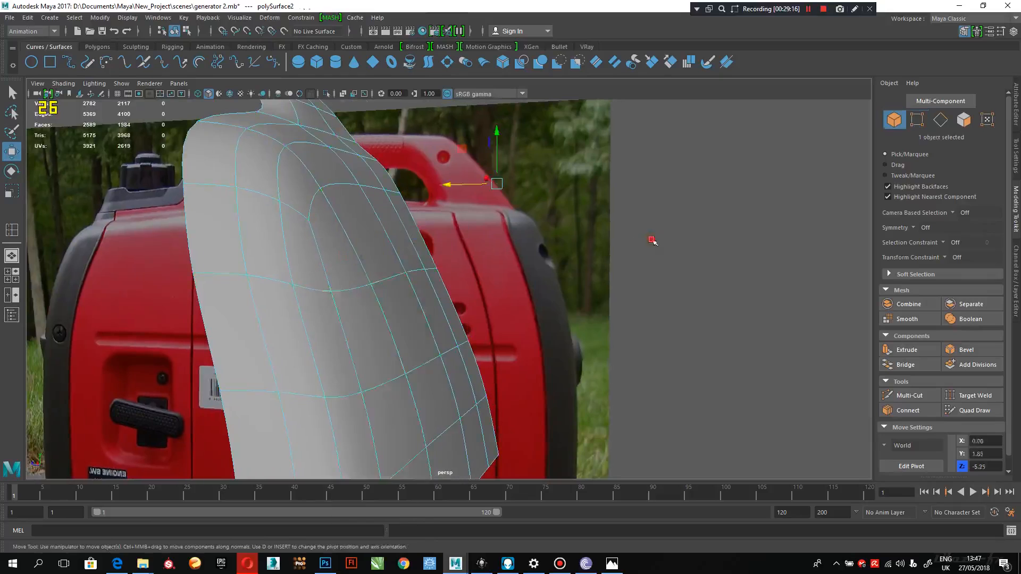
{"action": "double_click", "coordinate": [653, 241]}
{"action": "right_click_drag", "start_coordinate": [662, 335], "coordinate": [616, 319], "text": "alt"}
{"action": "left_click_drag", "start_coordinate": [425, 291], "coordinate": [412, 308], "text": "alt"}
{"action": "right_click_drag", "start_coordinate": [455, 365], "coordinate": [445, 340], "text": "alt"}
{"action": "left_click_drag", "start_coordinate": [431, 332], "coordinate": [446, 346], "text": "alt"}
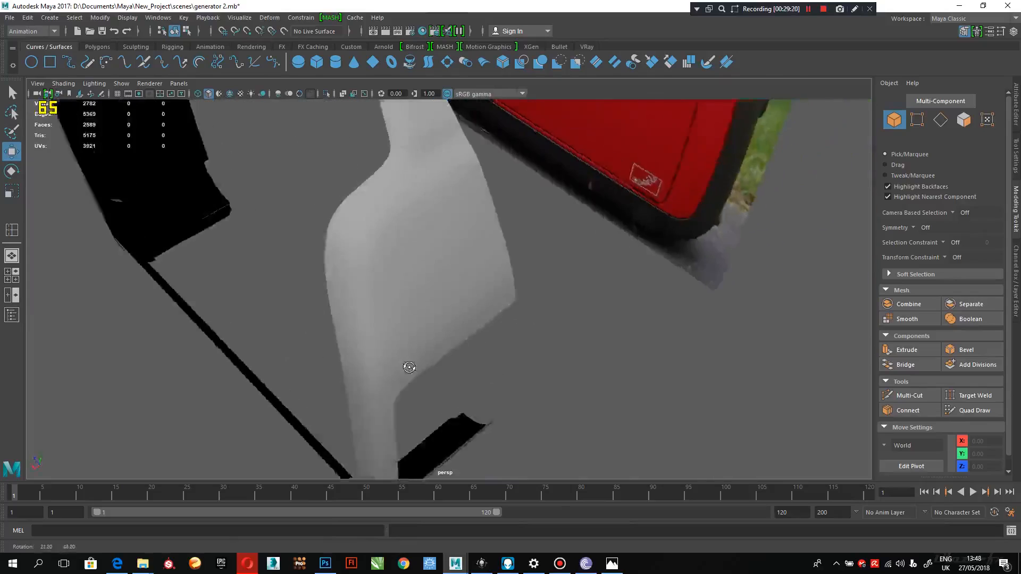
{"action": "middle_click_drag", "start_coordinate": [447, 346], "coordinate": [473, 315], "text": "alt"}
{"action": "right_click_drag", "start_coordinate": [473, 316], "coordinate": [343, 279], "text": "alt"}
{"action": "middle_click_drag", "start_coordinate": [390, 325], "coordinate": [417, 269], "text": "alt"}
{"action": "left_click_drag", "start_coordinate": [417, 269], "coordinate": [438, 219], "text": "alt"}
{"action": "right_click_drag", "start_coordinate": [438, 218], "coordinate": [478, 293], "text": "alt"}
{"action": "middle_click_drag", "start_coordinate": [478, 293], "coordinate": [473, 369], "text": "alt"}
{"action": "left_click_drag", "start_coordinate": [467, 357], "coordinate": [460, 250], "text": "alt"}
{"action": "left_click", "coordinate": [460, 252]}
{"action": "right_click_drag", "start_coordinate": [461, 252], "coordinate": [547, 335], "text": "alt"}
{"action": "left_click_drag", "start_coordinate": [547, 335], "coordinate": [431, 364], "text": "alt"}
Step: Select two vertices on the side of the casing's upper corner and move them along Z to -5.40
{"action": "right_click_drag", "start_coordinate": [353, 247], "coordinate": [308, 246]}
{"action": "left_click_drag", "start_coordinate": [319, 305], "coordinate": [460, 355]}
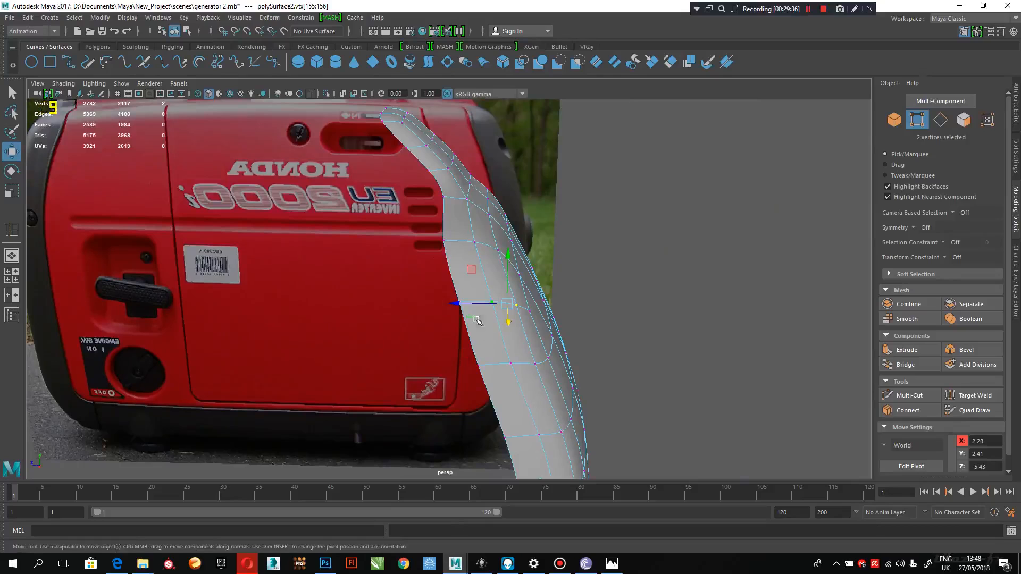
{"action": "left_click_drag", "start_coordinate": [460, 304], "coordinate": [451, 290]}
{"action": "left_click_drag", "start_coordinate": [531, 360], "coordinate": [475, 357], "text": "alt"}
Step: In the side view with smoothing off, shift two upper inner-edge vertices along Z to -5.22 and -4.91 to follow the reference image's seam
{"action": "key", "text": "space"}
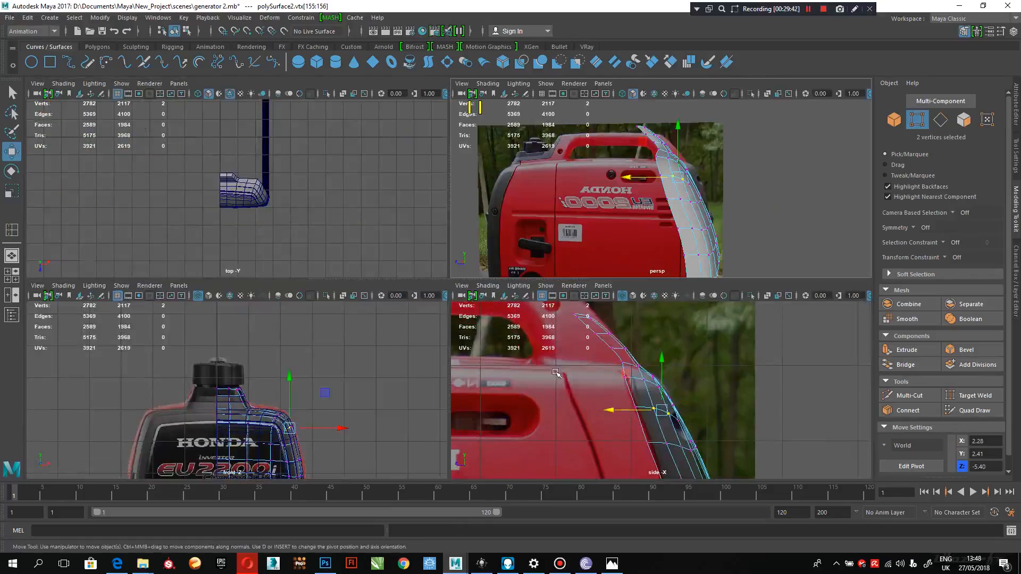
{"action": "key", "text": "space"}
{"action": "middle_click_drag", "start_coordinate": [375, 327], "coordinate": [429, 319], "text": "alt"}
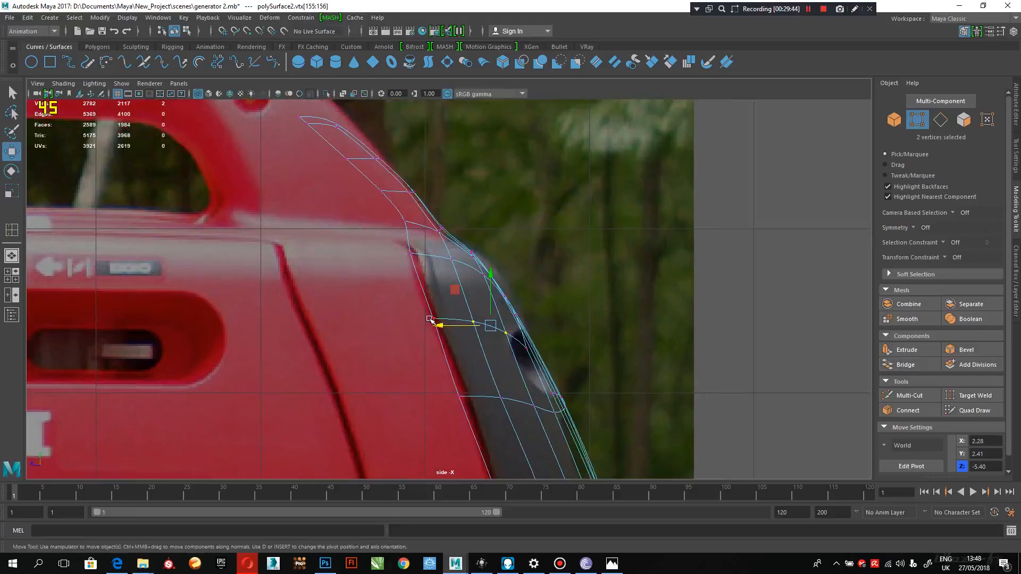
{"action": "key", "text": "1"}
{"action": "right_click_drag", "start_coordinate": [437, 315], "coordinate": [382, 239]}
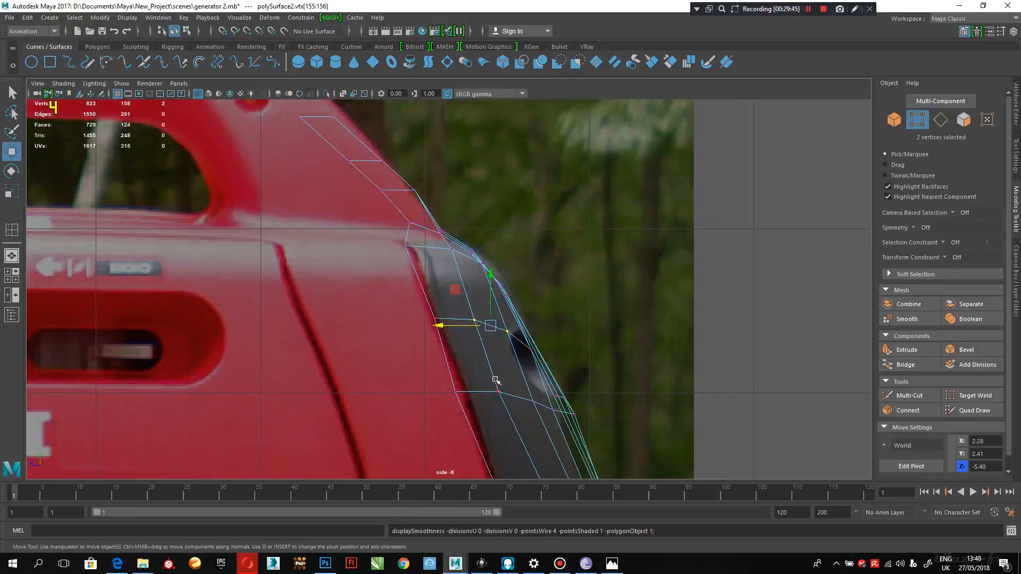
{"action": "middle_click_drag", "start_coordinate": [543, 401], "coordinate": [466, 338], "text": "alt"}
{"action": "left_click_drag", "start_coordinate": [376, 296], "coordinate": [409, 296]}
{"action": "middle_click_drag", "start_coordinate": [463, 430], "coordinate": [515, 278], "text": "alt"}
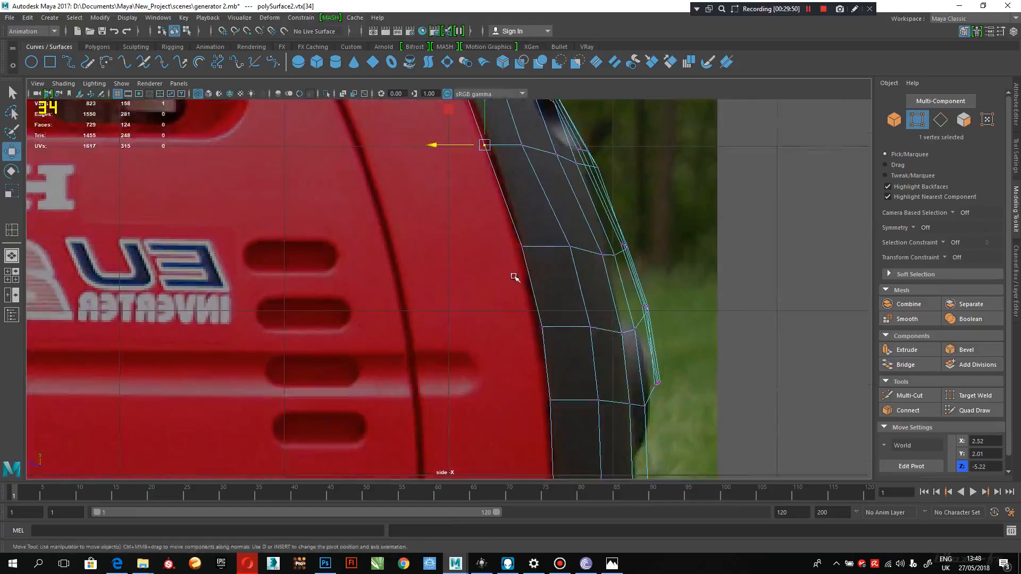
{"action": "middle_click_drag", "start_coordinate": [470, 147], "coordinate": [488, 345], "text": "alt"}
{"action": "middle_click_drag", "start_coordinate": [482, 244], "coordinate": [502, 322], "text": "alt"}
{"action": "left_click_drag", "start_coordinate": [438, 274], "coordinate": [442, 274]}
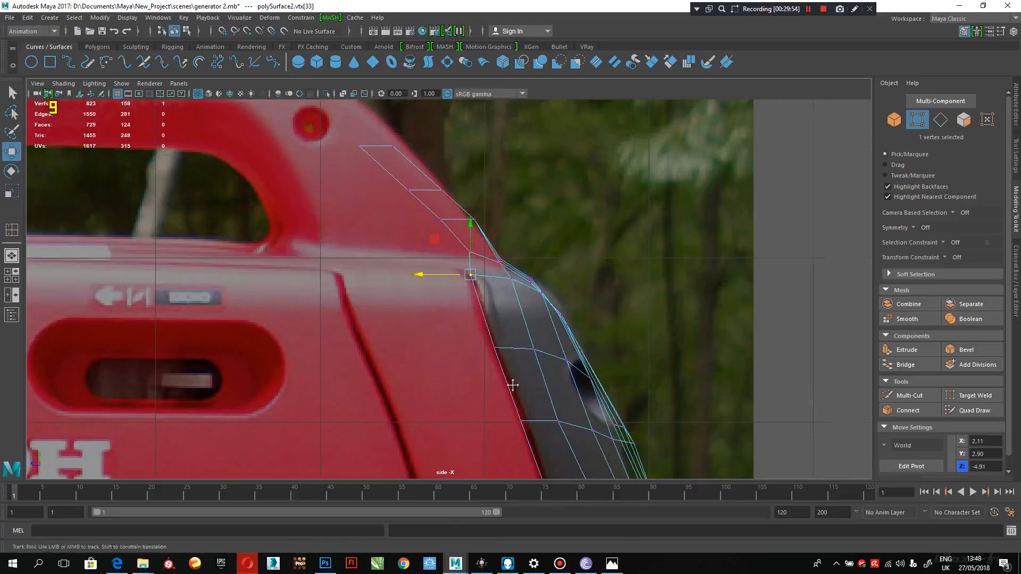
Step: Examine the end casing's inner edge against the side reference image from the shoulder down to the bottom corner and foot
{"action": "middle_click_drag", "start_coordinate": [512, 385], "coordinate": [519, 399], "text": "alt"}
{"action": "scroll", "coordinate": [599, 412], "scroll_direction": "down", "scroll_amount": 5}
{"action": "middle_click_drag", "start_coordinate": [560, 355], "coordinate": [553, 234], "text": "alt"}
{"action": "scroll", "coordinate": [604, 394], "scroll_direction": "up", "scroll_amount": 1}
{"action": "middle_click_drag", "start_coordinate": [604, 394], "coordinate": [597, 207], "text": "alt"}
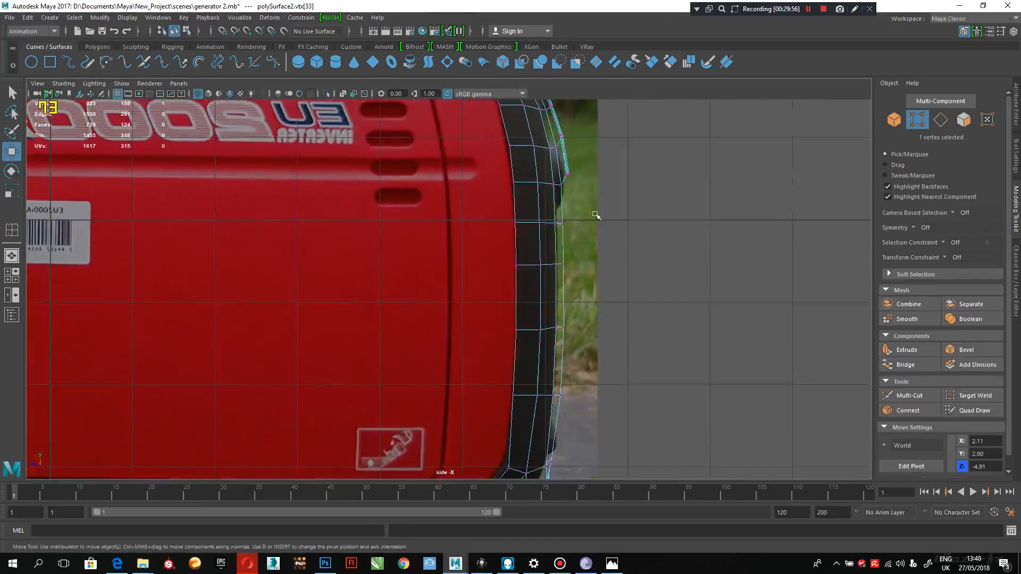
{"action": "middle_click_drag", "start_coordinate": [541, 385], "coordinate": [577, 240], "text": "alt"}
{"action": "middle_click_drag", "start_coordinate": [559, 282], "coordinate": [606, 271], "text": "alt"}
{"action": "scroll", "coordinate": [611, 330], "scroll_direction": "up", "scroll_amount": 3}
{"action": "middle_click_drag", "start_coordinate": [624, 423], "coordinate": [472, 339], "text": "alt"}
{"action": "scroll", "coordinate": [500, 415], "scroll_direction": "up", "scroll_amount": 4}
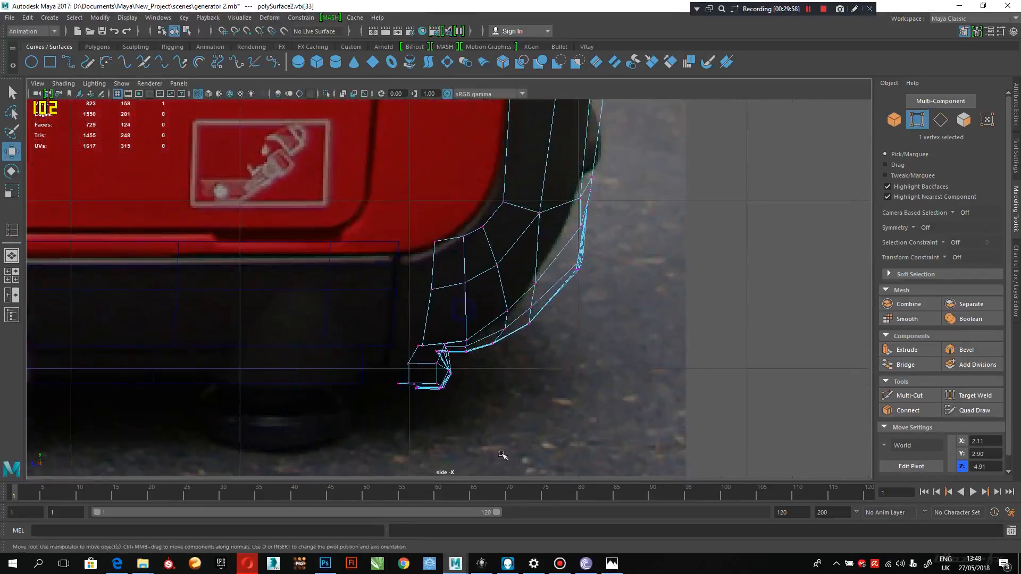